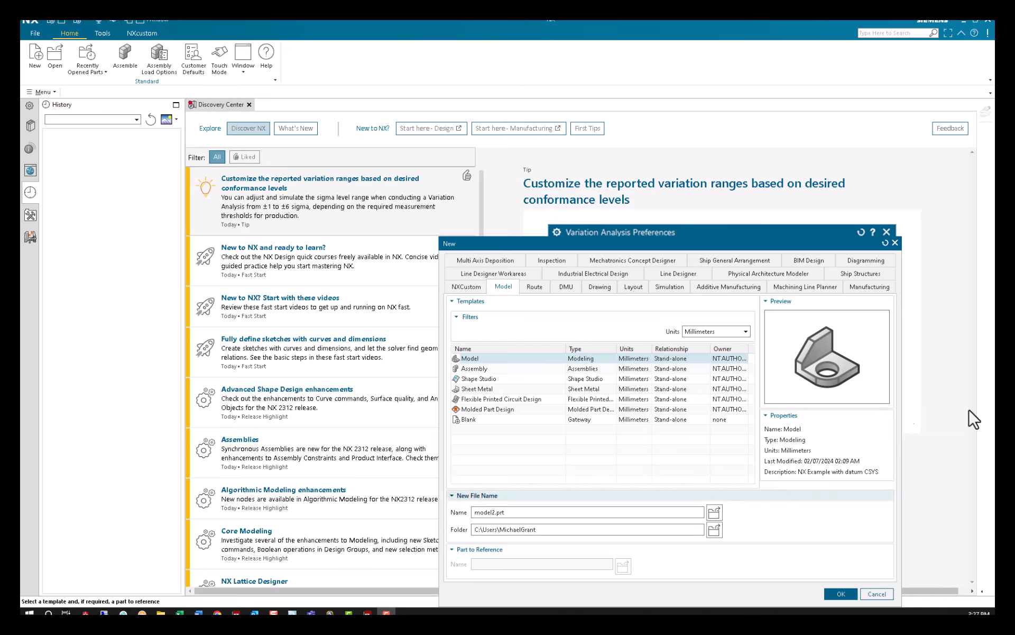
Set the new part's save location to C:\Demos\Applied External Training\Base Features.
click(718, 515)
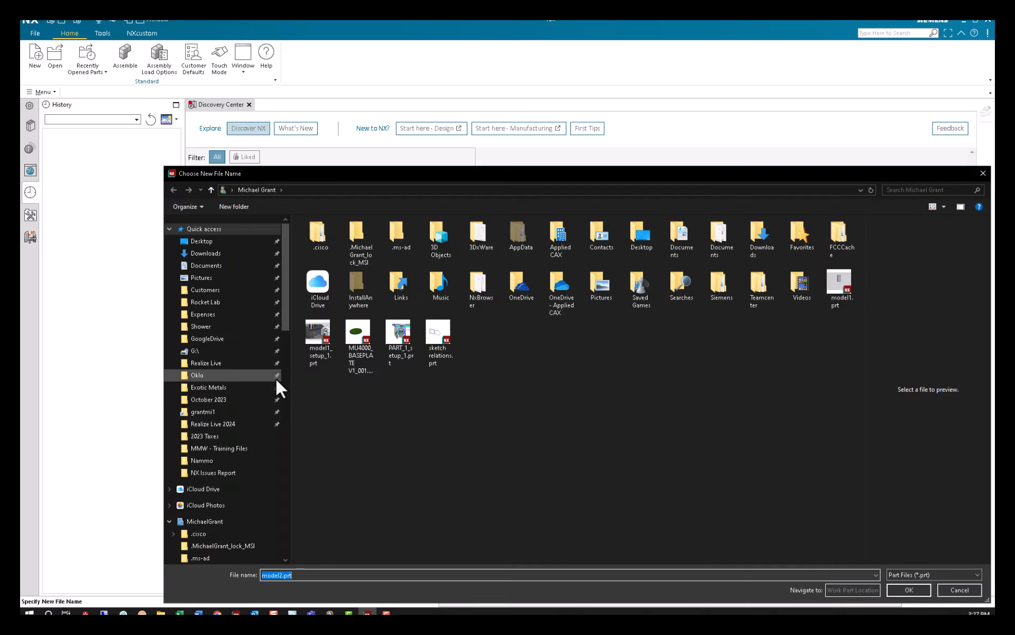
scroll(233, 411, down, 10)
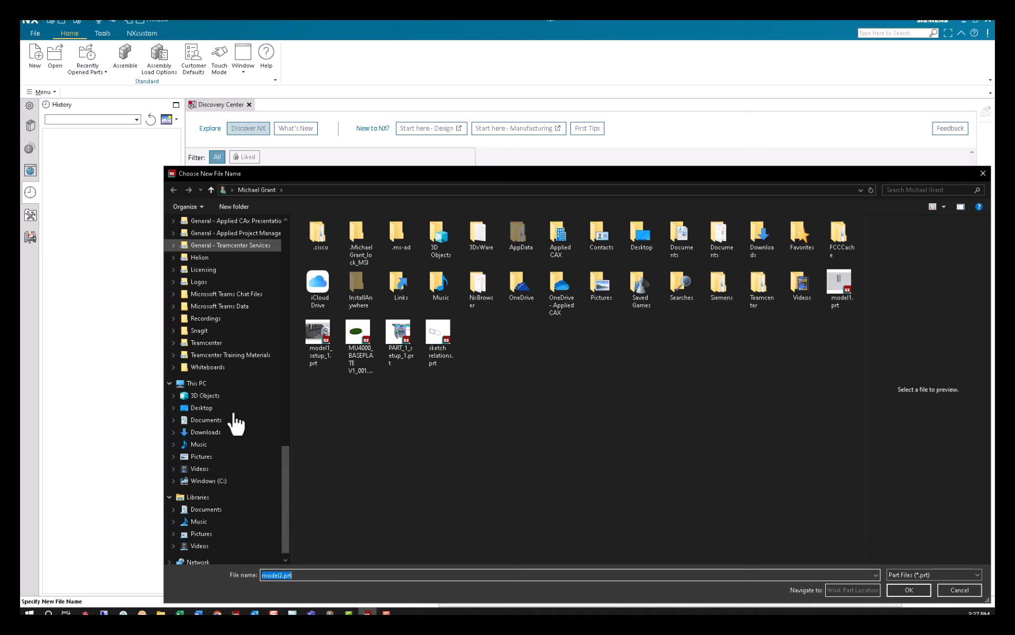
click(210, 479)
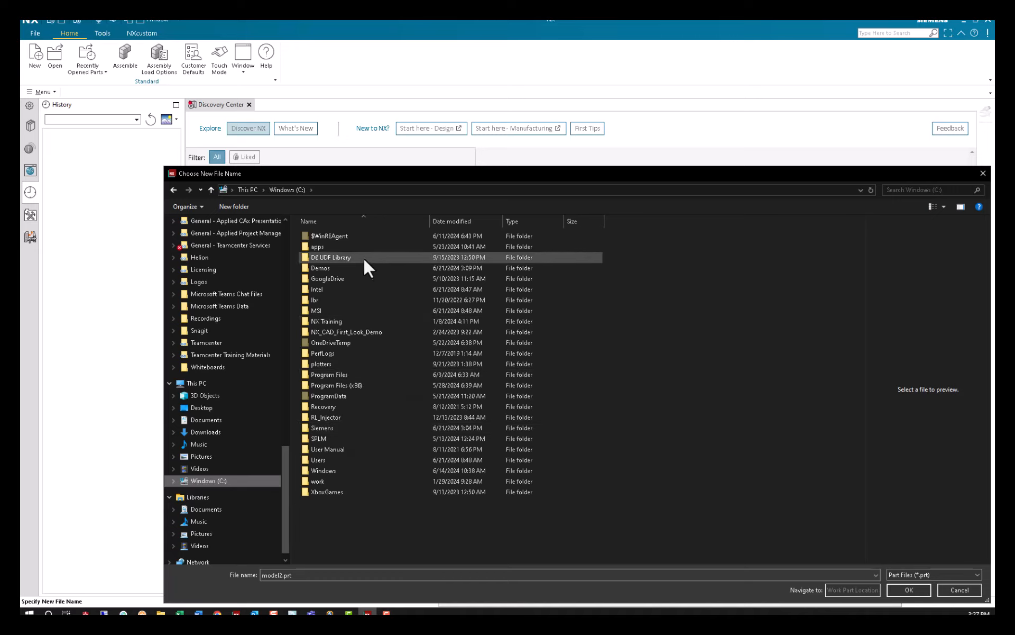
double_click(351, 268)
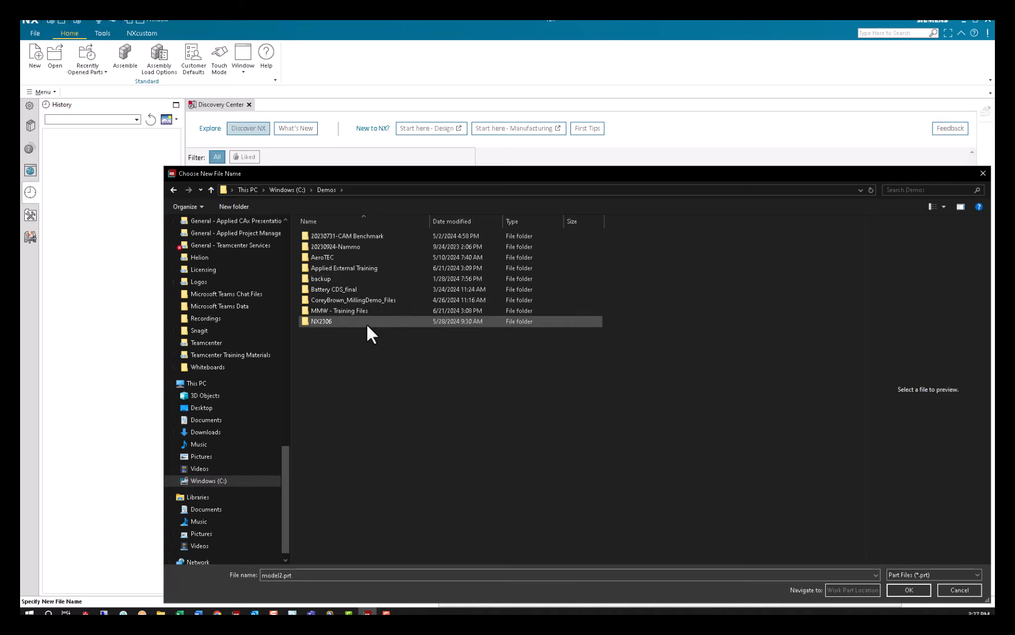
double_click(377, 268)
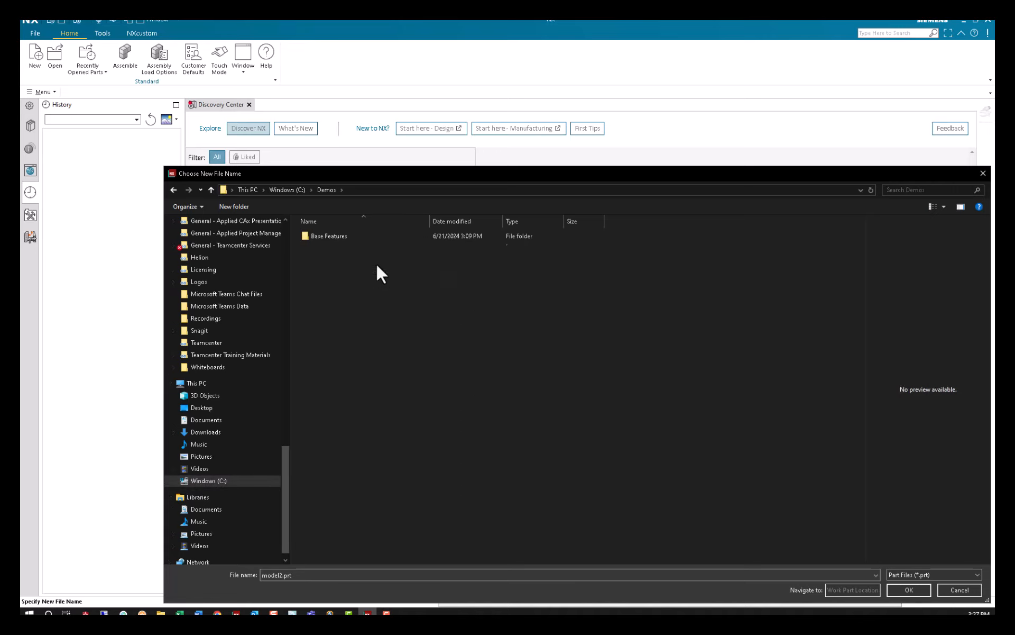
double_click(325, 236)
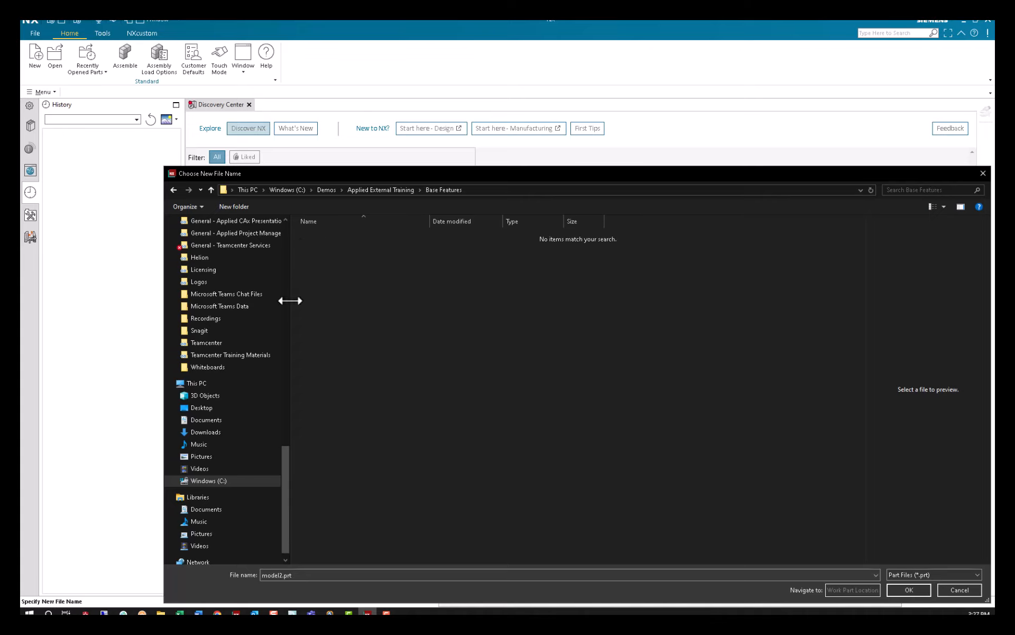
drag(290, 300, 145, 313)
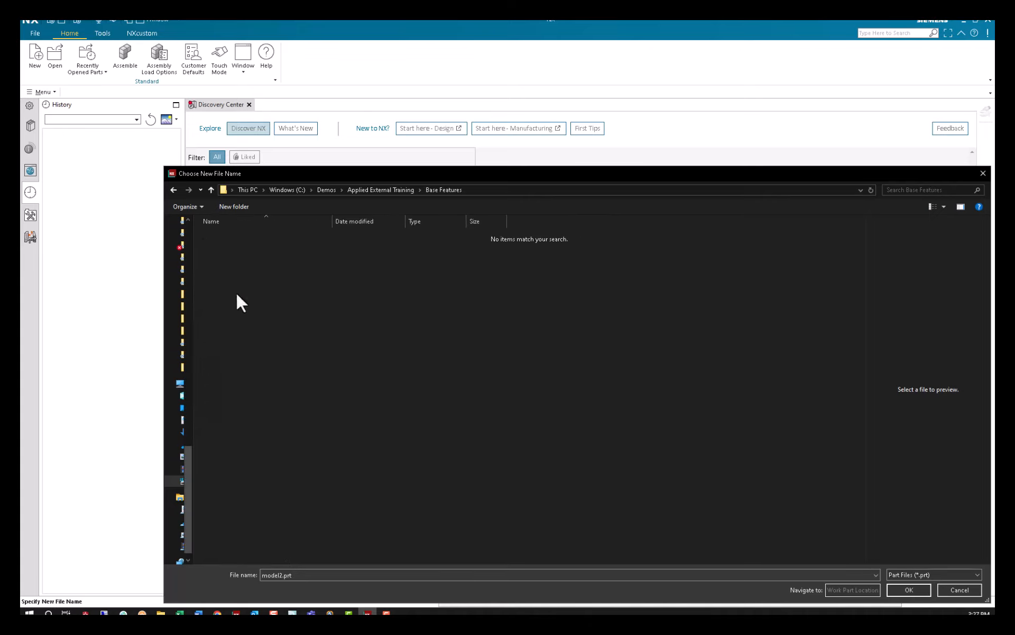
Name the new file Extrude and create it from the millimetre Model template.
double_click(313, 571)
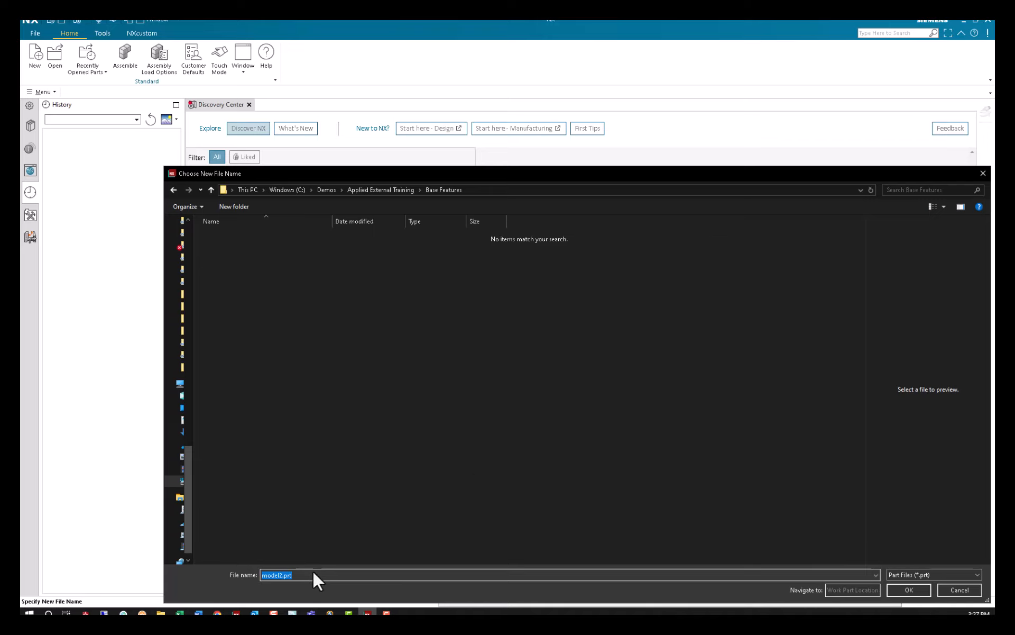
text(Extrude)
key(Return)
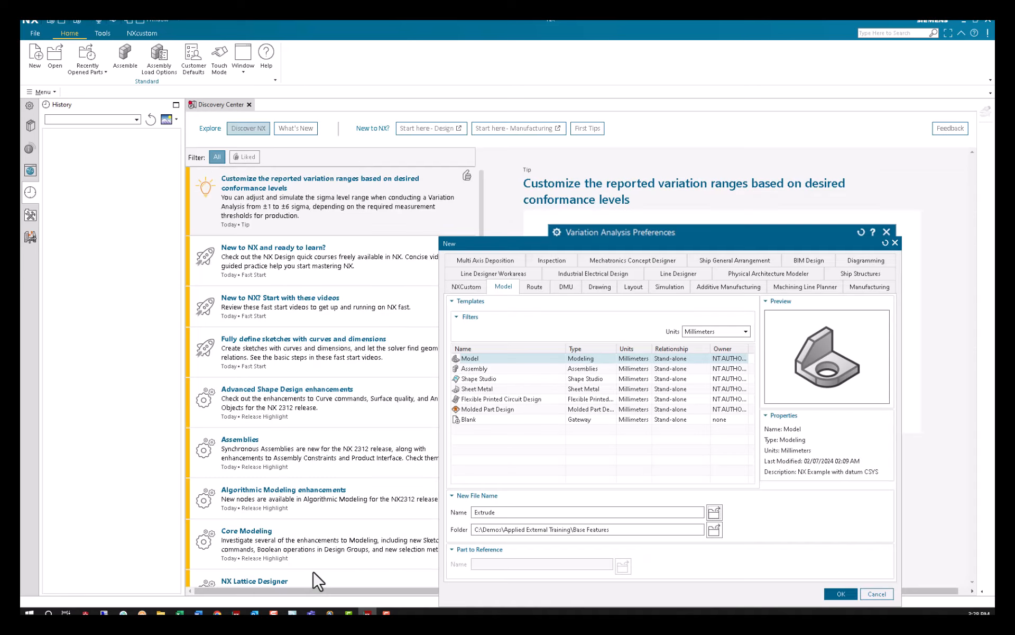
click(841, 593)
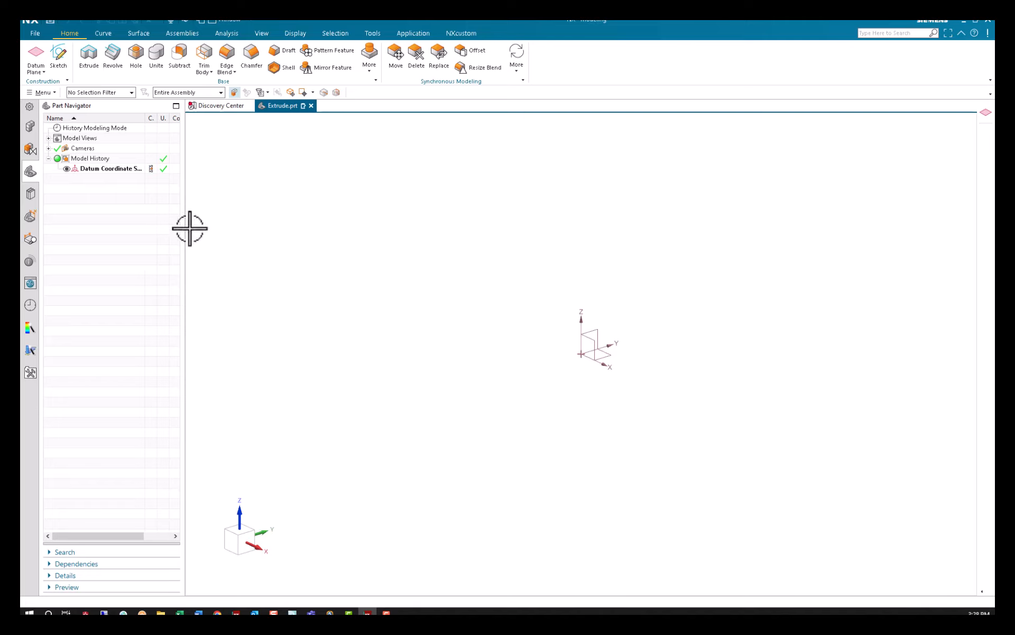
Create a datum plane offset 170 mm above the XY plane of the datum coordinate system.
drag(183, 229, 231, 234)
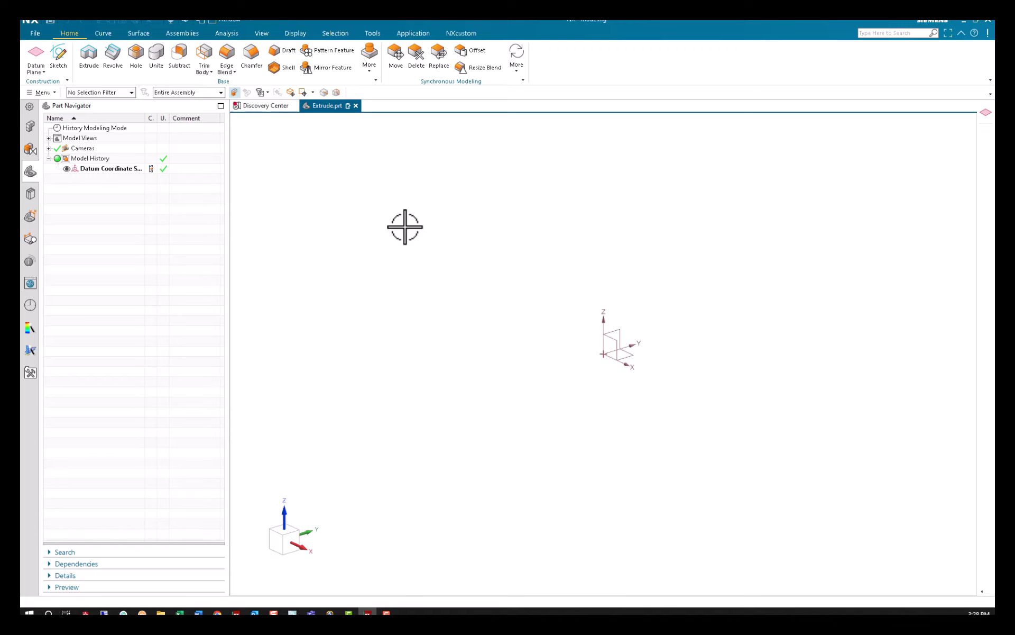
click(36, 55)
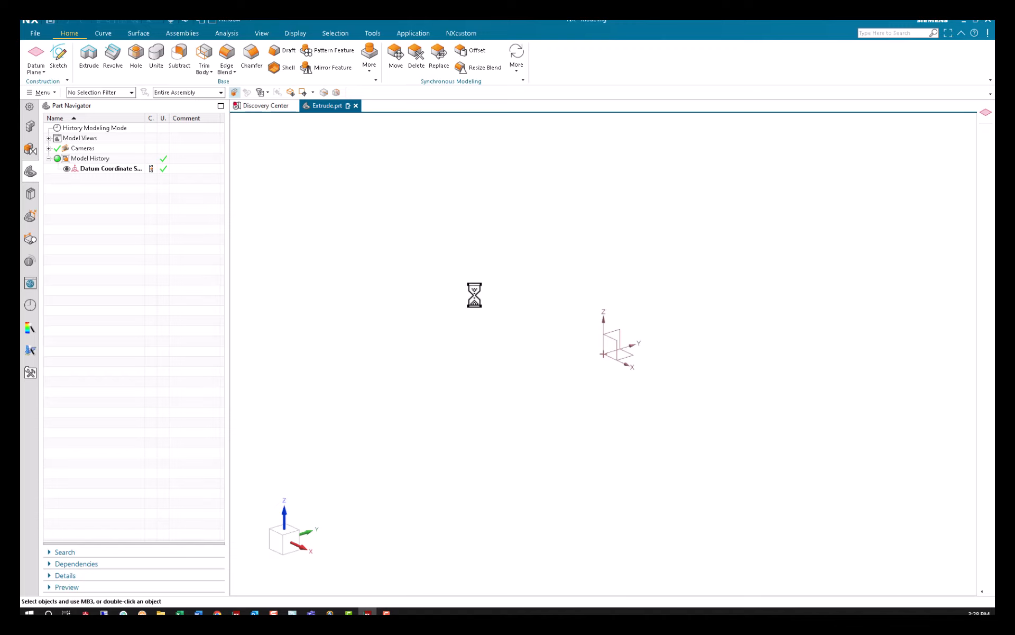
click(628, 355)
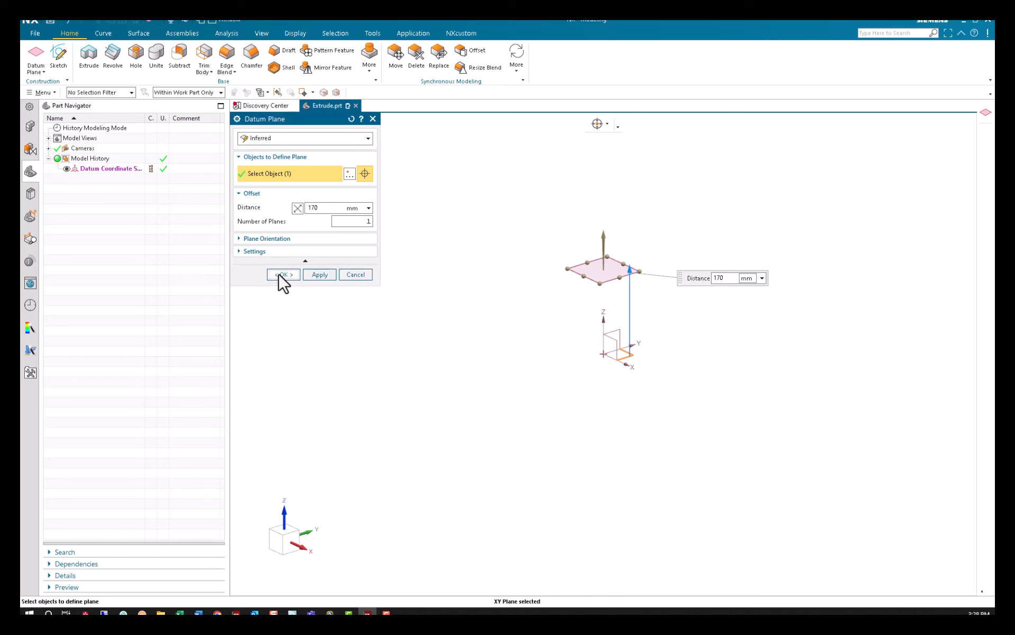
click(281, 274)
Rename the new datum plane TOP_FACE and widen the name column to fit its full name.
click(94, 178)
key(F2)
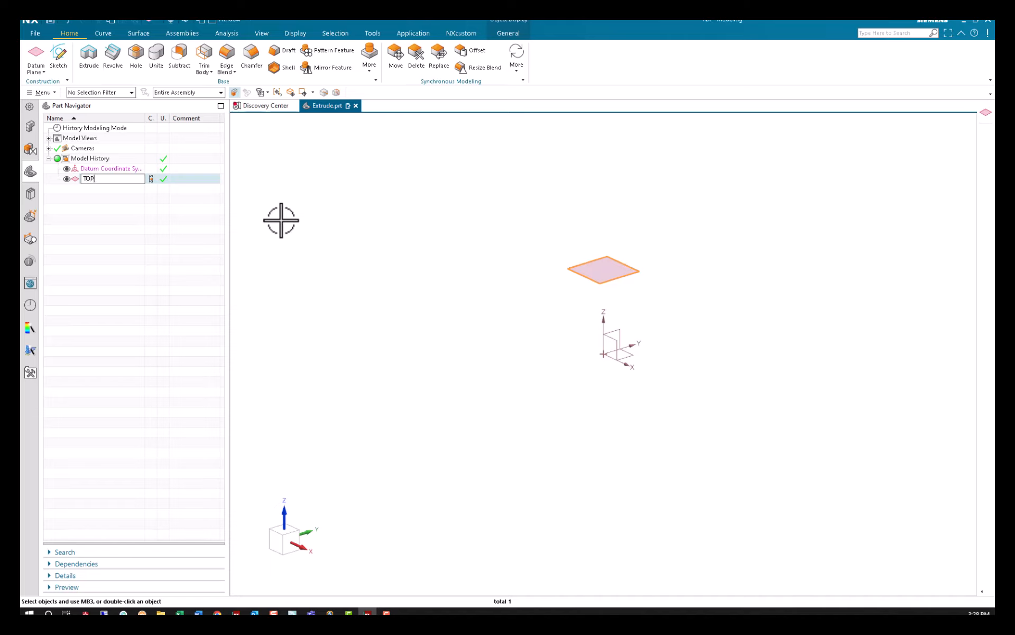
text(TOP_FACE)
key(Return)
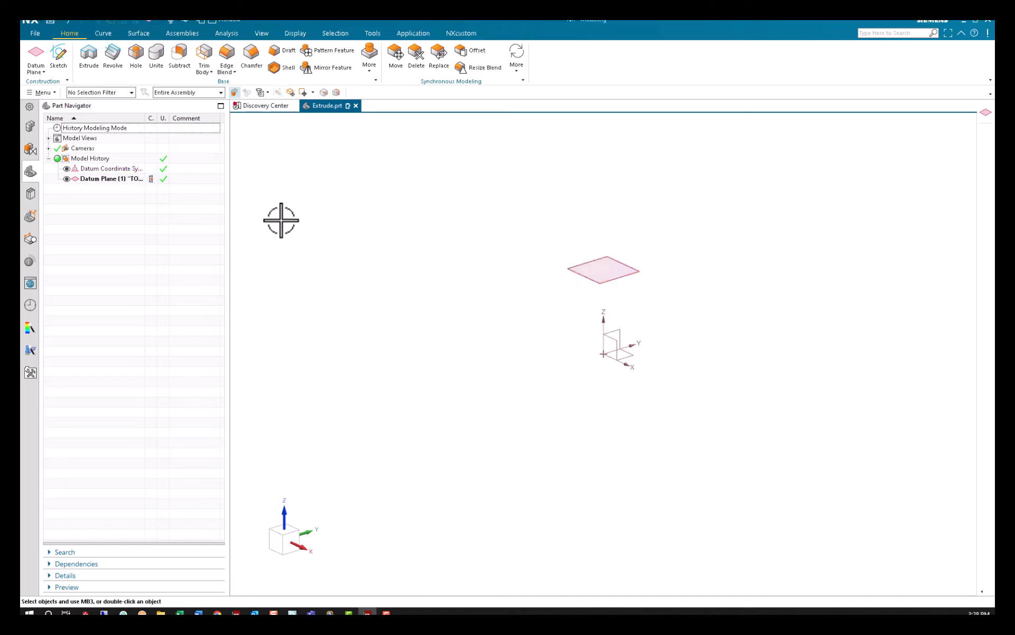
drag(144, 118, 178, 118)
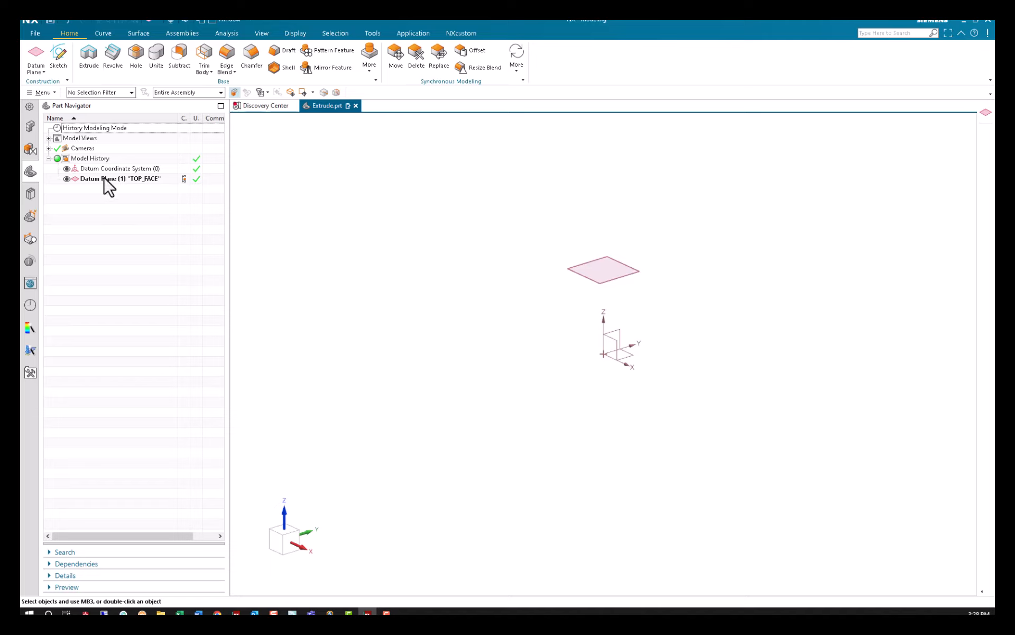
Create an expression group named INPUT and set the expression list to show all groups.
key(ctrl+e)
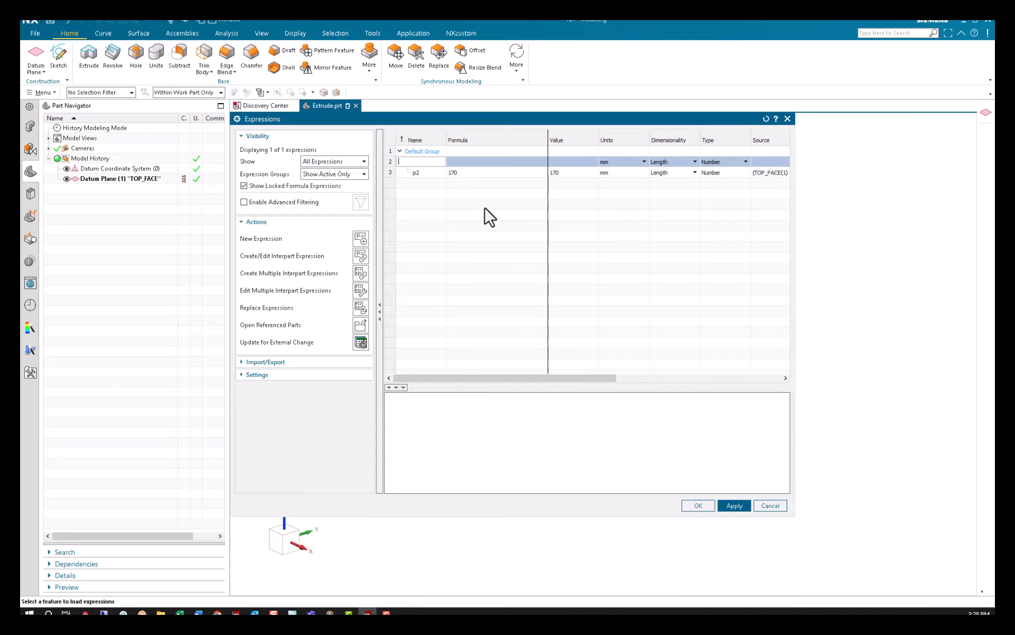
right_click(421, 150)
click(465, 174)
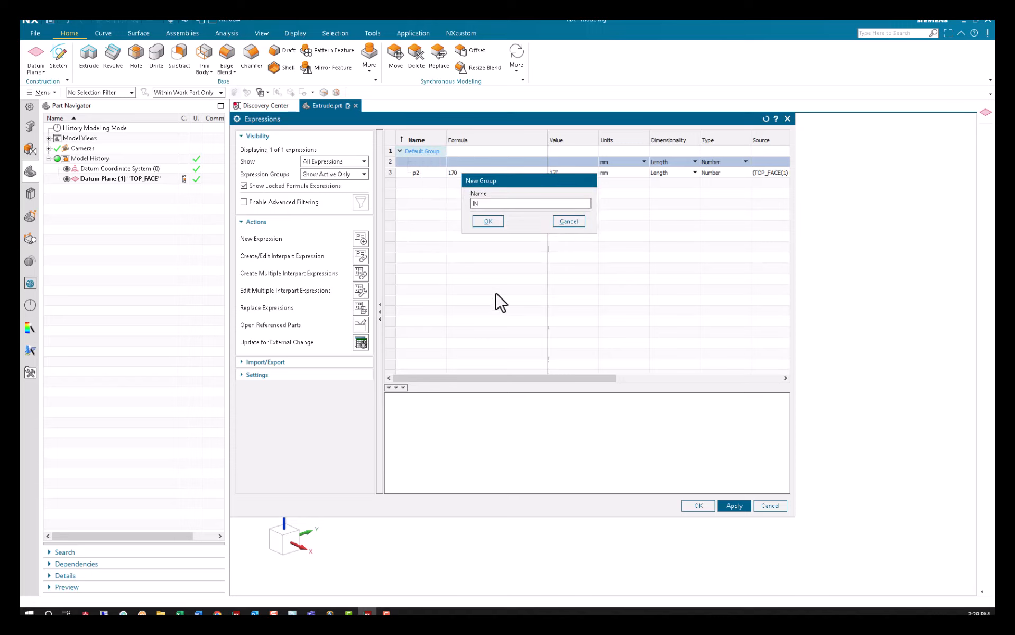
key(Return)
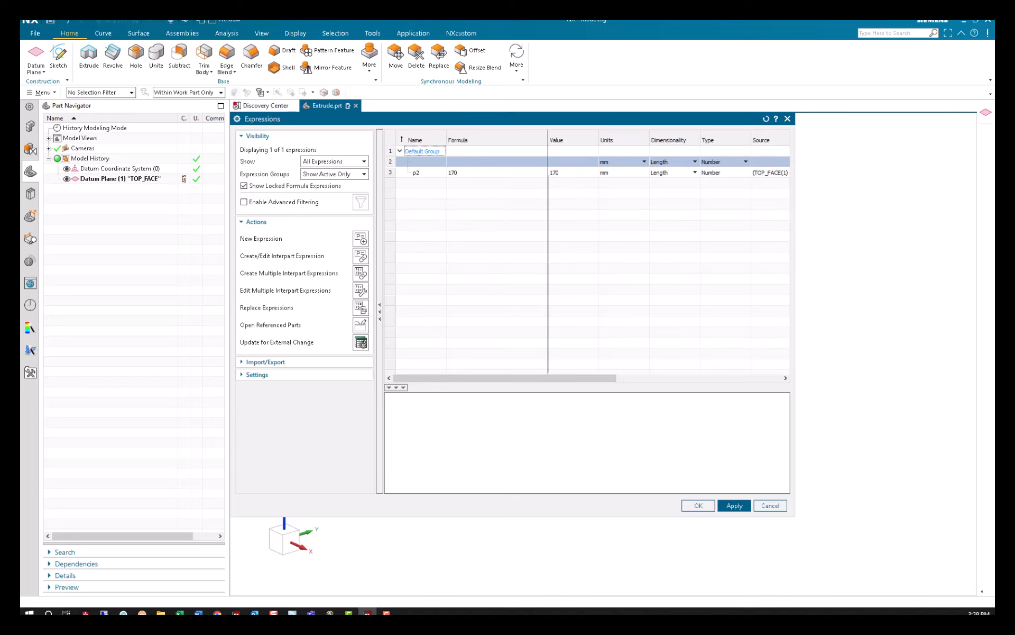
click(357, 174)
click(337, 193)
Make the INPUT expression group active.
click(412, 182)
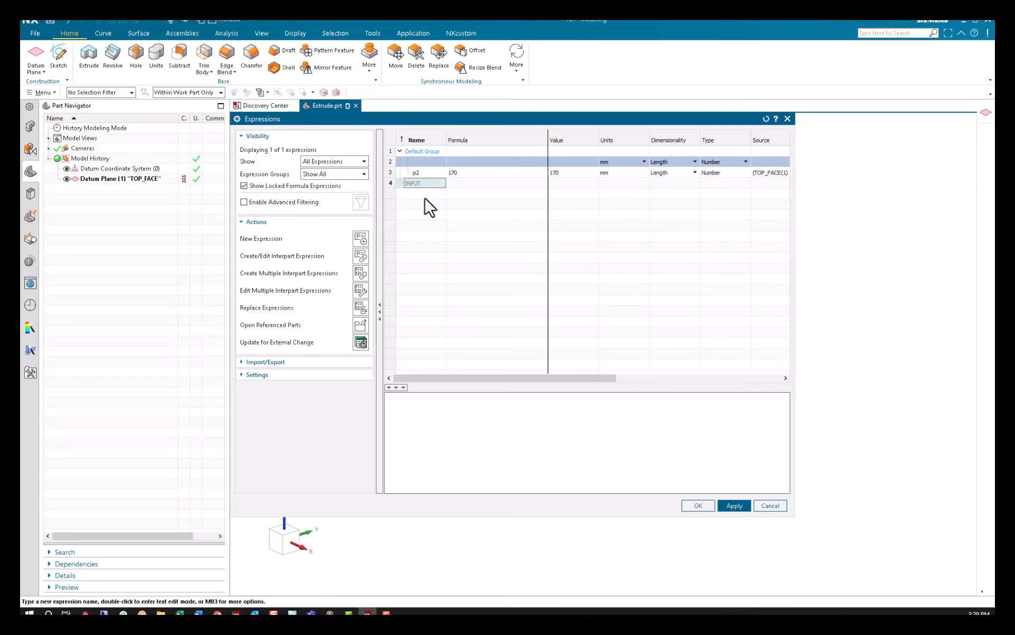
right_click(413, 184)
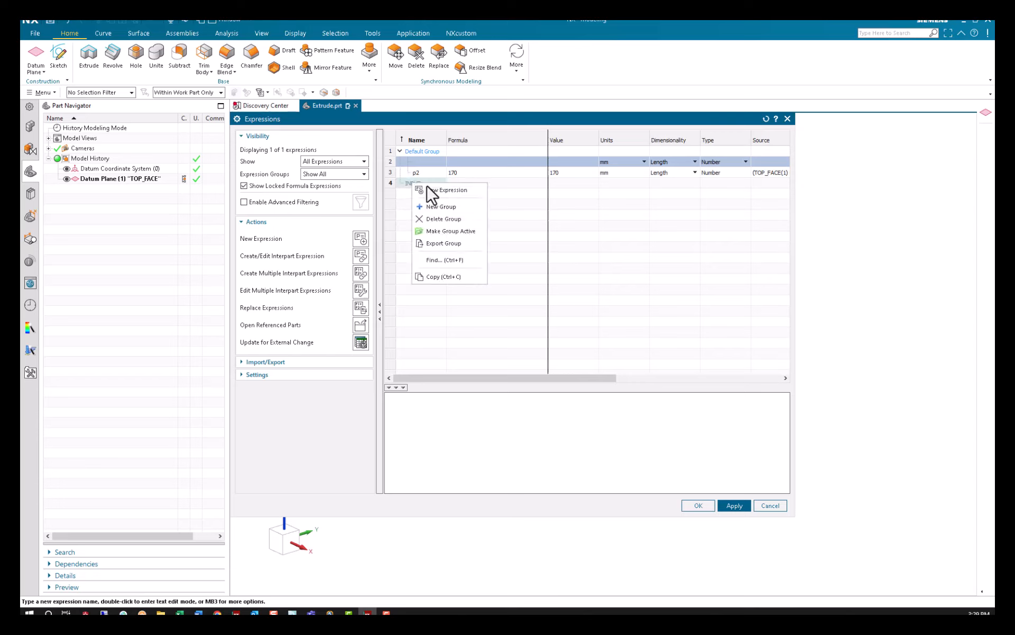
click(461, 231)
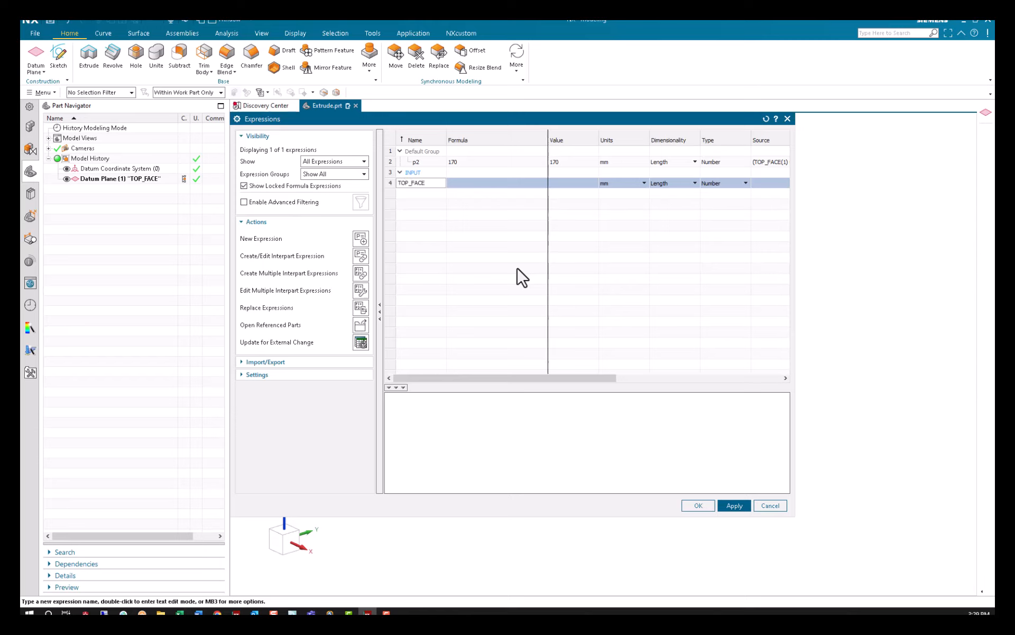
Add a length expression TOP_FACE_HEIGHT with the formula 150 mm to the INPUT group.
text(TOP_FACE_HEIGHT)
key(Return)
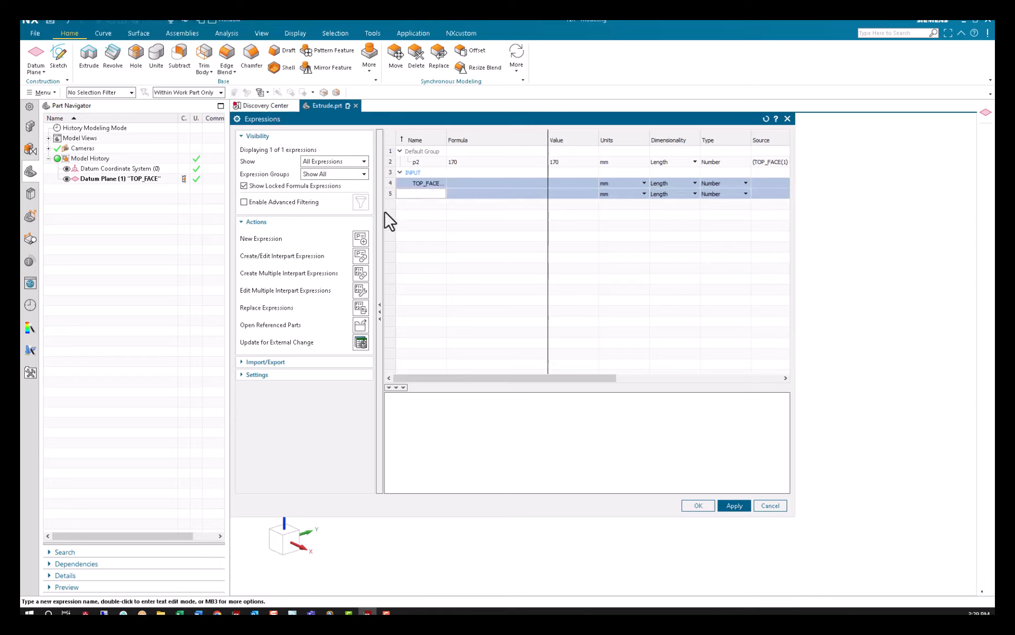
click(478, 183)
text(1)
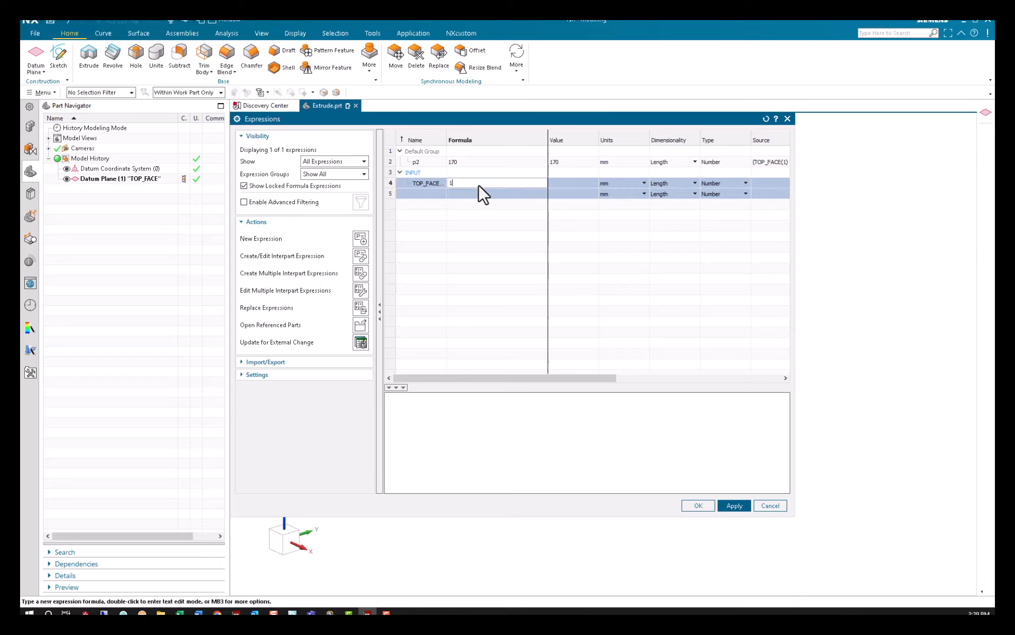
text(50)
key(Return)
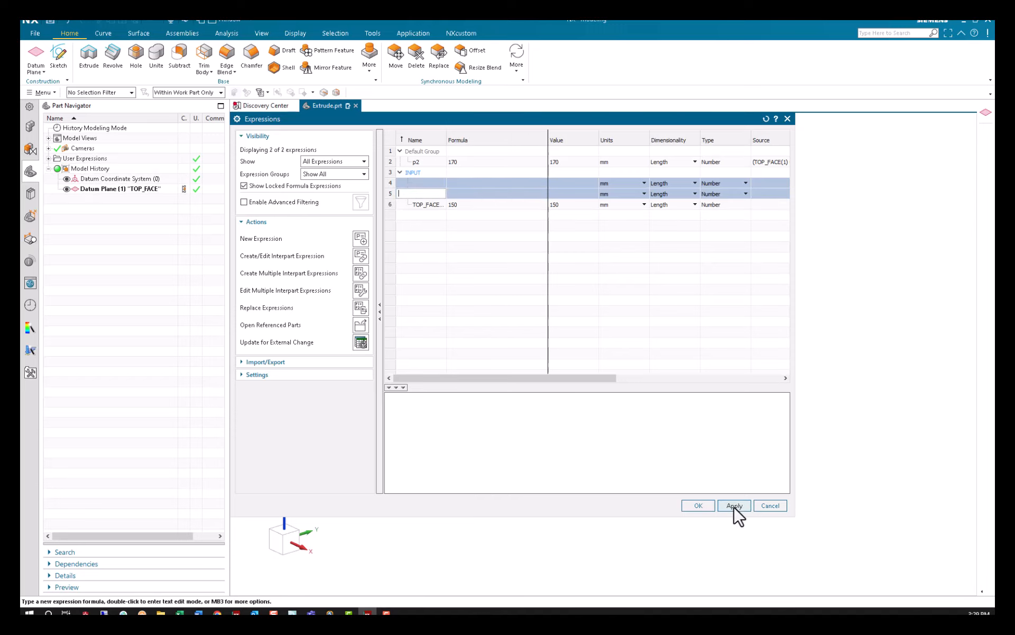
click(698, 505)
Set the TOP_FACE datum plane's offset distance to the expression TOP_FACE_HEIGHT.
click(146, 188)
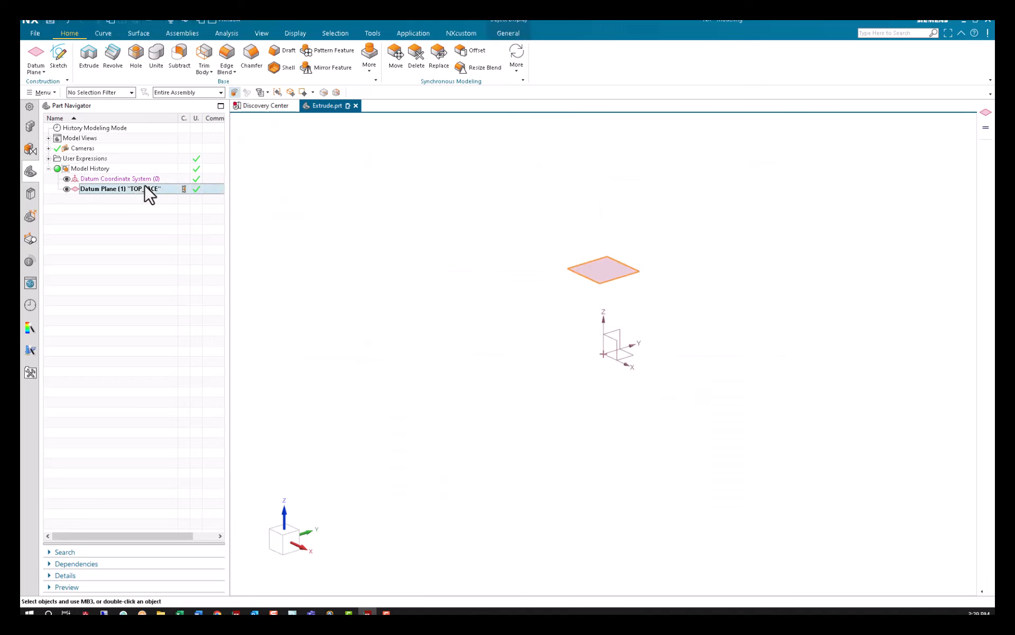
double_click(128, 189)
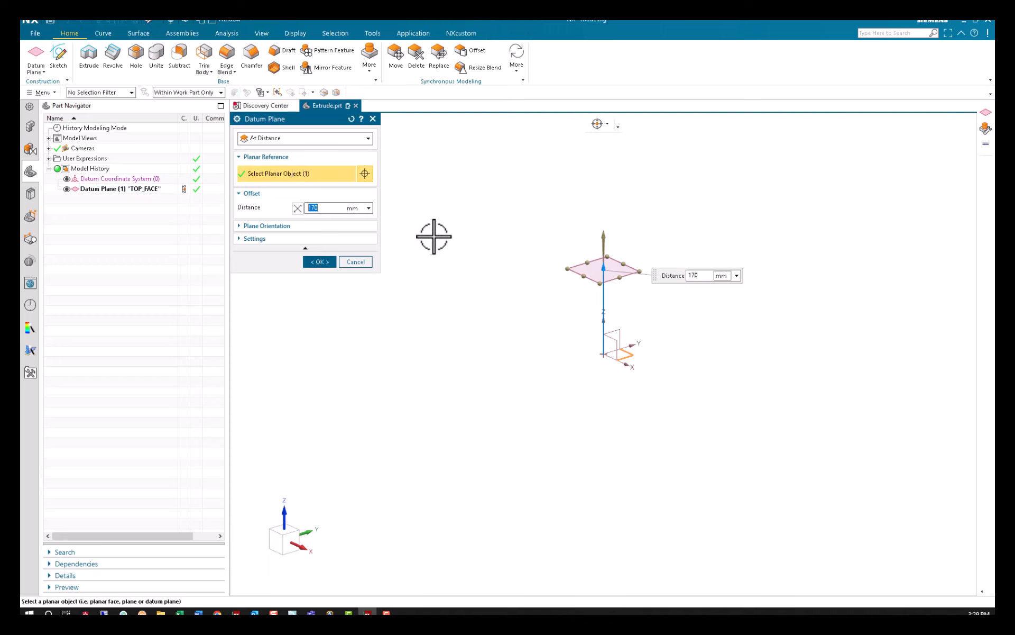
text(TOP_FACE_HEIGHT)
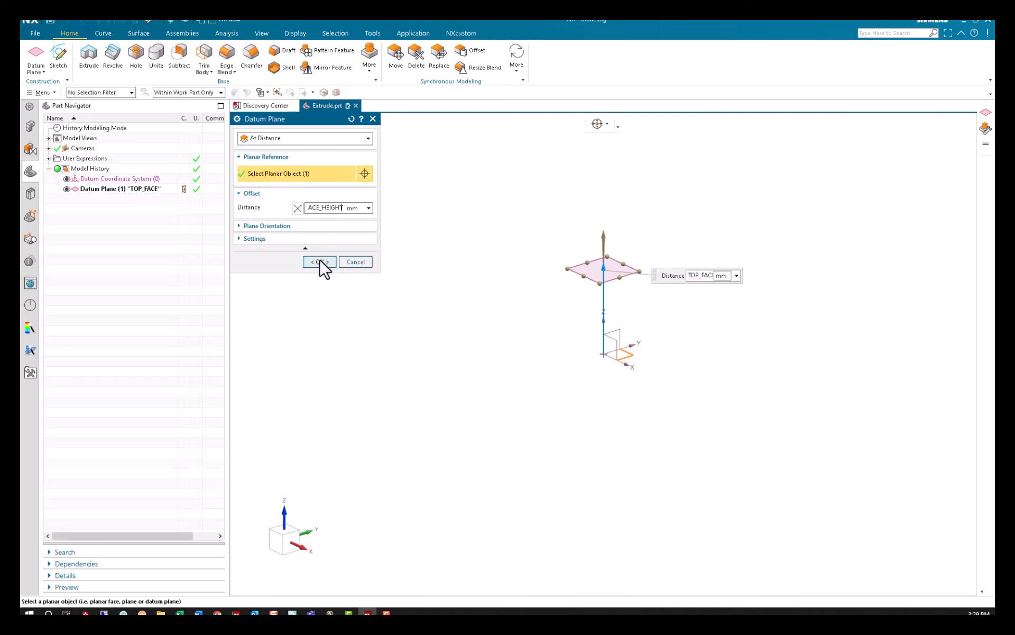
click(319, 261)
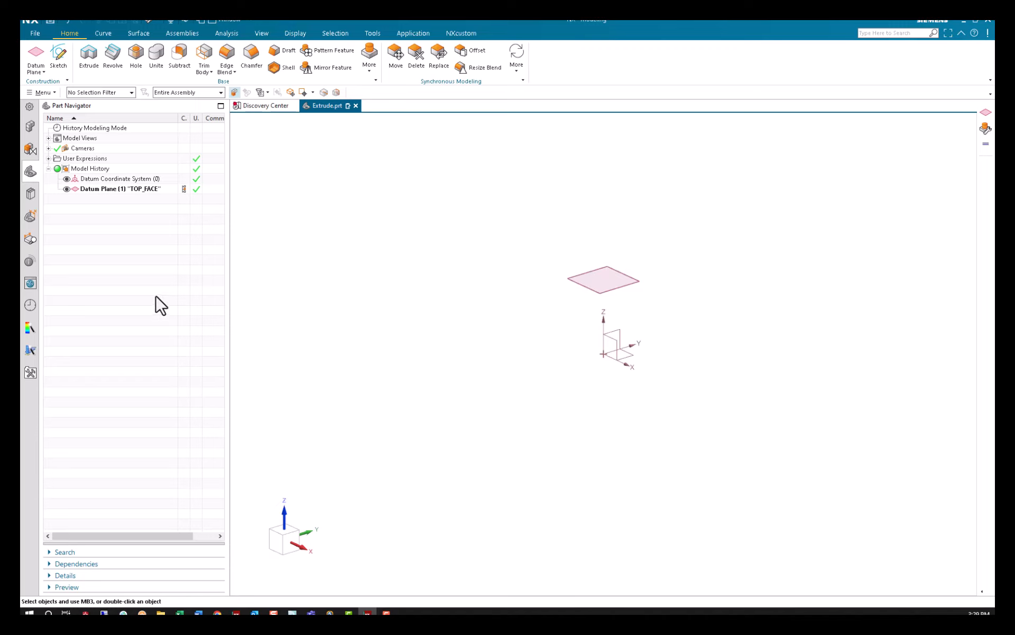
Review the TOP_FACE plane's parameter details and the expression driving its offset, leaving both unedited.
click(123, 188)
double_click(107, 191)
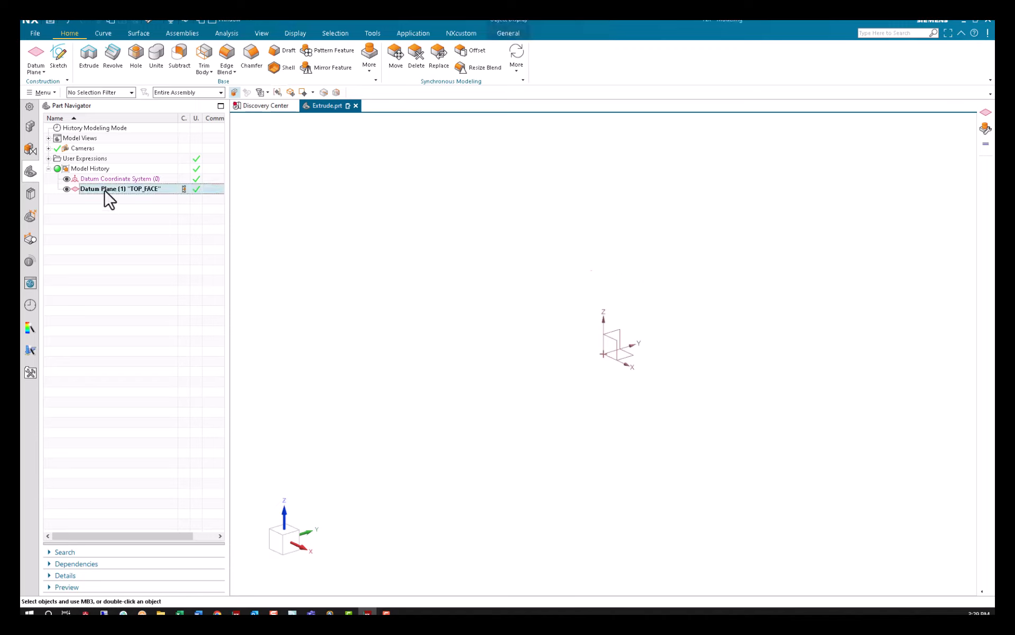
click(319, 261)
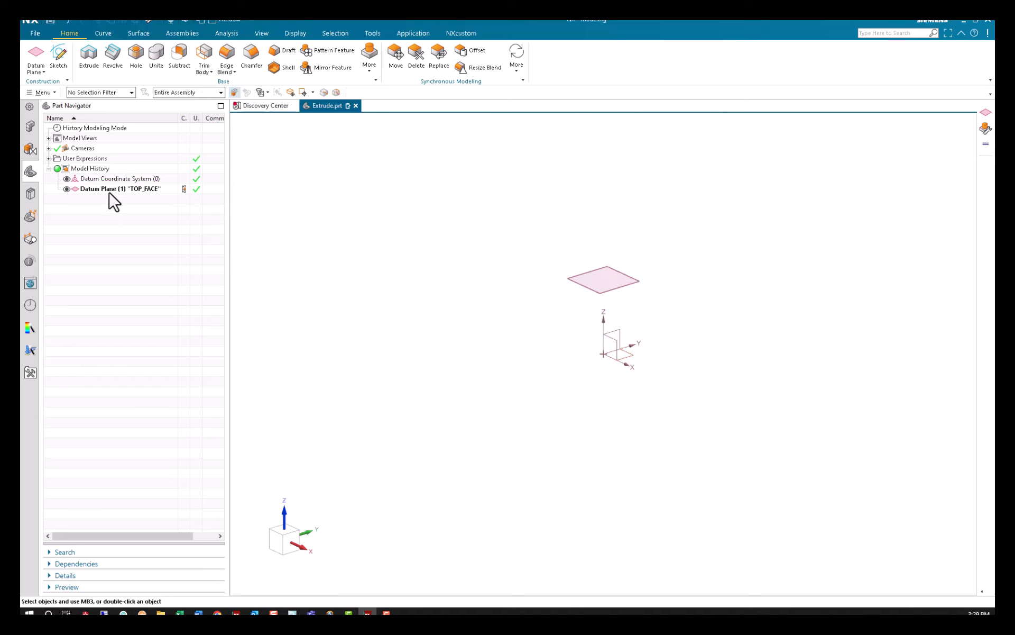
right_click(110, 191)
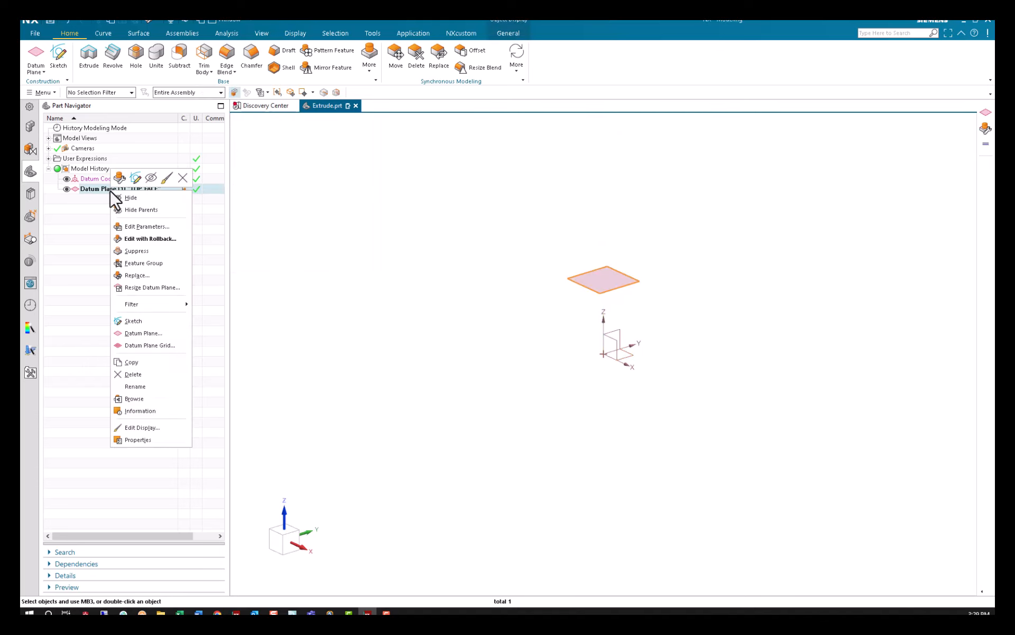
click(126, 572)
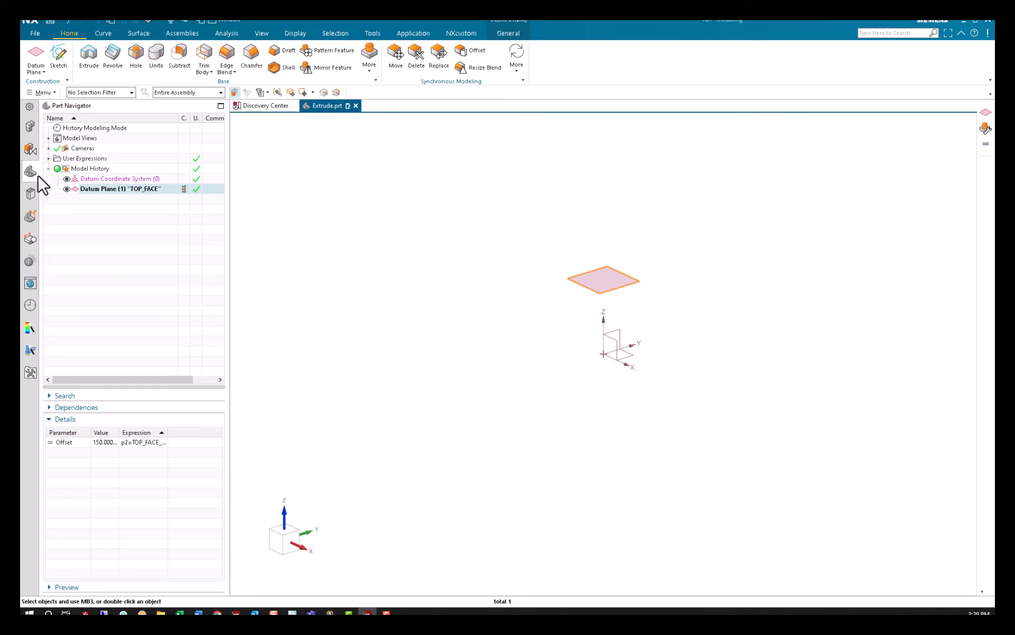
double_click(108, 443)
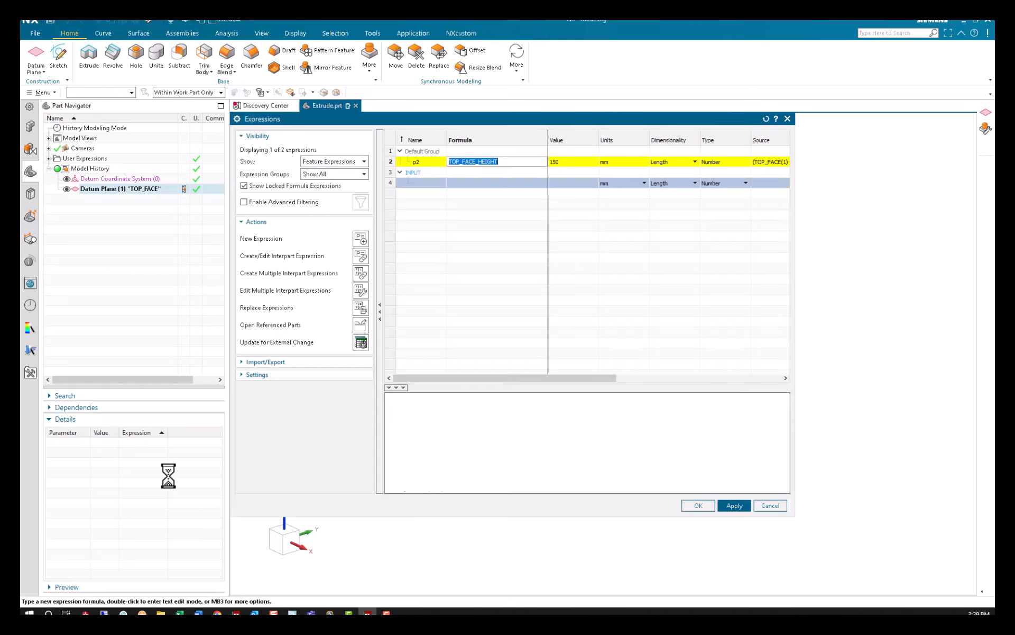
click(771, 507)
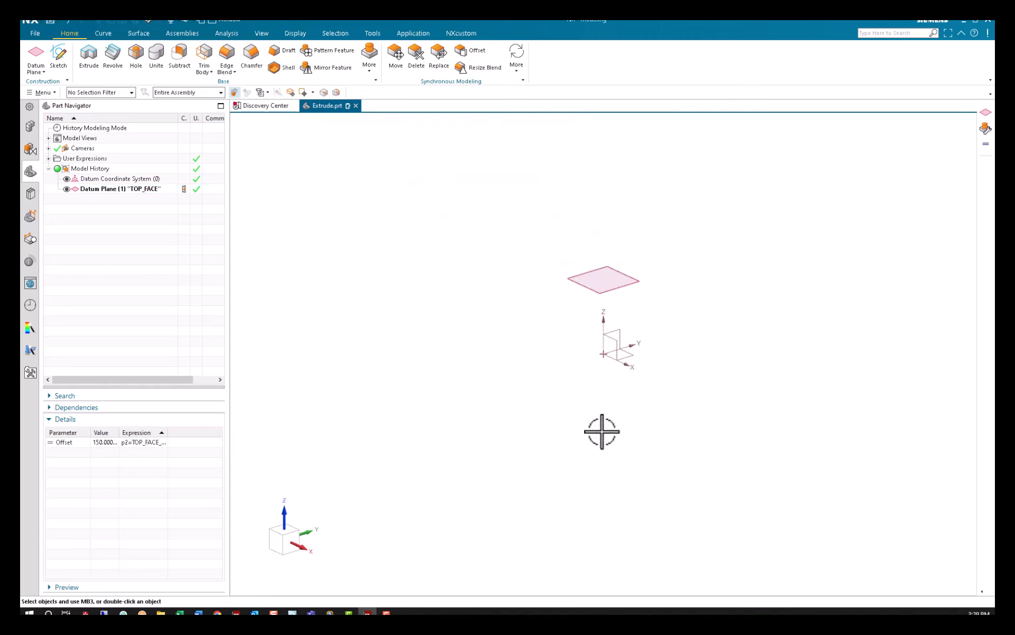
Expand the user expressions in the part navigator and inspect the TOP_FACE_HEIGHT expression alongside the TOP_FACE datum plane.
click(89, 189)
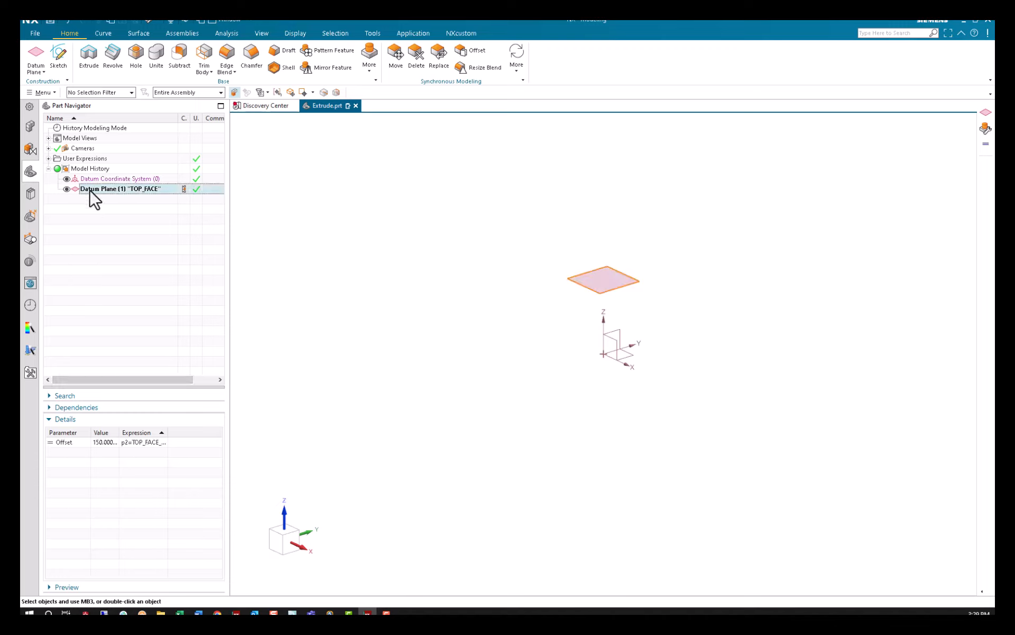
click(49, 158)
click(125, 169)
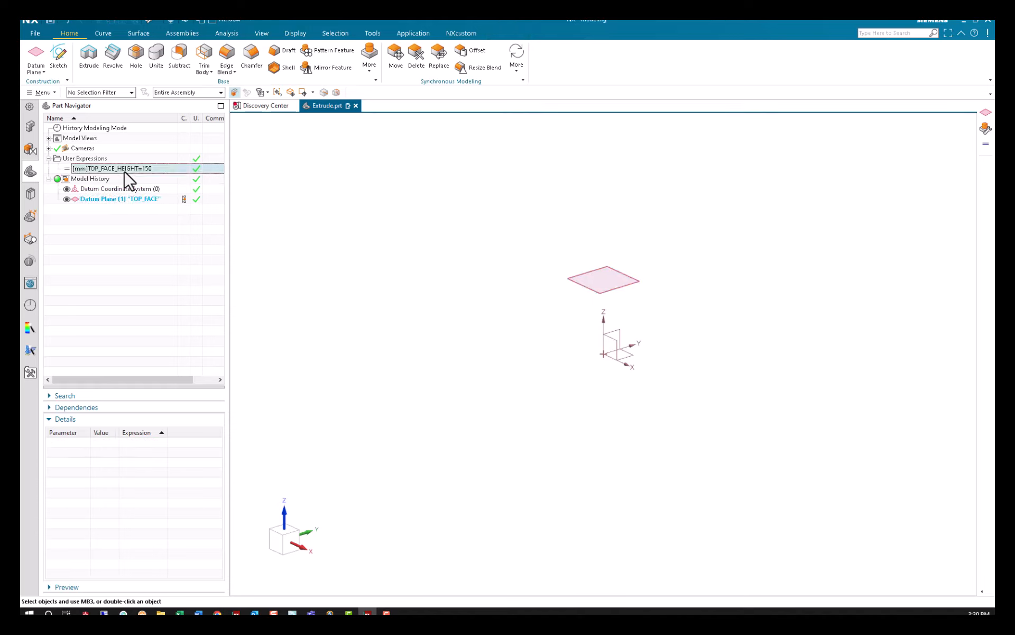
click(124, 169)
Collapse the feature details and widen the part navigator and its Current Feature column.
click(80, 419)
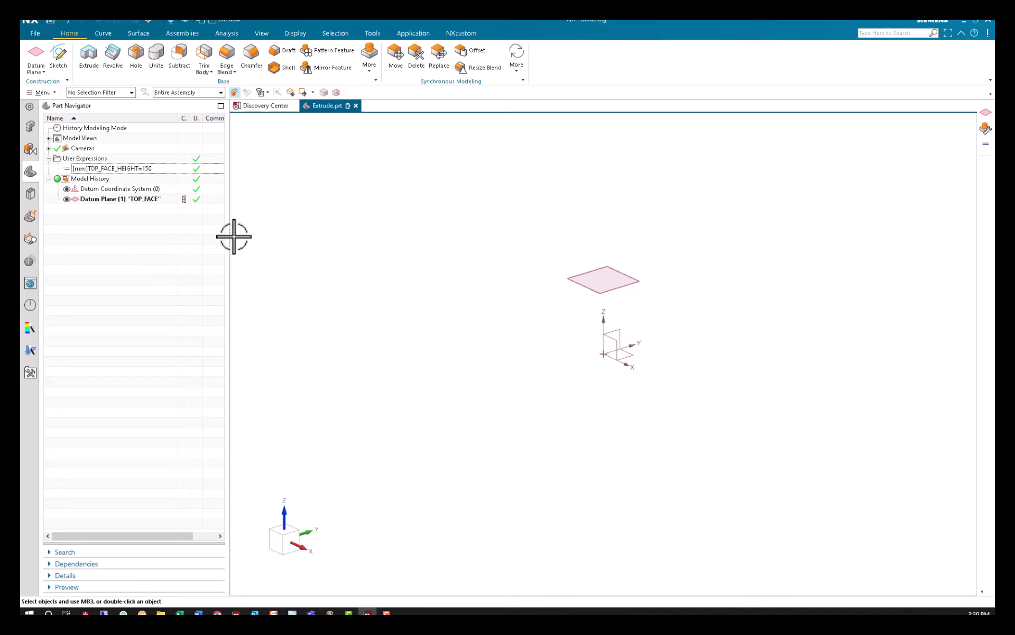
drag(229, 225, 243, 226)
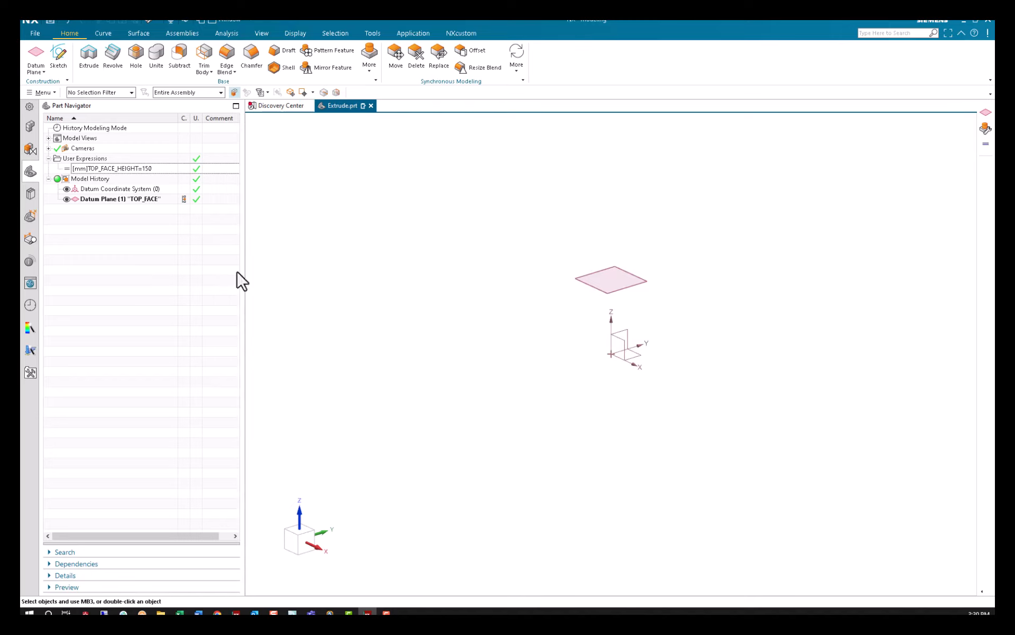
drag(190, 118, 226, 118)
Make the datum coordinate system the current feature and start a sketch on the Top principal plane.
click(182, 189)
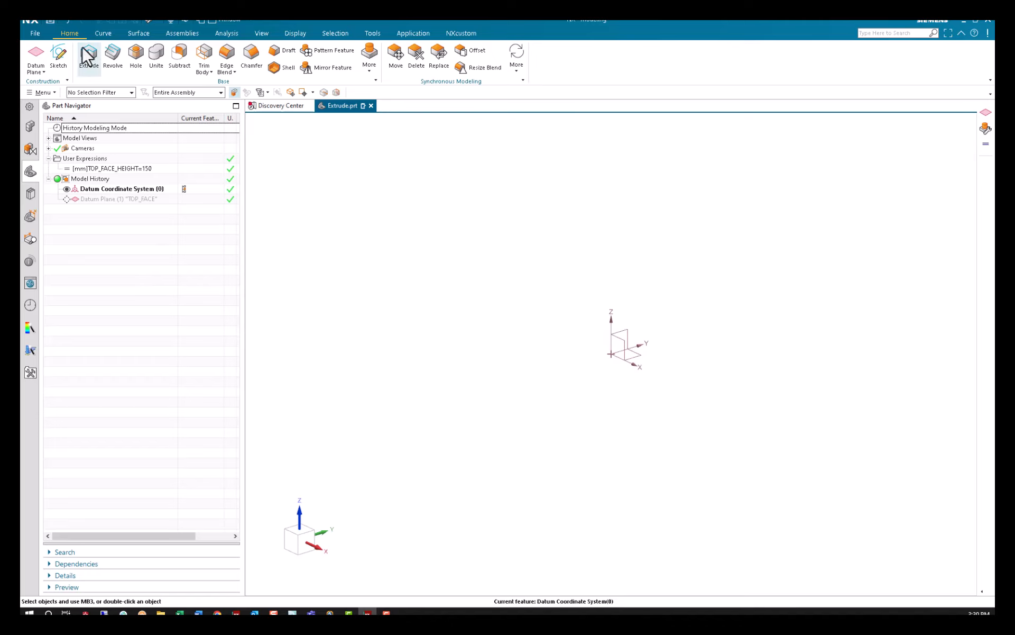
click(58, 53)
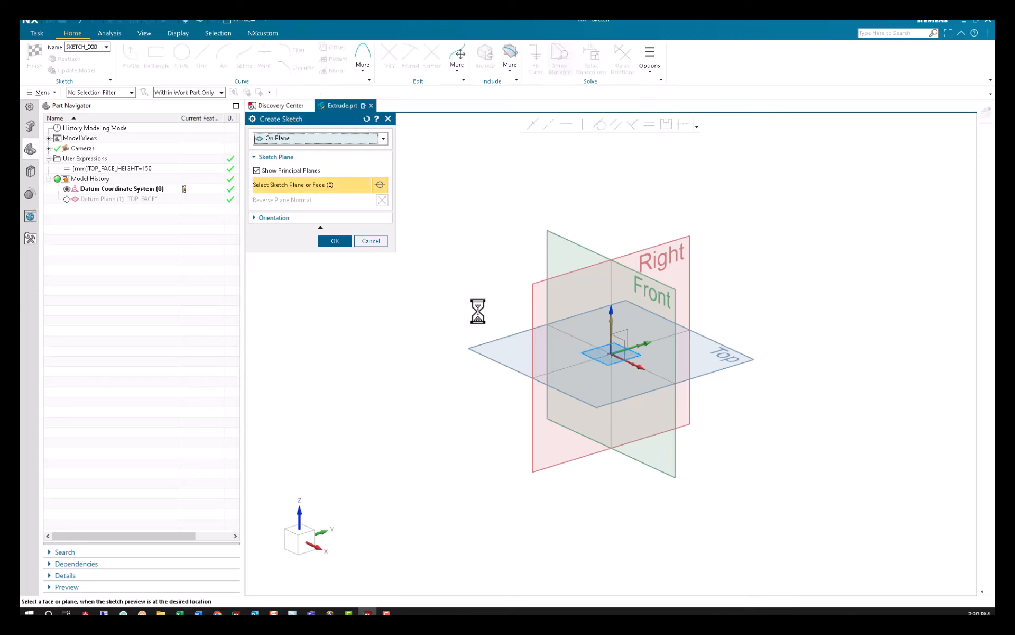
click(729, 364)
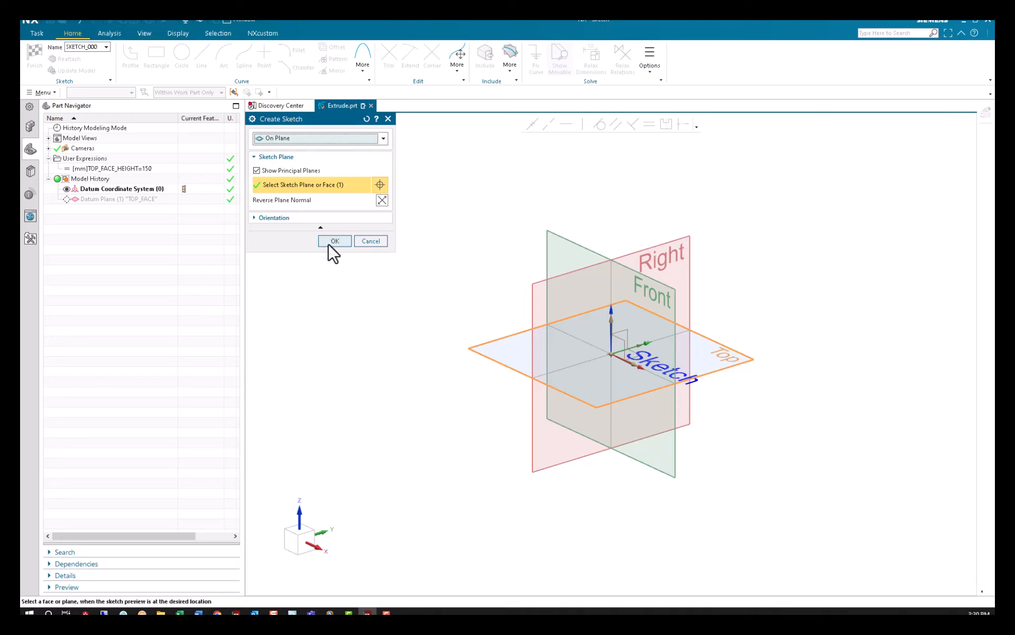
click(331, 239)
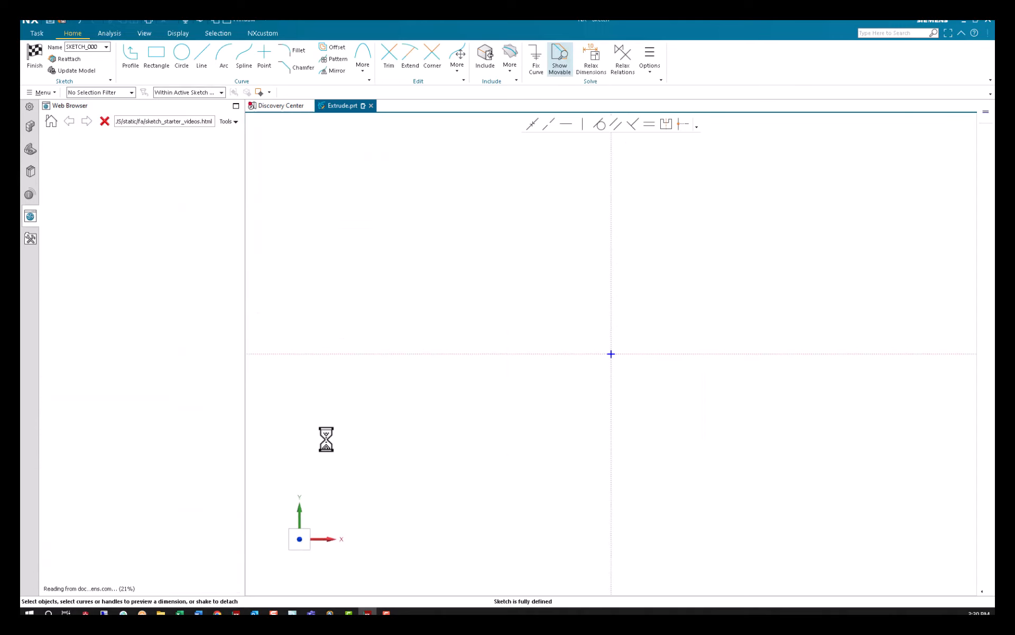
Sketch a rectangle about 583 mm wide from its center at the origin, and finish the sketch.
click(166, 69)
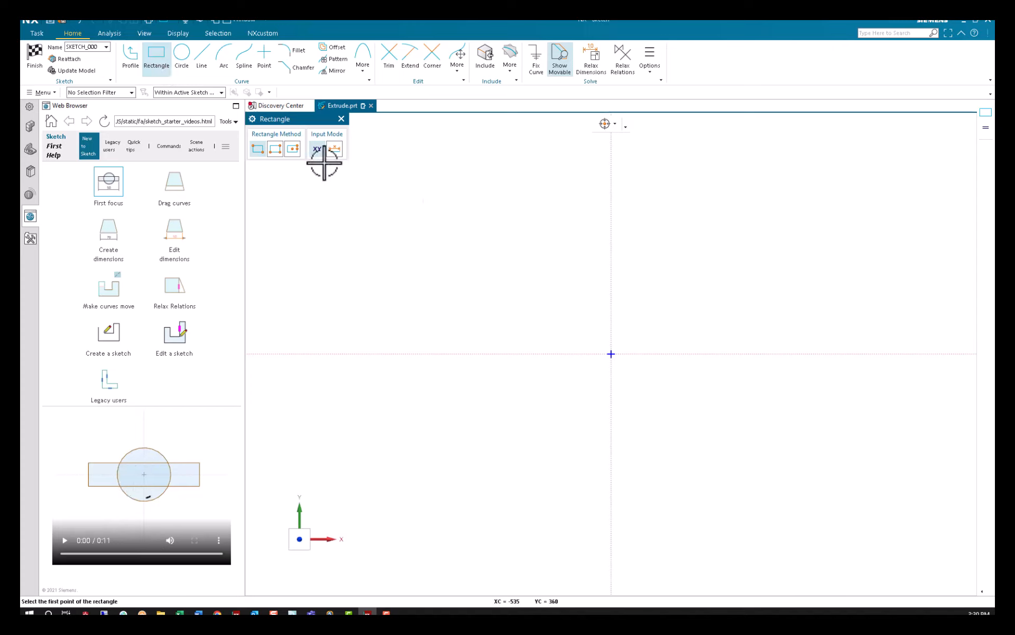
click(292, 149)
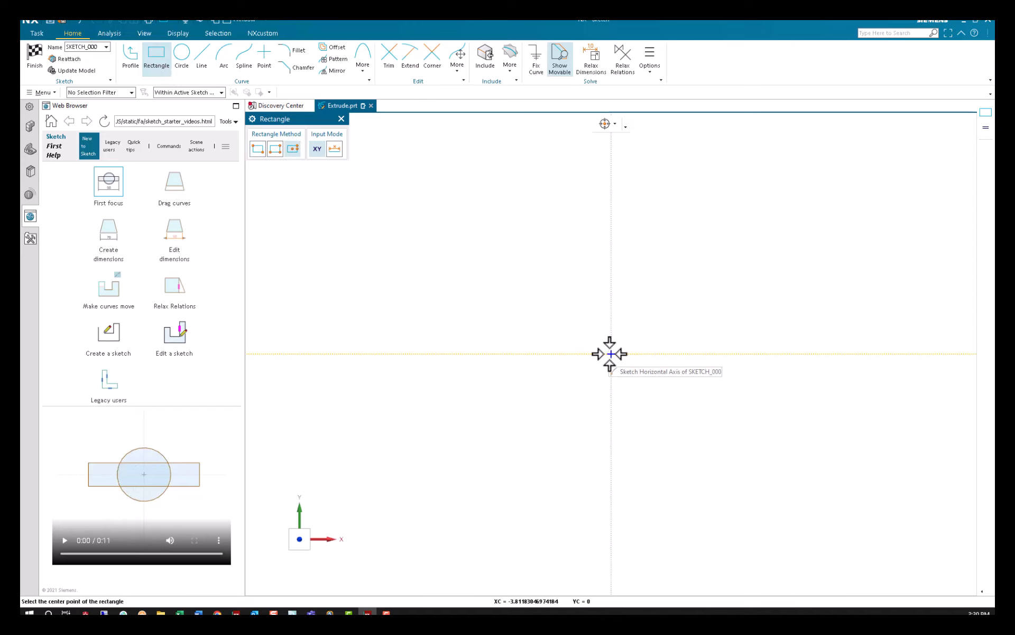
click(612, 353)
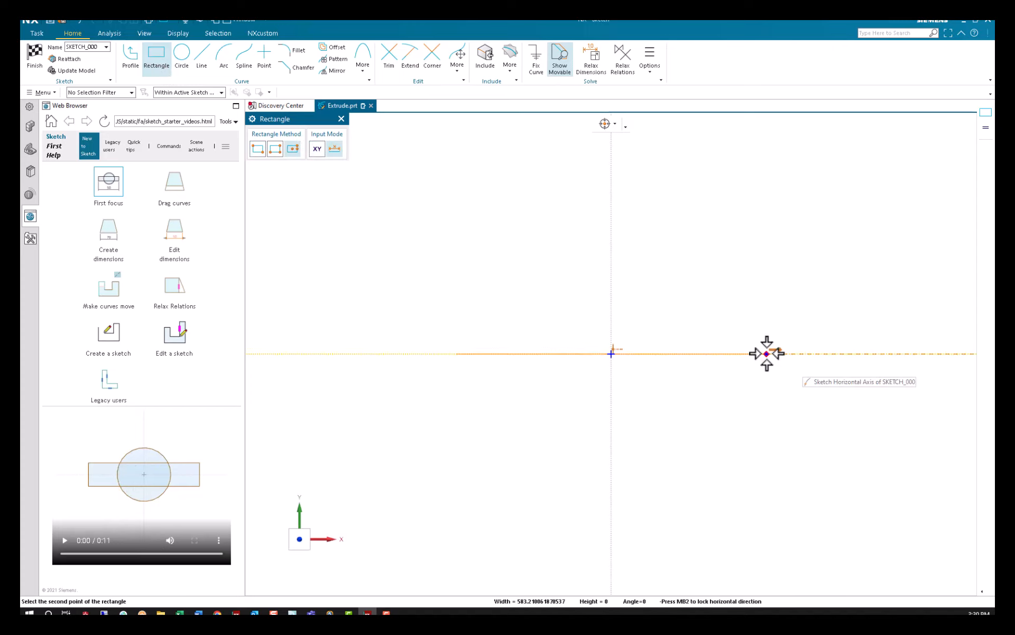
click(766, 209)
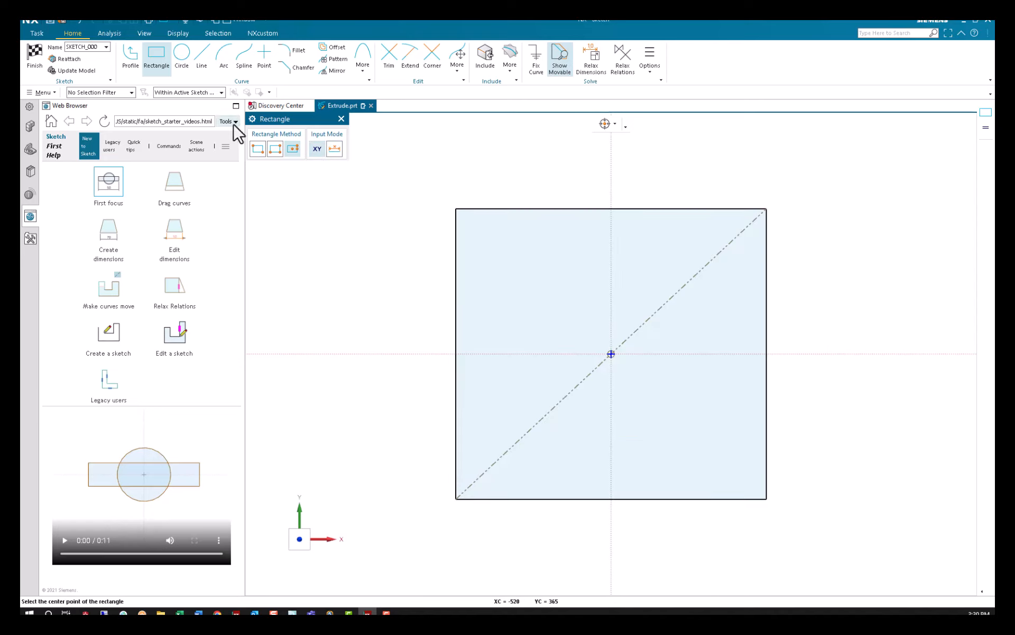
click(32, 60)
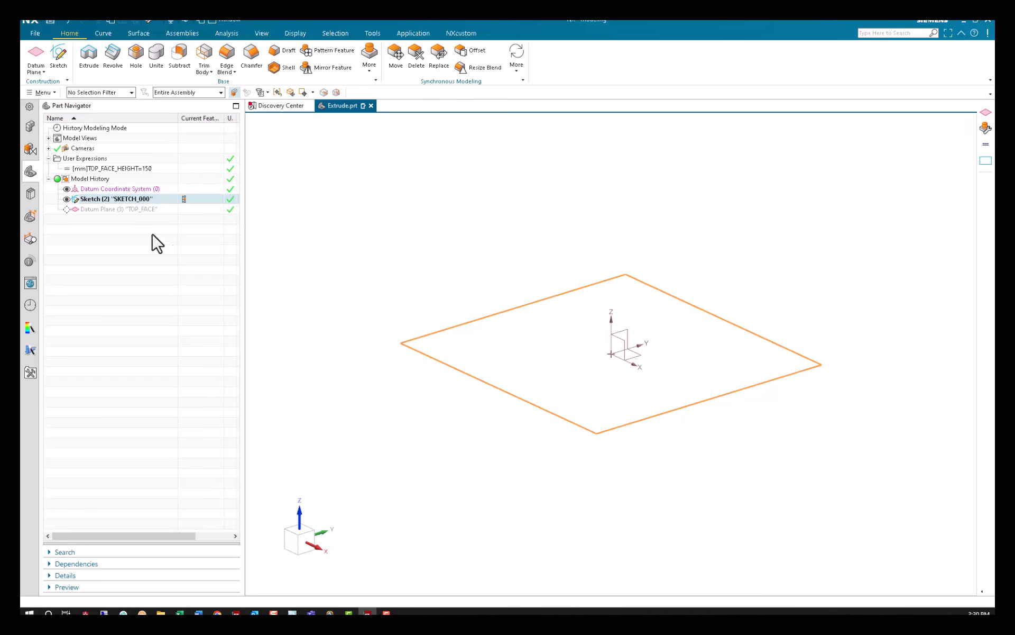
Rename the rectangle sketch as BASE_EXTRUDE and widen the navigator's Name column to show the full name.
click(140, 199)
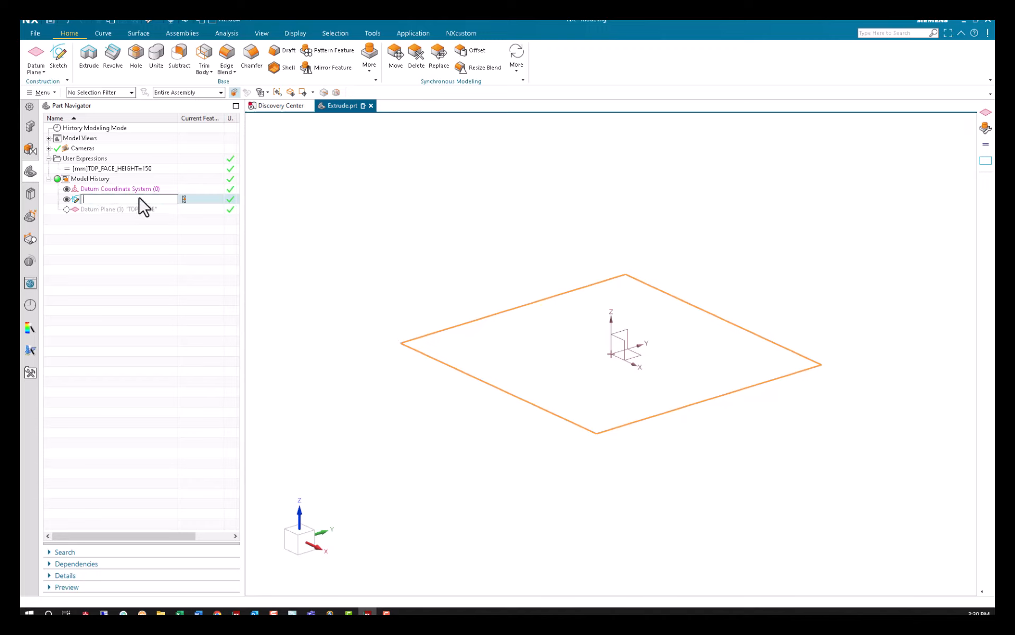
text(BASE_EXTRUDE_)
key(Return)
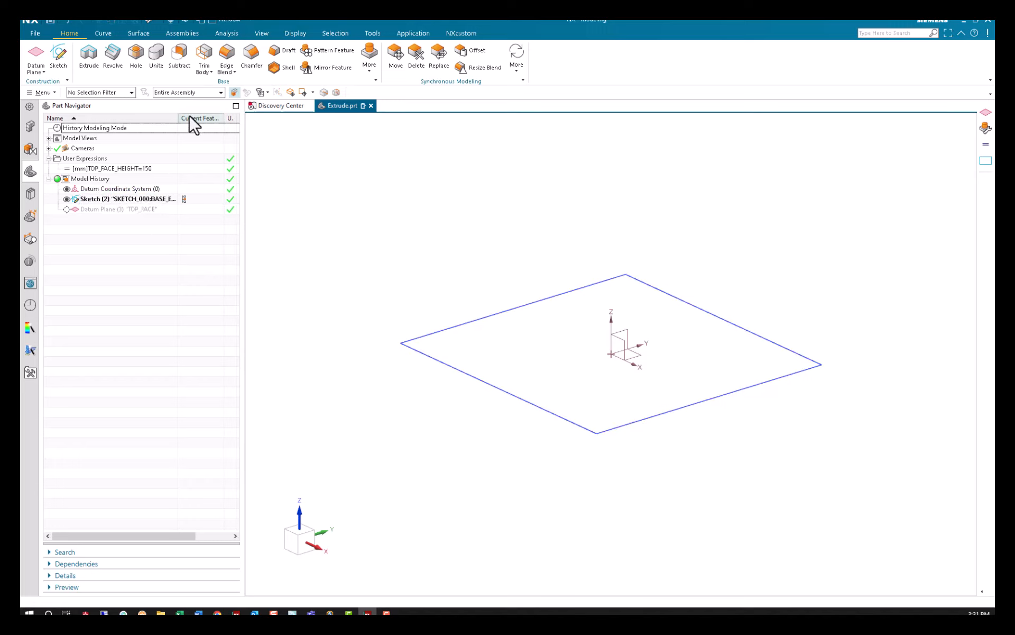
drag(178, 118, 200, 118)
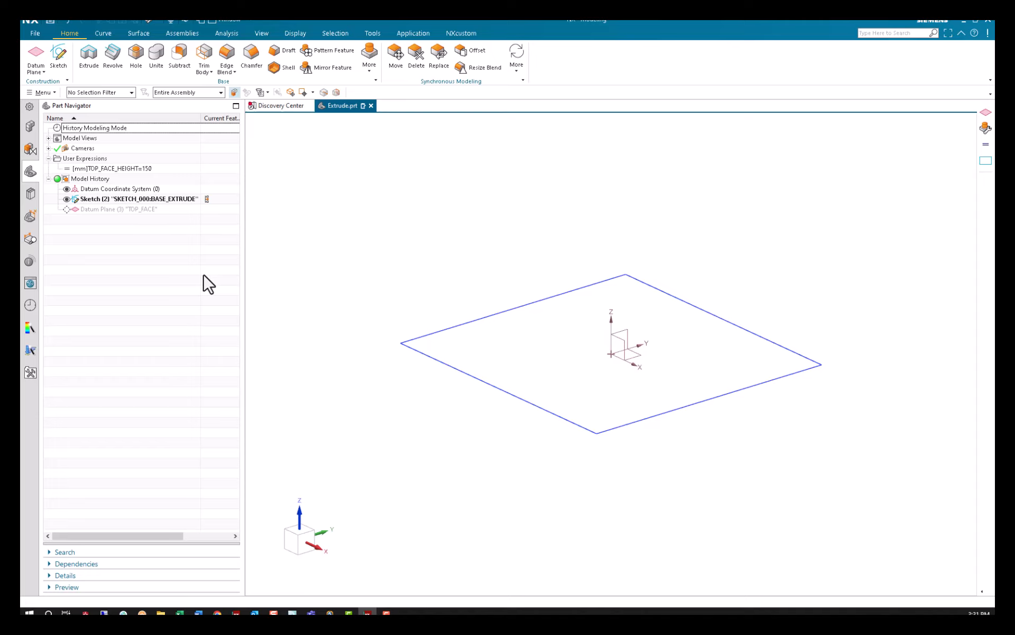
Extrude the BASE_EXTRUDE sketch from 0 to 25 mm as a new body.
click(86, 53)
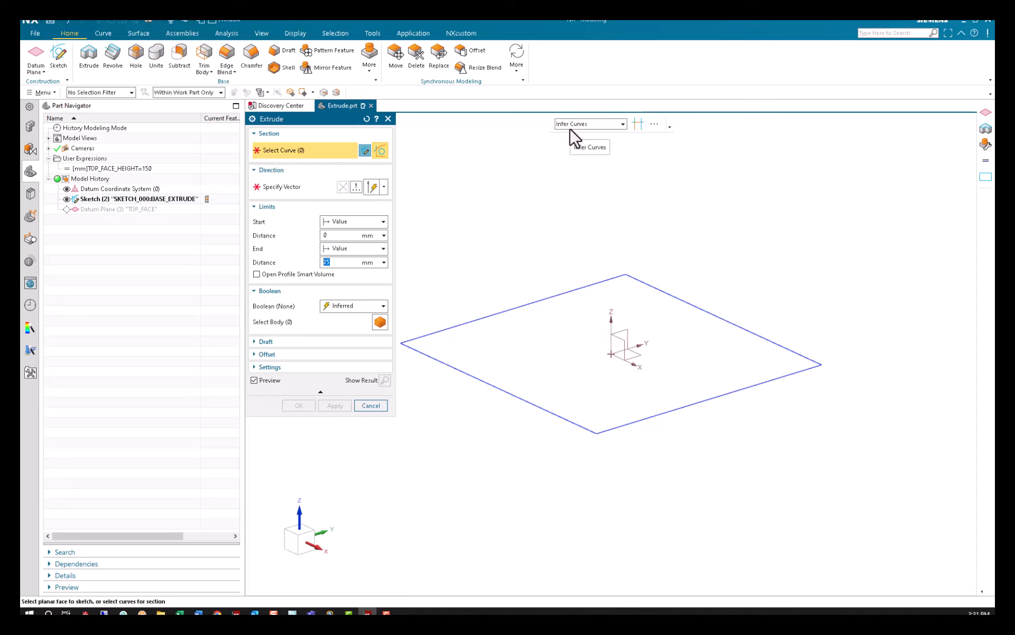
click(546, 297)
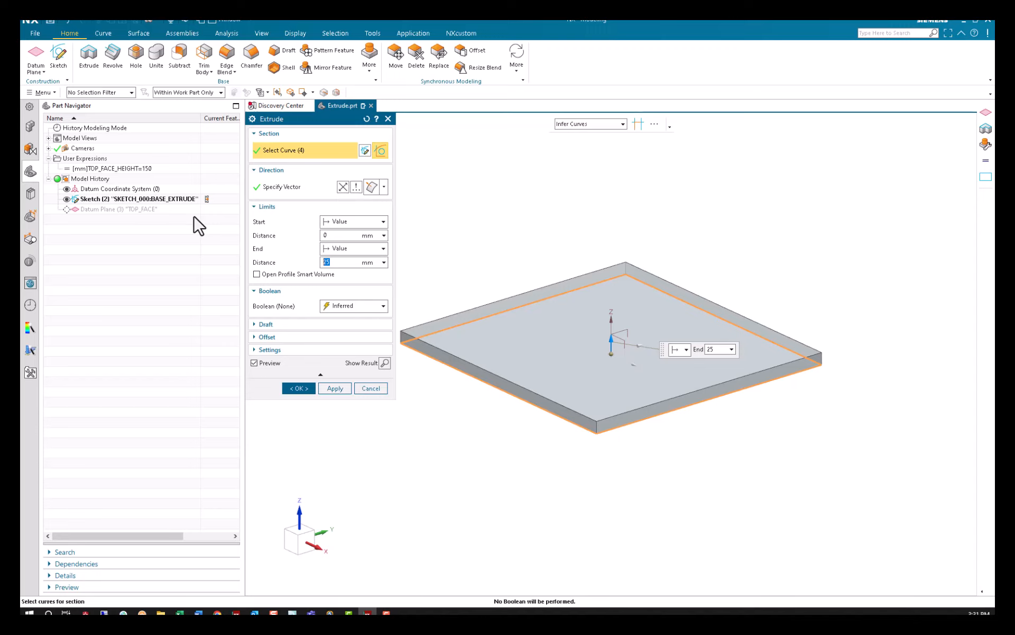
click(299, 388)
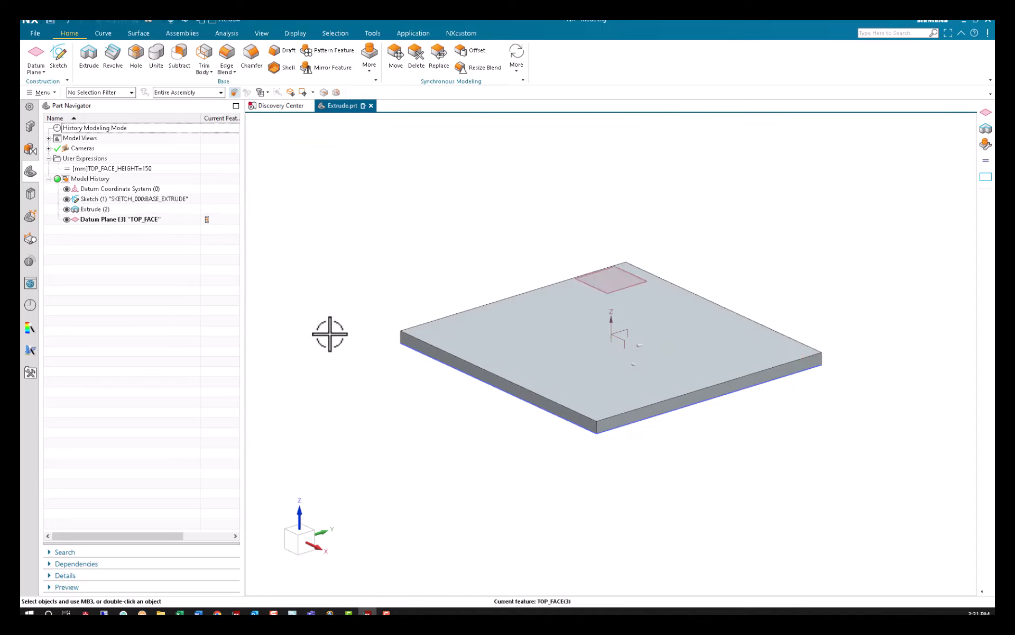
middle_drag(329, 333, 340, 325)
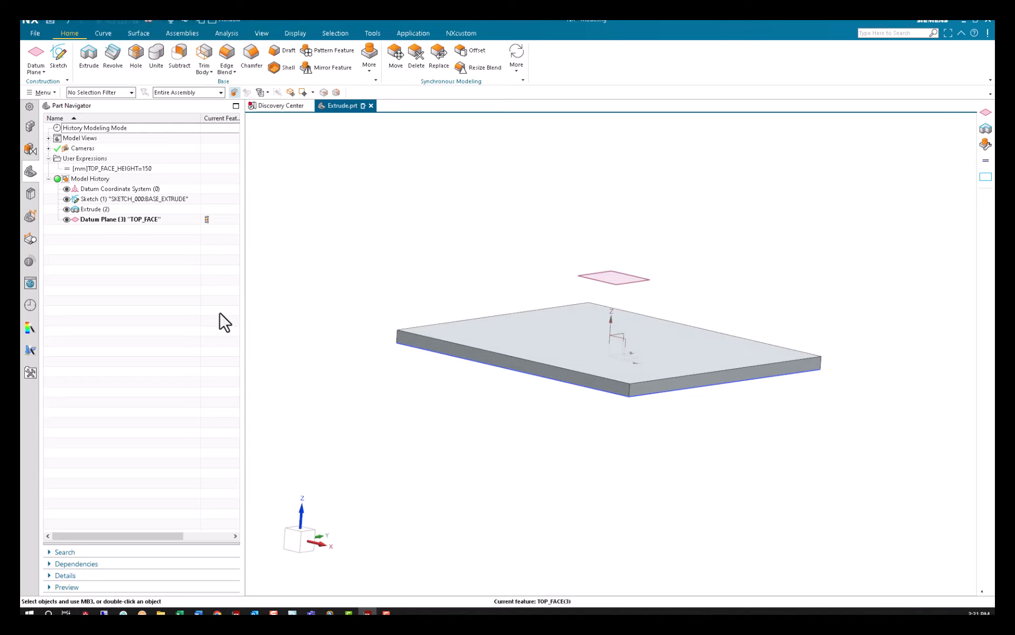
double_click(95, 208)
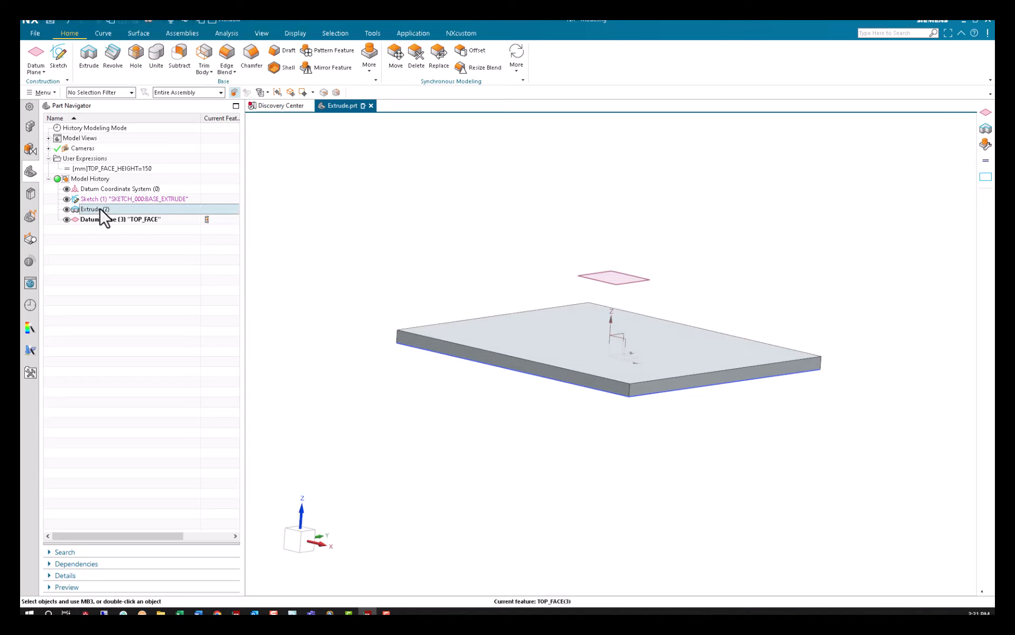
click(358, 262)
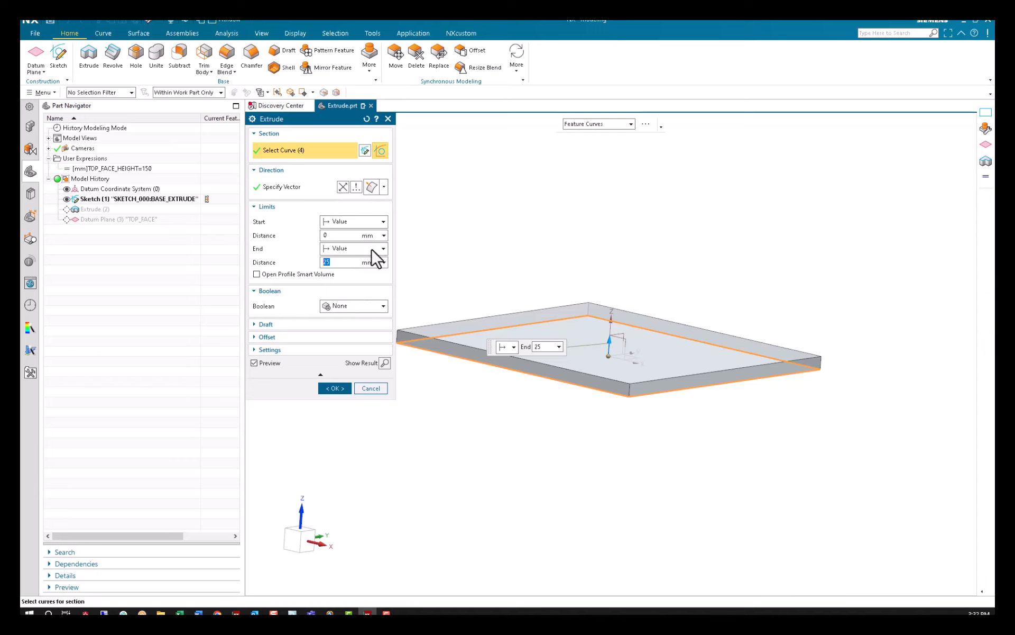
click(372, 249)
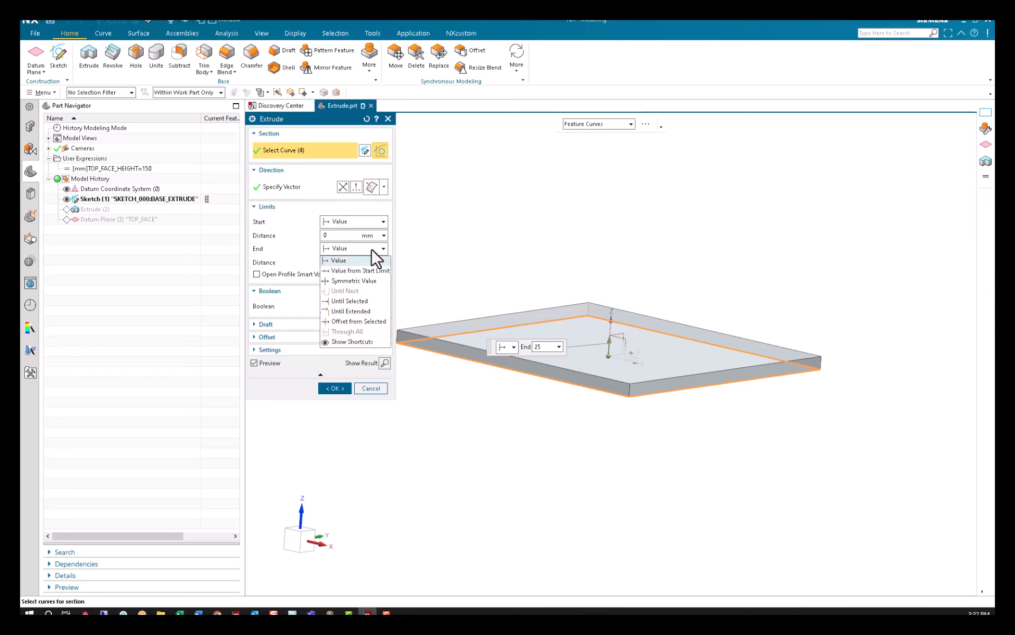
click(352, 301)
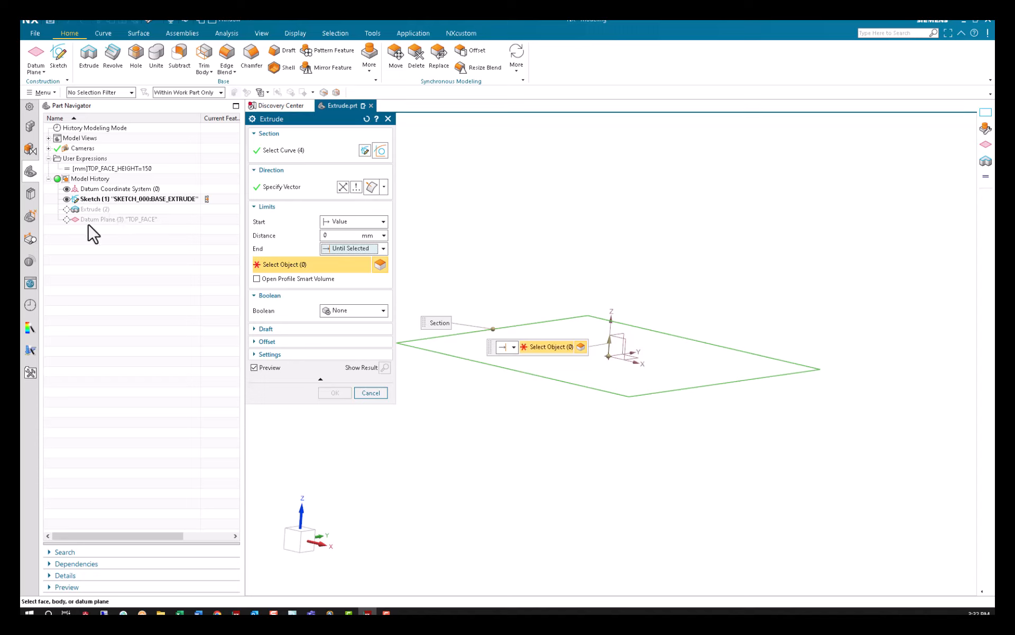
click(370, 392)
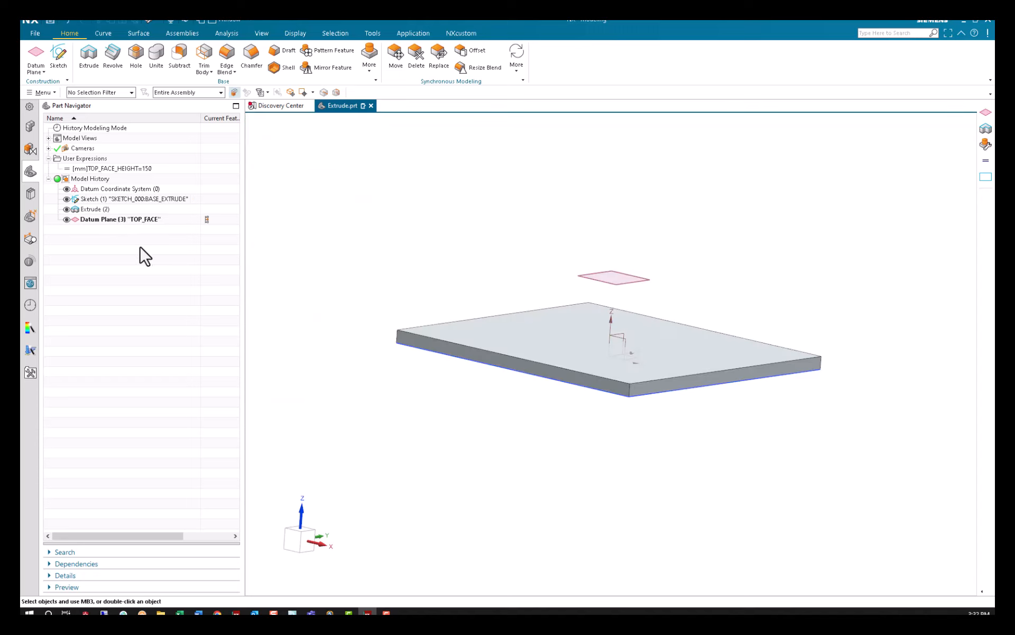
Move the TOP_FACE datum plane before the extrude in the model history and restore the original feature order.
drag(110, 220, 113, 206)
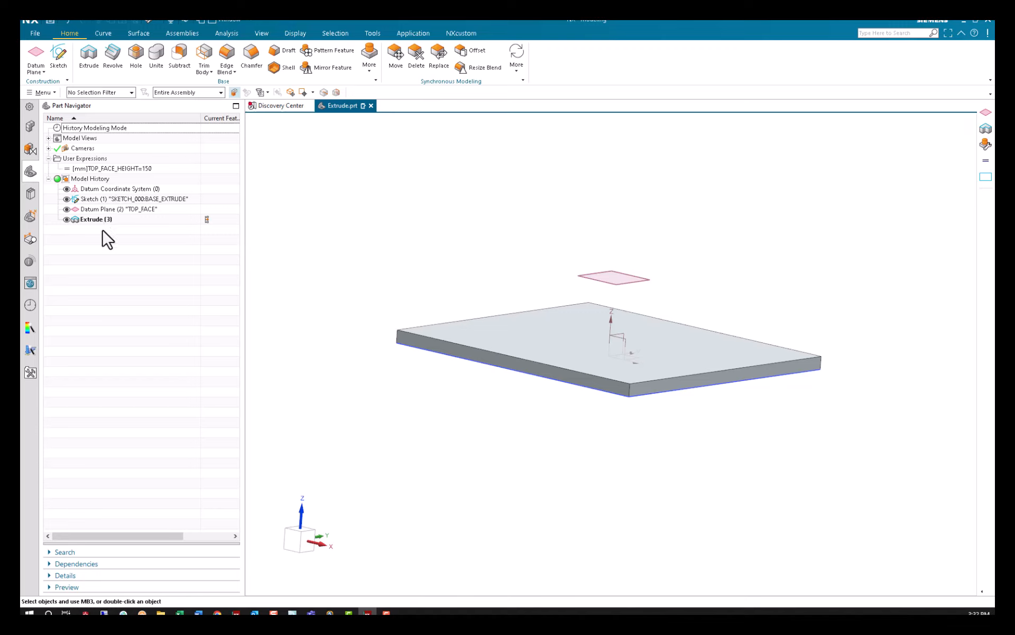
drag(104, 231, 103, 232)
Open the extrude for editing to examine which features are available at that point in the history, leaving its parameters unedited.
click(102, 211)
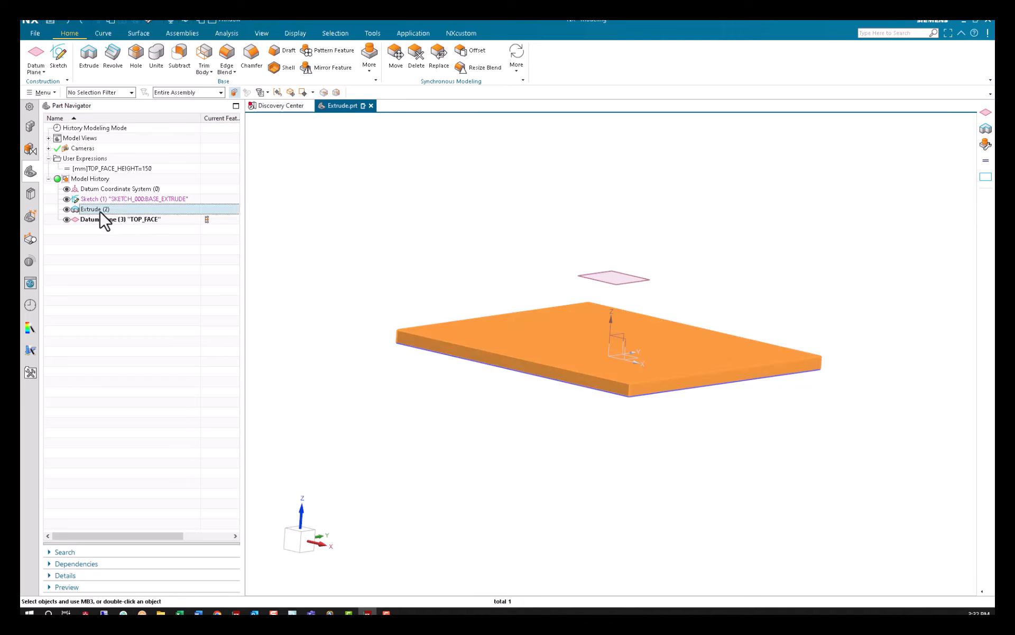
right_click(103, 217)
click(140, 259)
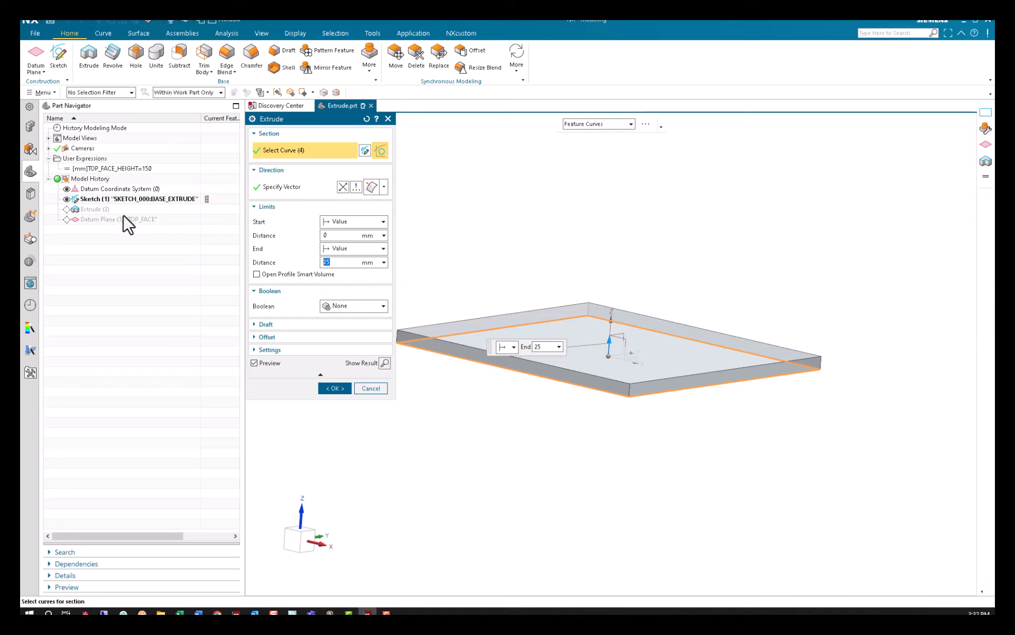
click(341, 390)
Reorder the TOP_FACE datum plane before the extrude in the model history and rename the extrude as BASE_EXTRUDE.
drag(102, 219, 118, 211)
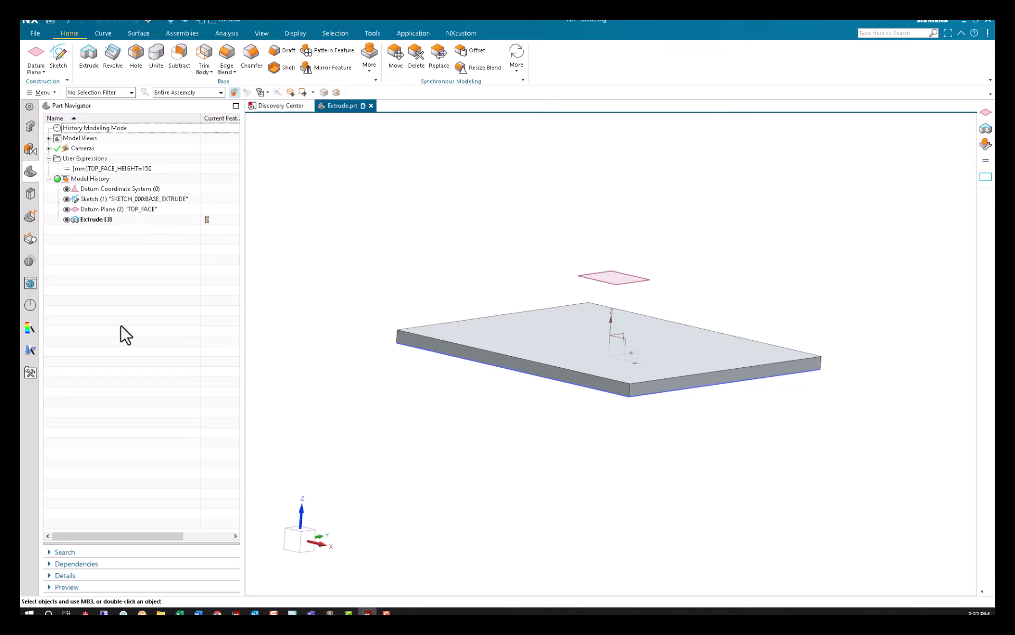
click(96, 220)
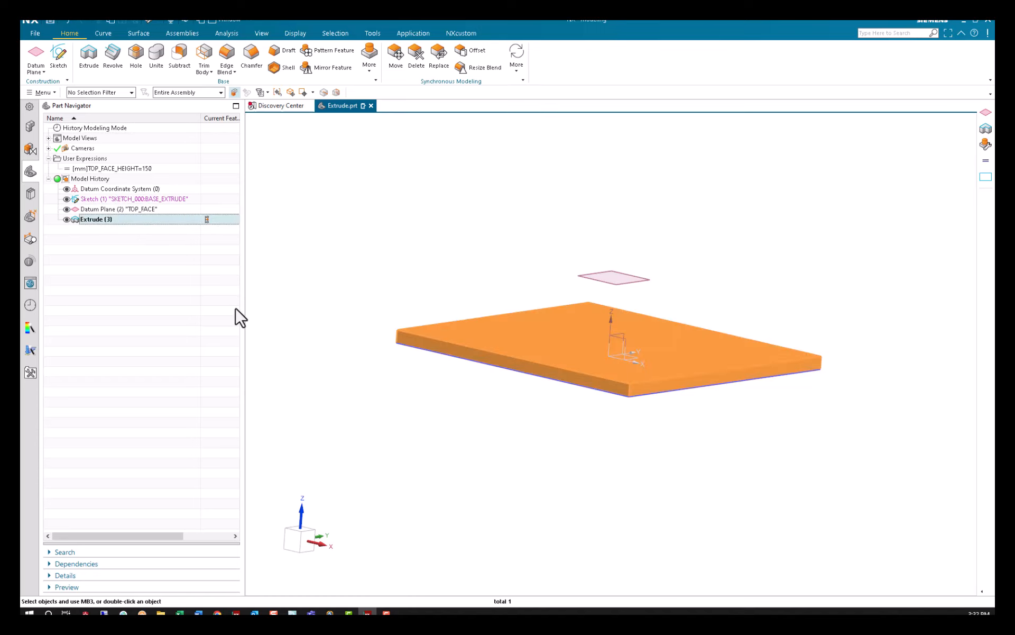
key(F2)
text(BASE)
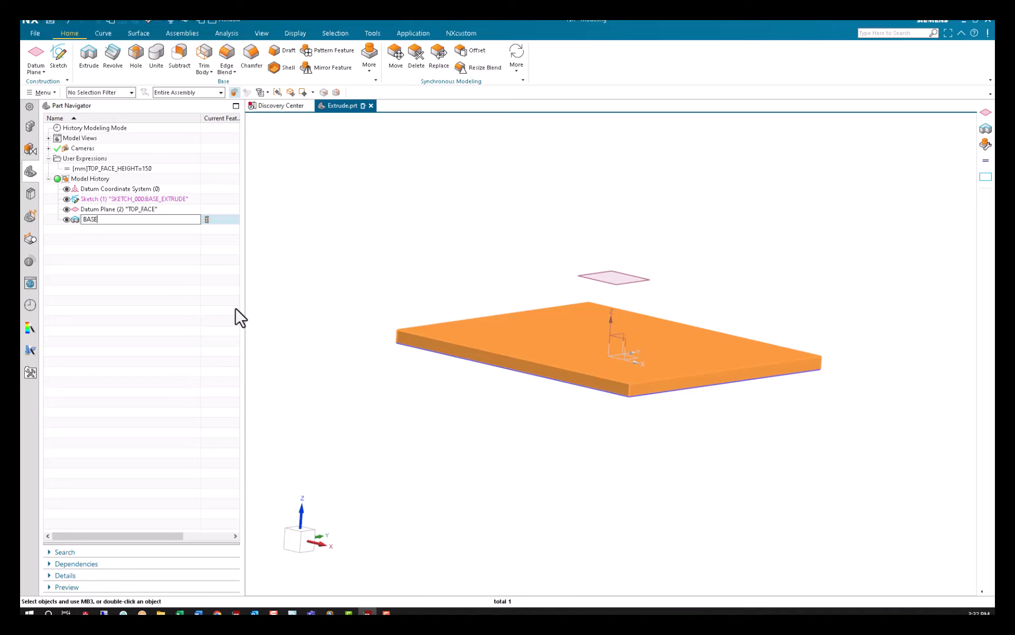
text(_EXTRUDE)
key(Return)
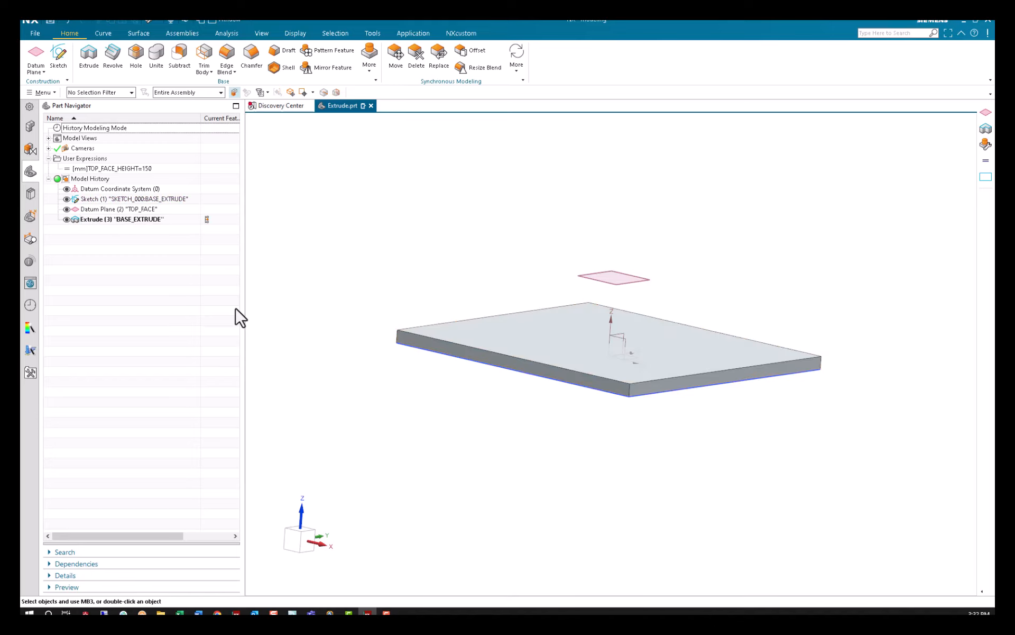
Set the end limit of BASE_EXTRUDE to Until Selected, using the TOP_FACE datum plane as the limiting object.
double_click(113, 220)
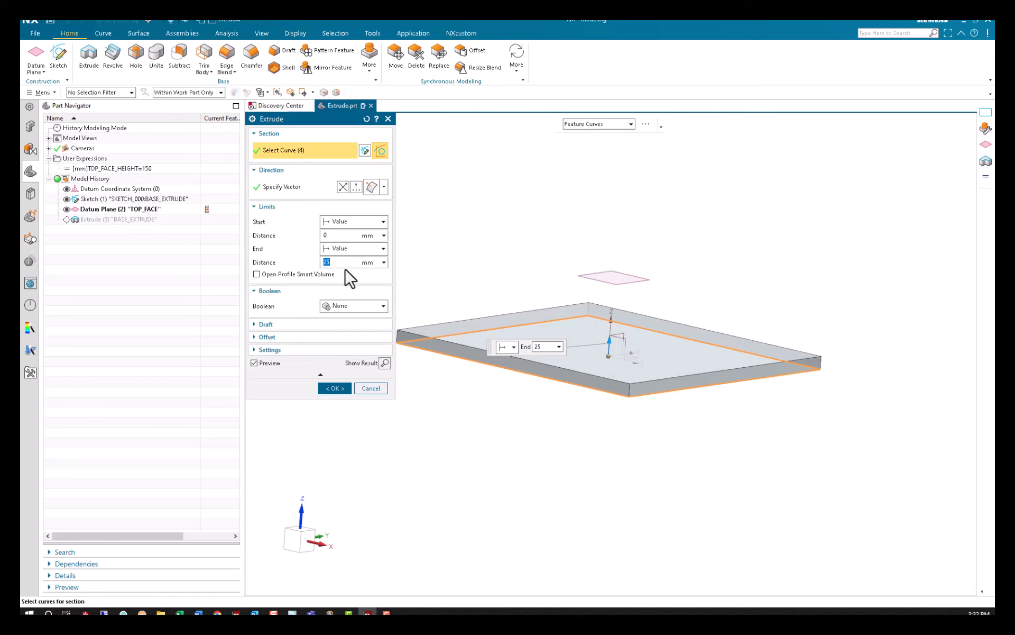
click(352, 249)
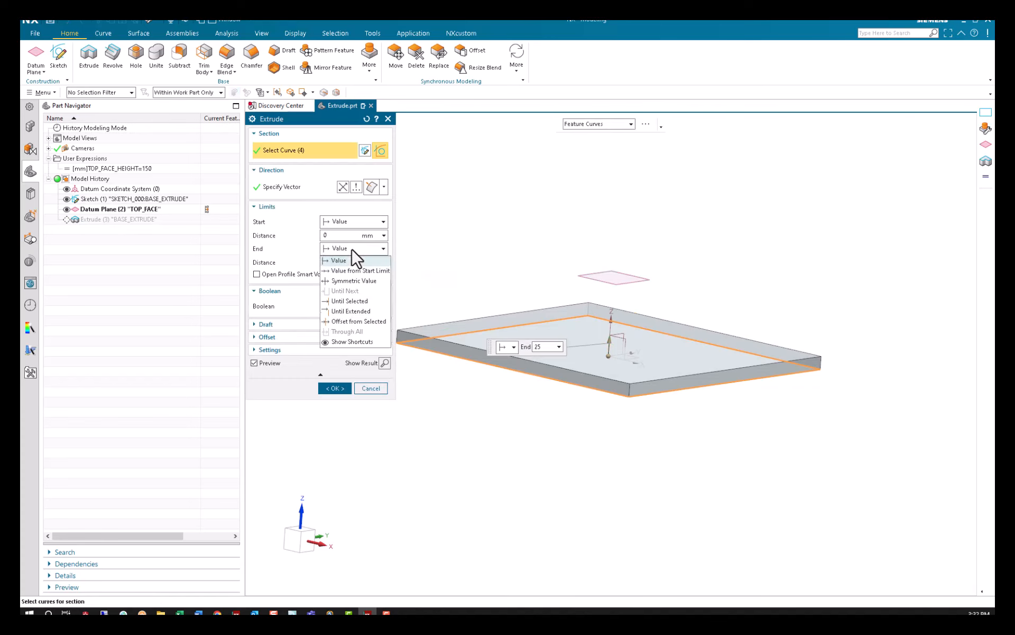
click(360, 300)
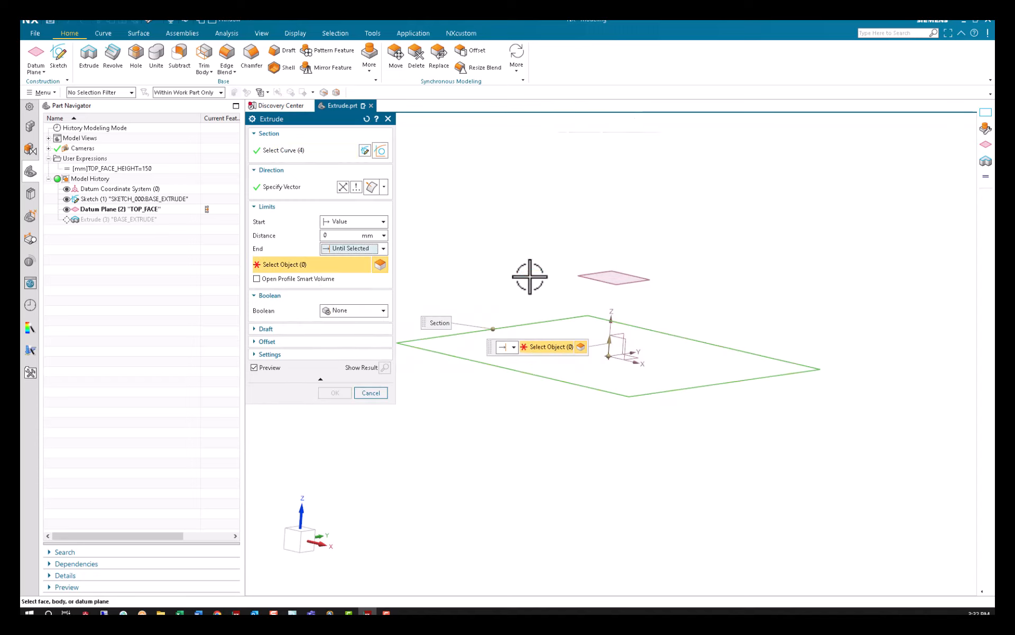
click(591, 276)
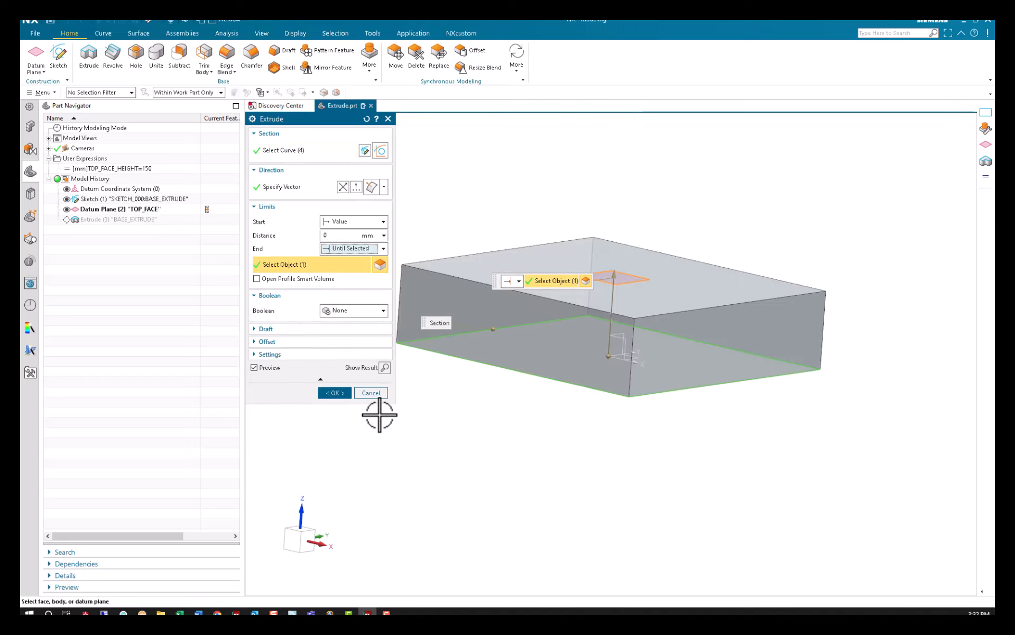
click(335, 393)
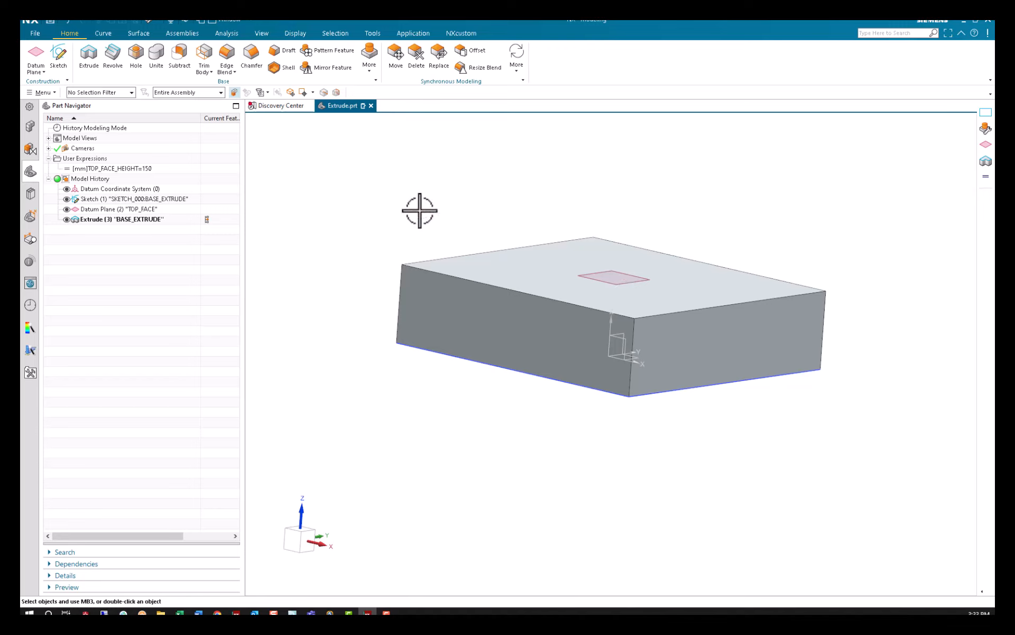
Make the TOP_FACE datum plane the current feature and create a new sketch on the Top plane.
middle_drag(419, 210, 339, 369)
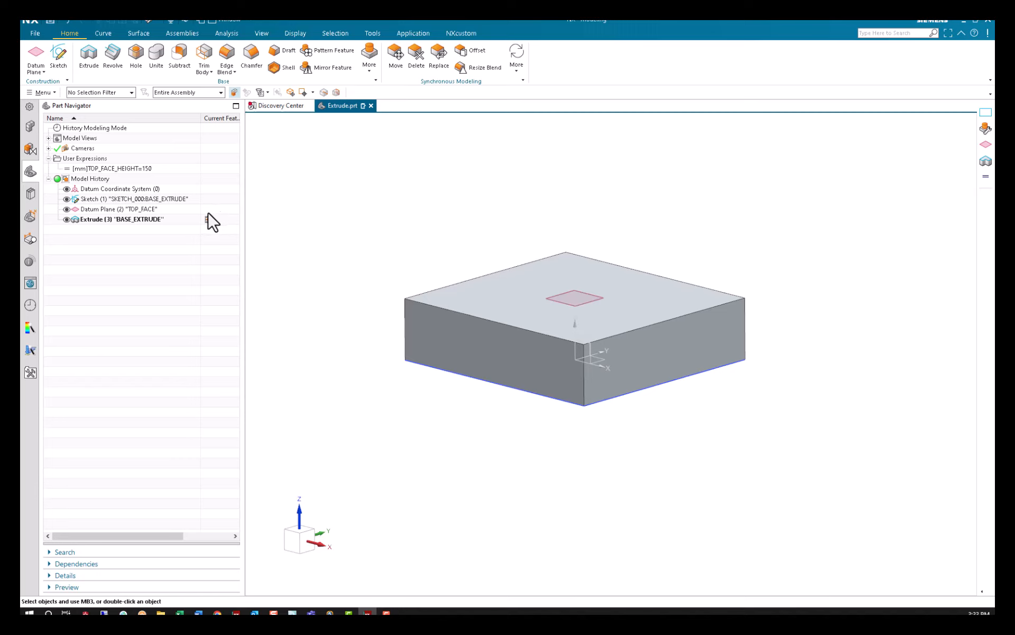
click(207, 211)
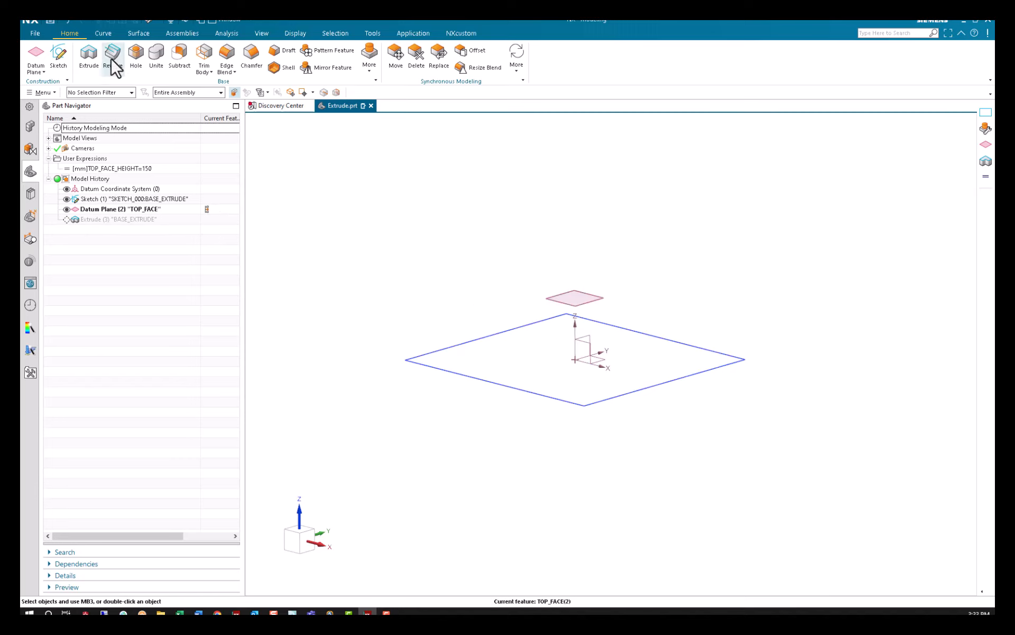
click(60, 51)
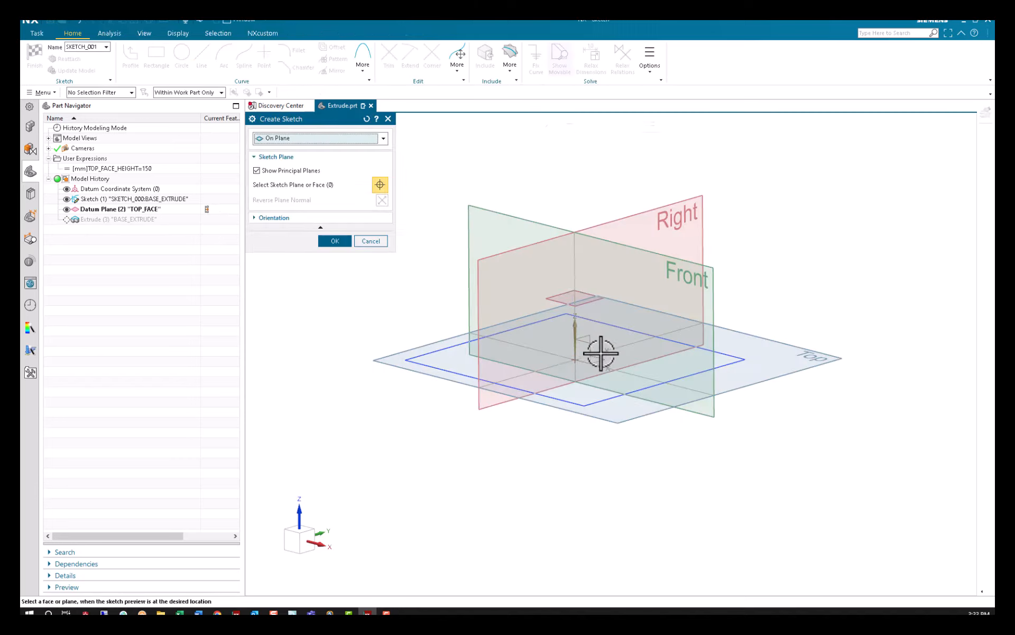
click(603, 360)
click(335, 241)
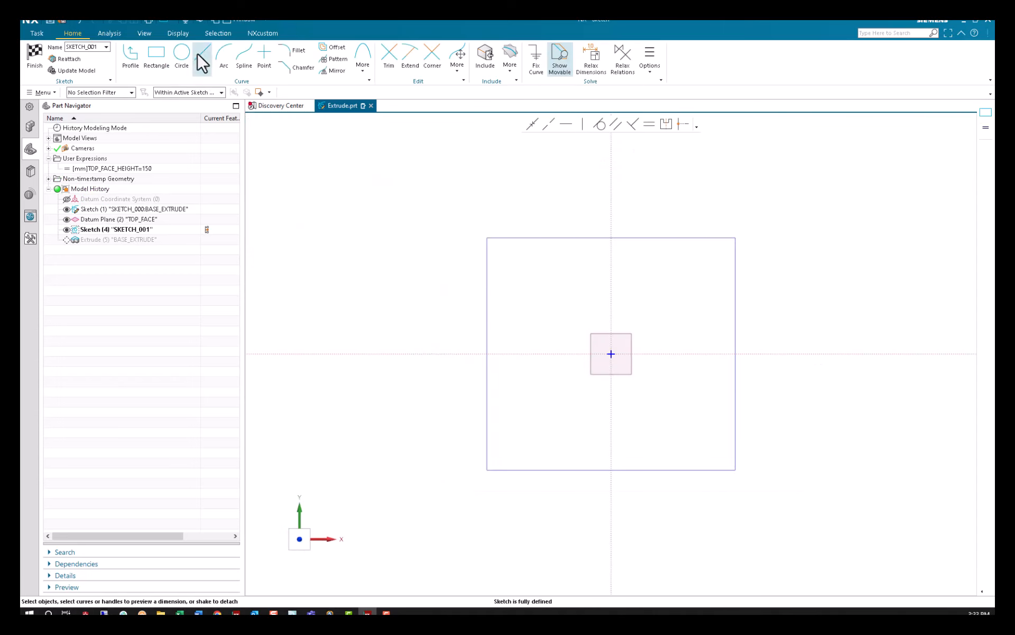
Sketch a circle centered on the sketch origin, inside the rectangle, and finish the sketch.
click(201, 57)
click(181, 55)
click(611, 353)
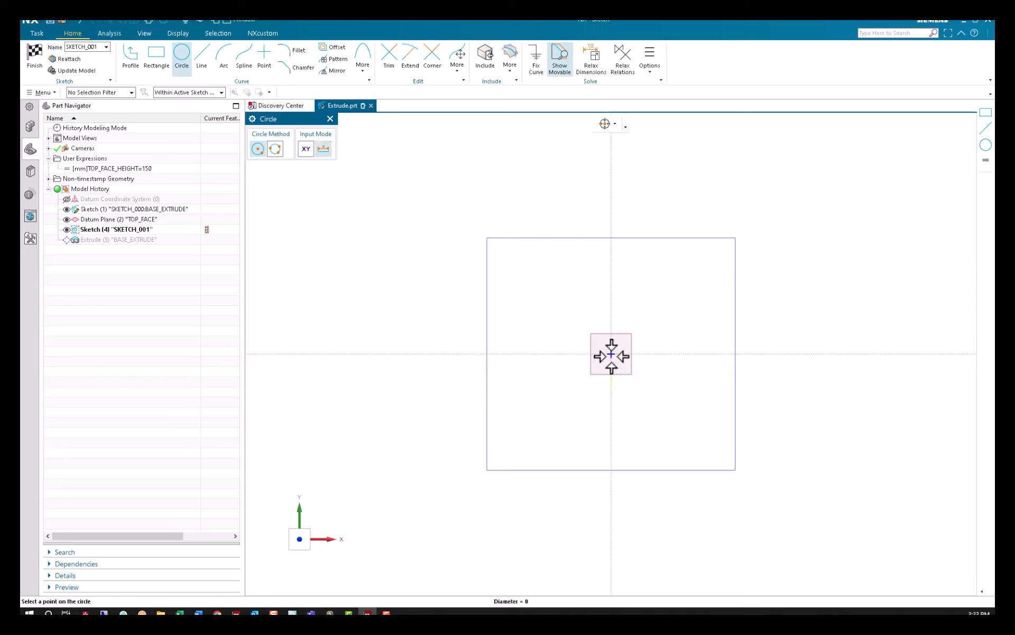
key(Escape)
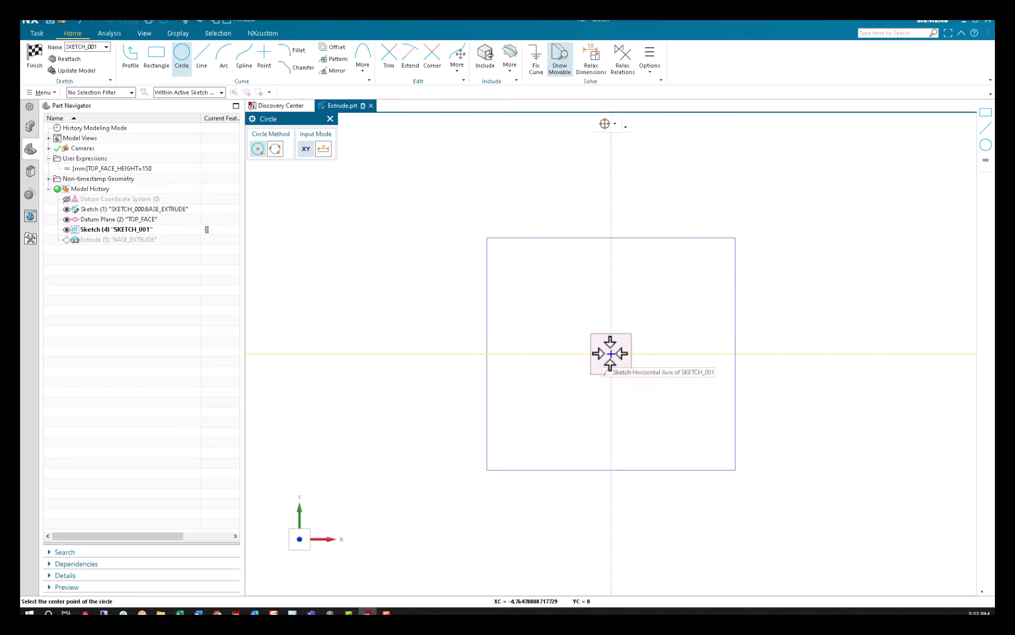
click(608, 126)
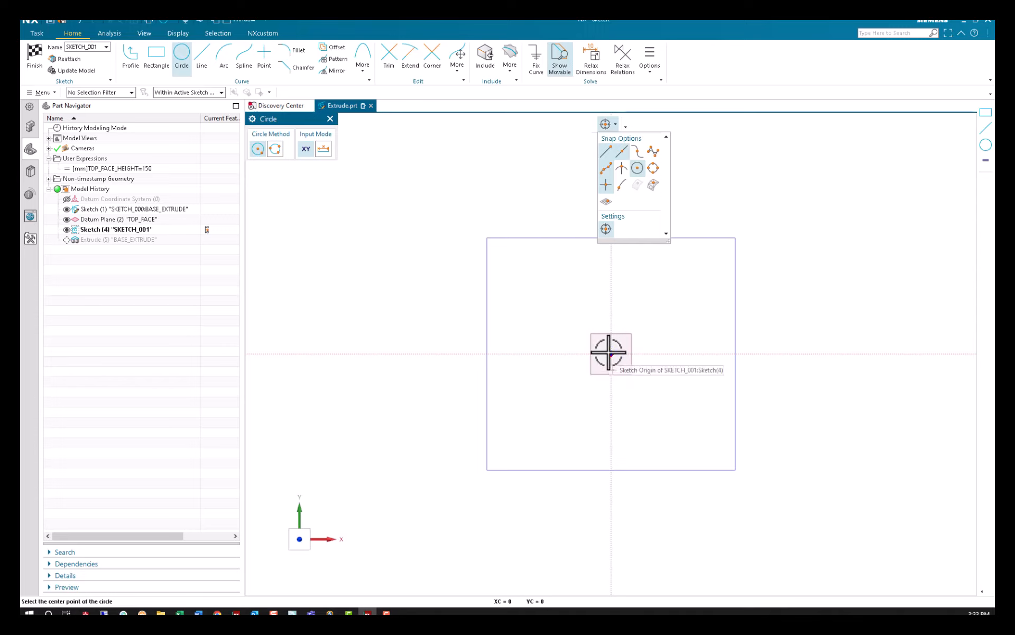
click(611, 353)
click(551, 338)
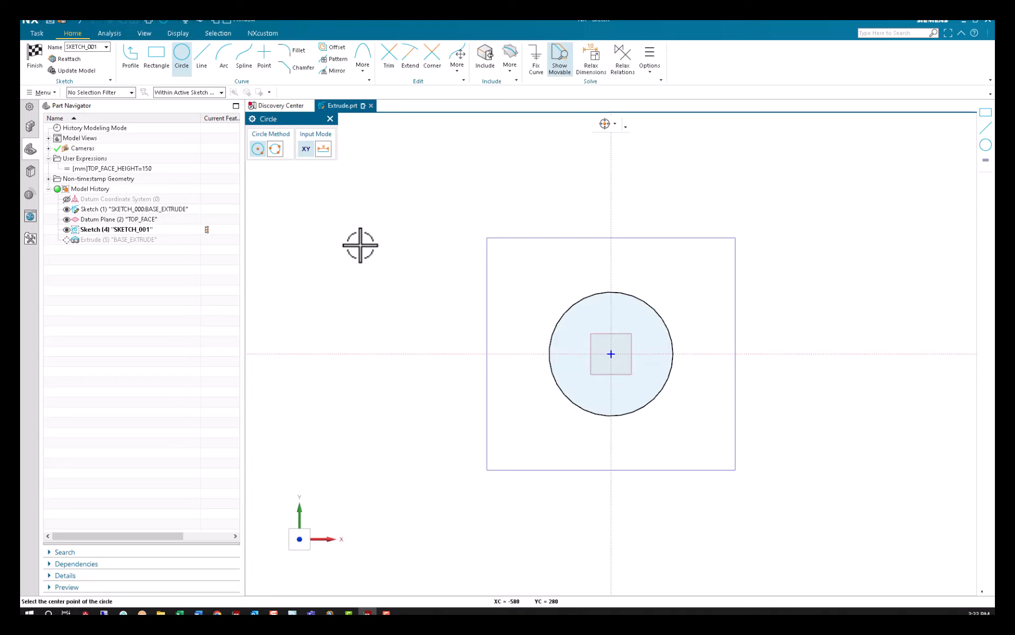
key(Escape)
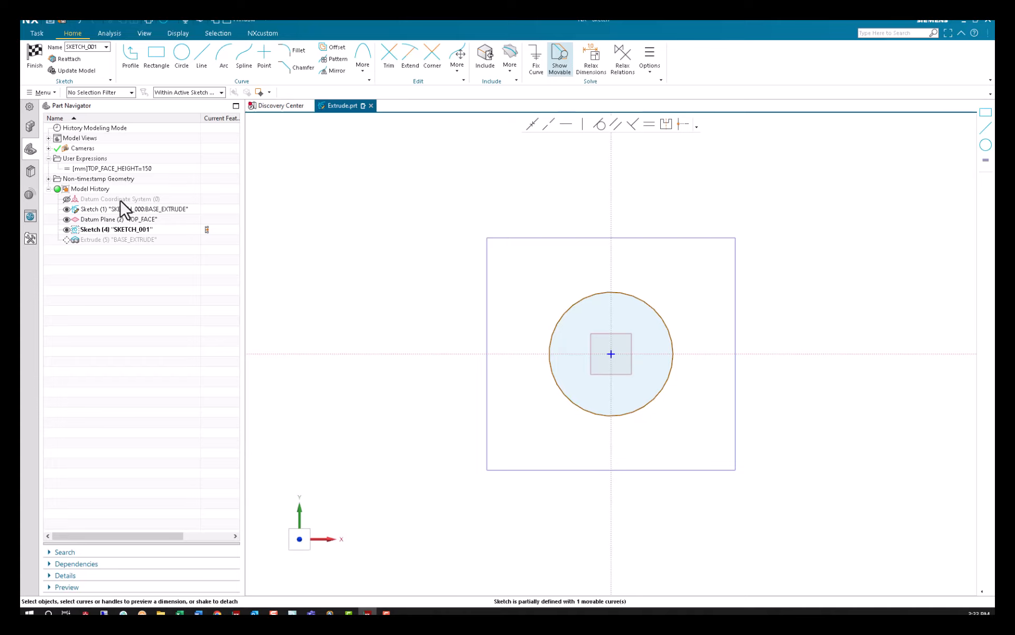
click(33, 59)
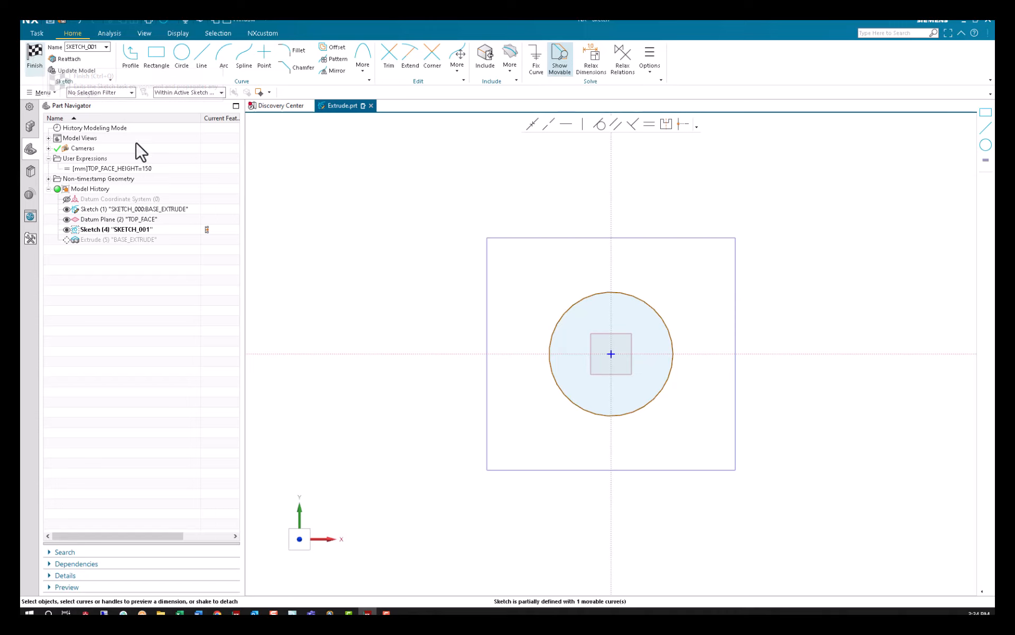
key(Escape)
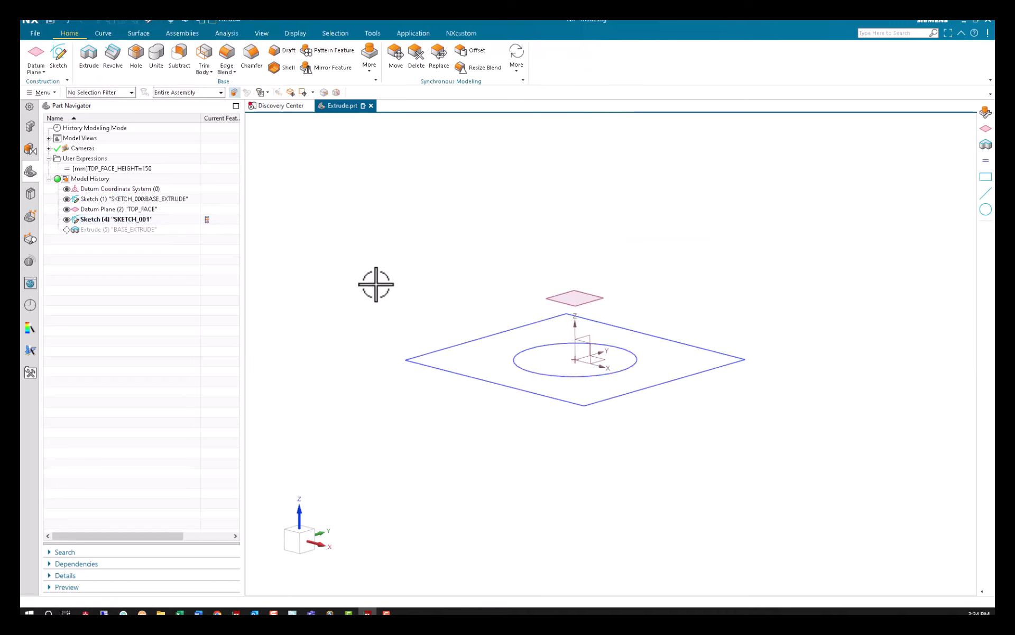
Extrude the circle of SKETCH_001 as a single curve from 0 to 320 mm.
click(111, 198)
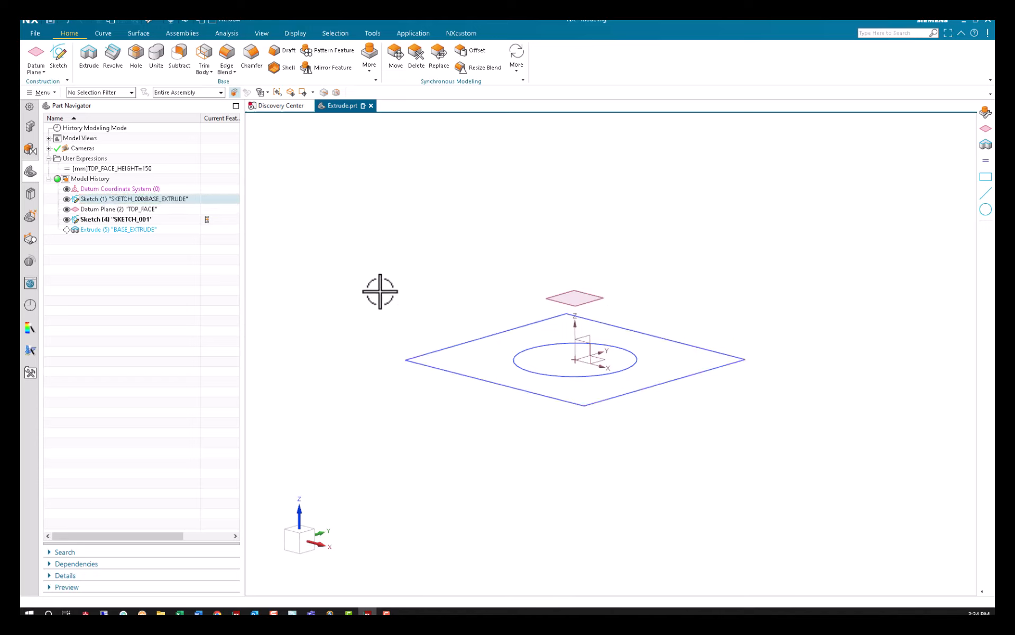
middle_drag(368, 288, 364, 293)
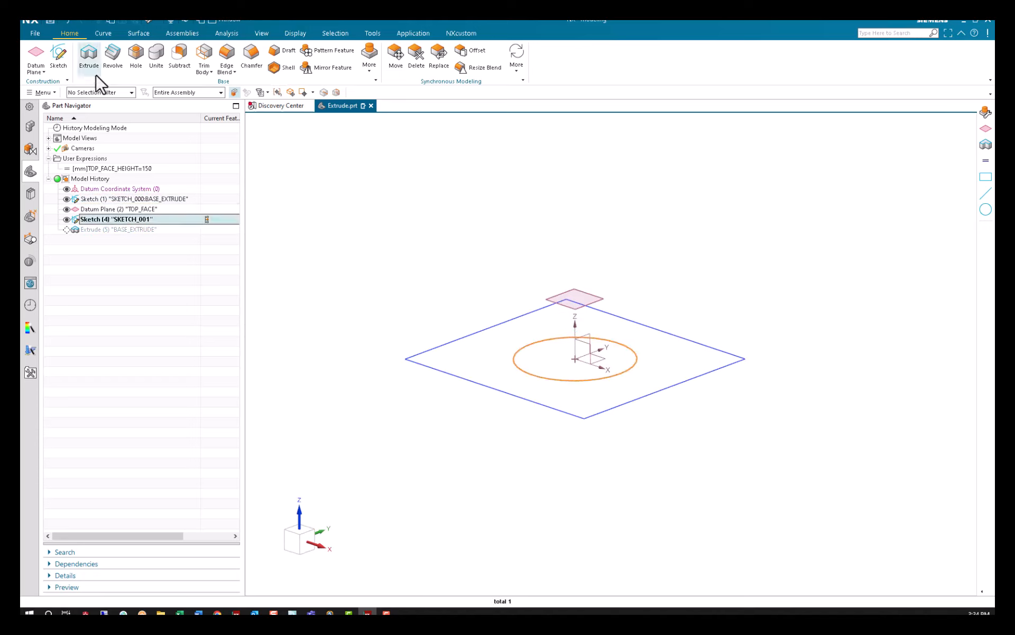
click(89, 56)
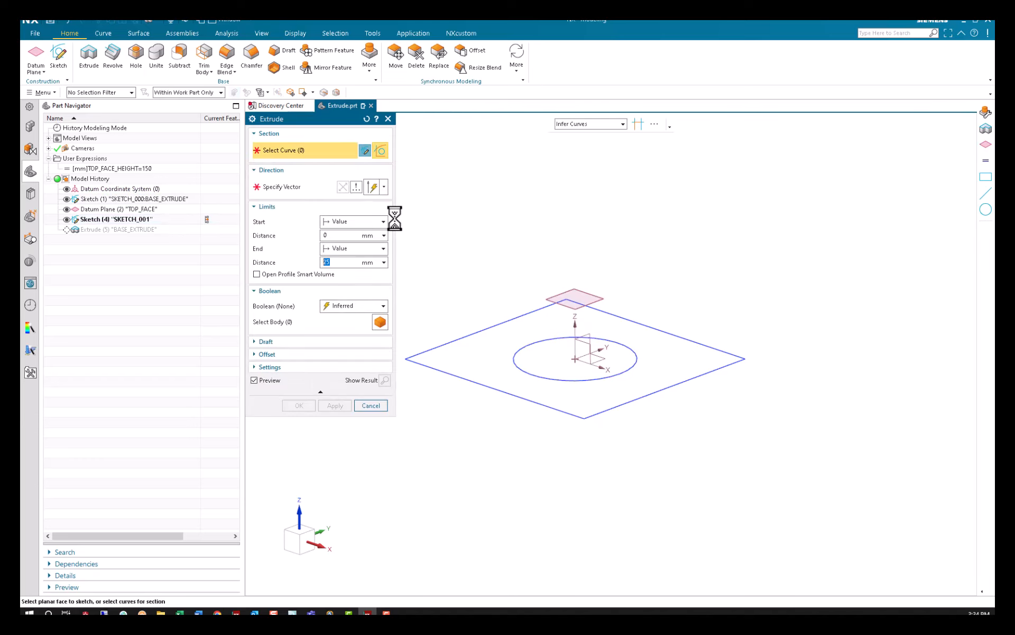
click(516, 354)
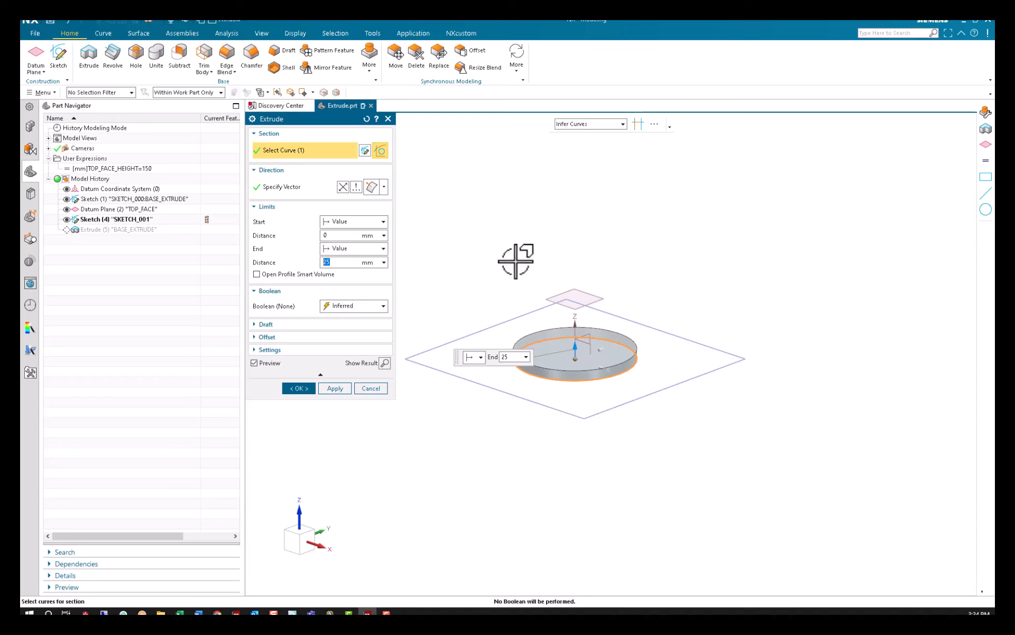
shift+click(551, 345)
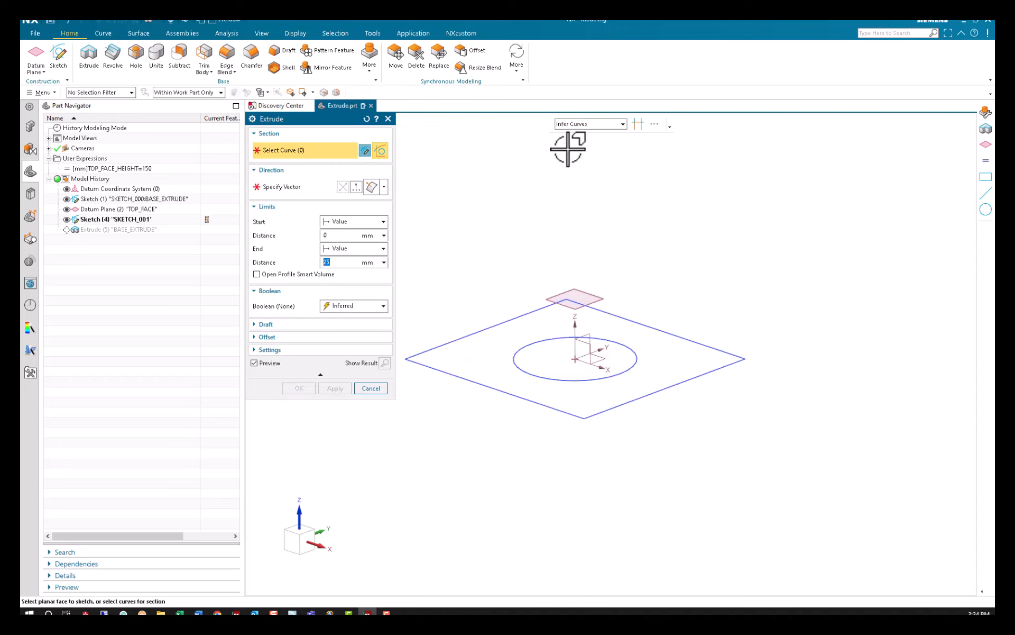
click(579, 125)
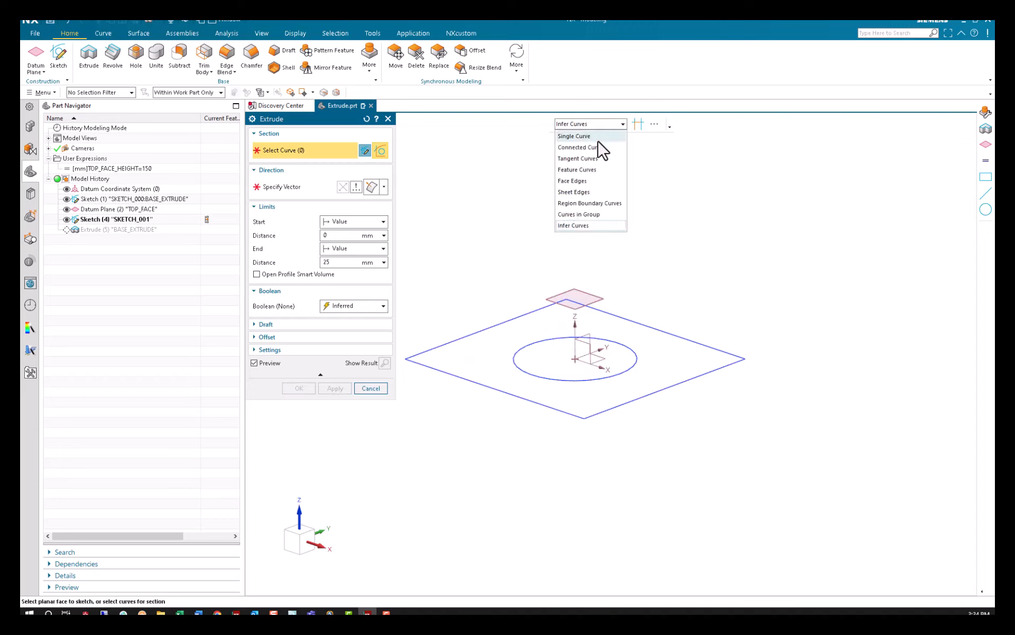
click(573, 136)
click(542, 341)
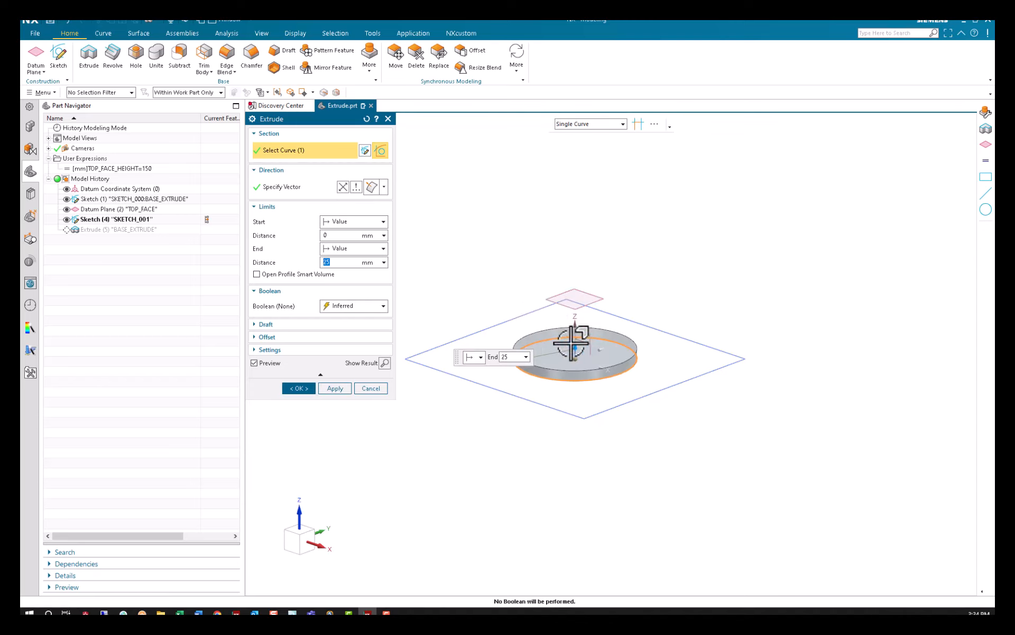
drag(575, 345, 574, 228)
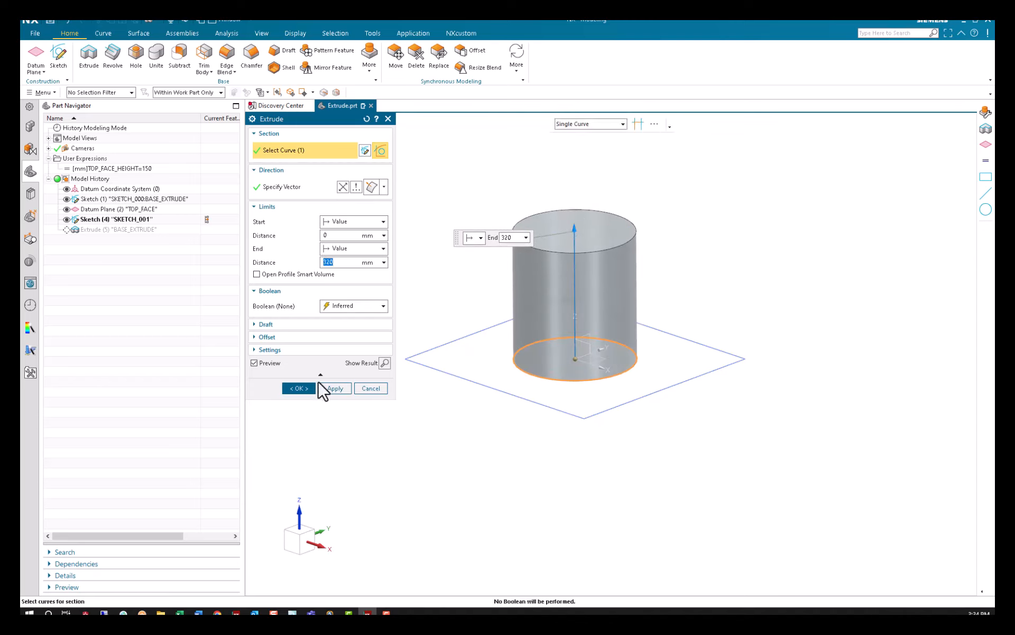
click(299, 388)
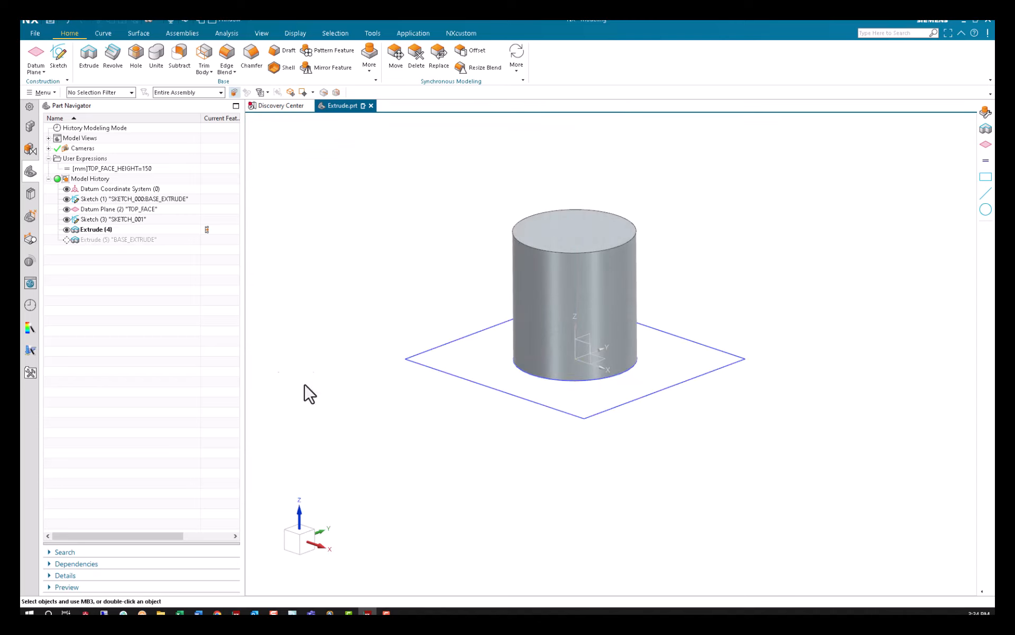
Make BASE_EXTRUDE the current feature and set its end limit to Until Extended, using the cylinder's top face.
click(206, 240)
click(135, 240)
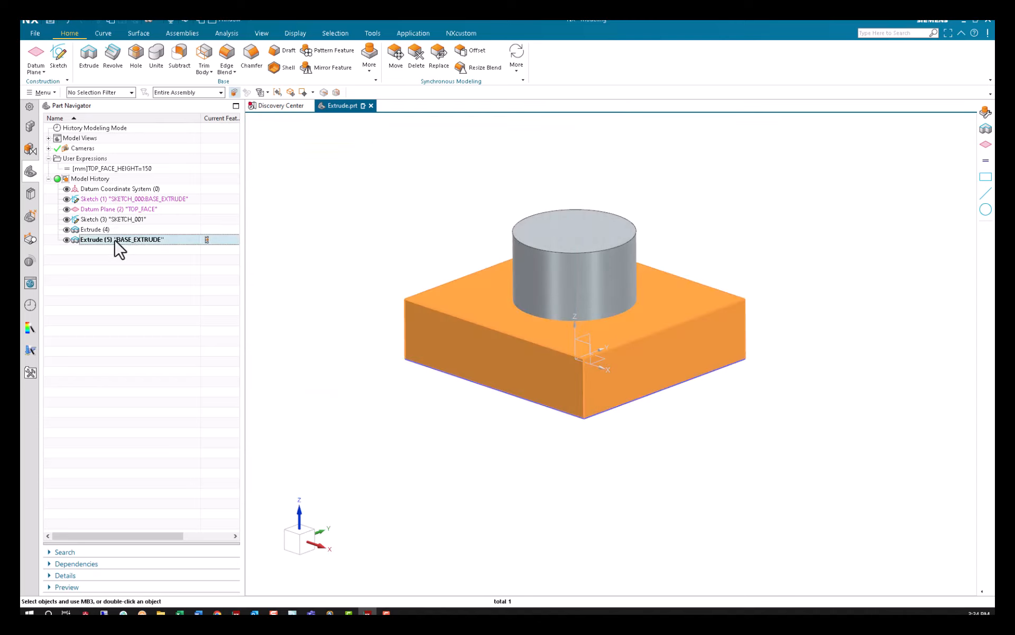
double_click(115, 241)
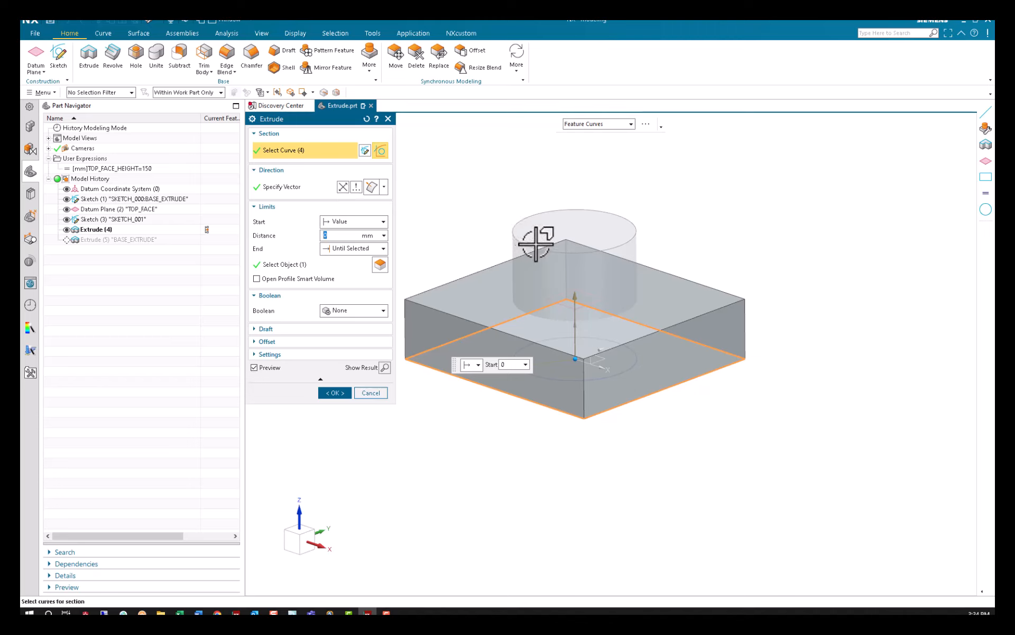
click(349, 269)
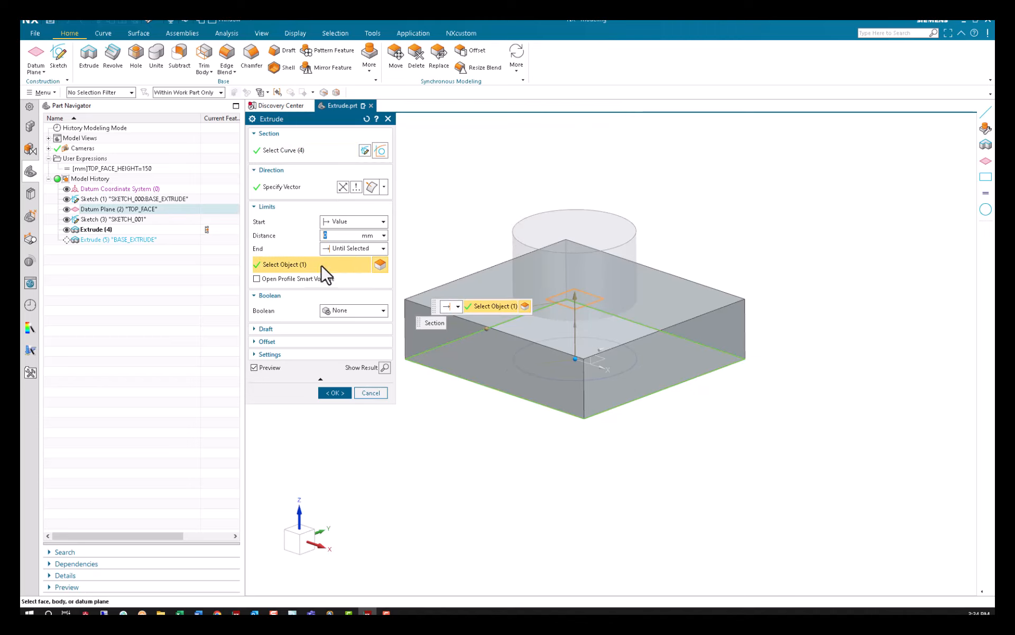
click(523, 230)
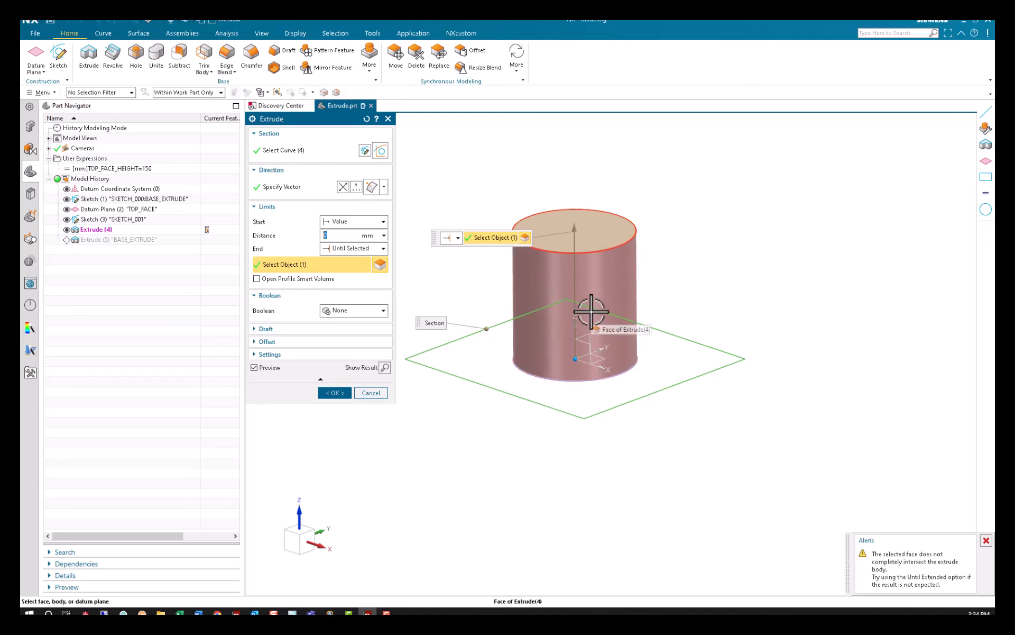
click(339, 249)
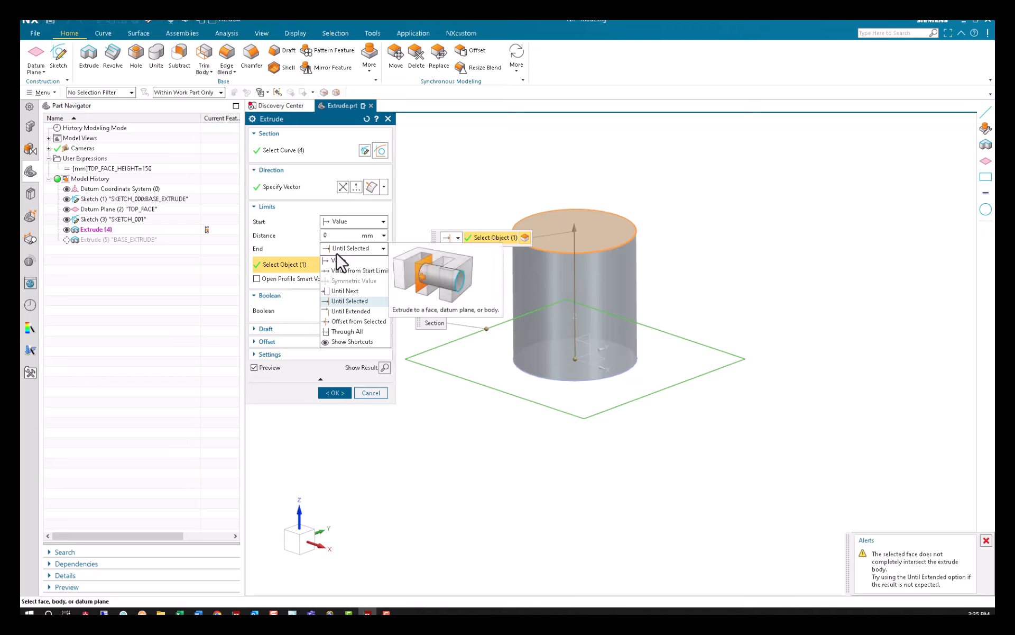
click(349, 311)
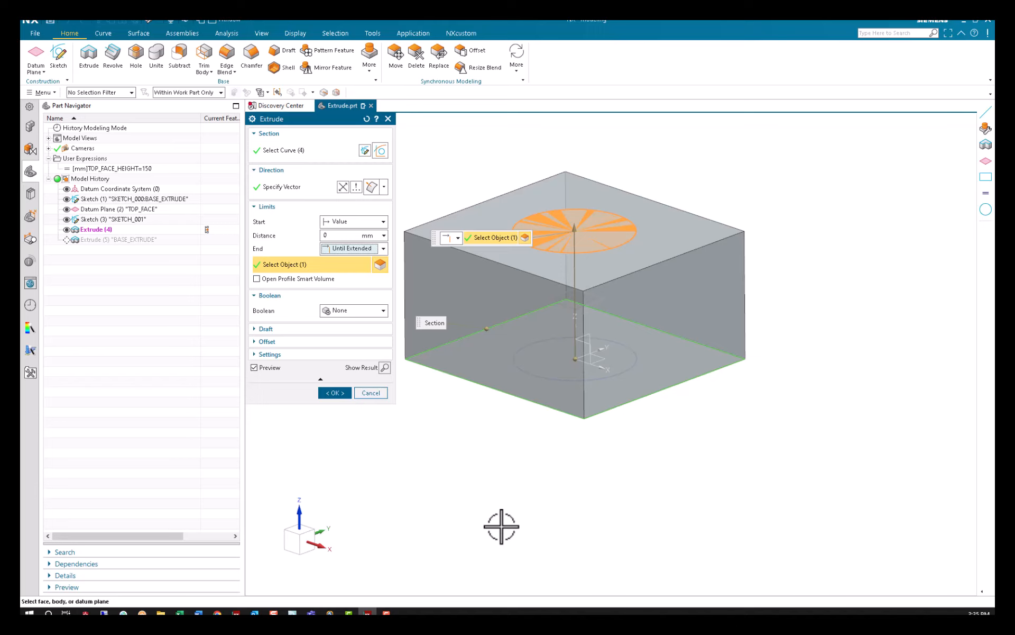
click(335, 393)
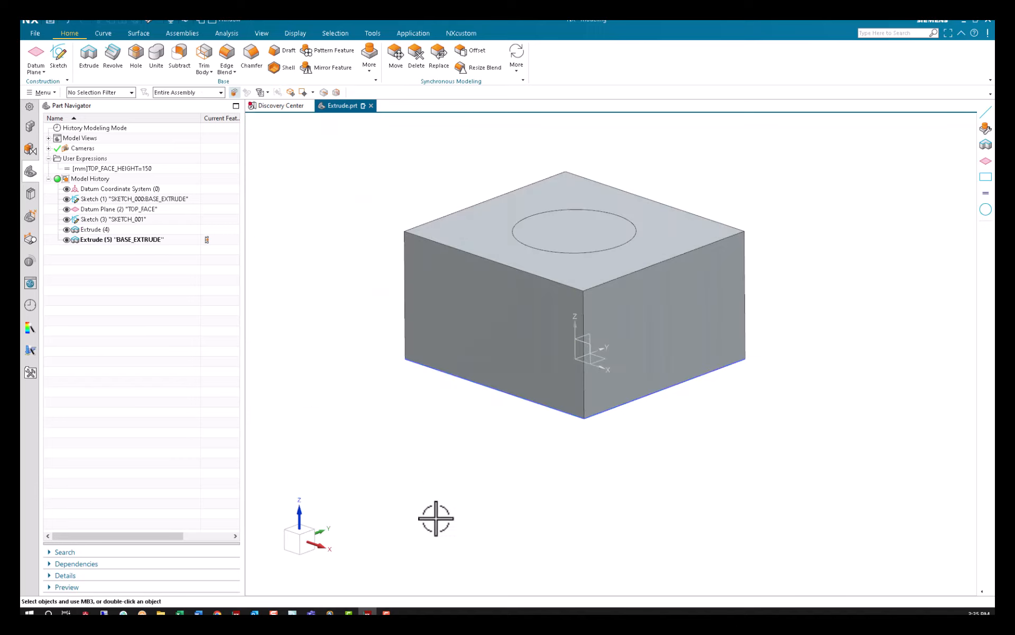
Examine the parent and child relationships of SKETCH_001 and the cylinder extrude in the model history.
click(108, 219)
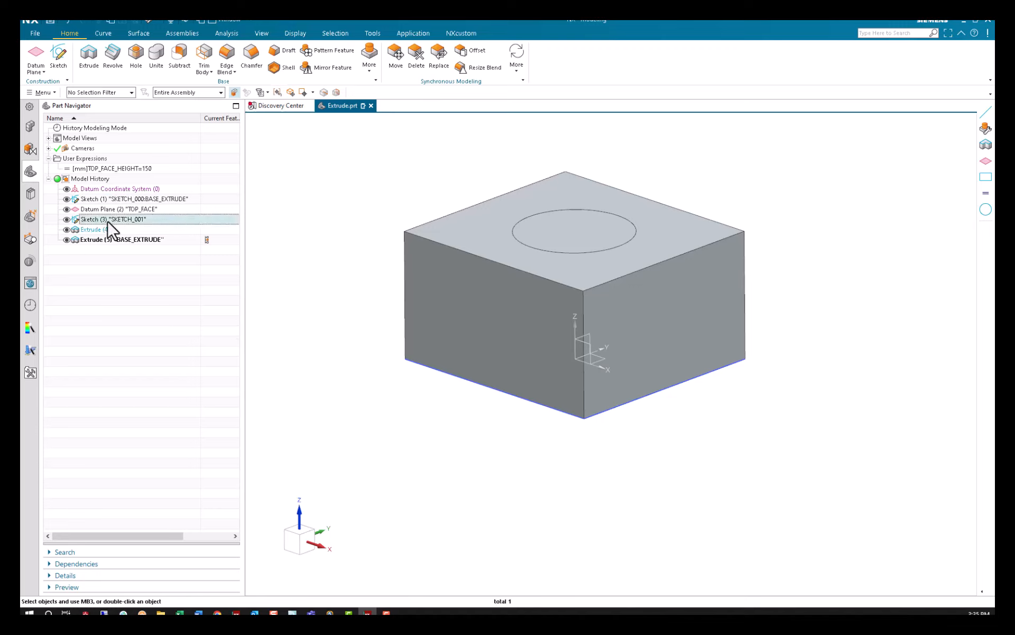
click(105, 232)
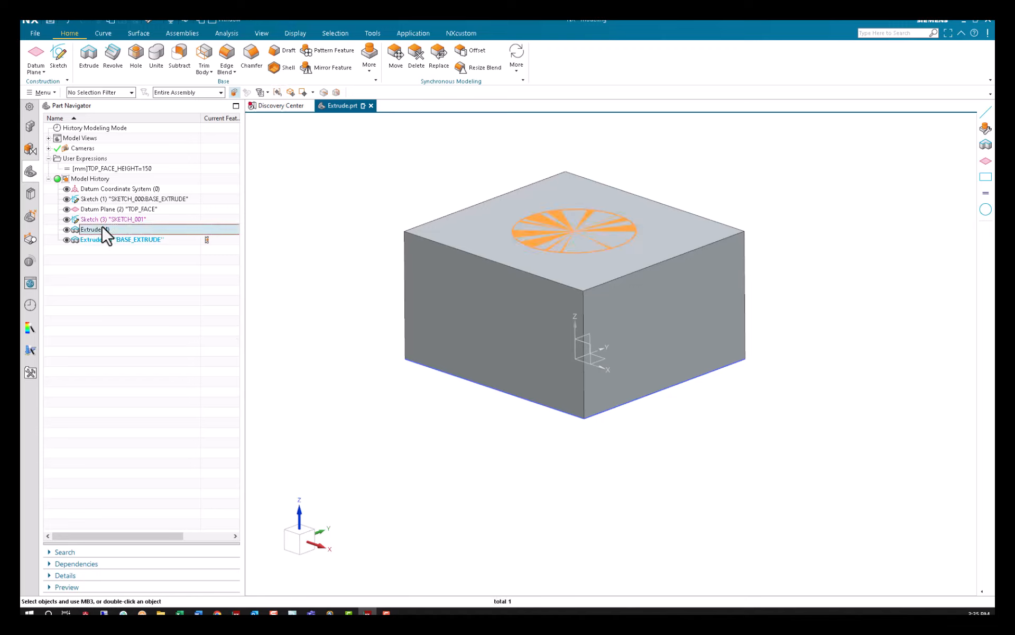
click(86, 219)
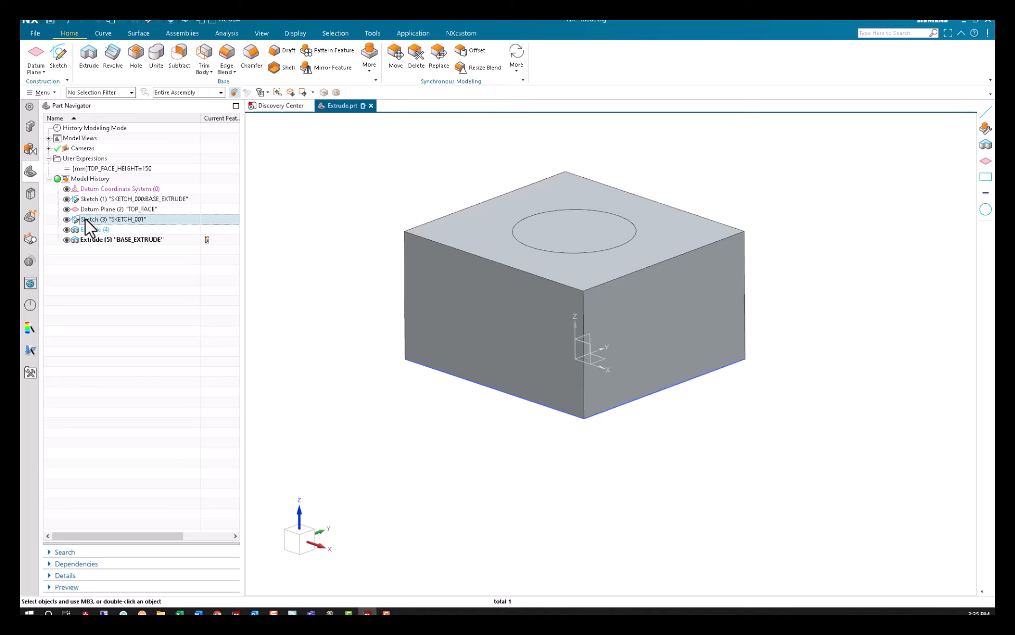
Replace the circle in SKETCH_001 with a rectangle about 220 by 270 mm centered on the origin, and finish the sketch.
double_click(85, 217)
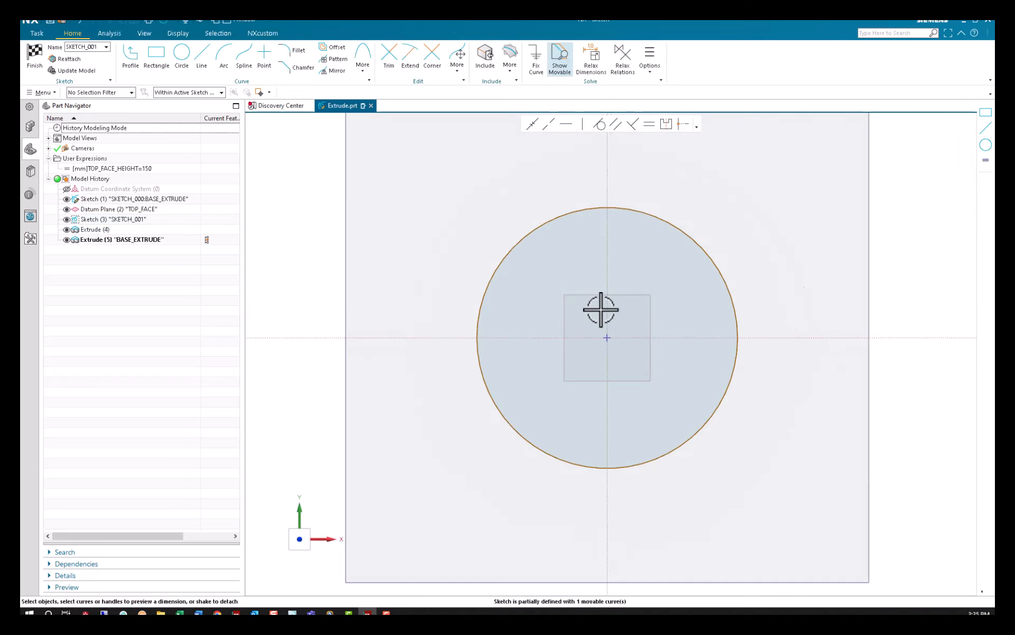
click(552, 258)
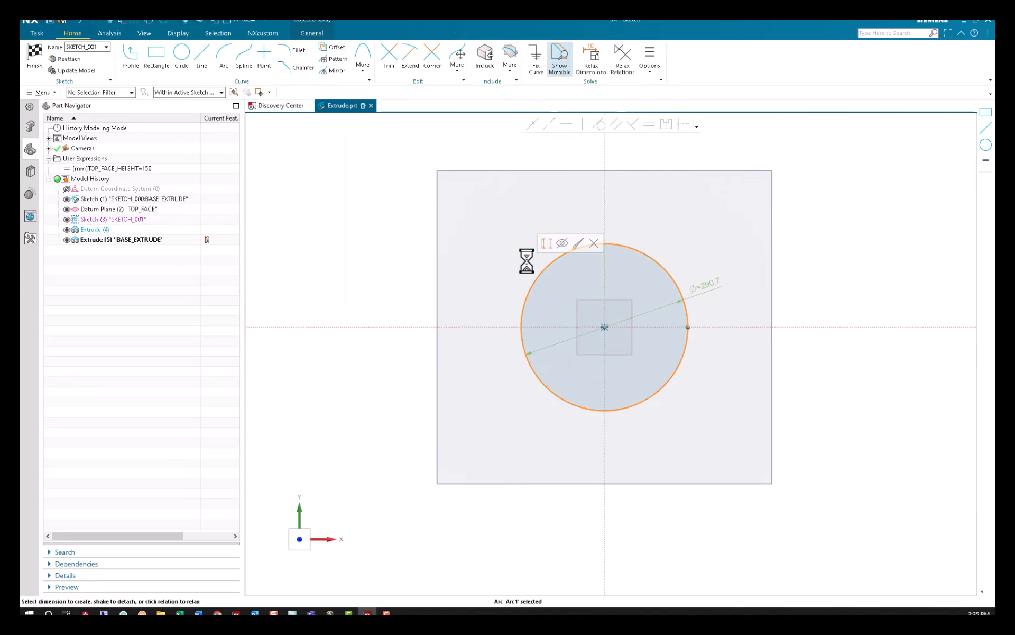
key(Escape)
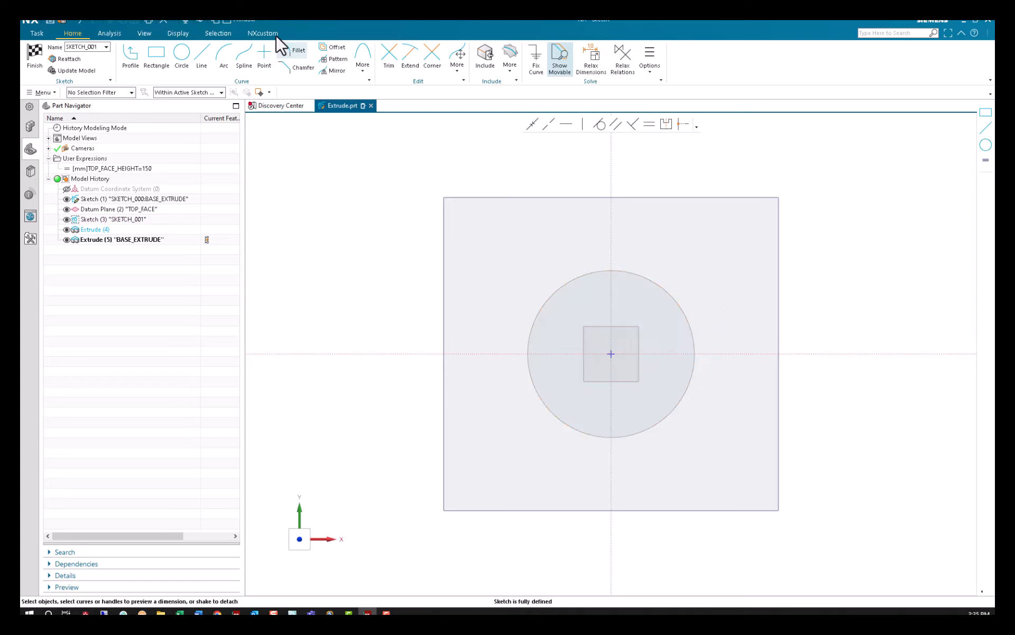
click(155, 53)
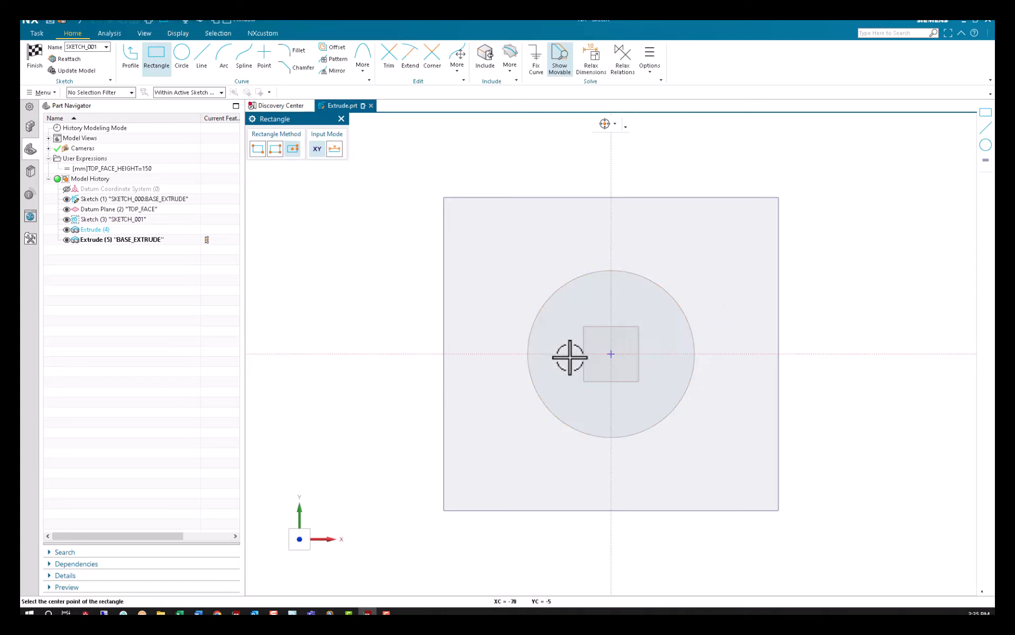
click(611, 353)
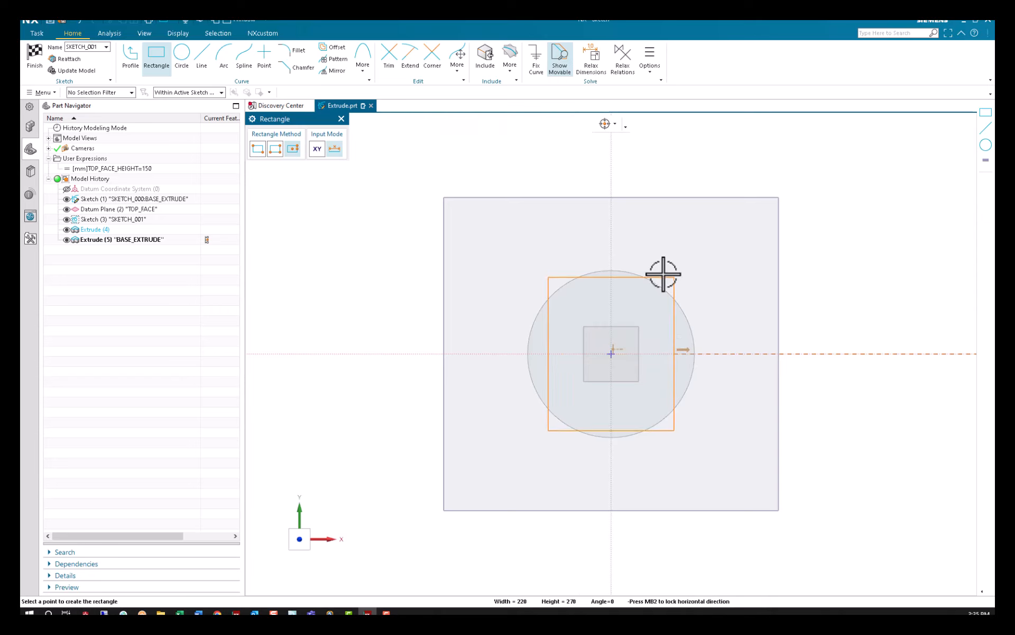
click(674, 274)
click(34, 52)
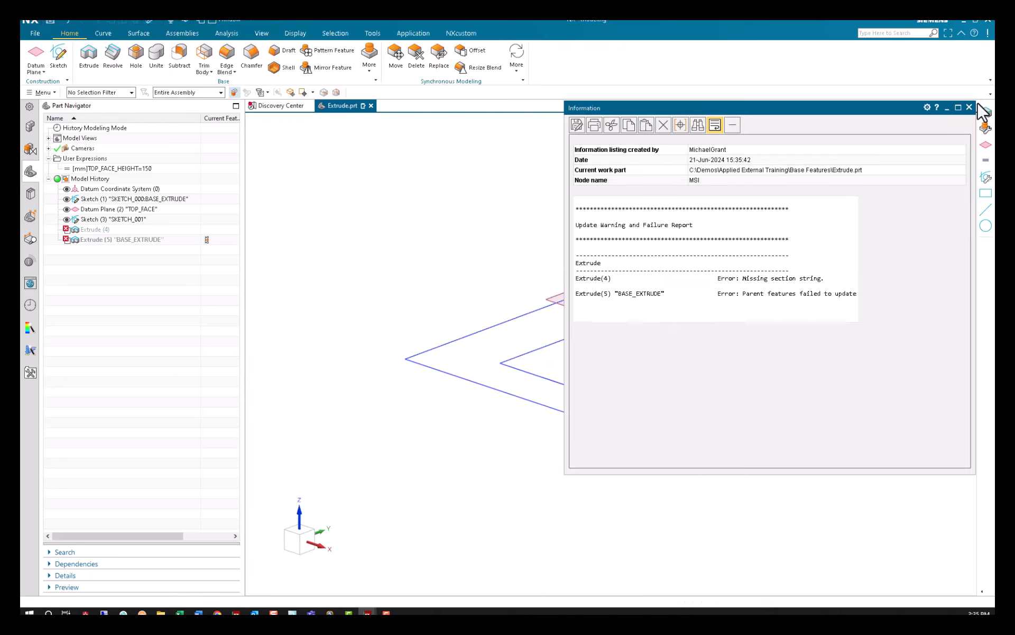
Dismiss the update failure report and undo the SKETCH_001 edit.
click(969, 107)
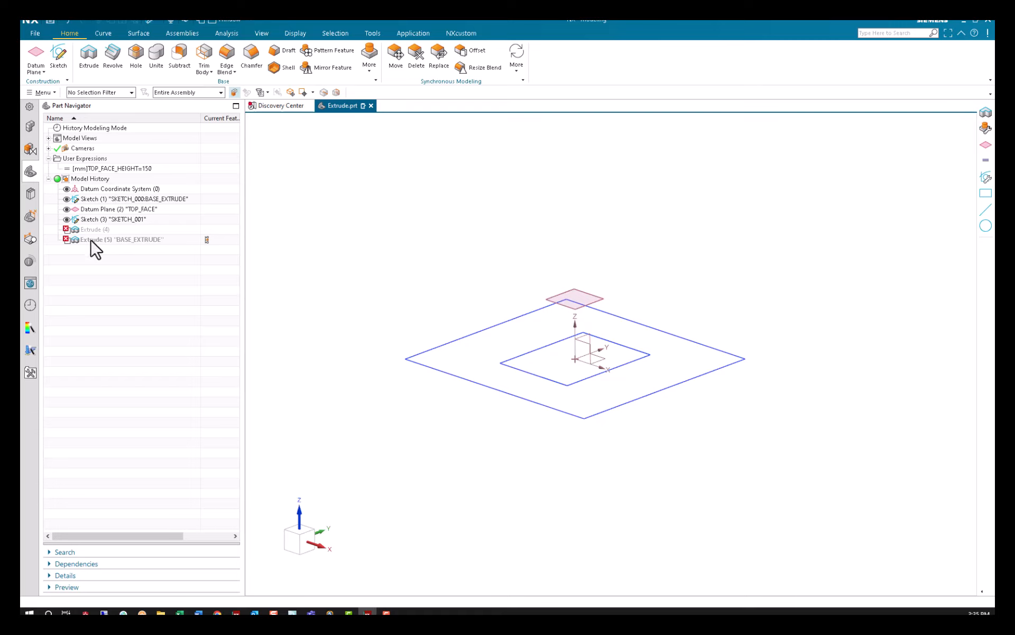
mouse_move(90, 240)
key(ctrl+z)
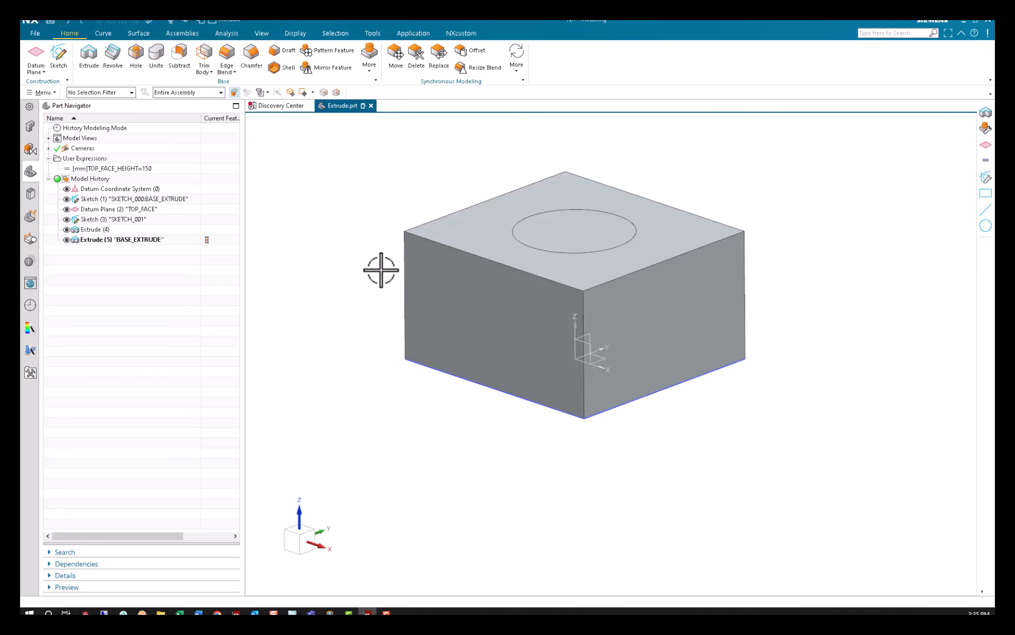
Set the end limit of BASE_EXTRUDE to Until Selected, using the TOP_FACE datum plane, and accept the feature edit.
click(94, 229)
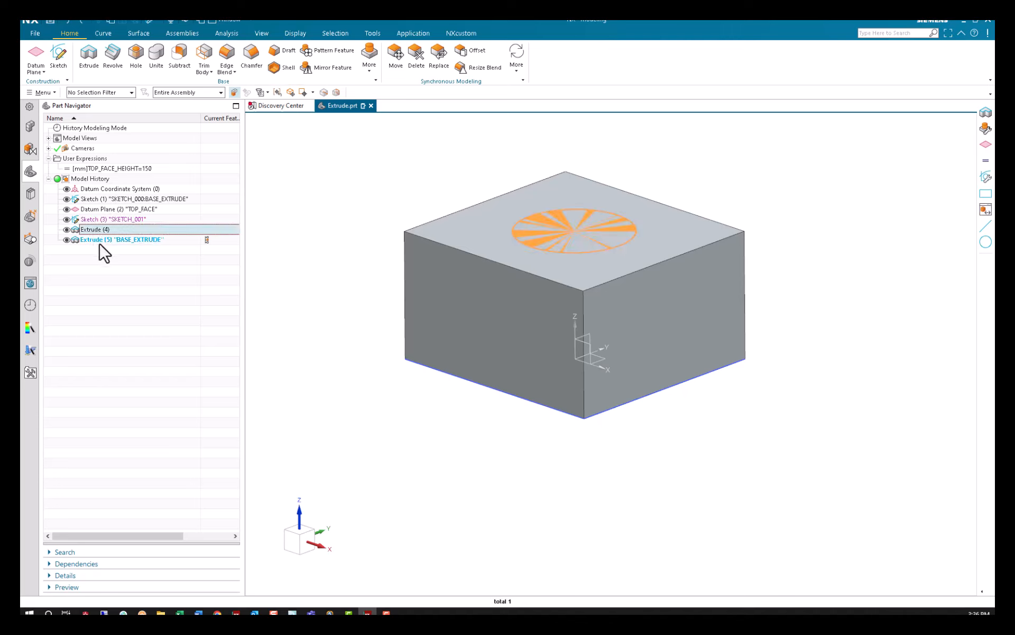
click(103, 240)
double_click(98, 240)
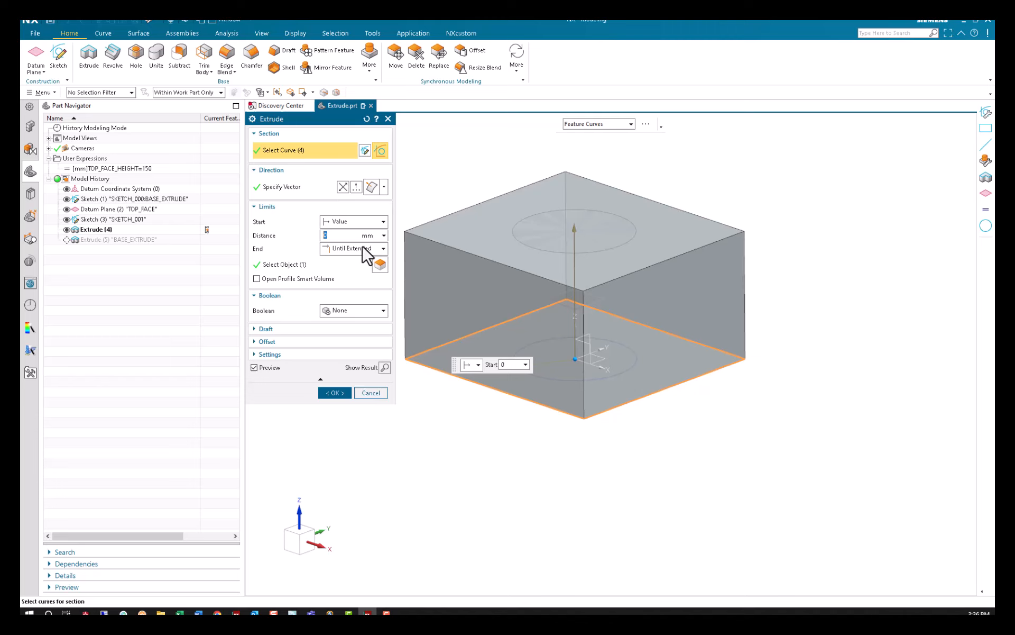
click(349, 250)
click(354, 302)
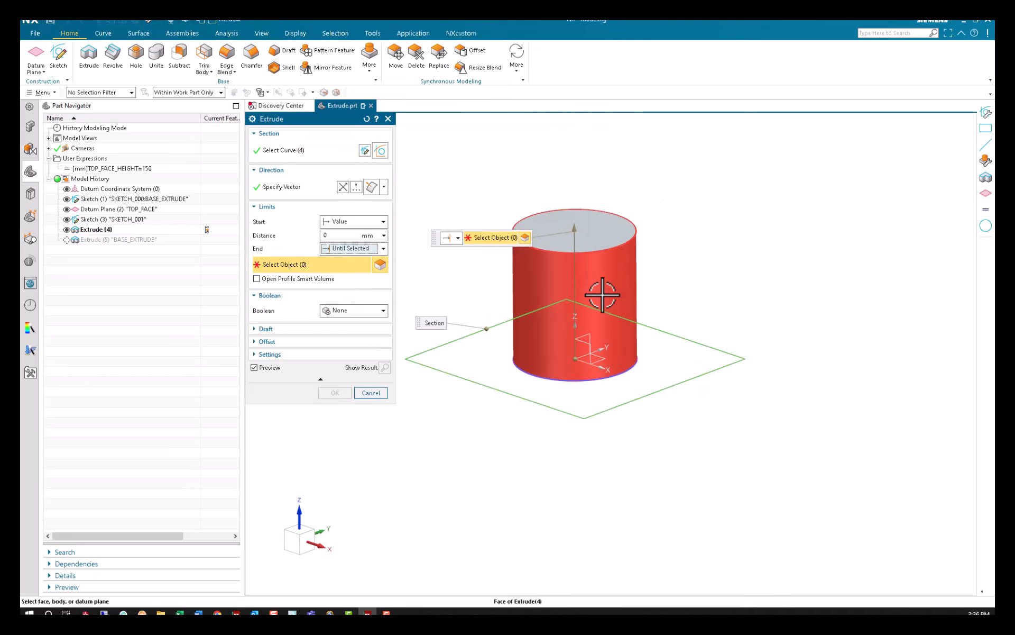
right_click(765, 247)
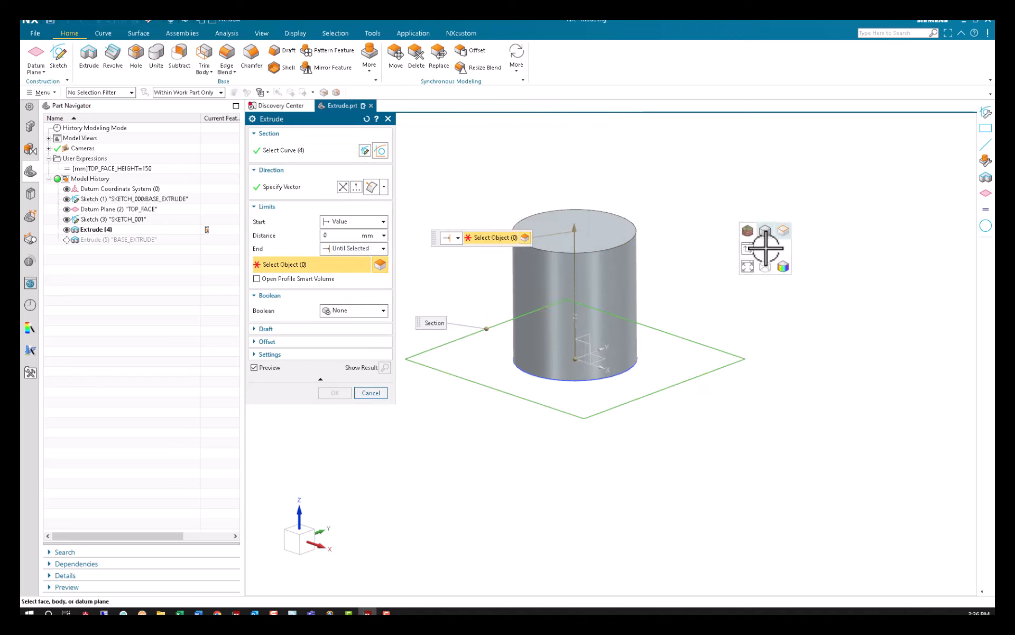
click(765, 266)
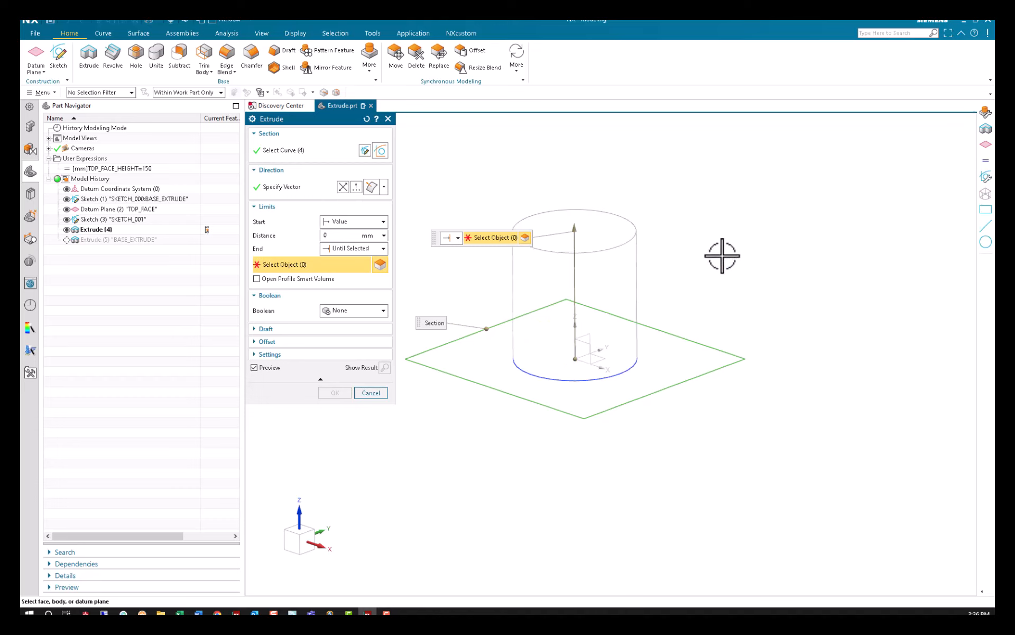
mouse_move(723, 255)
right_down()
mouse_move(728, 270)
mouse_move(718, 245)
right_up()
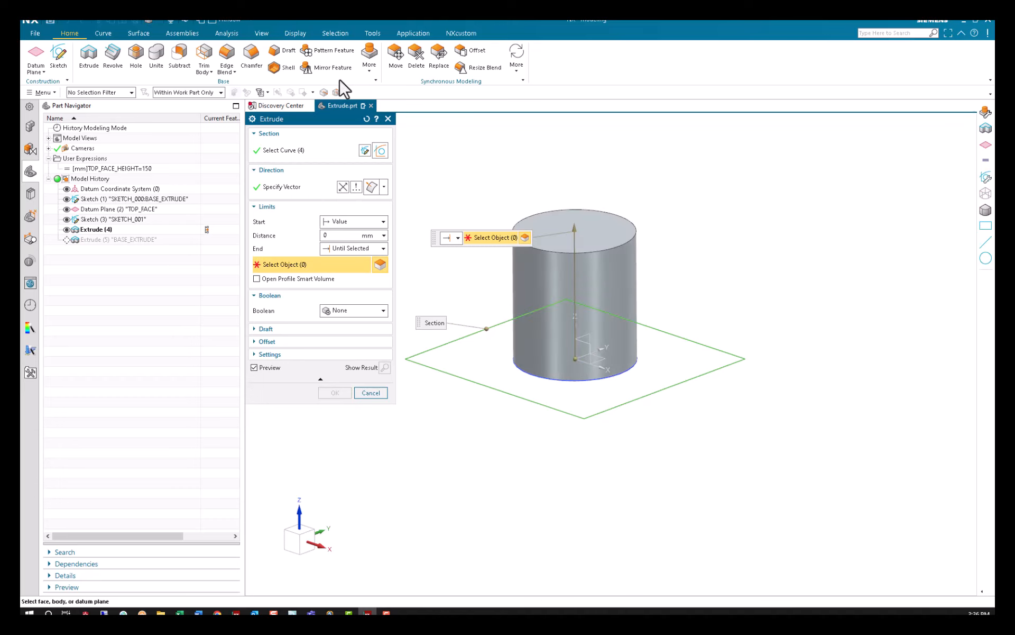
click(269, 34)
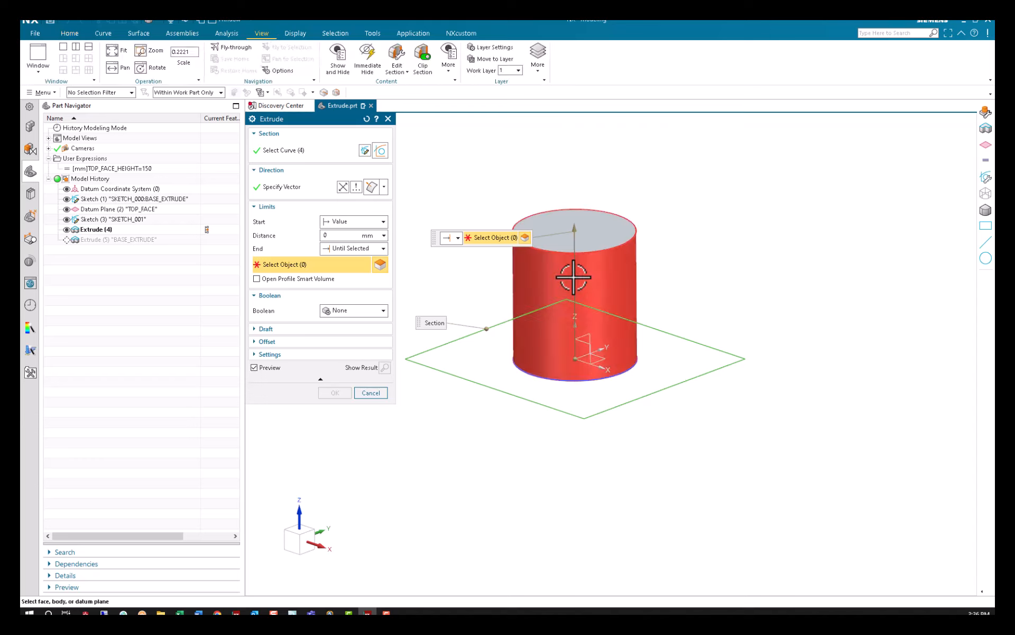
click(106, 209)
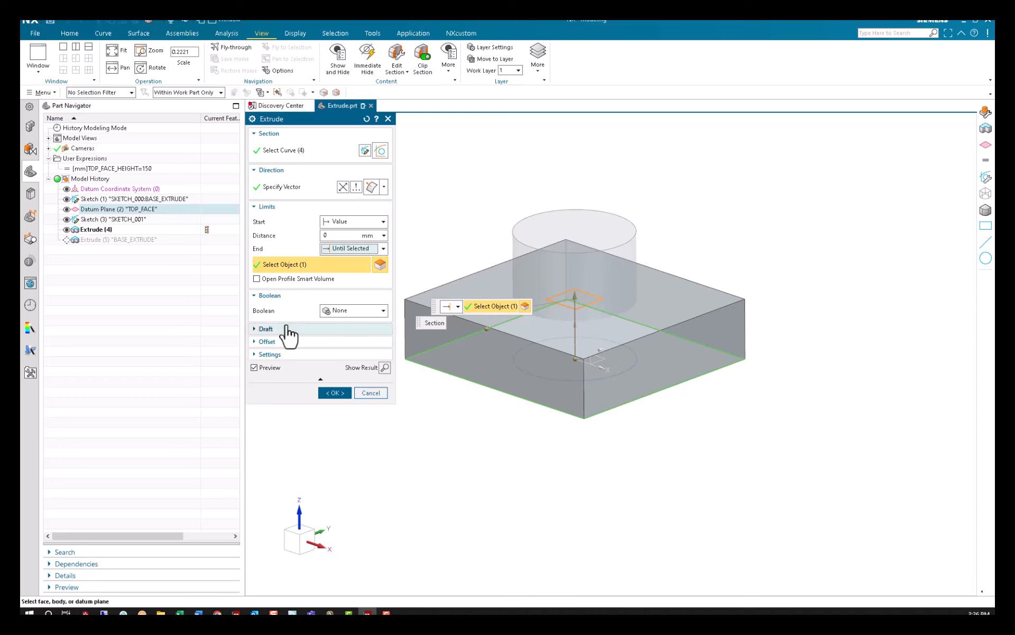
click(336, 393)
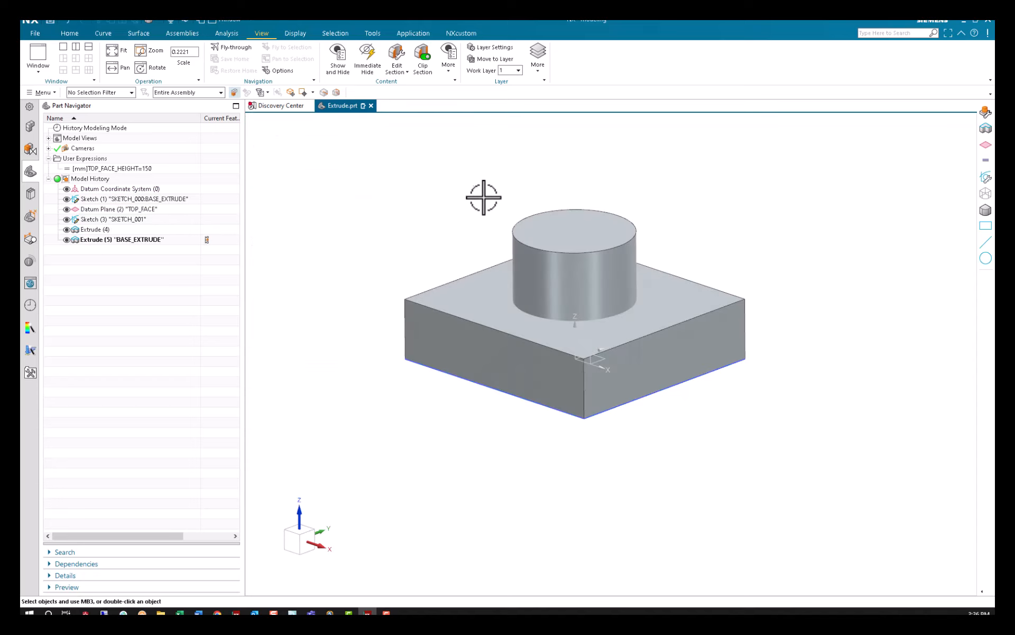
Set the cylinder extrude's end limit to Offset from Selected, 100 mm from the TOP_FACE datum plane.
click(95, 231)
click(98, 240)
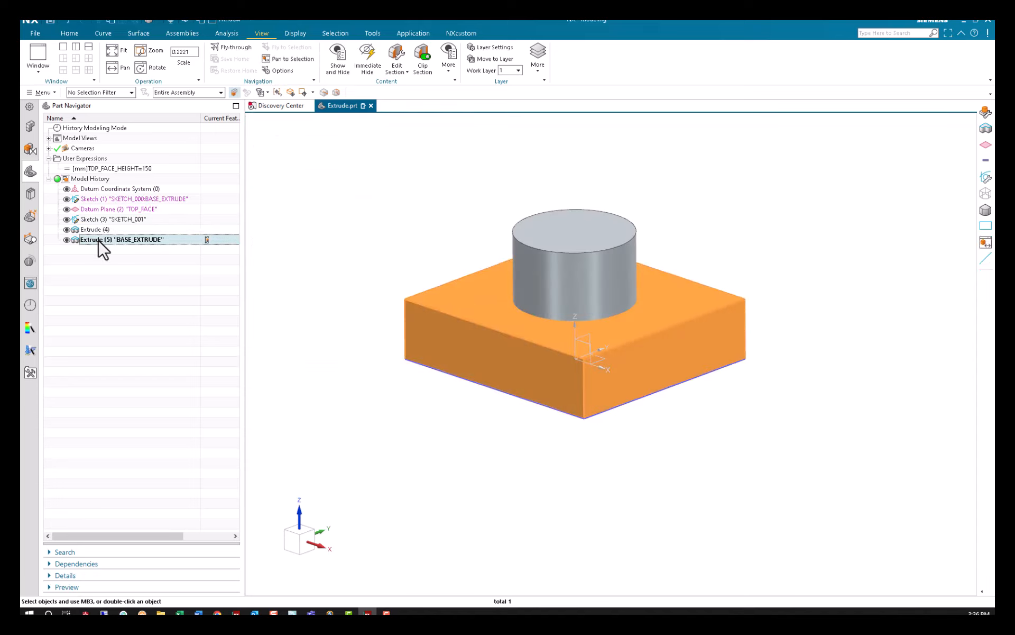
click(98, 230)
double_click(96, 230)
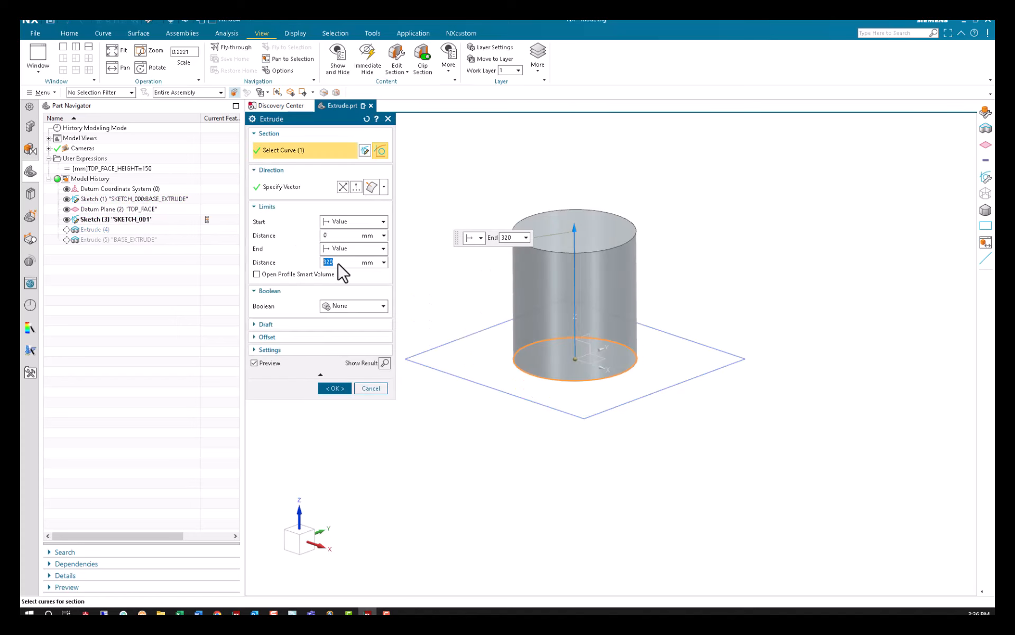
click(383, 249)
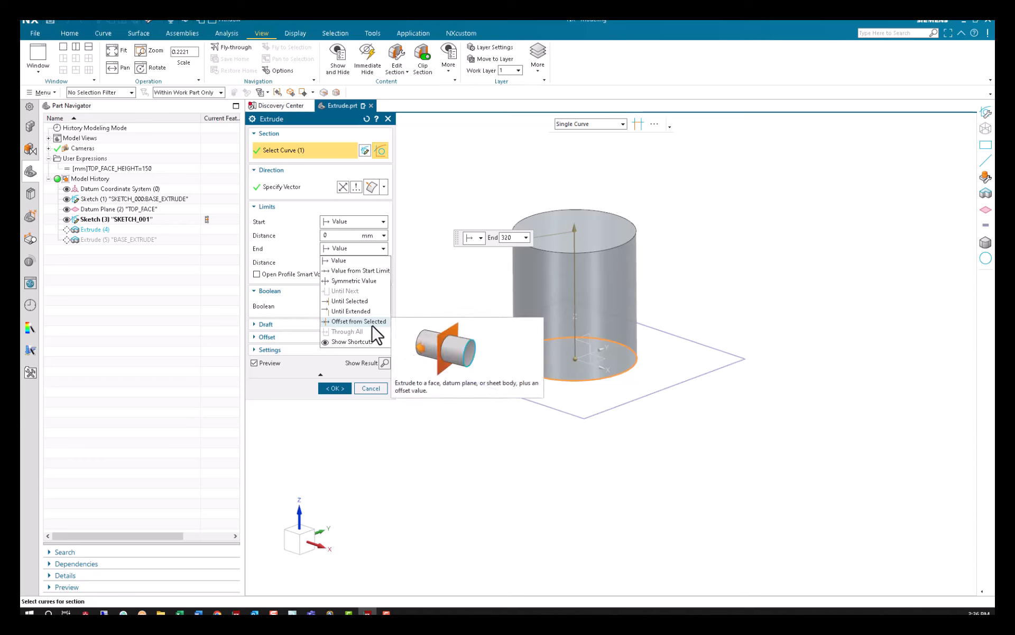
click(347, 321)
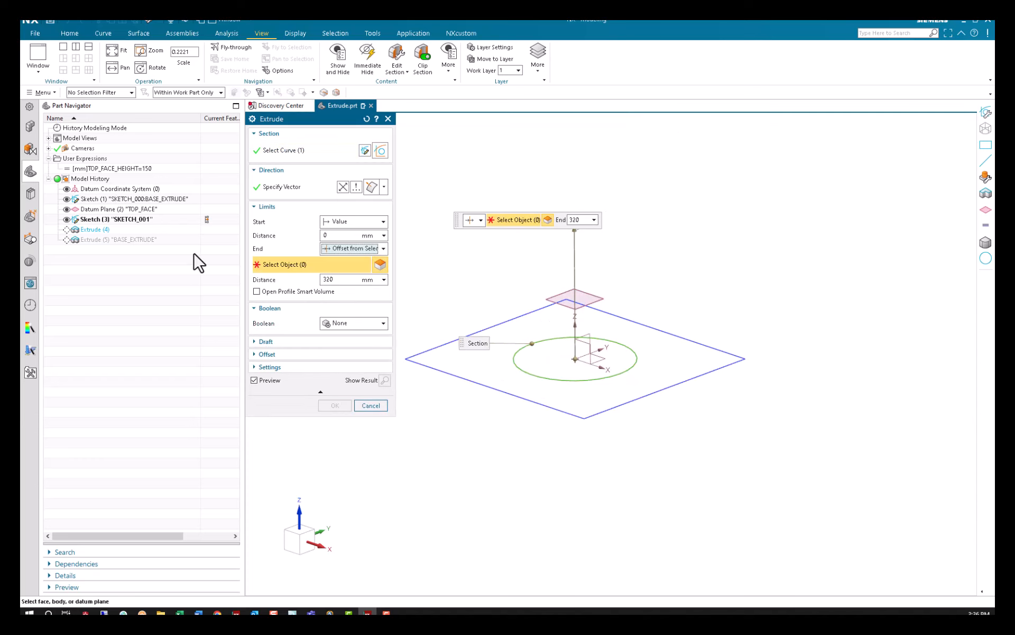
click(95, 209)
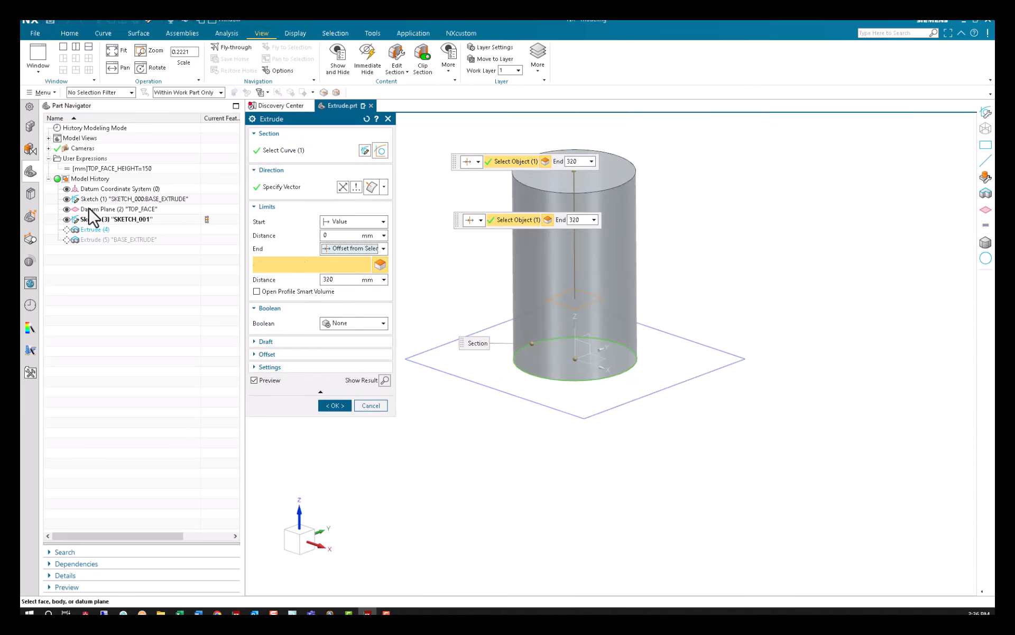
click(354, 280)
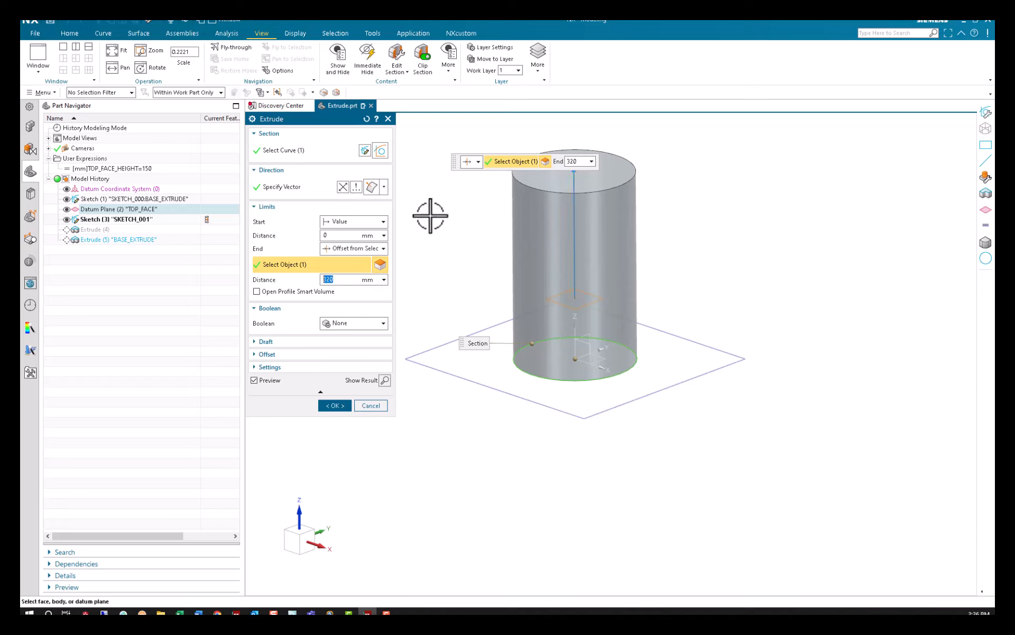
key(Return)
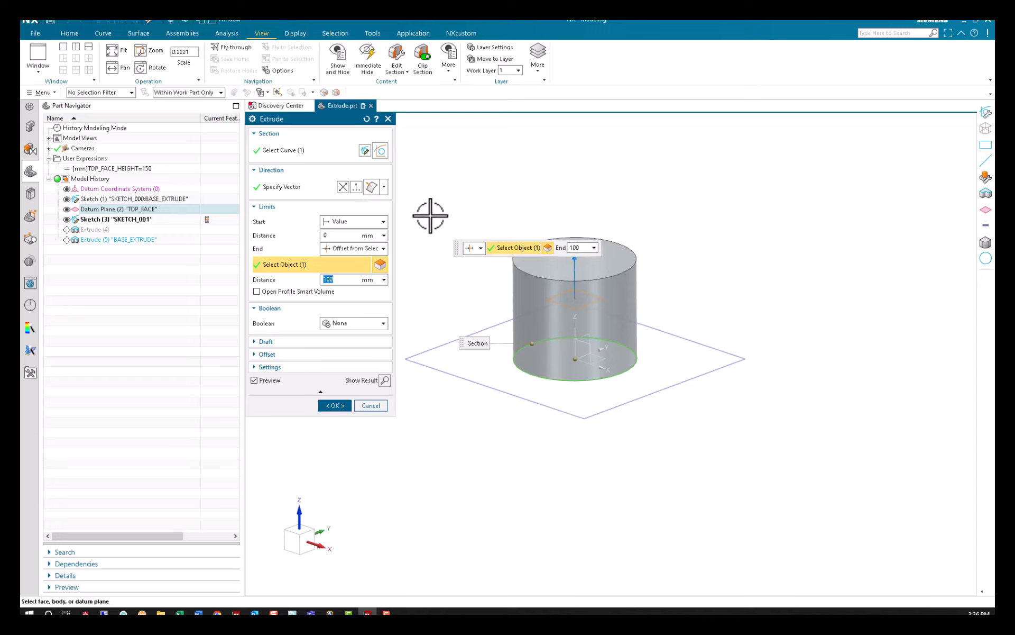
click(333, 406)
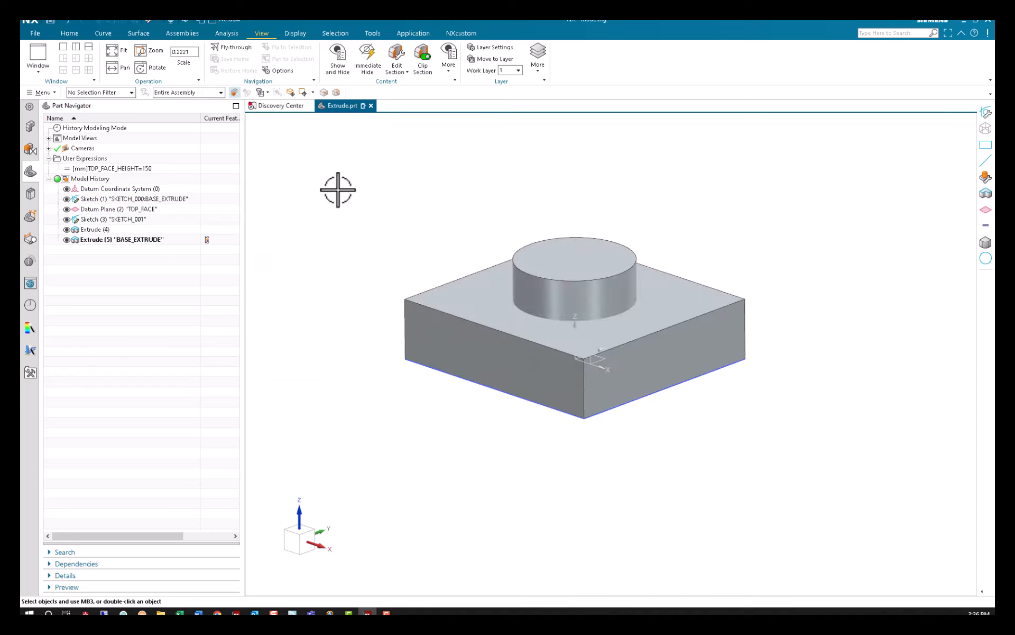
Set the user expression TOP_FACE_HEIGHT to 175 mm.
middle_drag(338, 190, 369, 220)
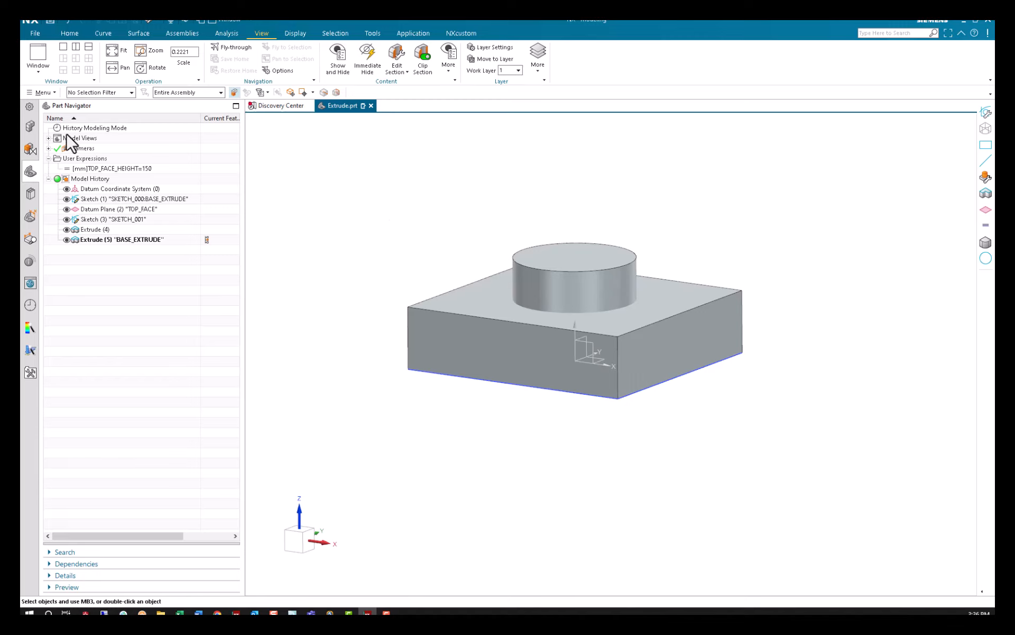
double_click(100, 168)
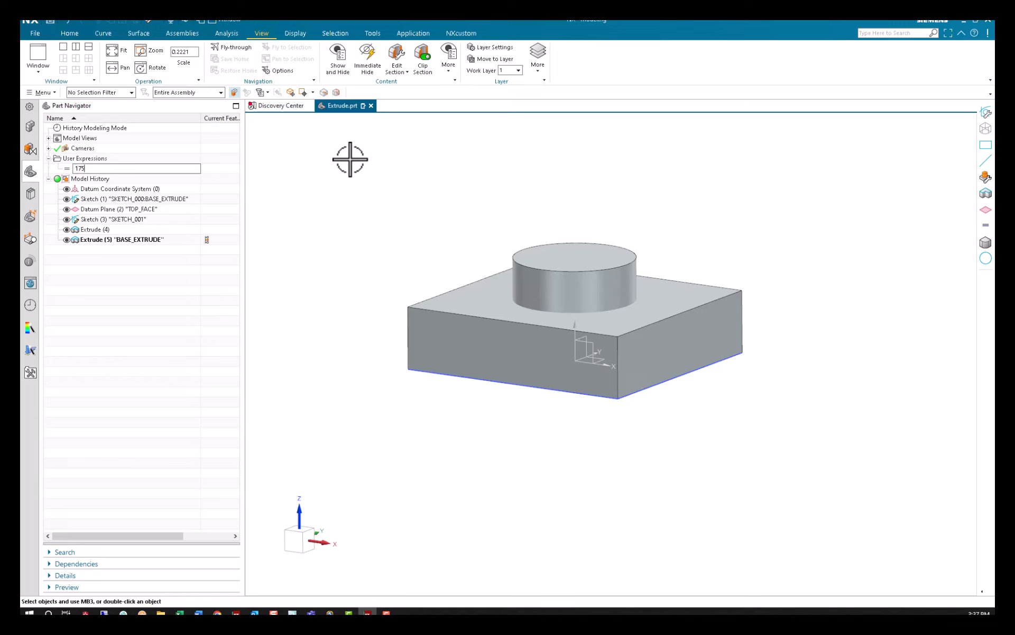
key(Return)
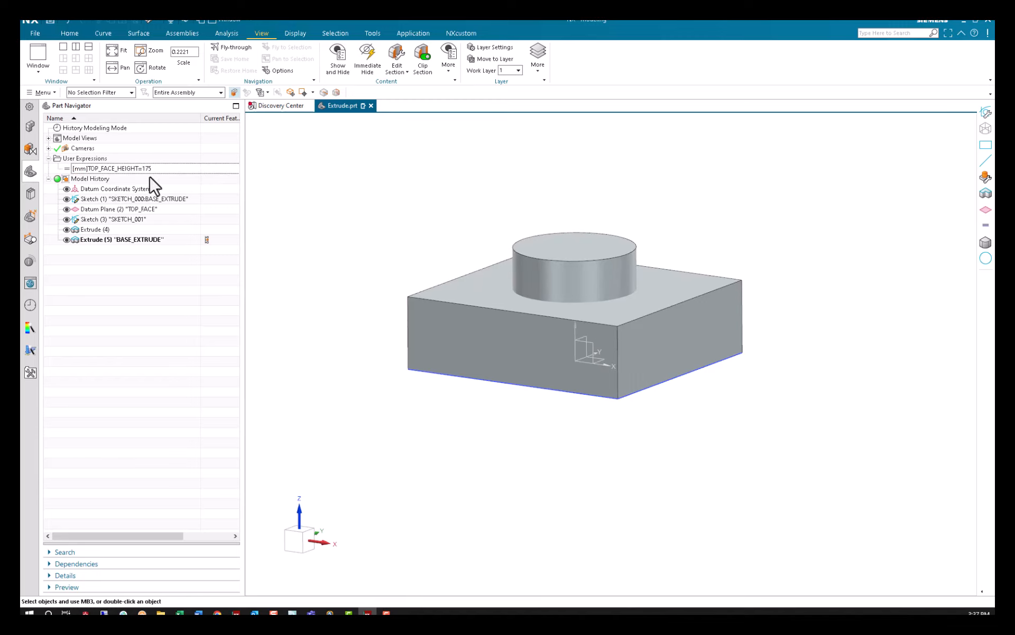
Open the base sketch SKETCH_000 for editing and delete all of its rectangle curves, including the diagonal.
click(118, 200)
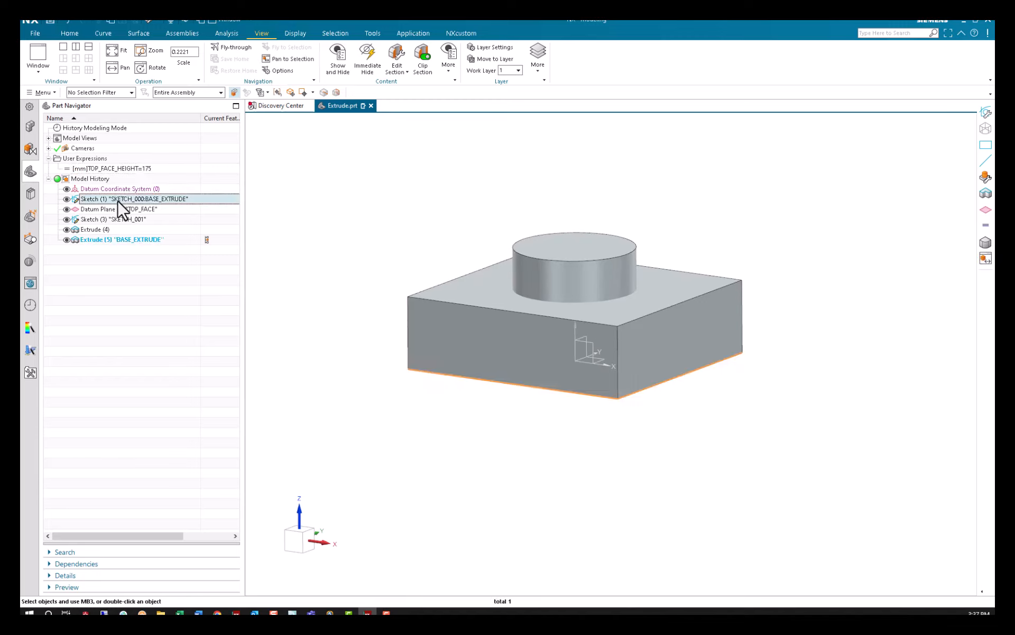
double_click(117, 201)
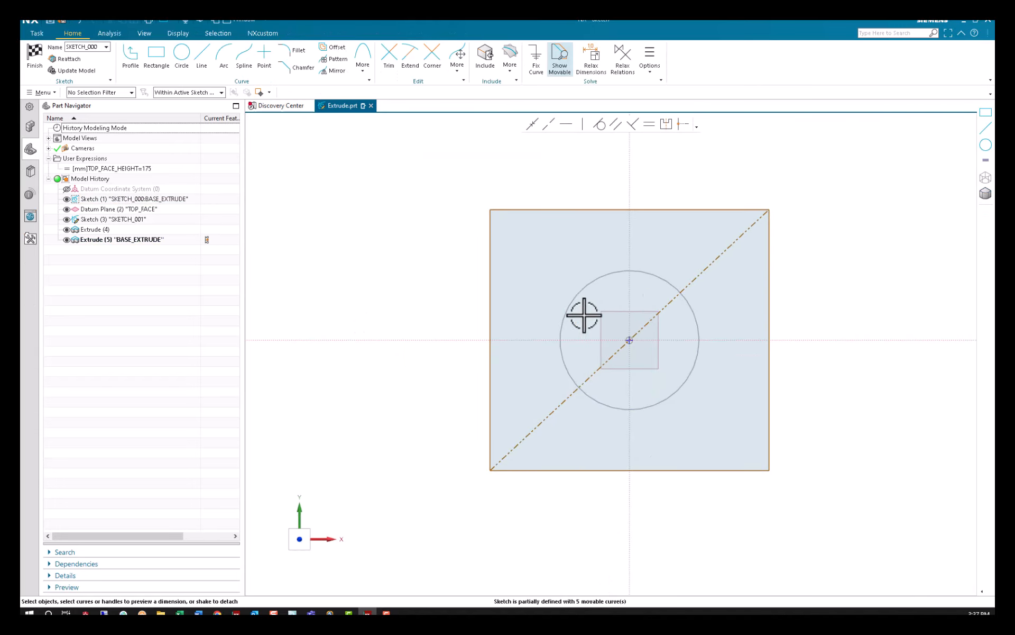
scroll(410, 343, down, 1)
middle_drag(410, 344, 403, 287)
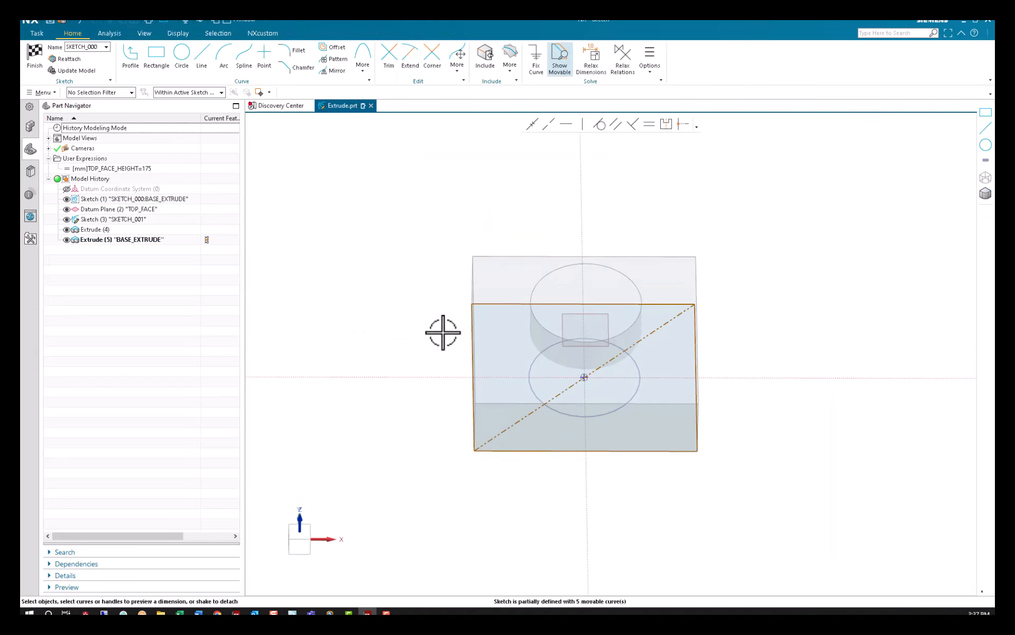
drag(376, 240, 783, 497)
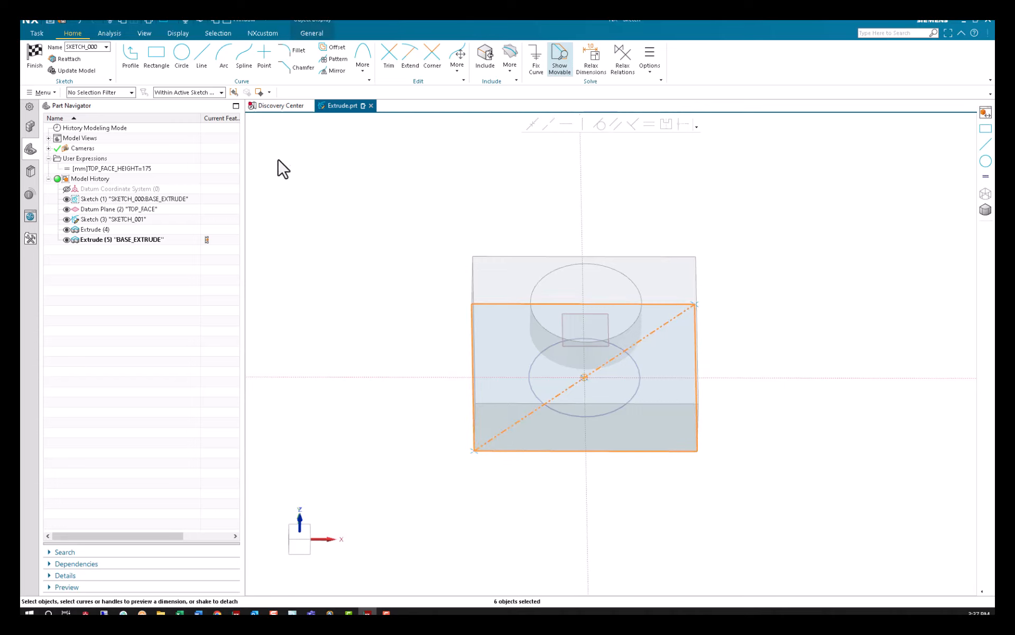
key(Escape)
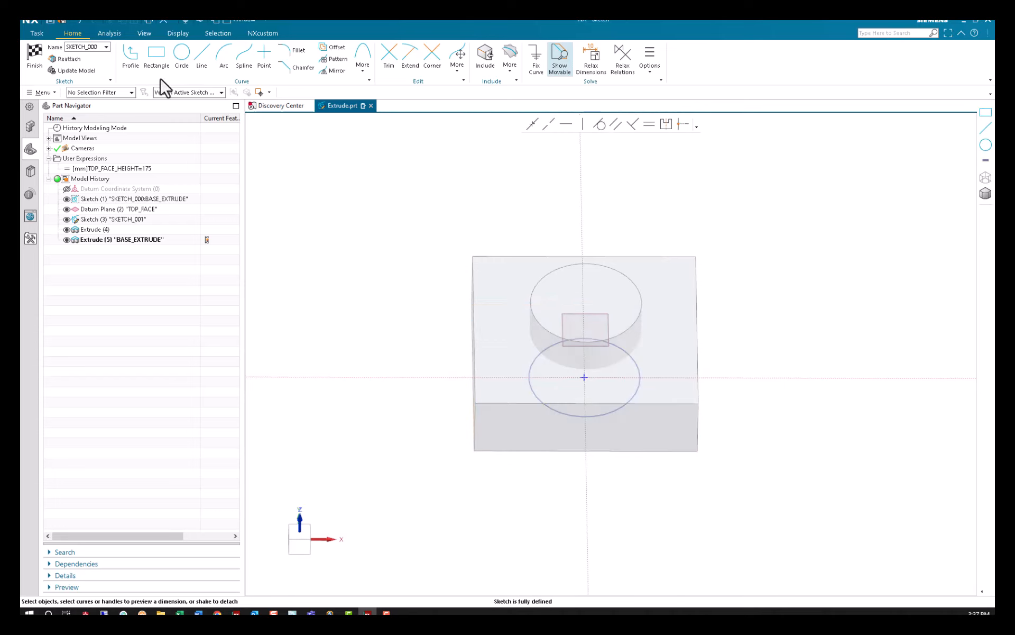
Sketch a circle centered on the origin in SKETCH_000, large enough to enclose the block's outline.
click(182, 62)
click(584, 377)
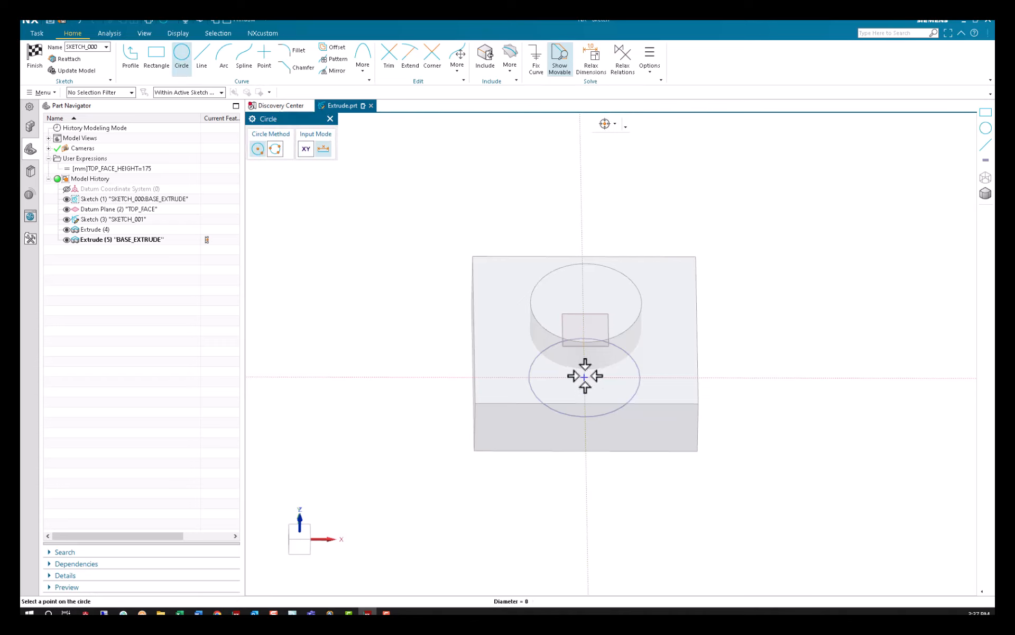
click(802, 392)
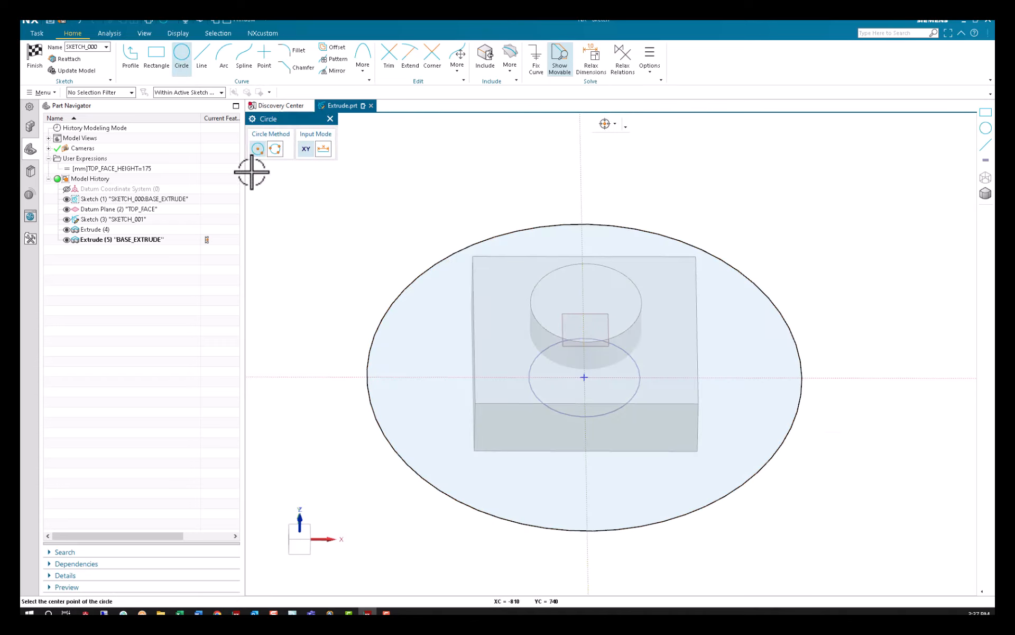
Finish SKETCH_000 and decline reviewing the dependent sections.
click(35, 57)
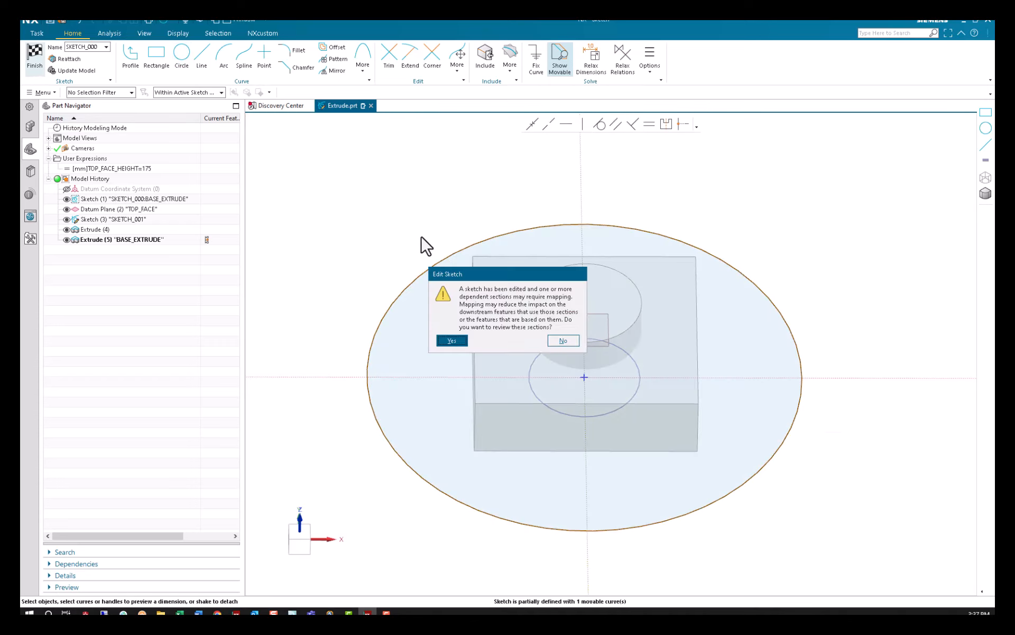
click(563, 340)
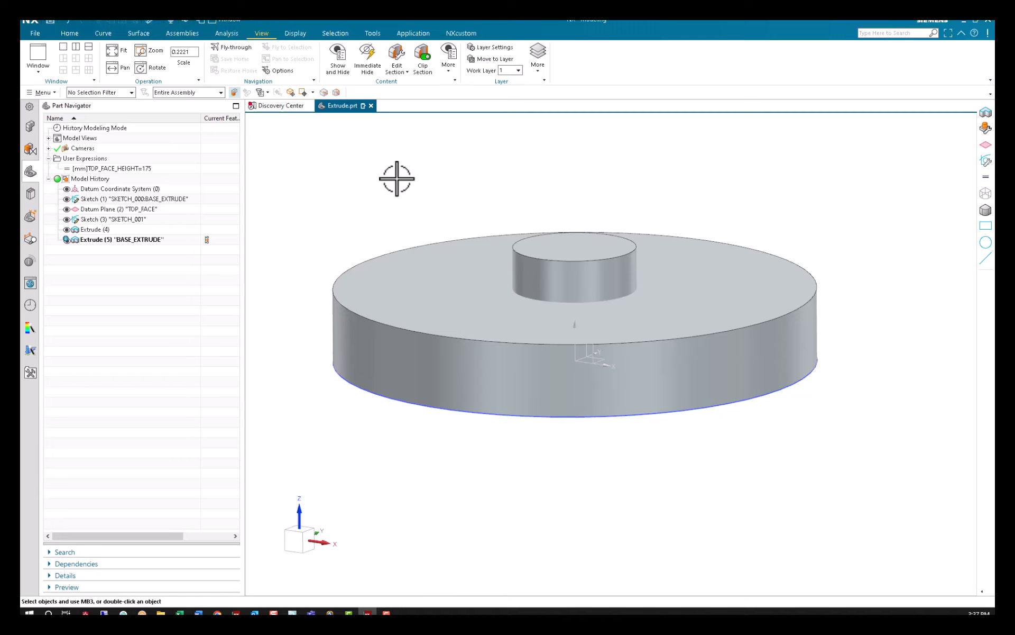
Open the cylinder sketch SKETCH_001 for editing and delete its circle.
click(97, 222)
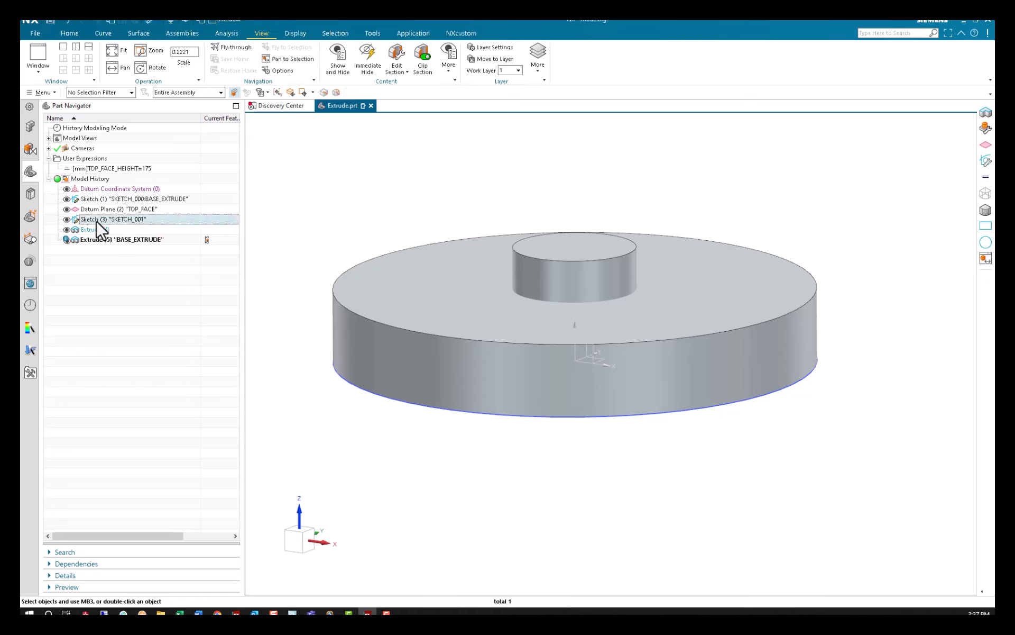
double_click(97, 222)
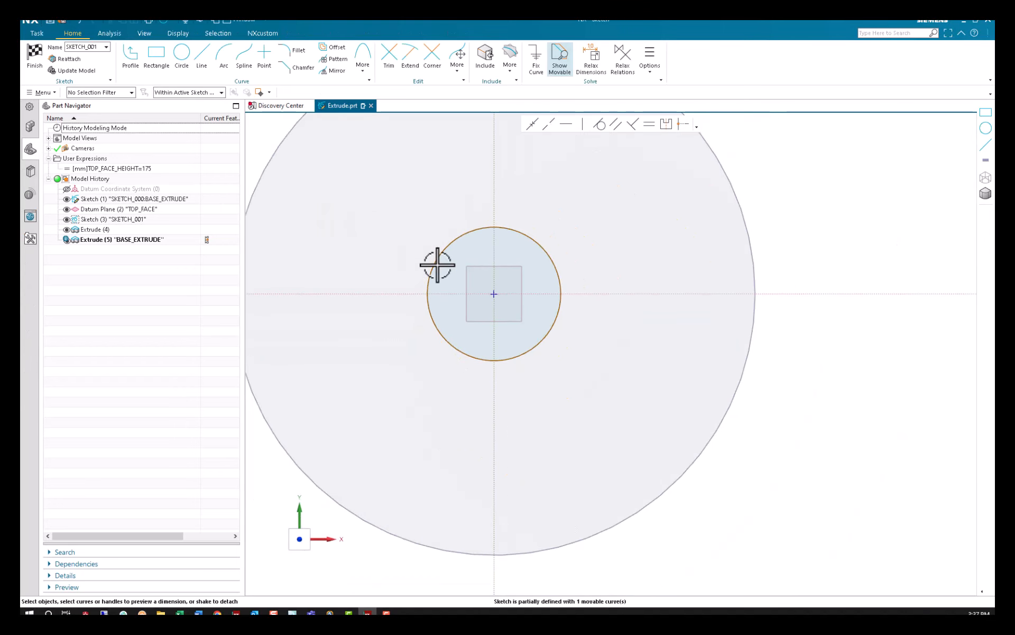
click(443, 257)
key(Escape)
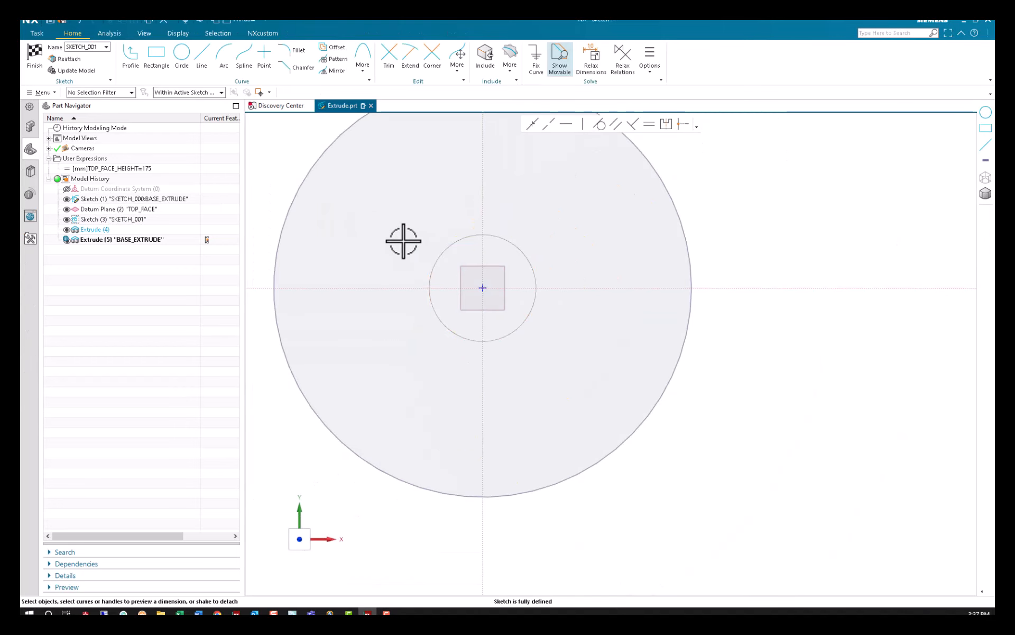
Turn off point-on-curve snapping, sketch a center rectangle from the origin in SKETCH_001 enclosing the cylinder's outline, and finish the sketch.
scroll(611, 328, down, 1)
click(155, 58)
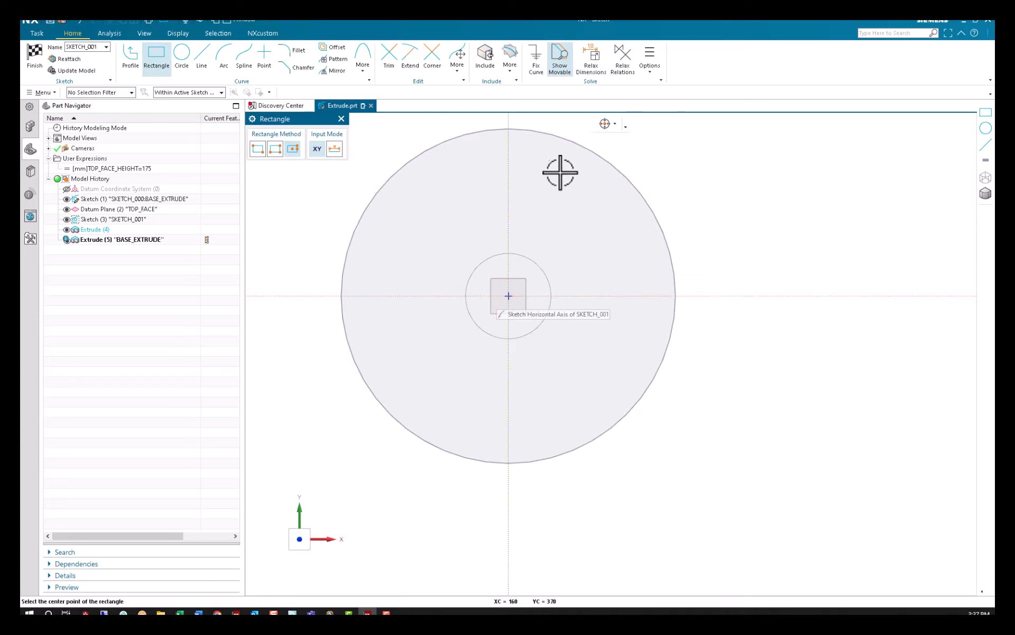
click(608, 125)
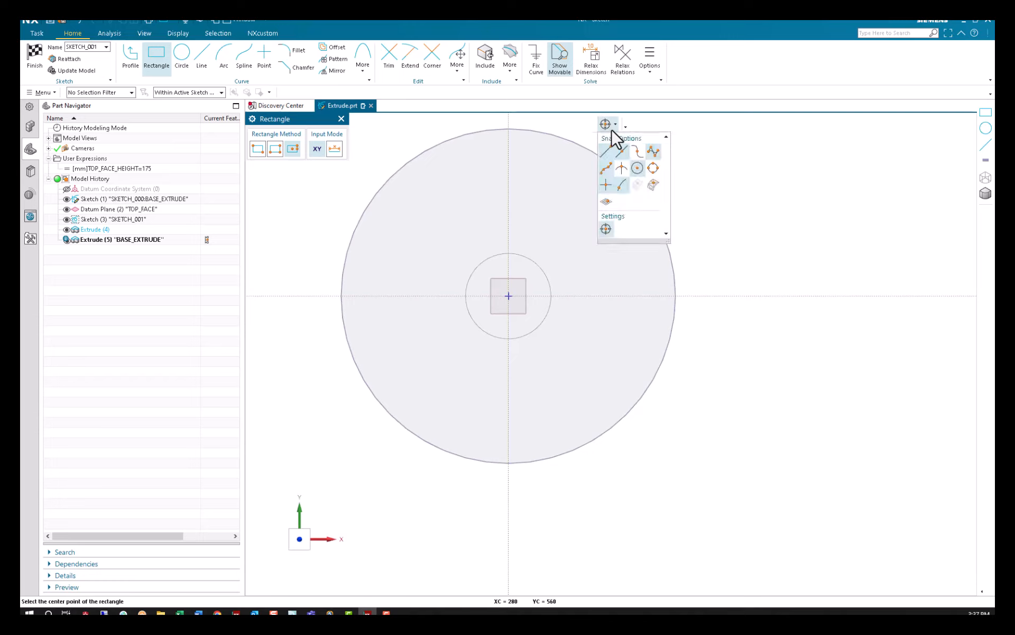
click(621, 185)
click(652, 152)
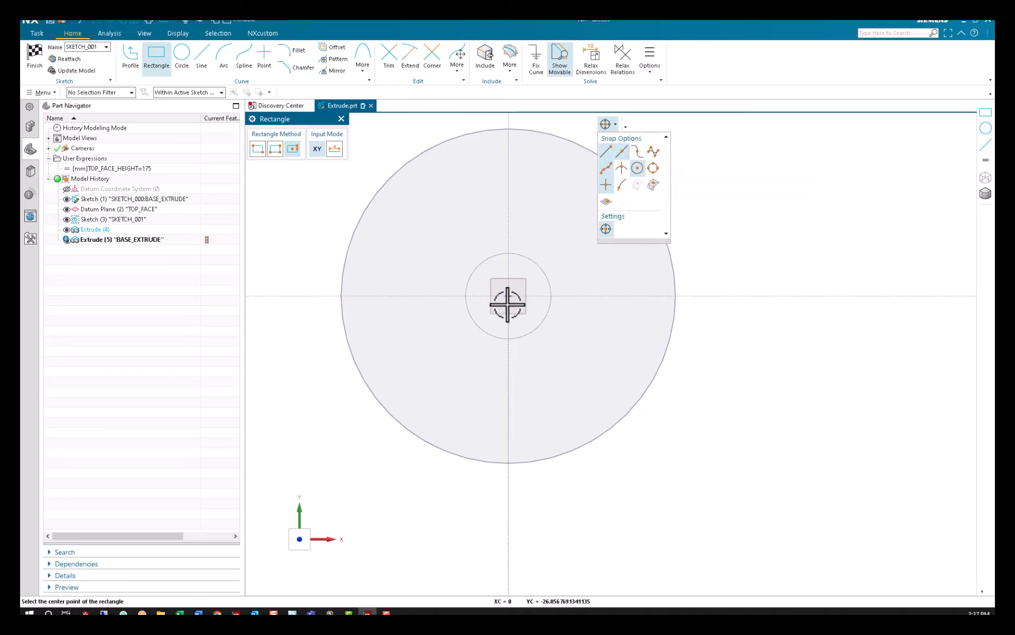
click(509, 295)
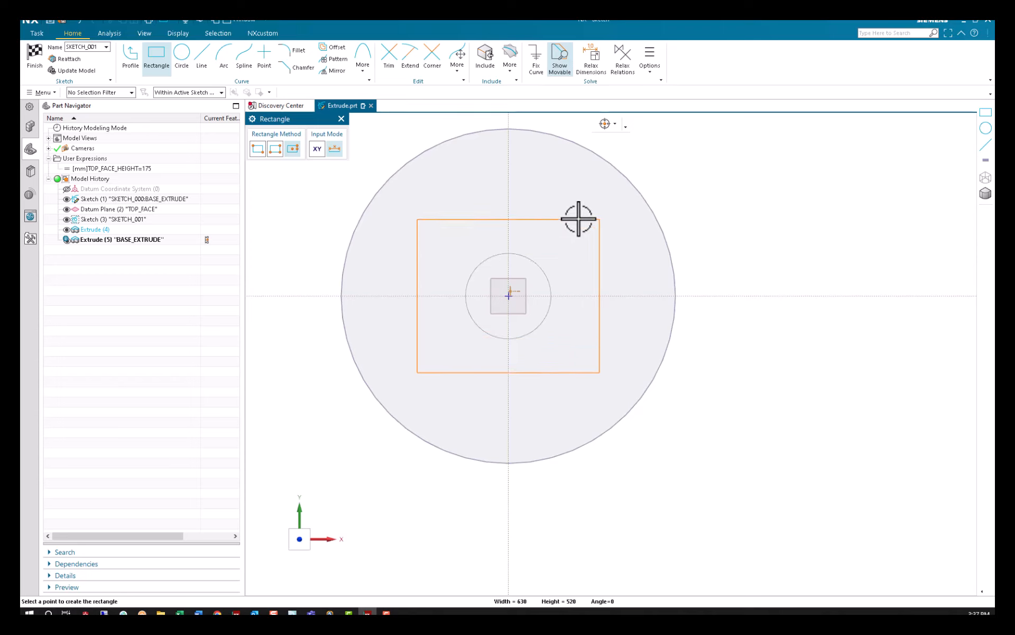
click(580, 218)
key(Escape)
click(36, 63)
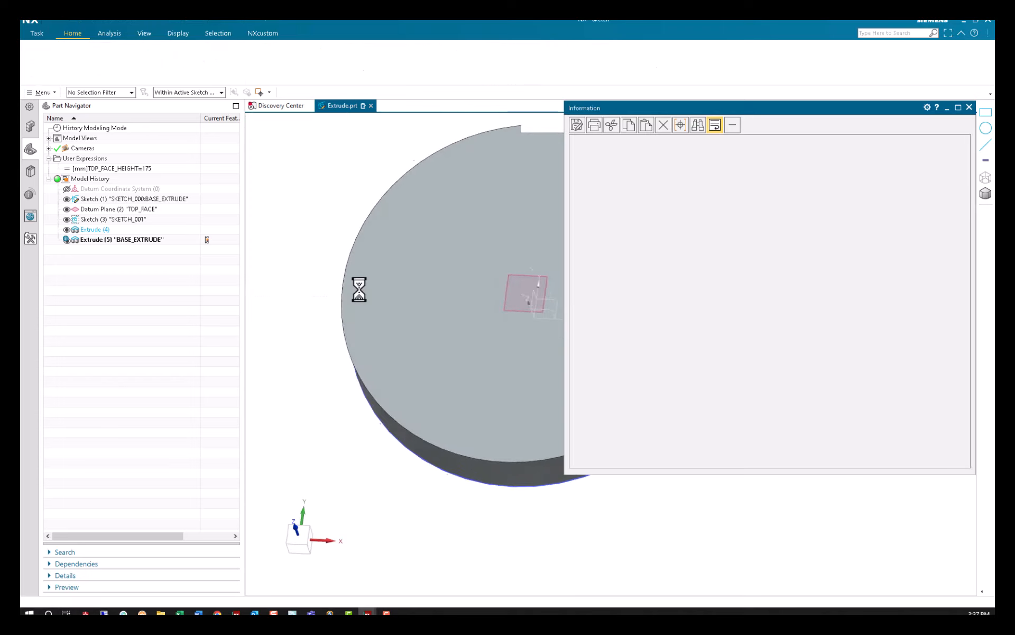
click(969, 108)
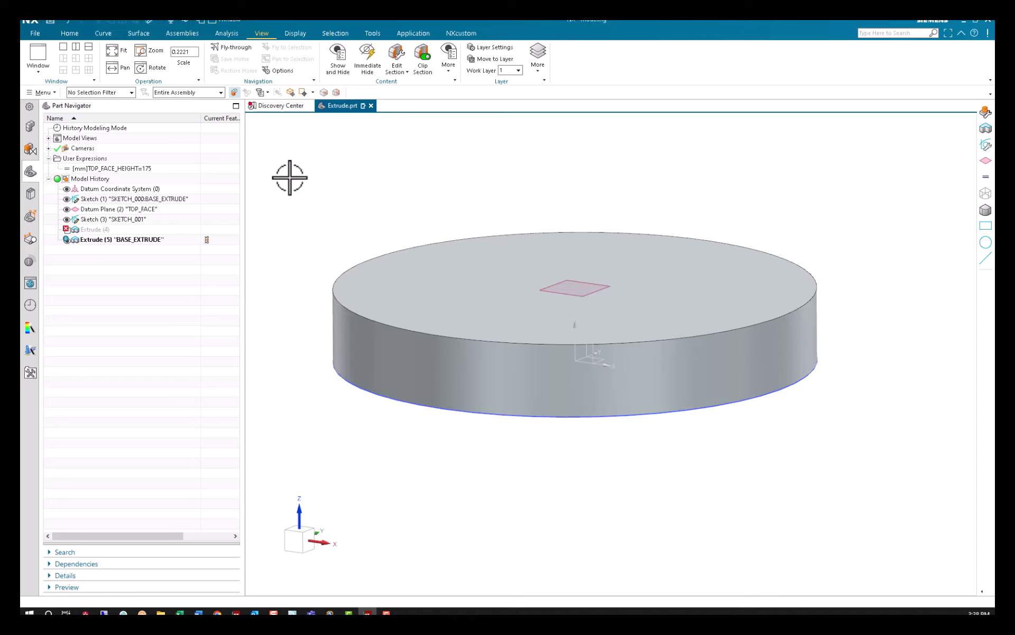
Open BASE_EXTRUDE to examine its section and limits, and close it without changes.
mouse_move(125, 246)
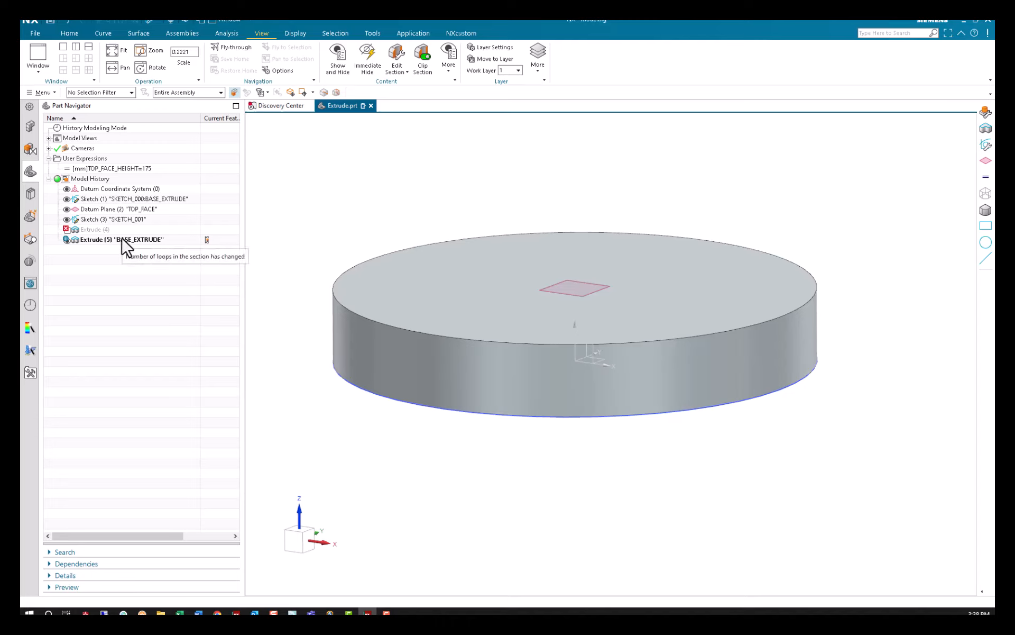
click(125, 241)
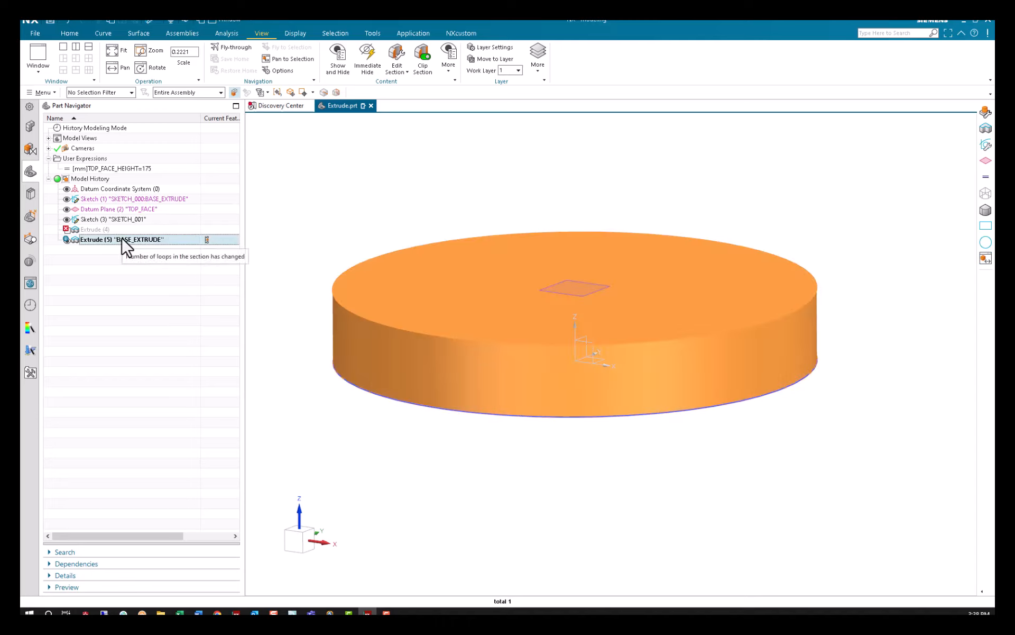
double_click(126, 240)
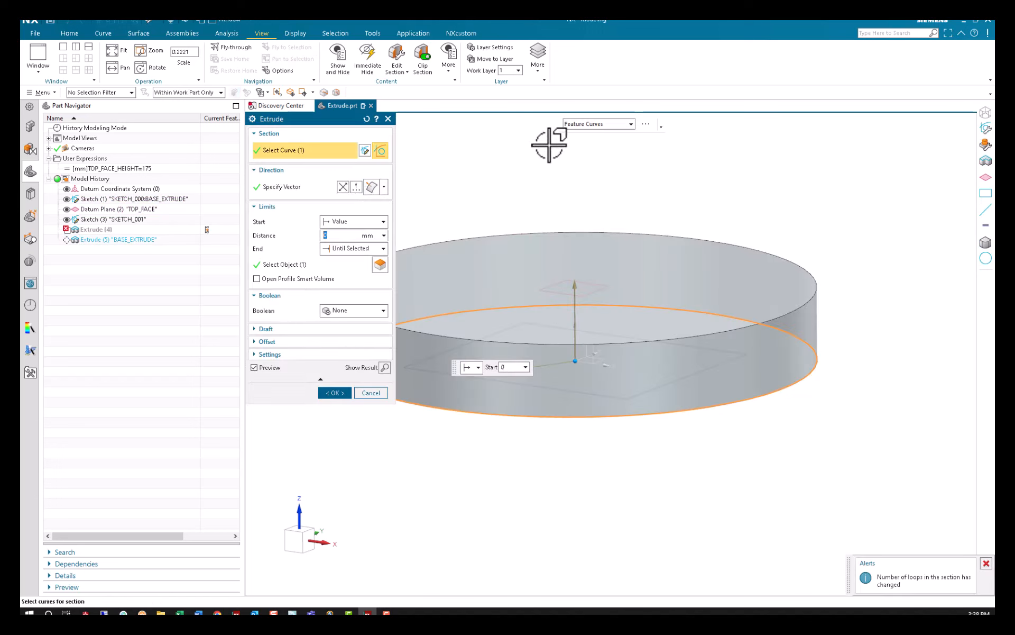
click(370, 393)
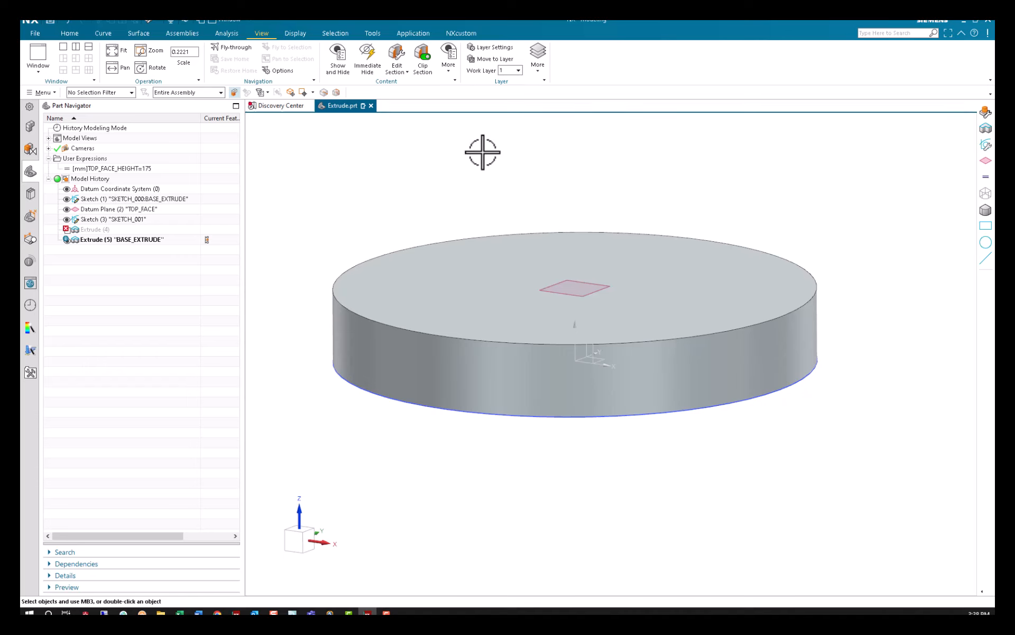
double_click(124, 239)
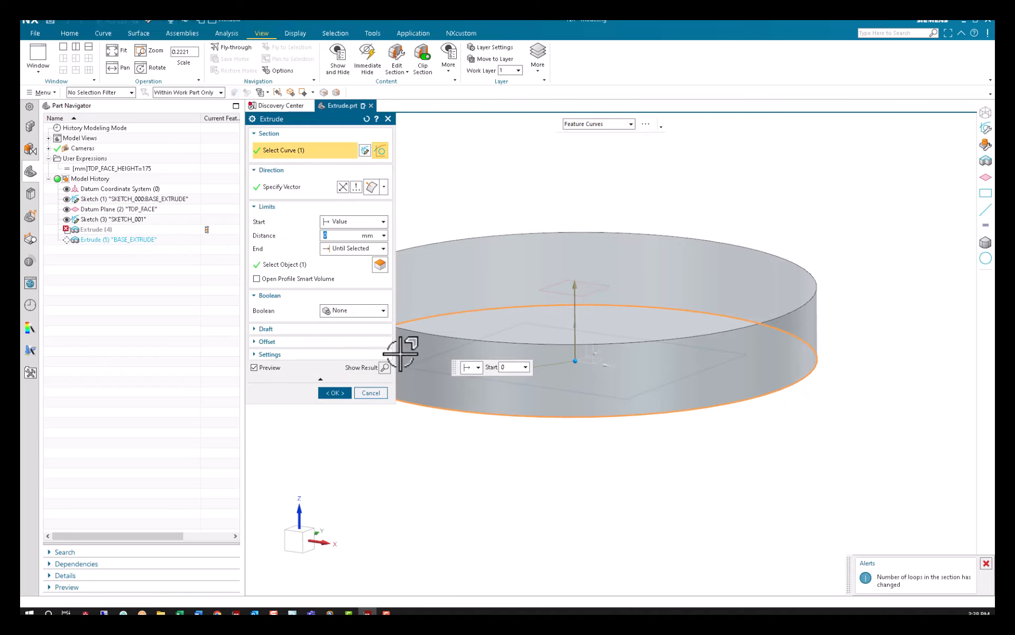
click(379, 393)
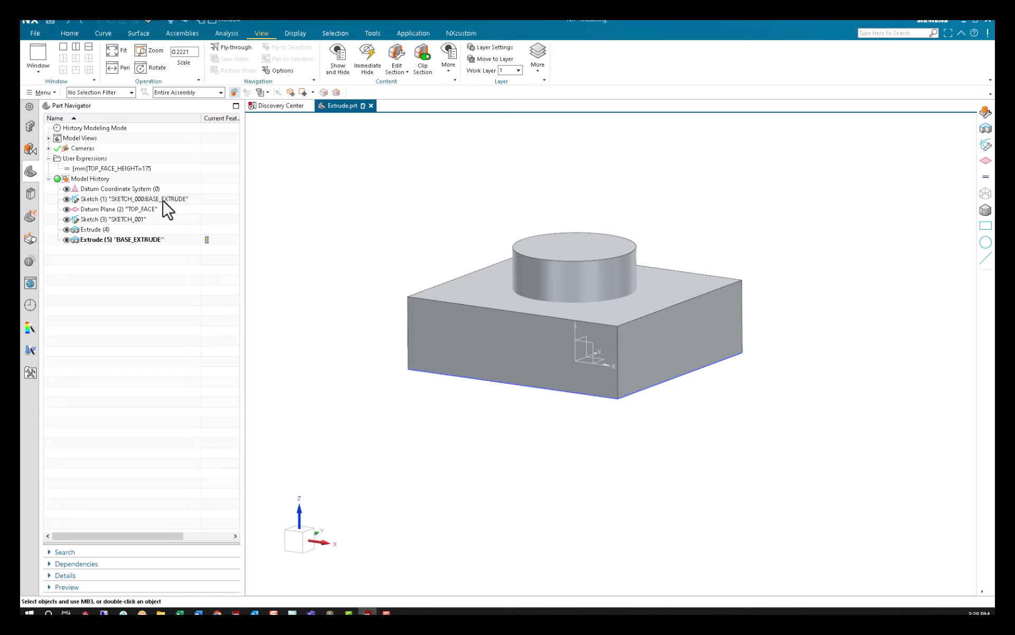
Edit BASE_EXTRUDE and reselect its rectangular section using the Connected Curves rule.
click(168, 199)
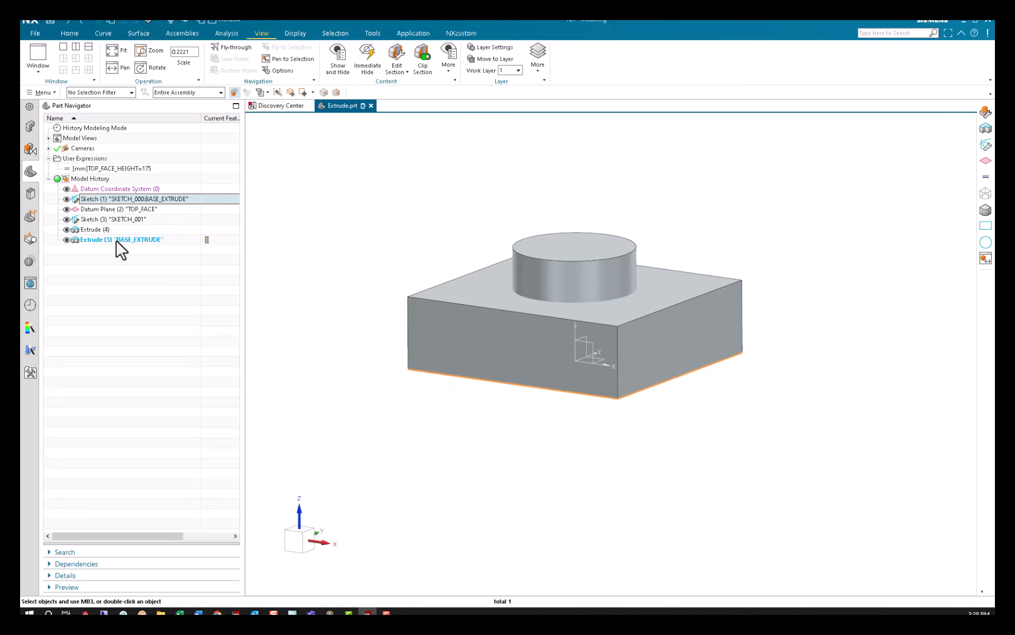
double_click(140, 229)
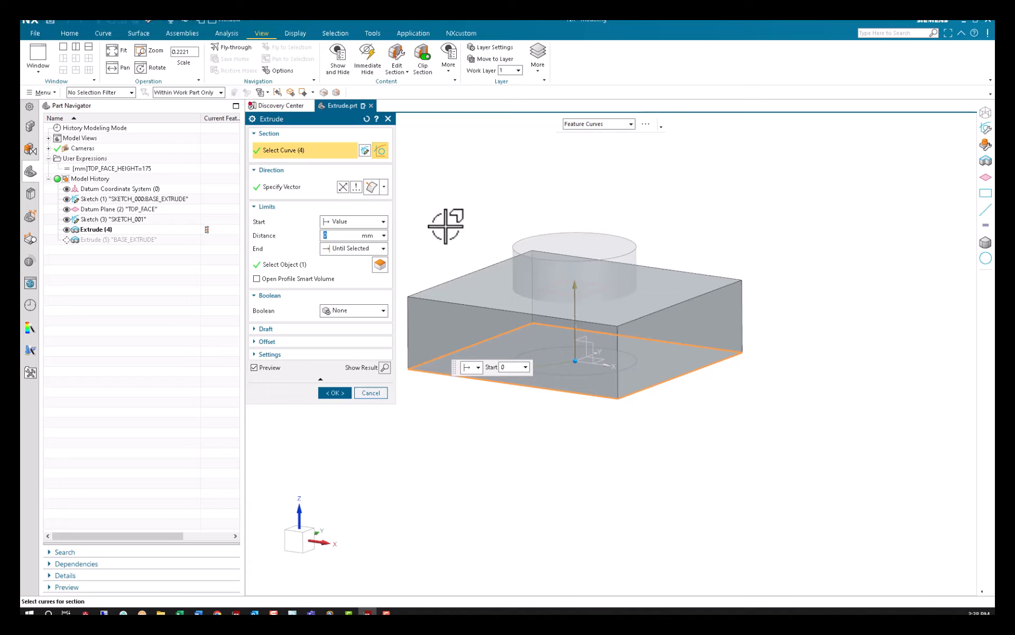
click(584, 125)
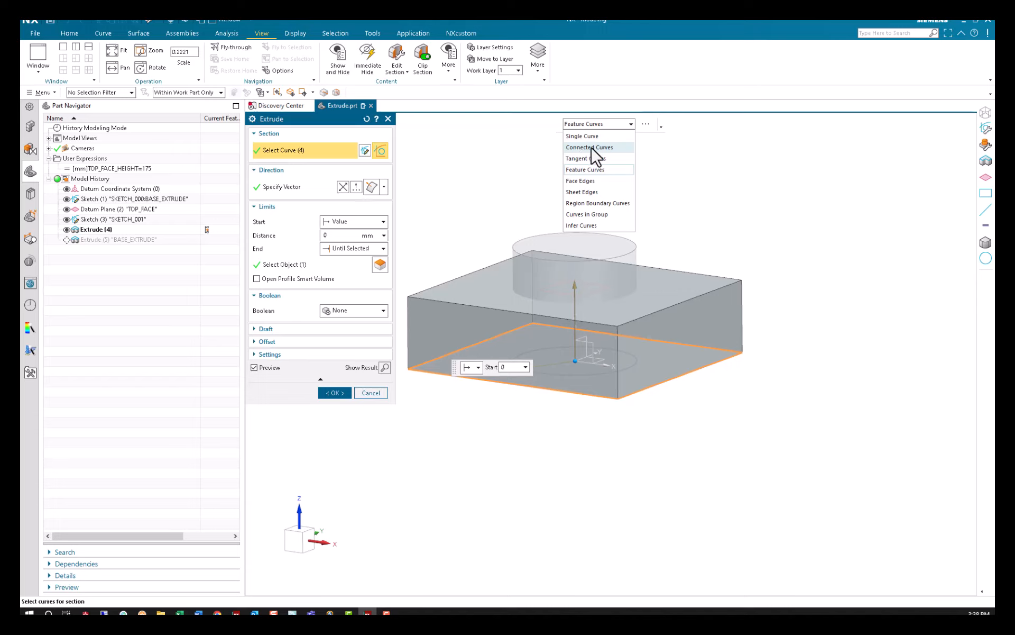
click(591, 147)
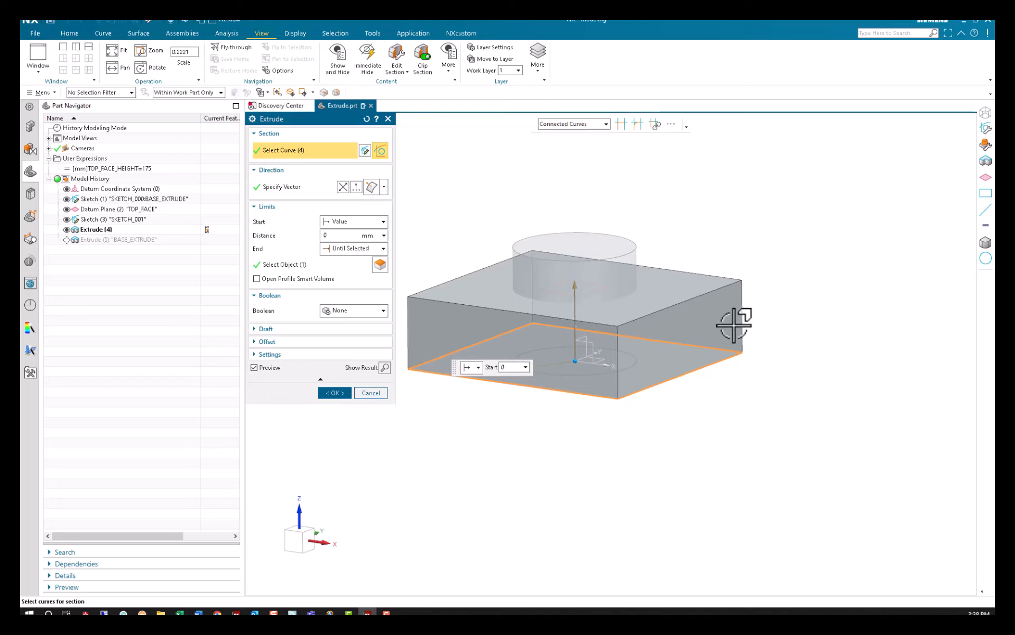
shift+click(689, 372)
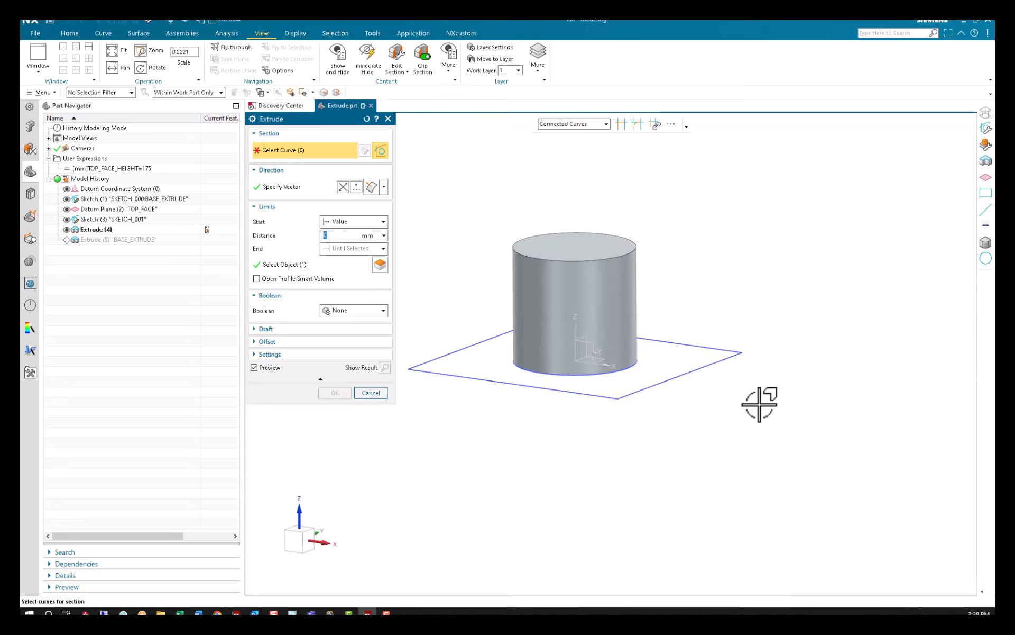
click(700, 368)
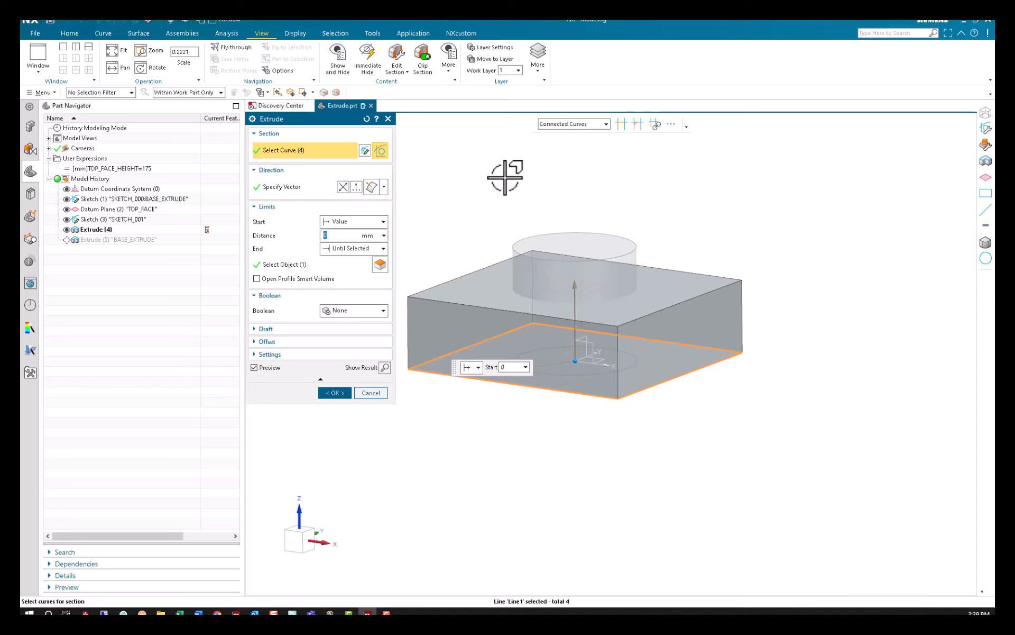
click(338, 394)
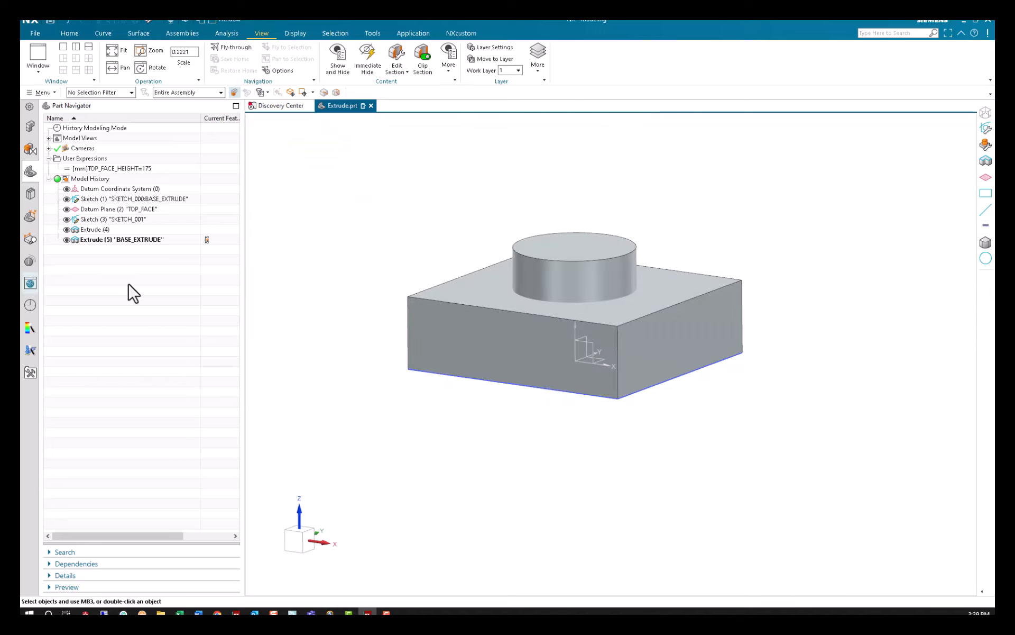
Open SKETCH_000 for editing and delete the rectangle together with its diagonal.
double_click(128, 199)
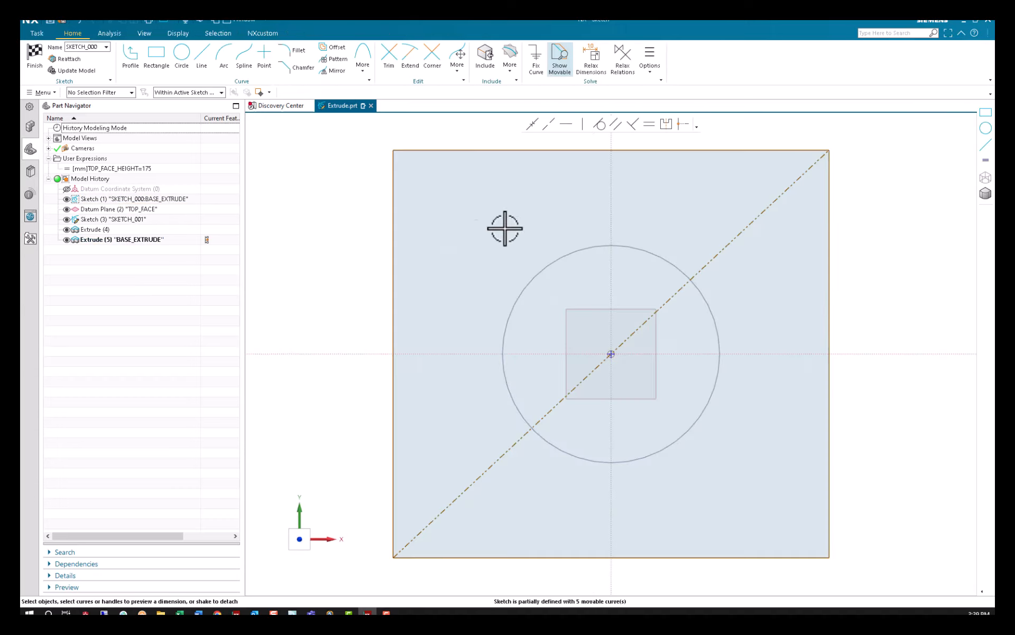
scroll(510, 225, down, 2)
mouse_move(415, 147)
mouse_down()
mouse_move(581, 400)
mouse_move(789, 487)
mouse_up()
key(Delete)
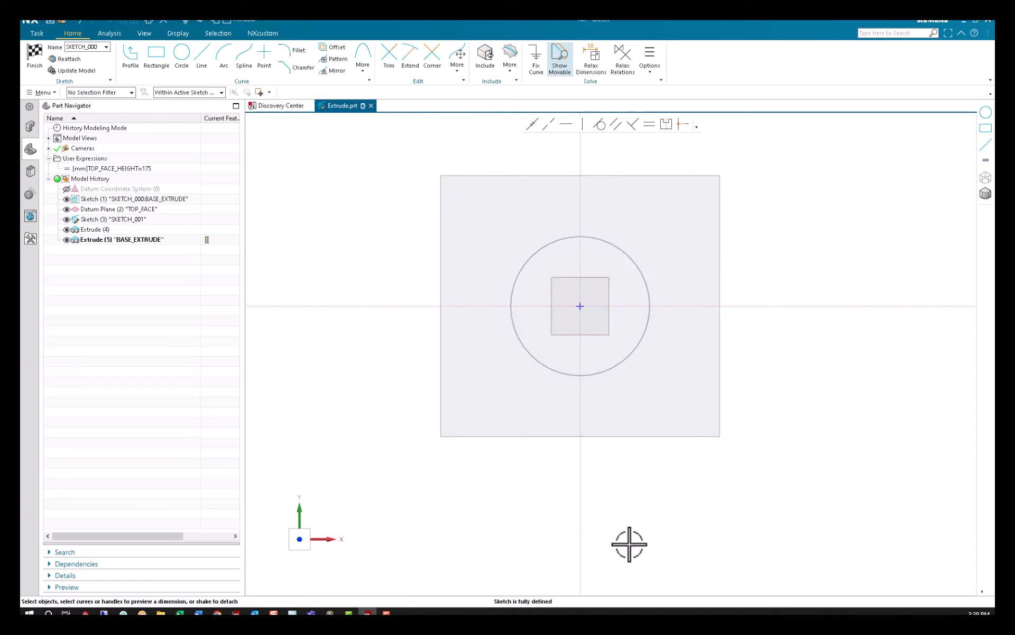
Sketch a replacement circle centered on the origin in SKETCH_000, wider than the block.
click(182, 58)
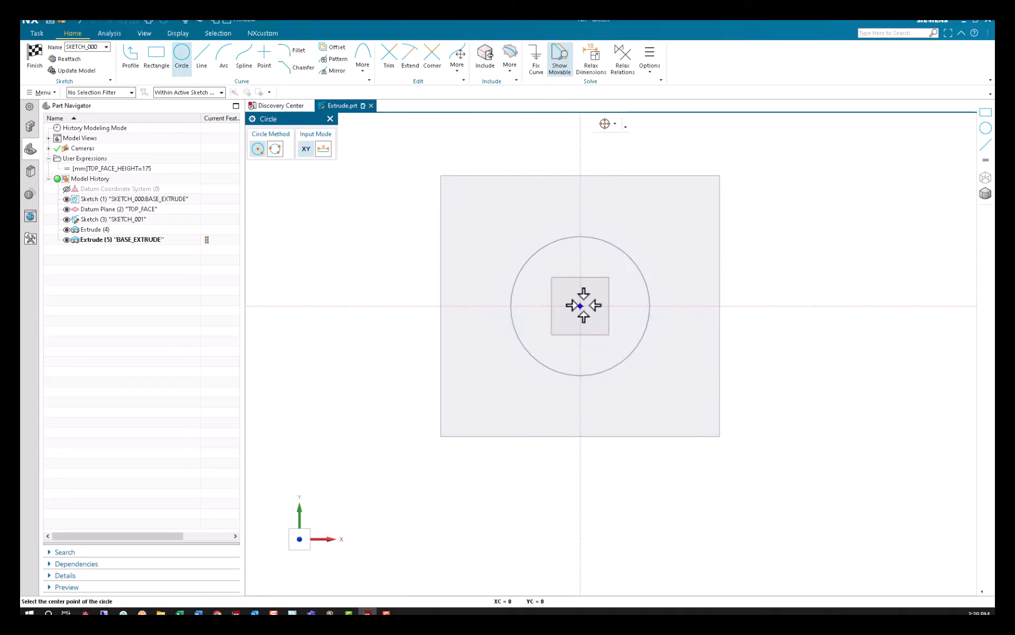
click(580, 306)
click(759, 296)
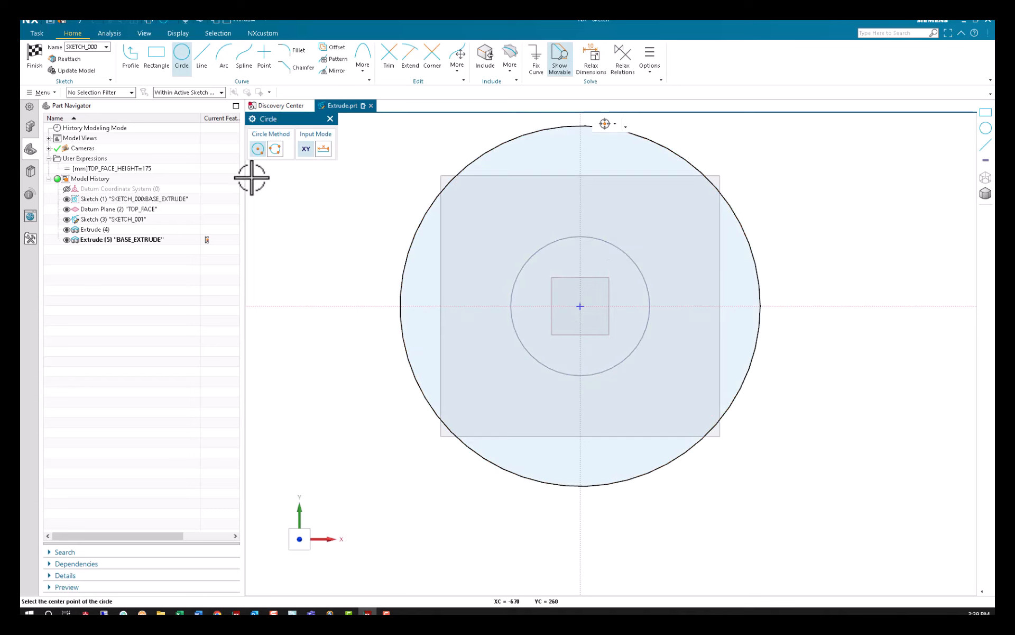
Finish SKETCH_000, dismiss the update information, and undo the sketch replacement.
click(41, 65)
click(987, 106)
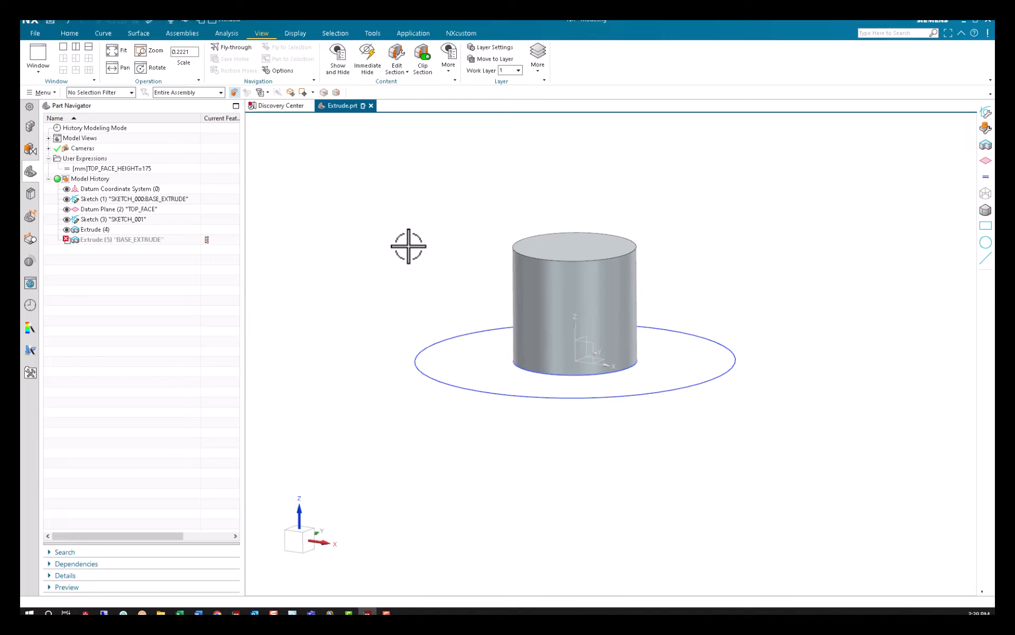
key(ctrl+z)
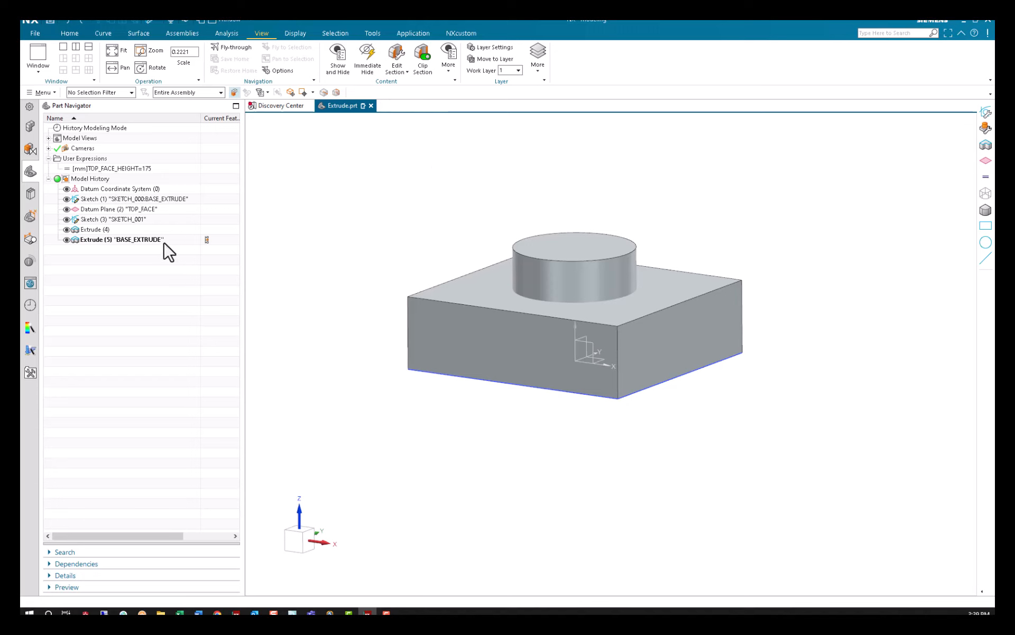
Edit BASE_EXTRUDE and replace its section with the SKETCH_000 rectangle using the Feature Curves rule.
click(142, 240)
double_click(141, 241)
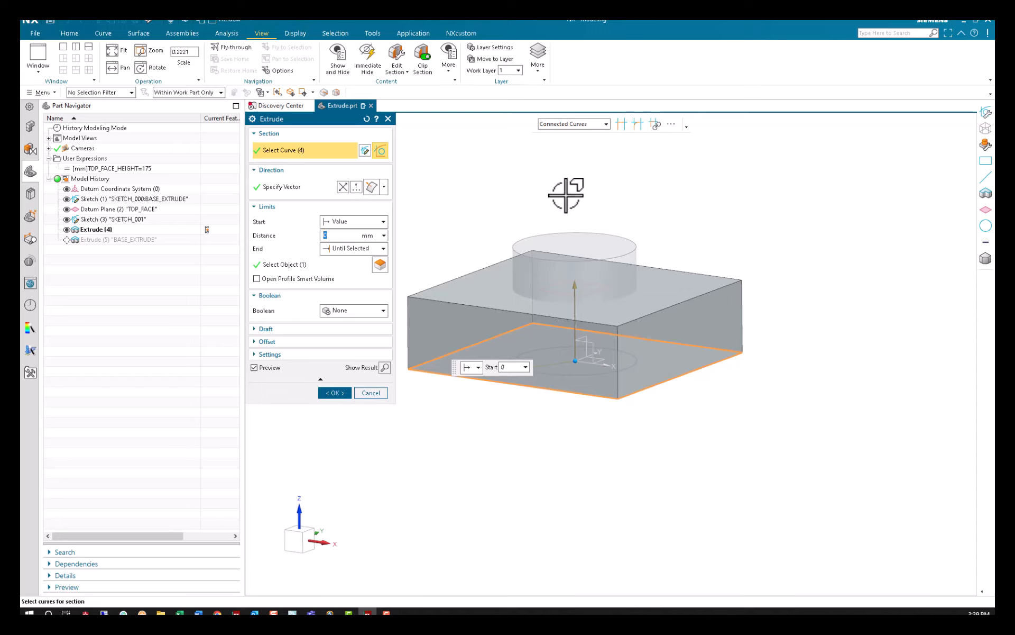
click(580, 123)
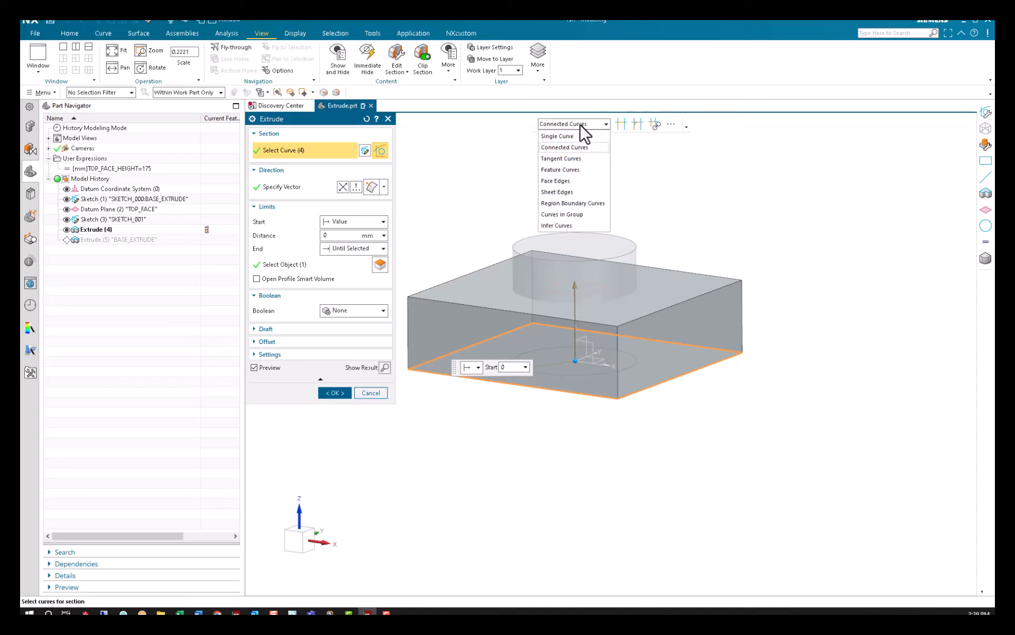
click(579, 171)
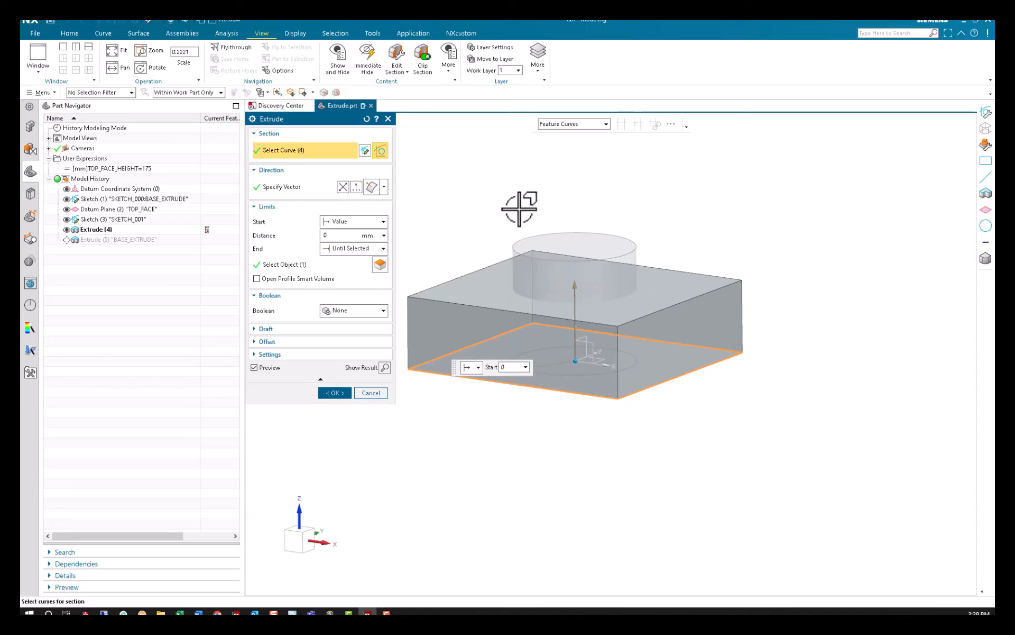
shift+click(492, 337)
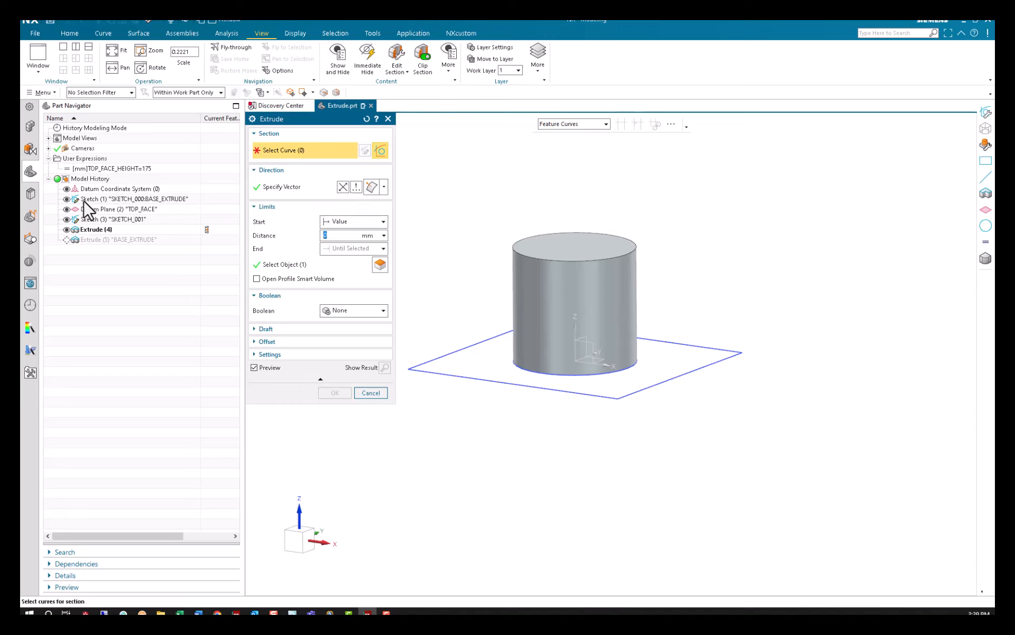
click(454, 351)
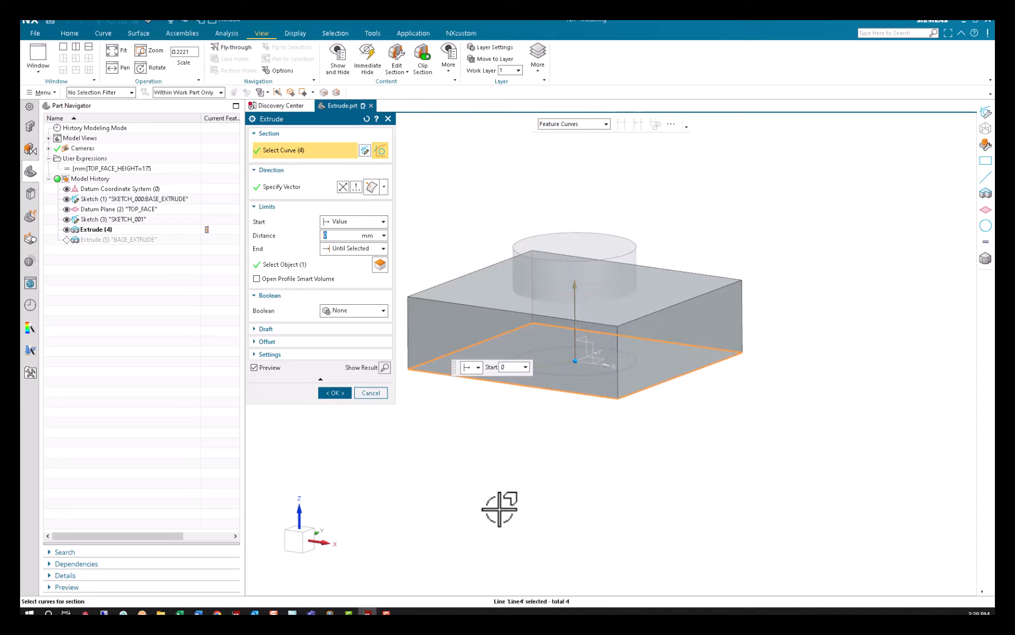
middle_click(359, 398)
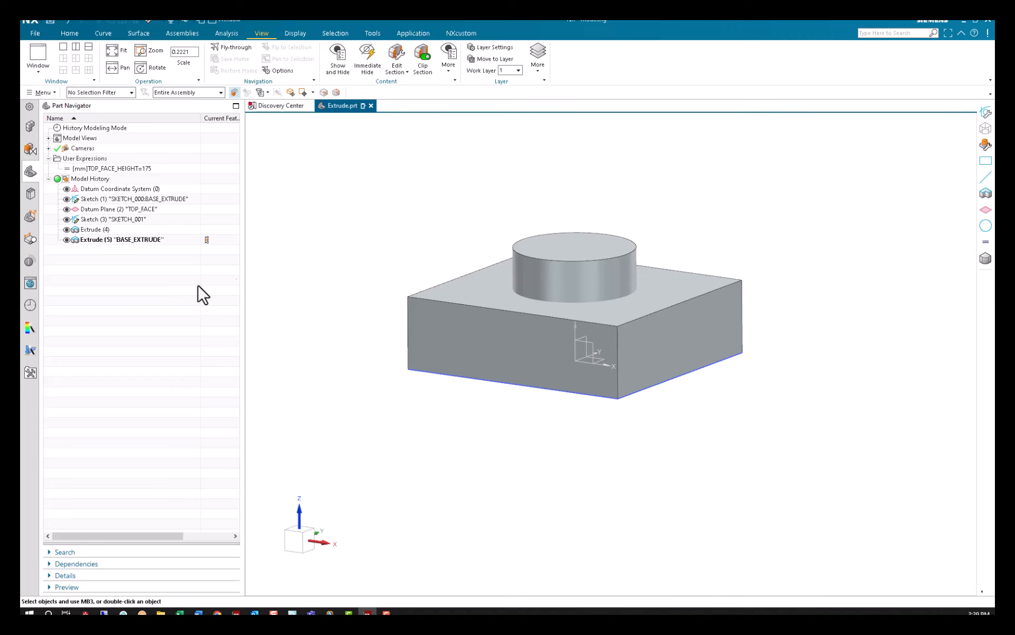
Open SKETCH_000 for editing and delete the whole rectangle including its diagonal reference line.
double_click(105, 199)
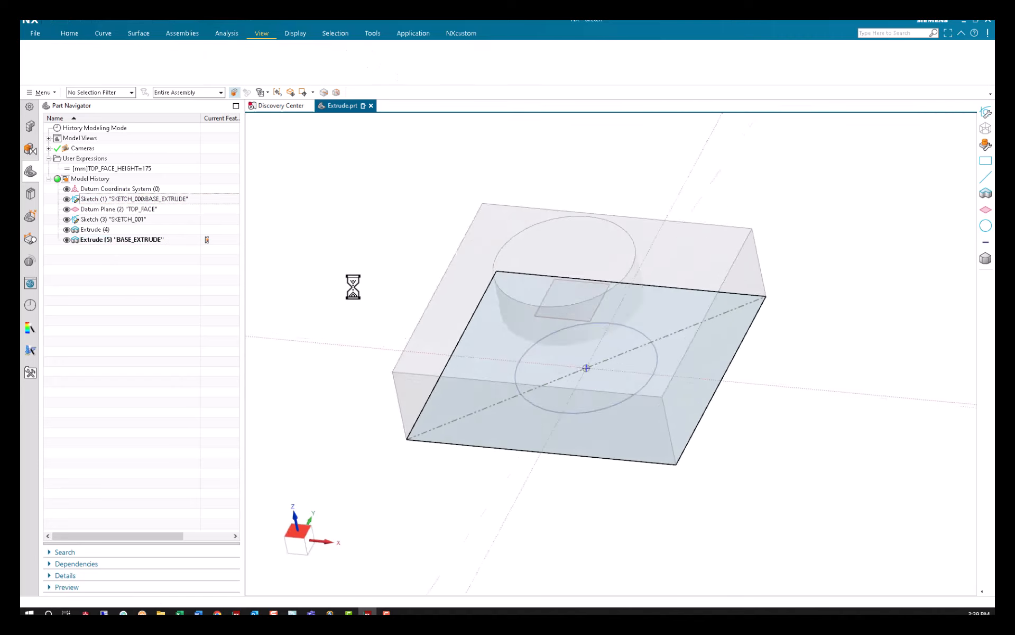
scroll(365, 265, down, 2)
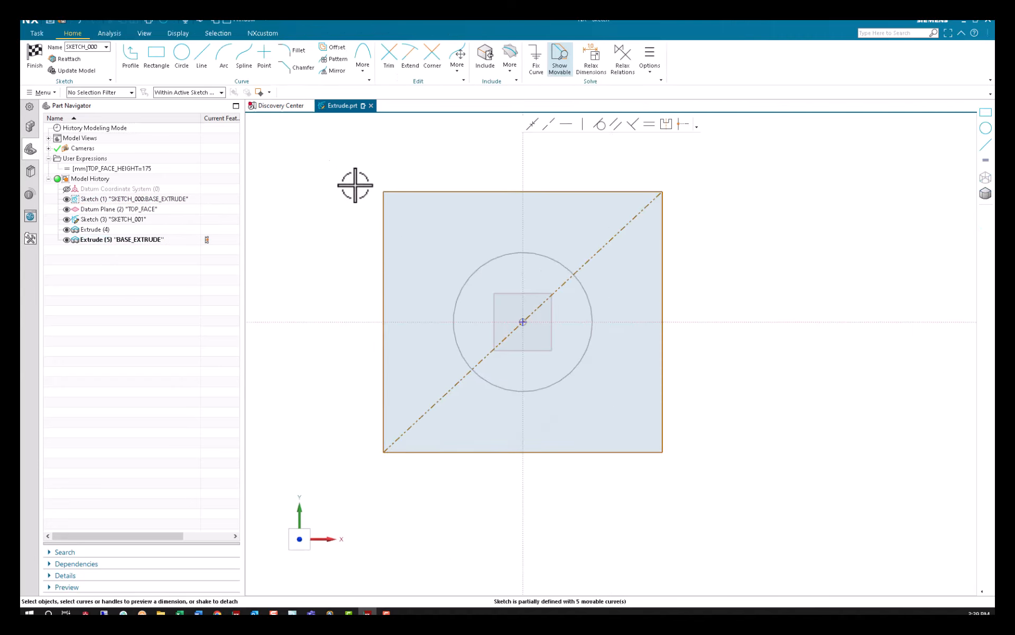
drag(338, 169, 759, 497)
key(Delete)
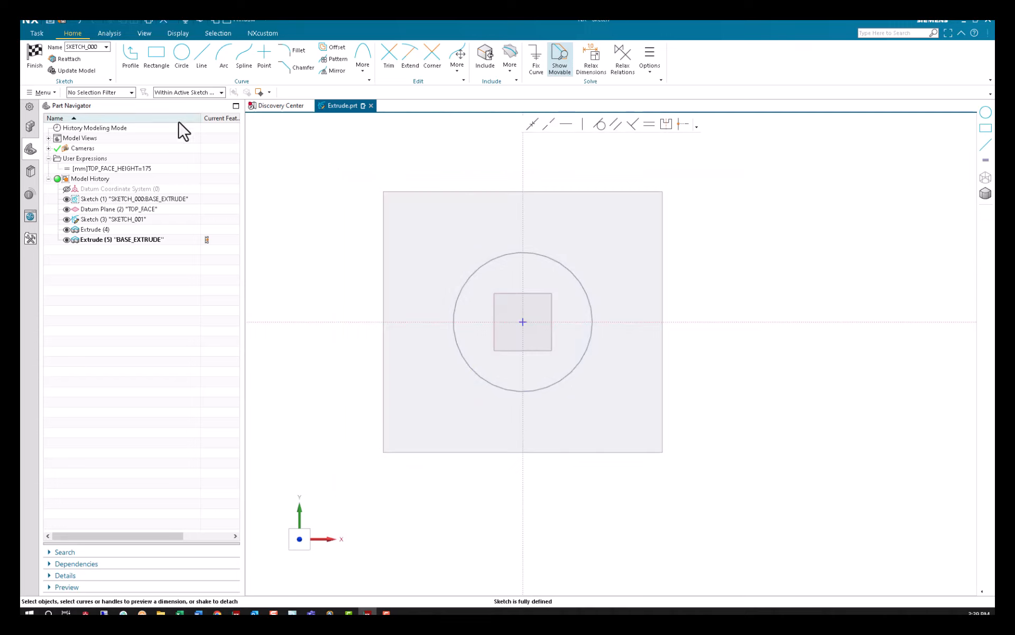
Sketch a circle centered on the origin and reaching beyond the block's corners, finish SKETCH_000, and dismiss the update notice.
click(183, 67)
click(522, 321)
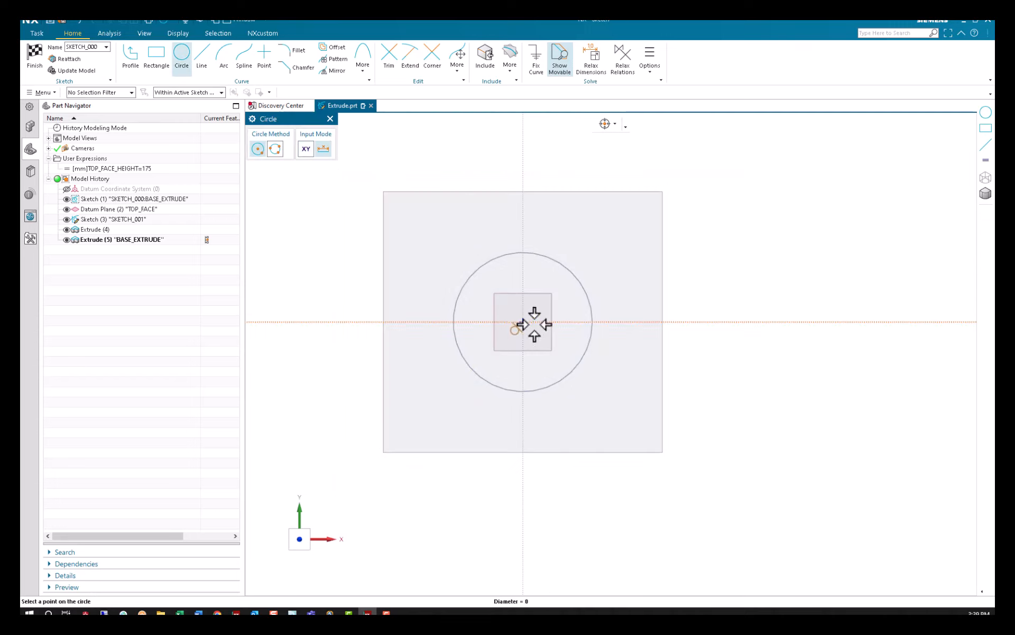
click(740, 321)
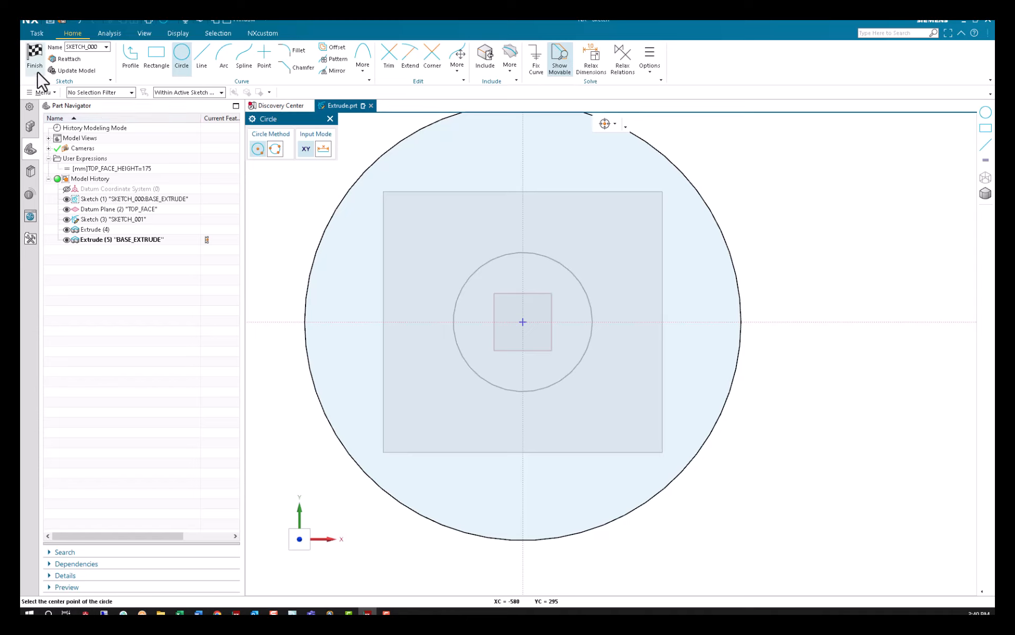
click(35, 54)
click(562, 340)
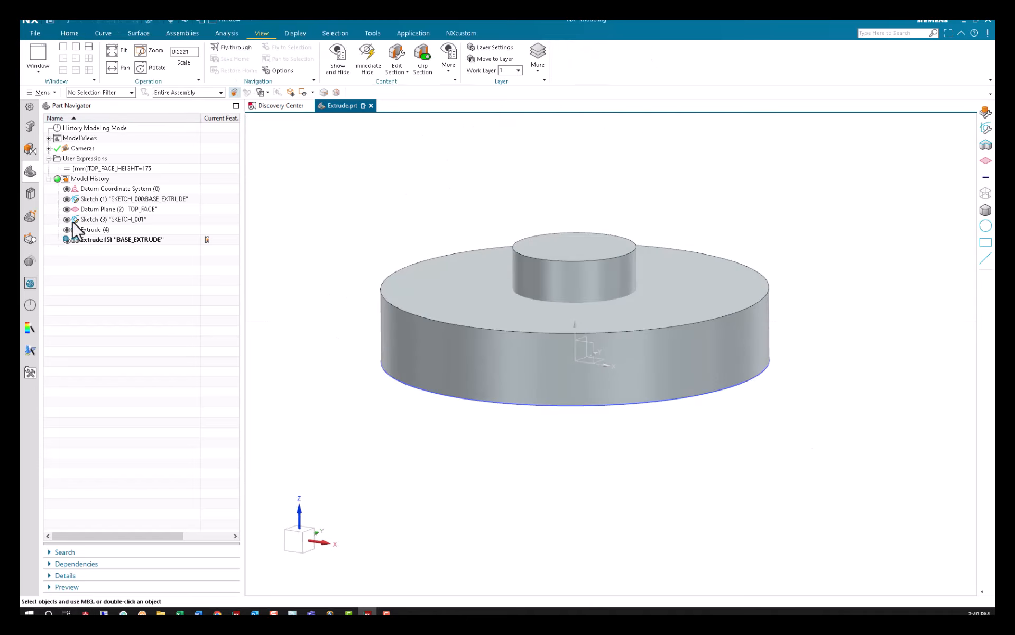
Open SKETCH_001 for editing and delete its circle.
click(98, 231)
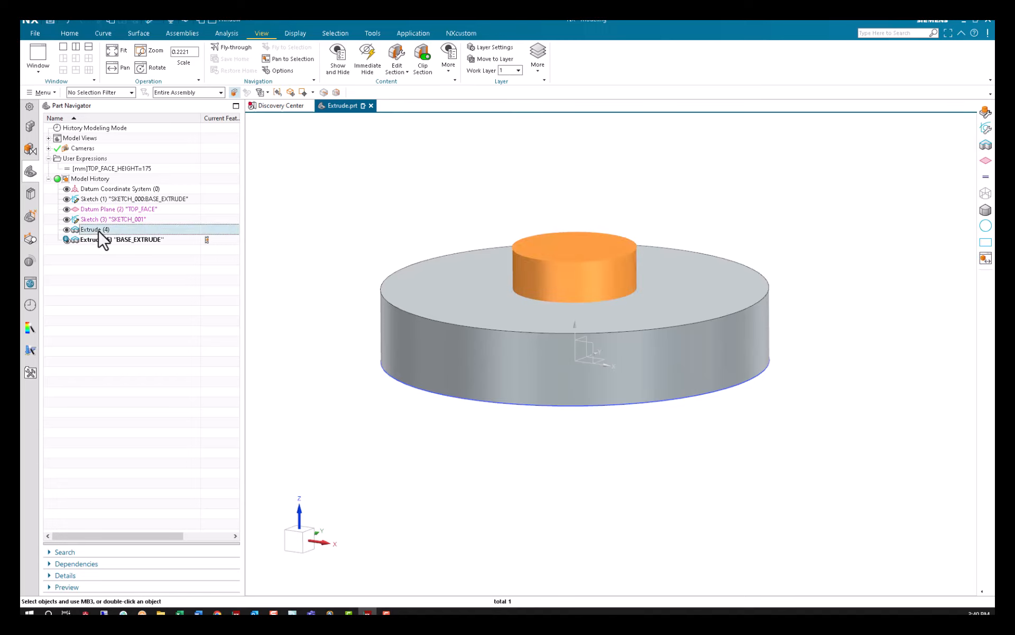
double_click(100, 221)
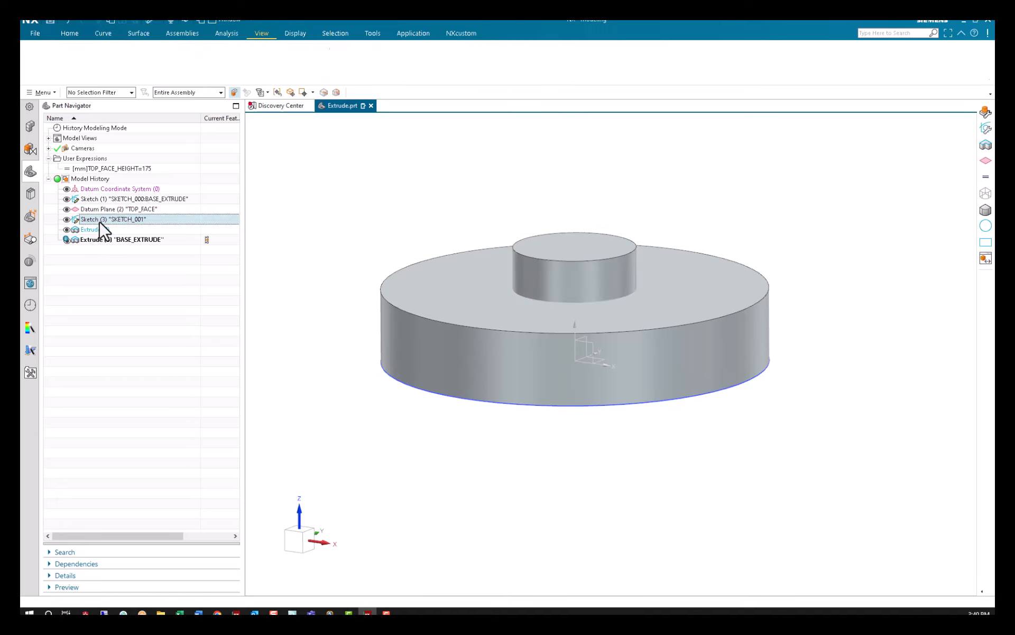
scroll(515, 324, down, 2)
click(502, 269)
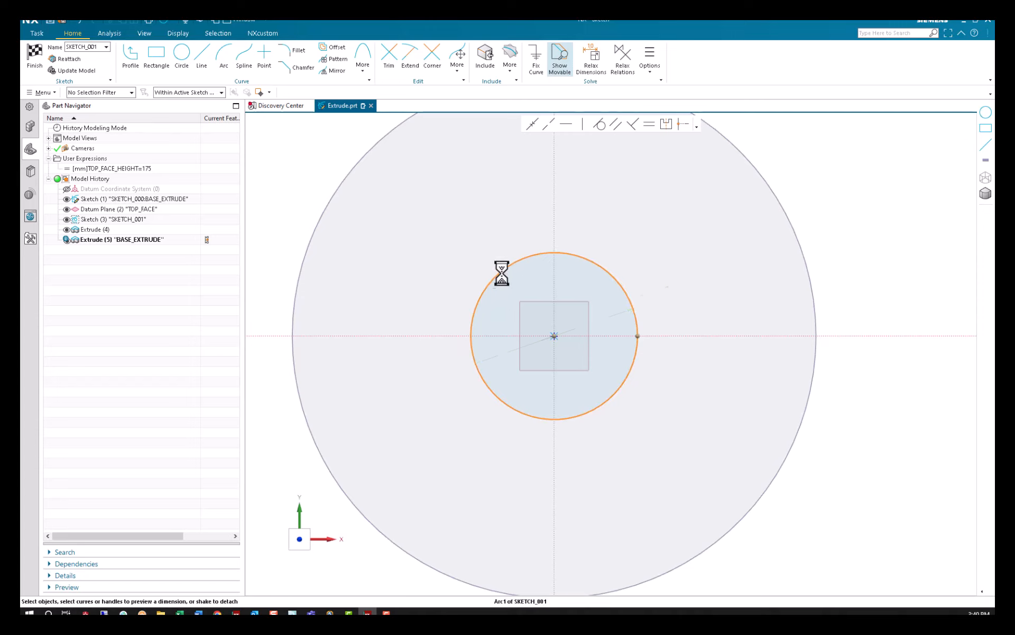
key(Escape)
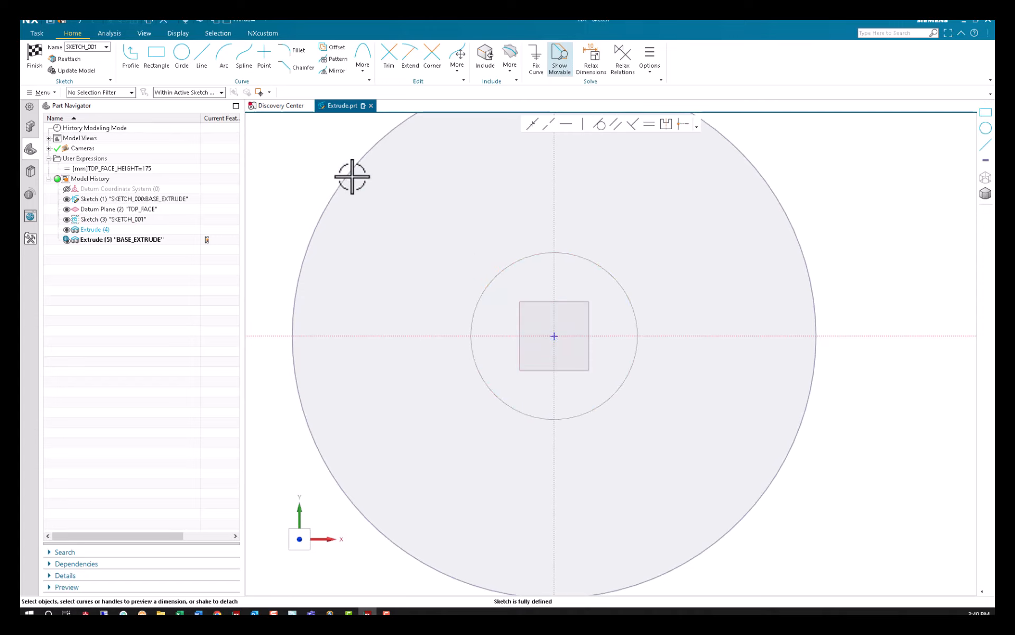
Sketch a center-based rectangle on the origin, slightly larger than the old circle, finish SKETCH_001, and close the information window.
click(147, 67)
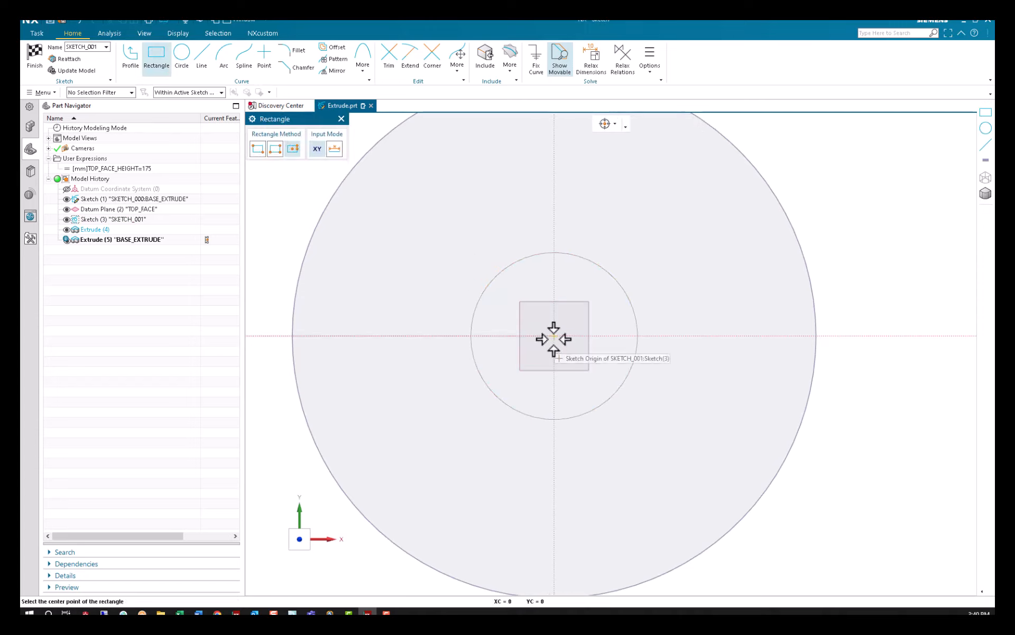
click(553, 336)
click(681, 231)
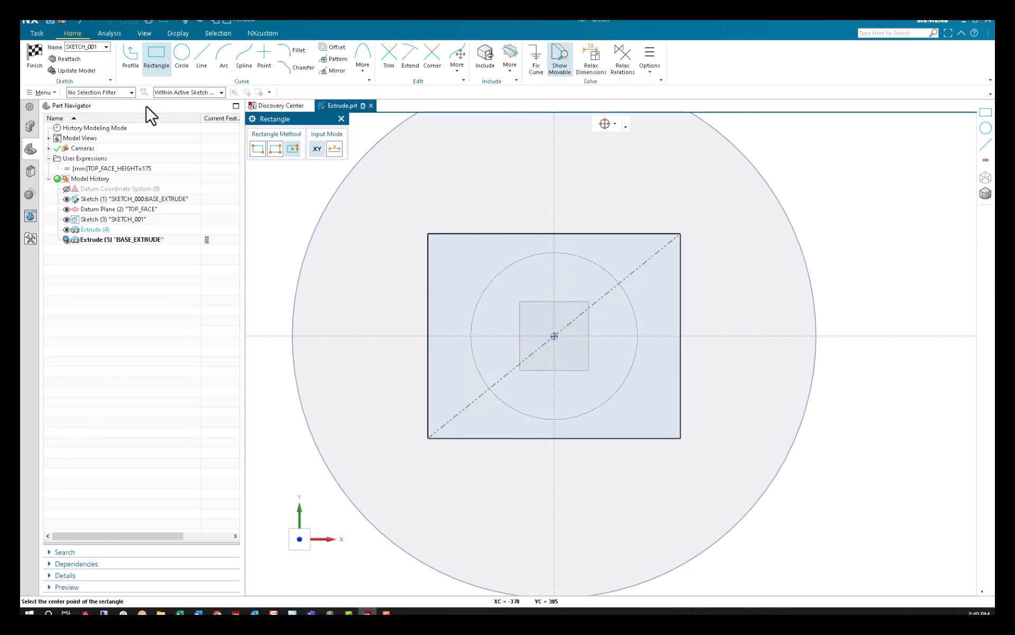
click(35, 53)
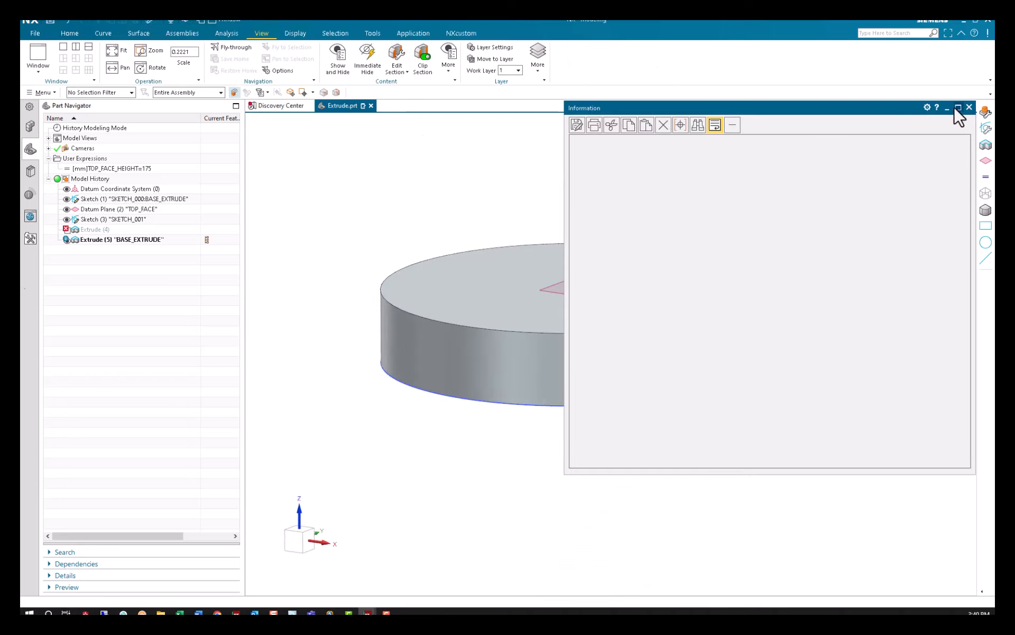
click(969, 107)
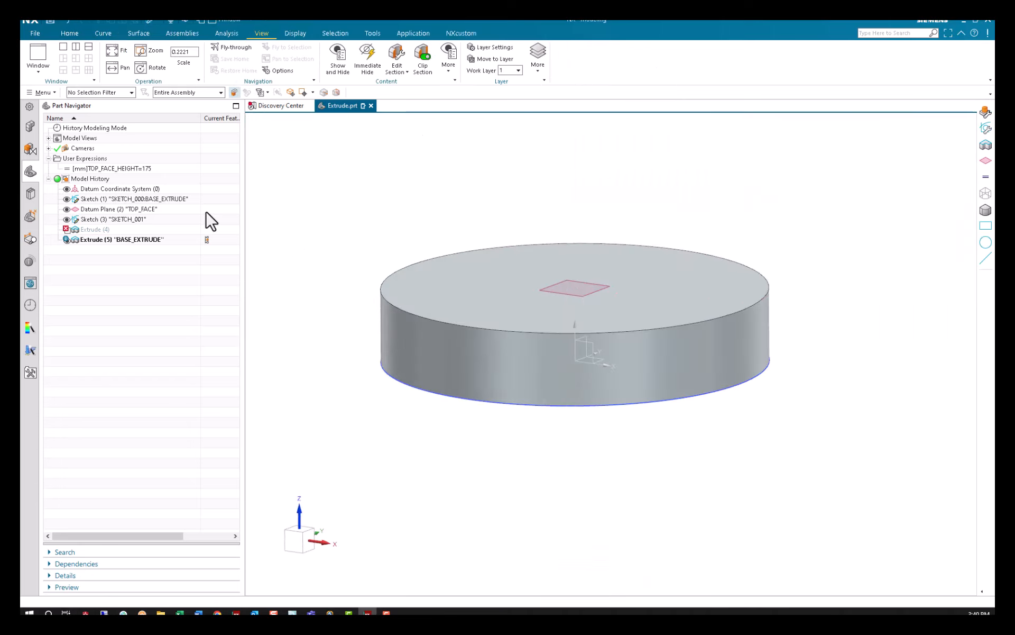
Edit the failed Extrude (4) and select the new SKETCH_001 rectangle as its section using the Feature Curves rule.
click(100, 230)
double_click(99, 229)
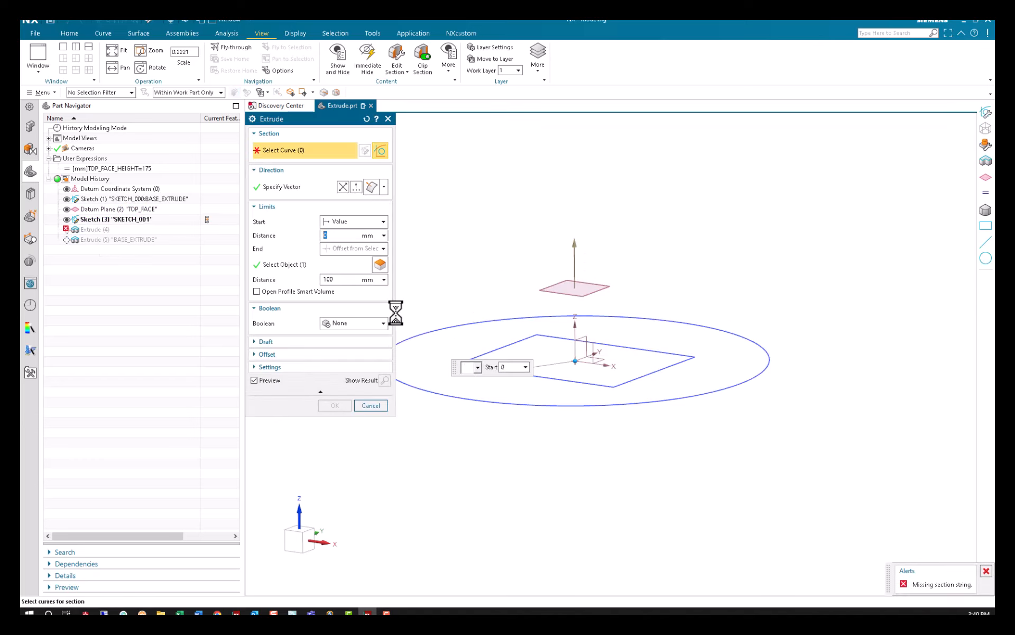
click(587, 125)
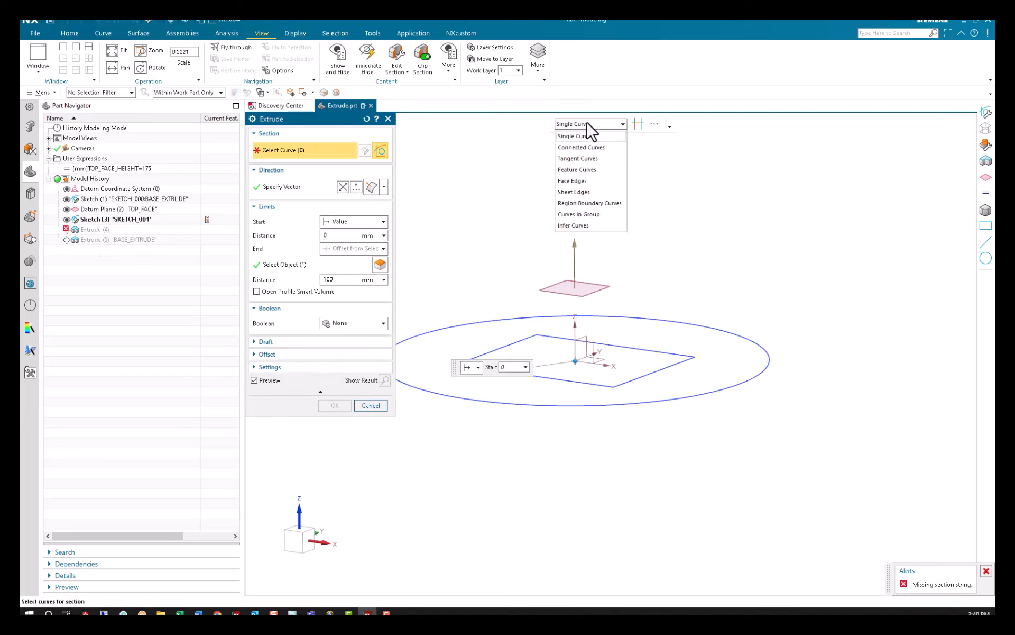
click(606, 173)
click(655, 351)
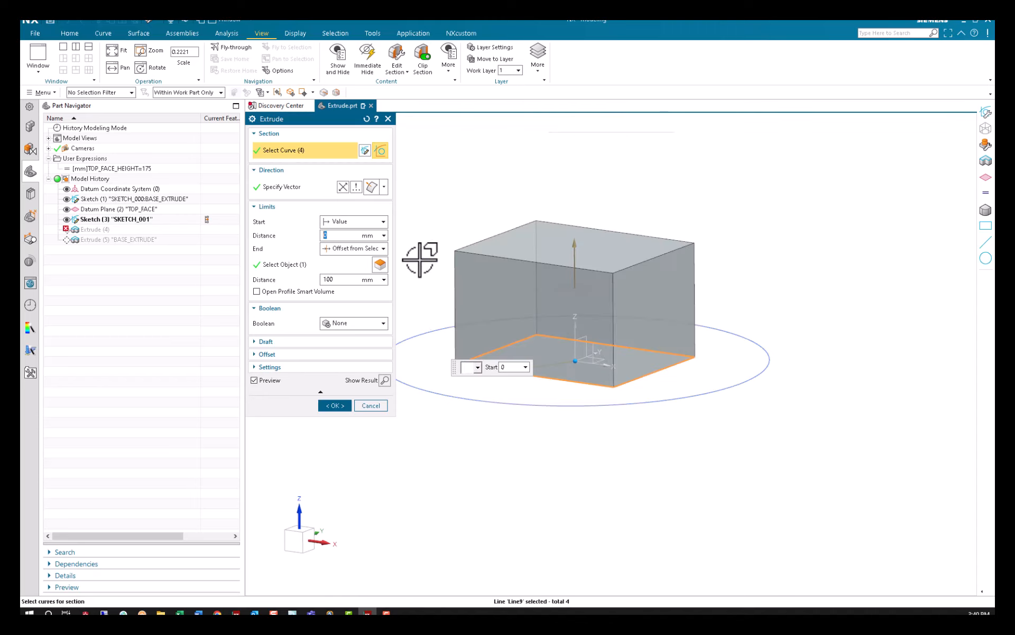
click(335, 406)
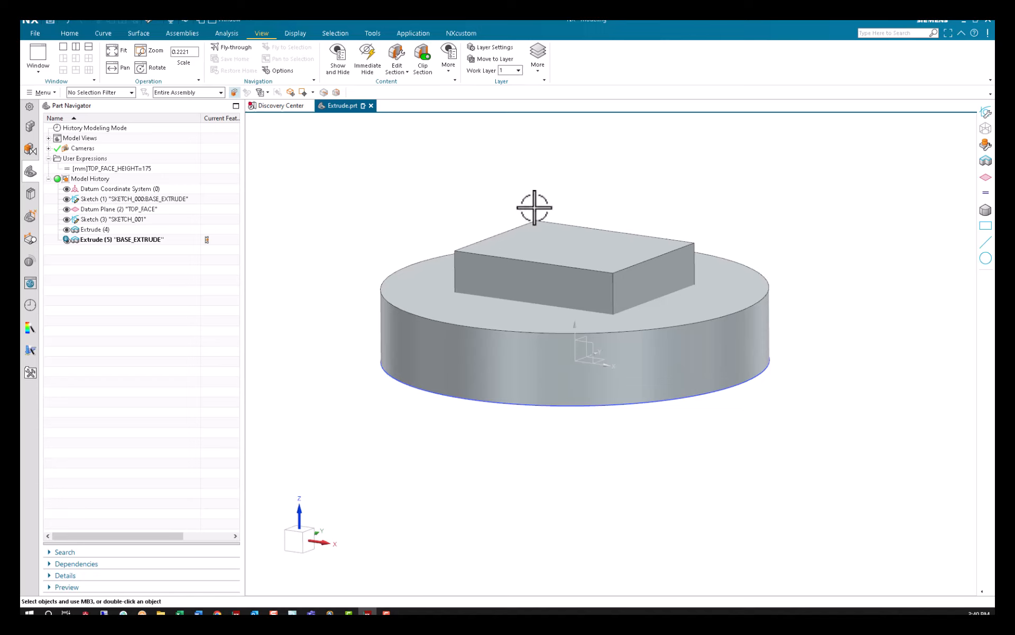
Reopen Extrude (4) to check its section's curve rule, and leave it without changes.
click(66, 32)
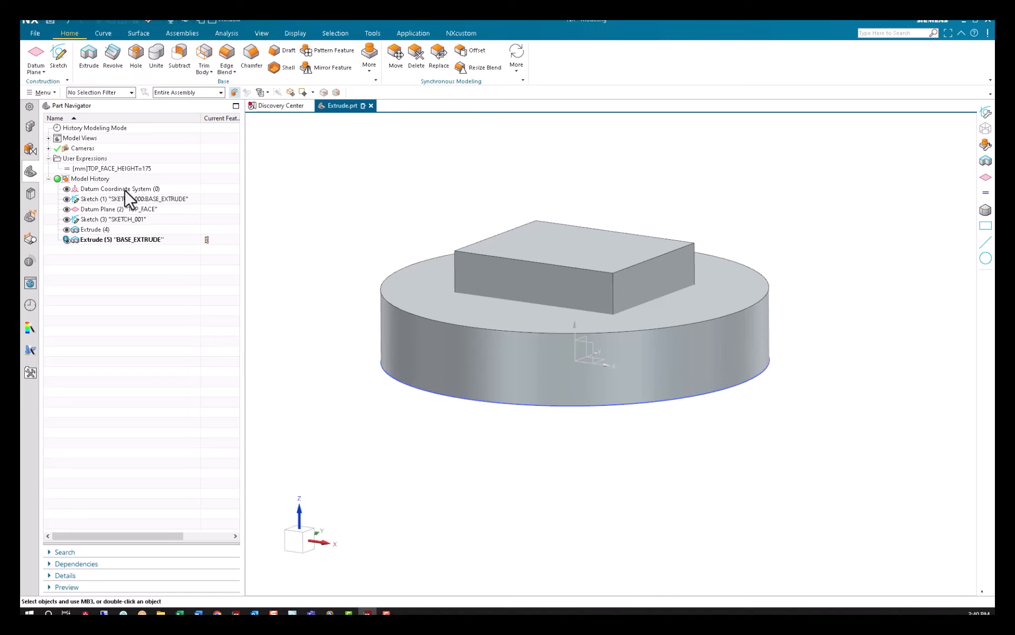
double_click(94, 229)
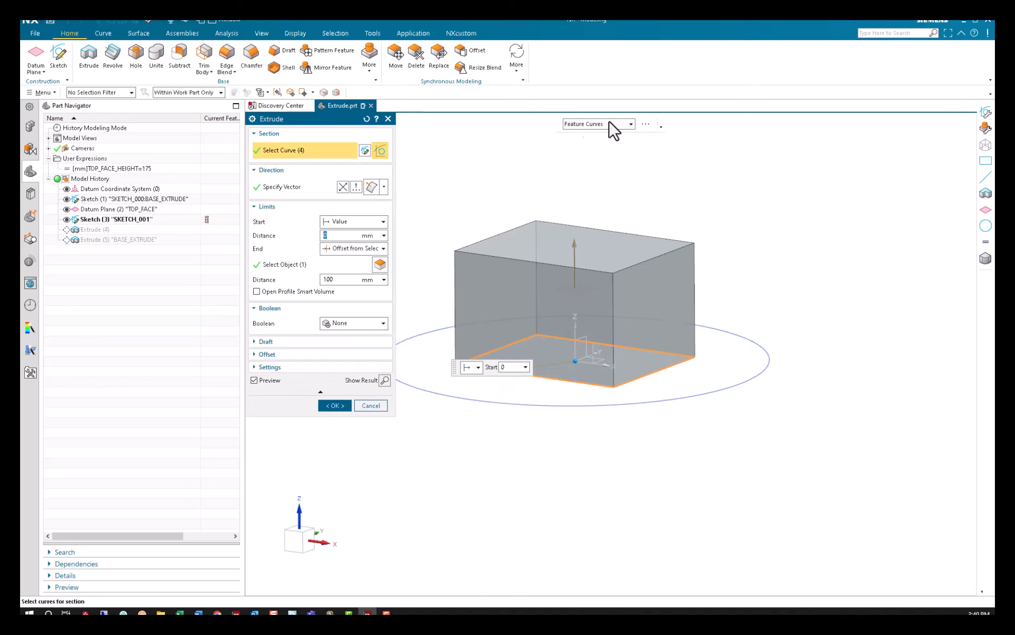
click(371, 406)
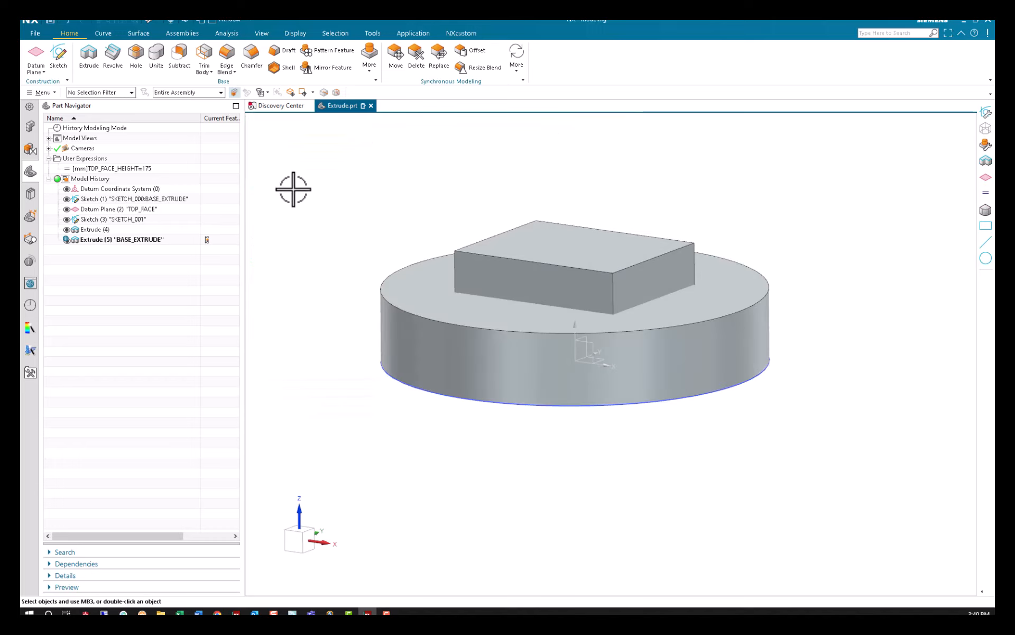
Open SKETCH_001 for editing and delete its rectangle together with the diagonal.
click(109, 219)
double_click(109, 219)
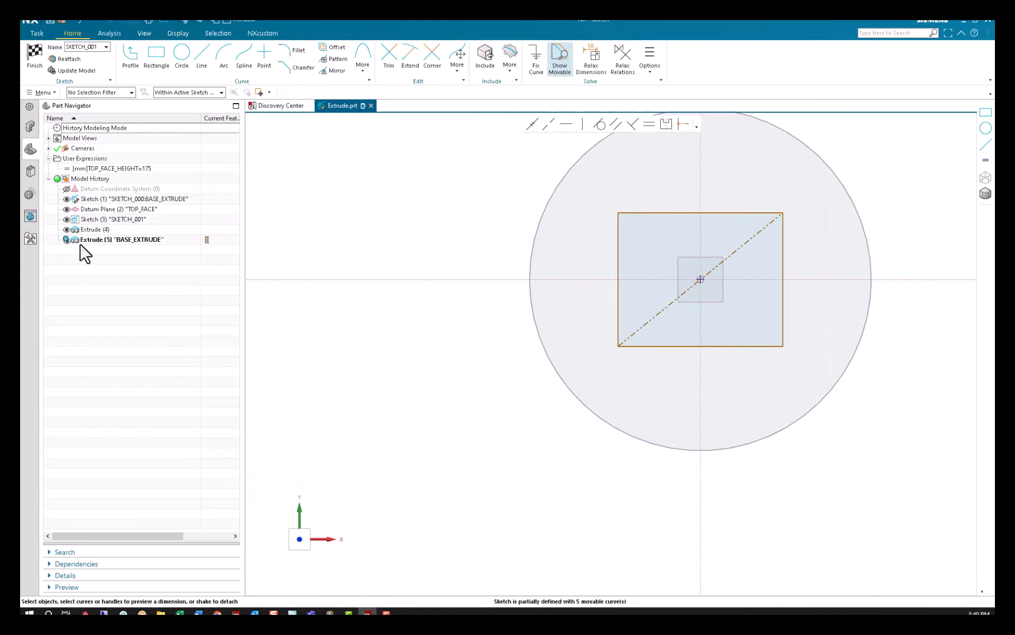
drag(597, 190, 817, 370)
key(Delete)
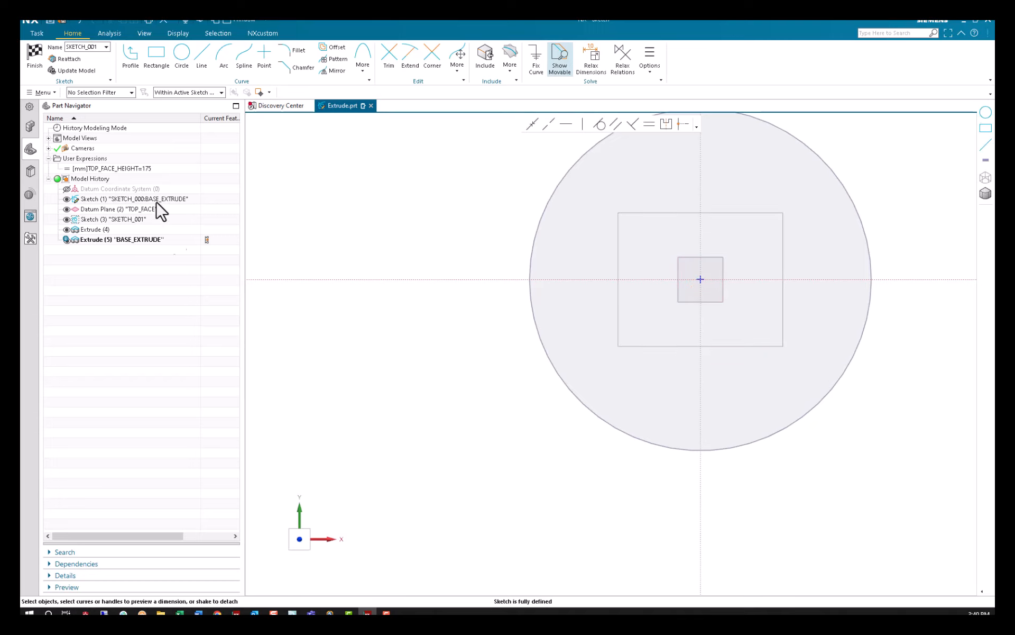
Sketch a circle on the origin in SKETCH_001, smaller than the base disc, finish the sketch, and dismiss the update notice.
click(183, 52)
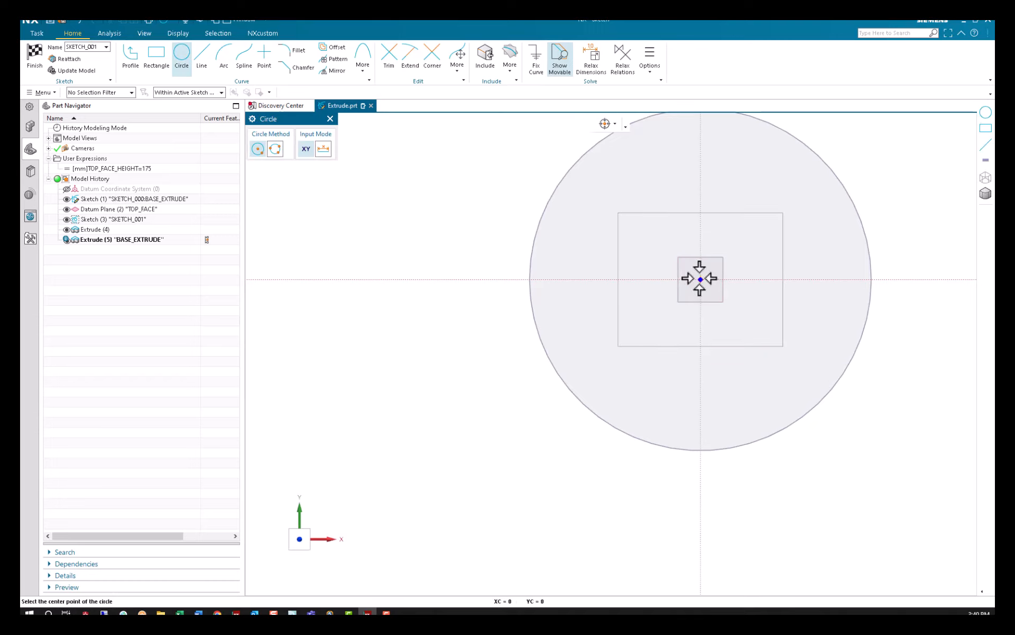
click(700, 279)
click(811, 249)
click(34, 53)
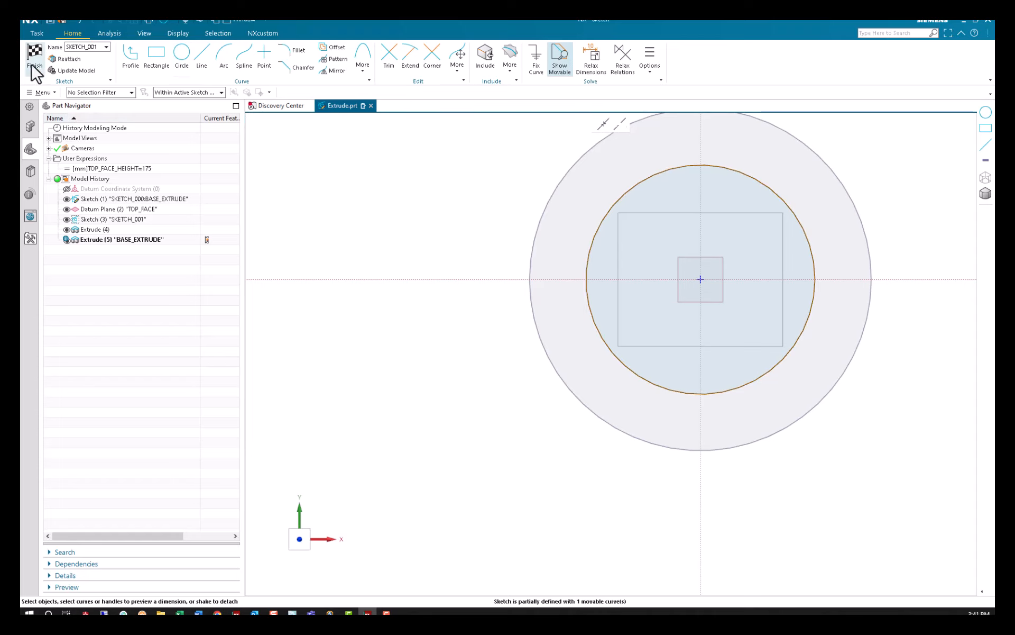
click(564, 341)
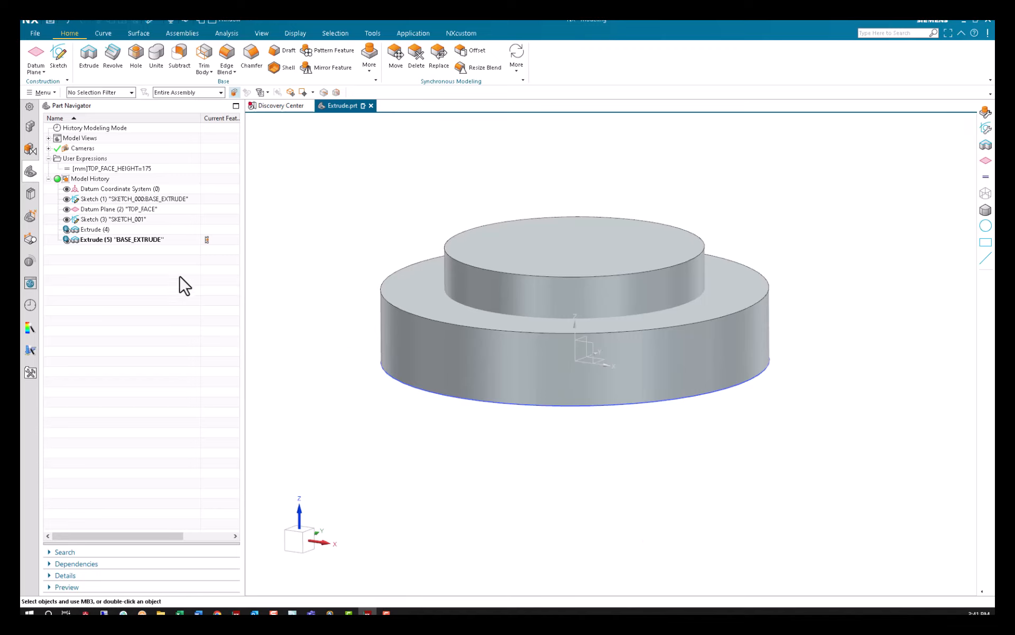
Edit BASE_EXTRUDE, review its Boolean options while keeping None, and change its body type to Sheet.
double_click(109, 241)
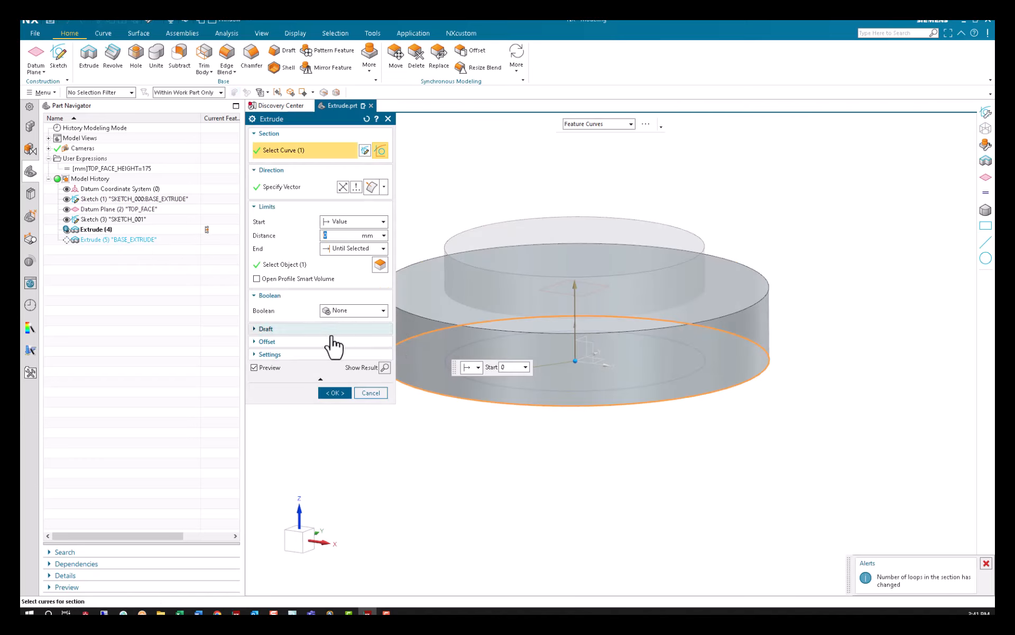
click(297, 355)
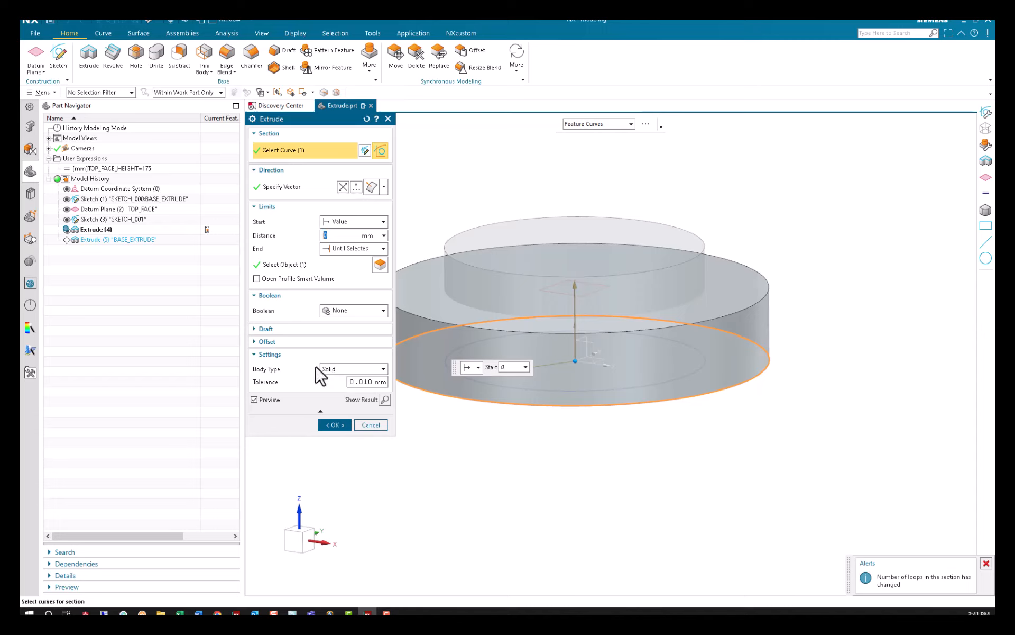
click(343, 314)
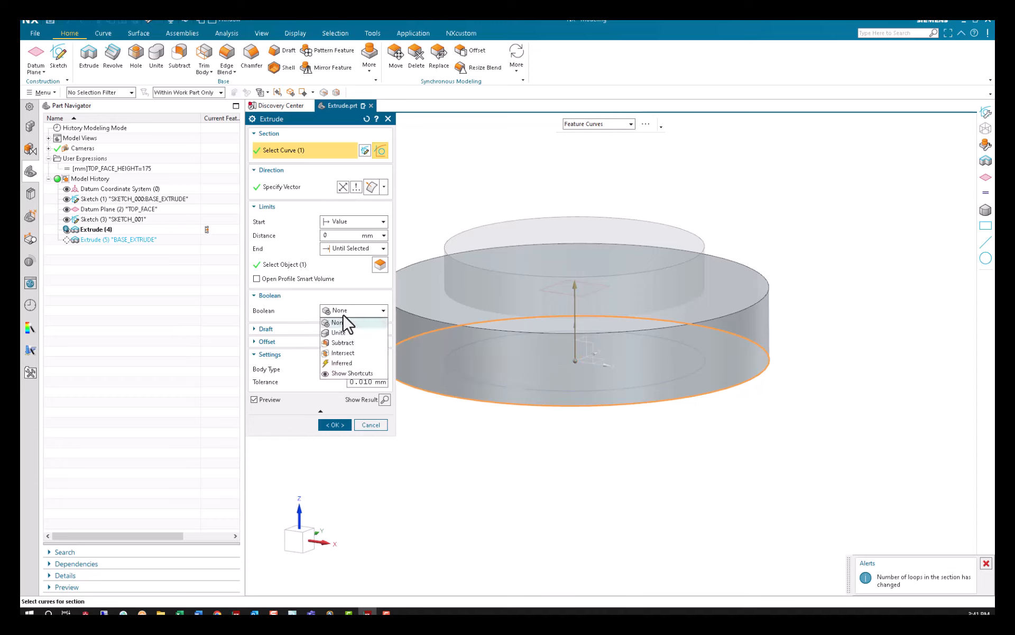
click(341, 322)
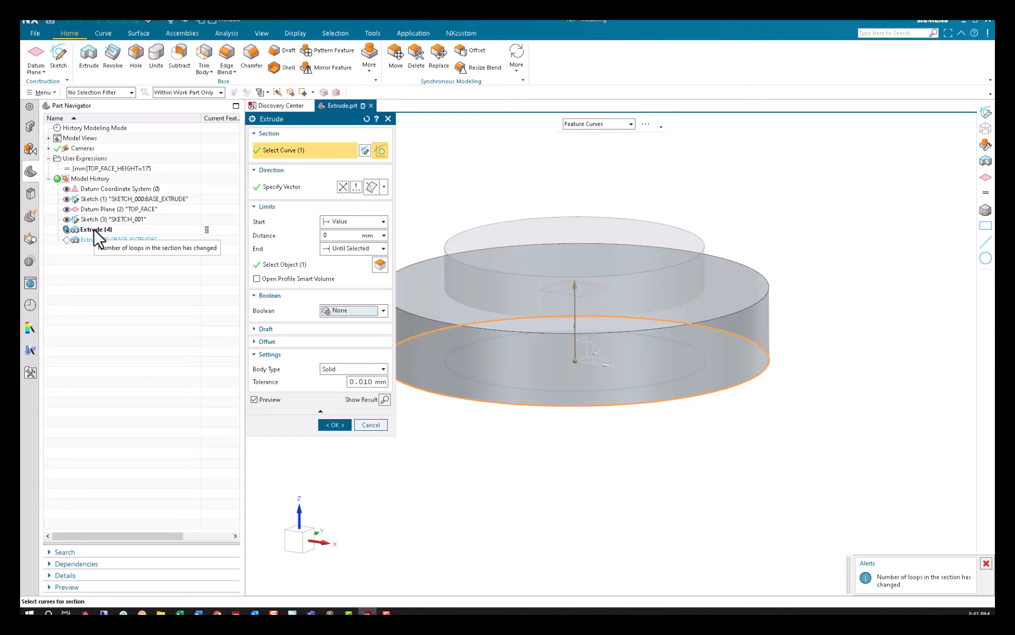
click(370, 369)
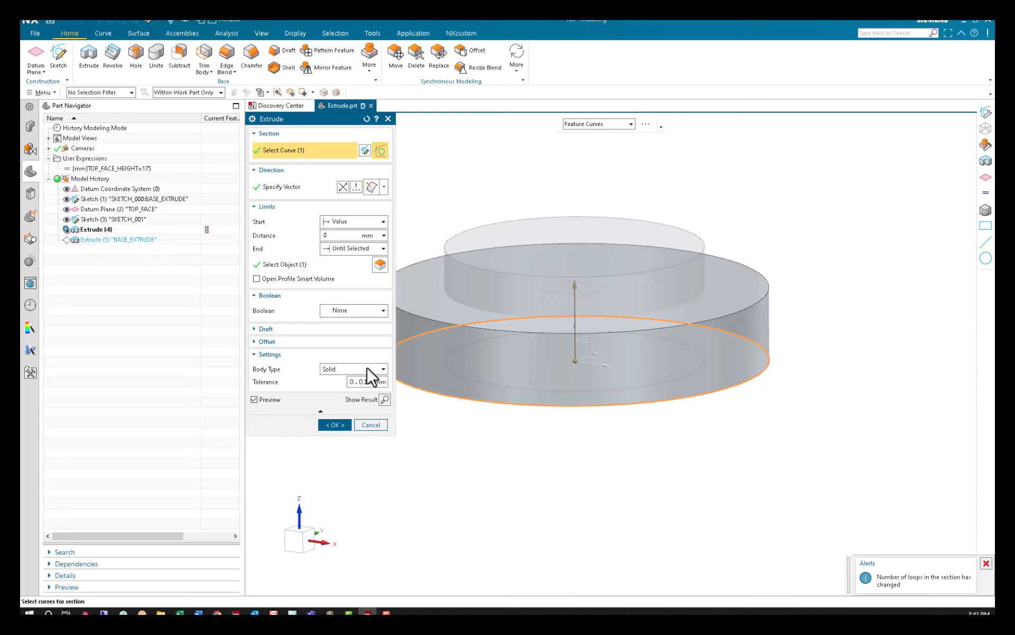
click(341, 388)
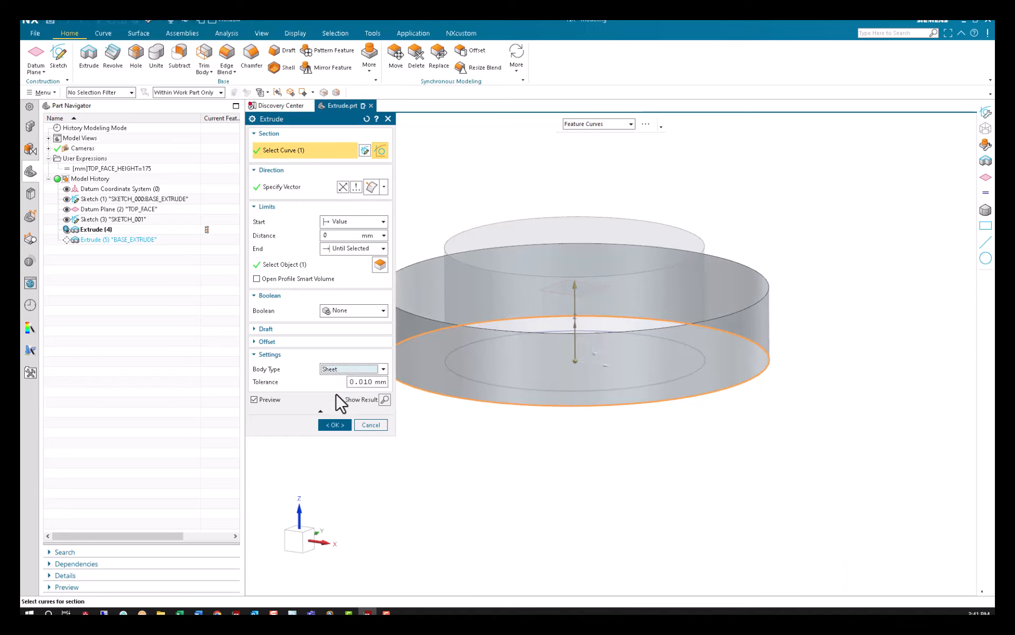
click(330, 425)
mouse_move(846, 390)
middle_down()
mouse_move(857, 449)
mouse_move(850, 370)
mouse_move(836, 394)
middle_up()
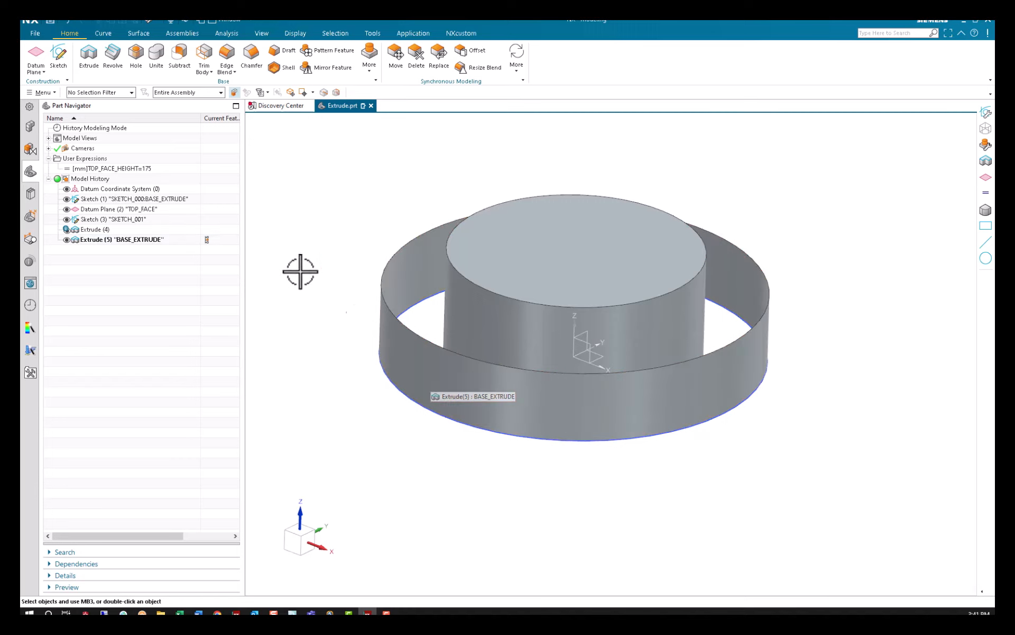
Set the body type of BASE_EXTRUDE back to Solid.
click(92, 233)
double_click(91, 240)
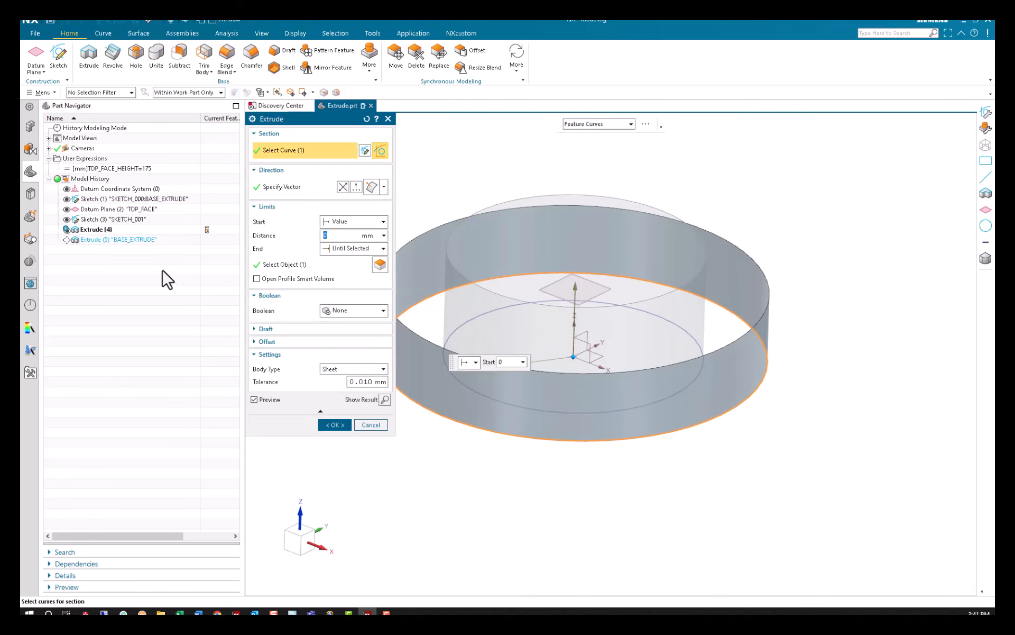
click(344, 369)
click(341, 377)
click(334, 426)
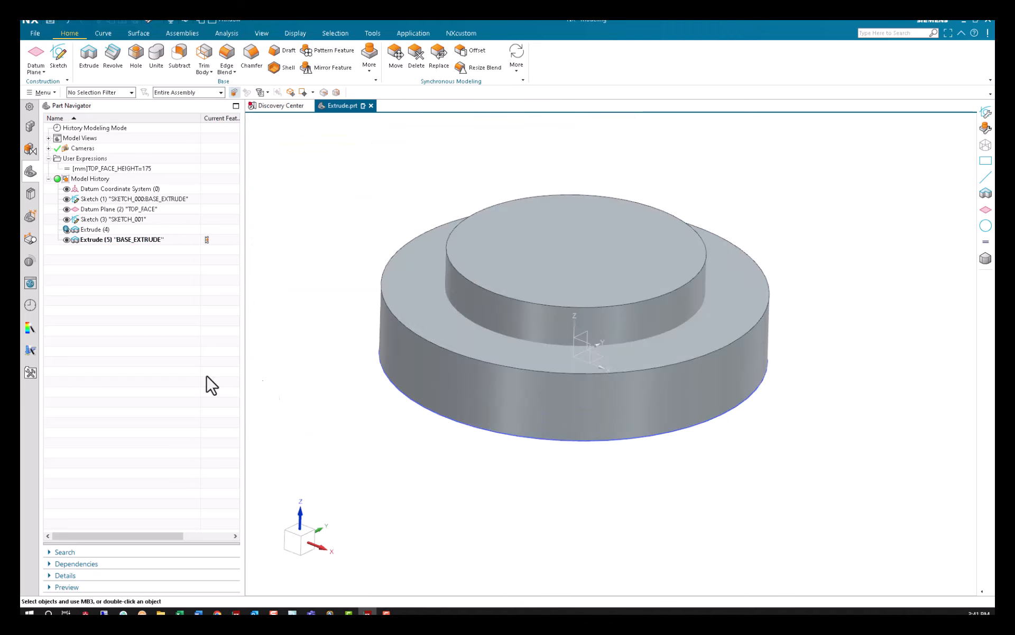
Identify which body each extrude creates and reorder BASE_EXTRUDE ahead of the smaller disc's extrude in the model history.
click(95, 240)
click(94, 231)
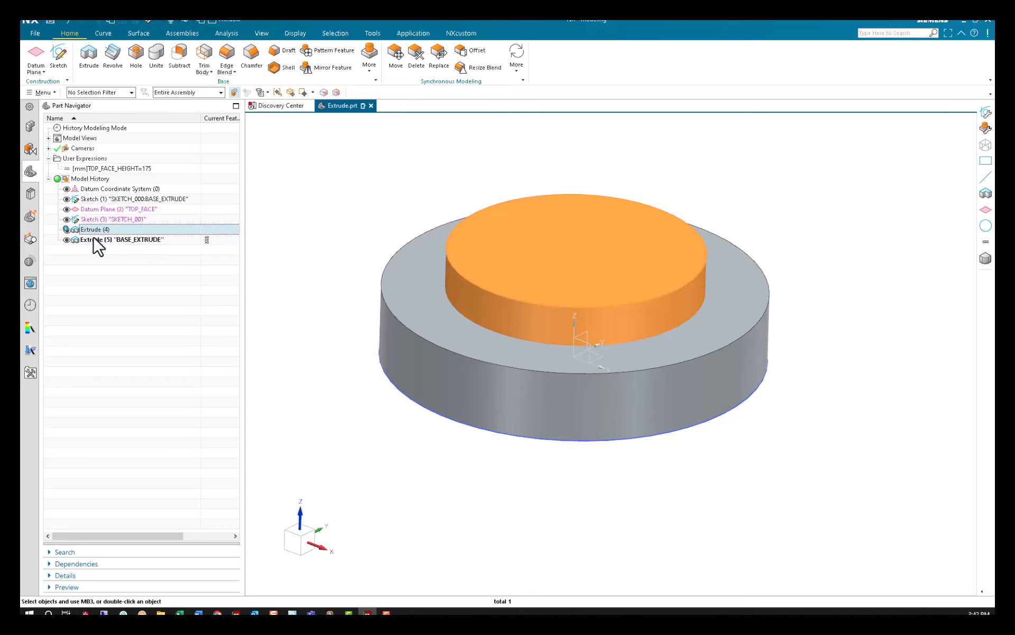
click(96, 241)
mouse_move(94, 238)
mouse_down()
mouse_move(98, 231)
mouse_move(108, 249)
mouse_move(106, 229)
mouse_up()
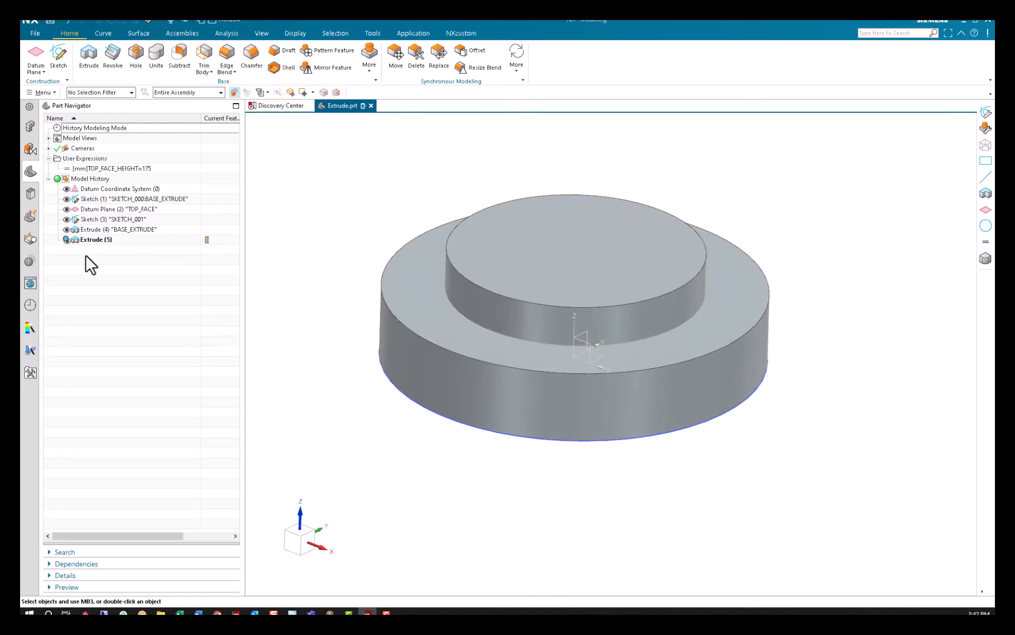
Open Extrude (5) to check its Boolean setting against the base disc, and leave it without changes.
click(102, 231)
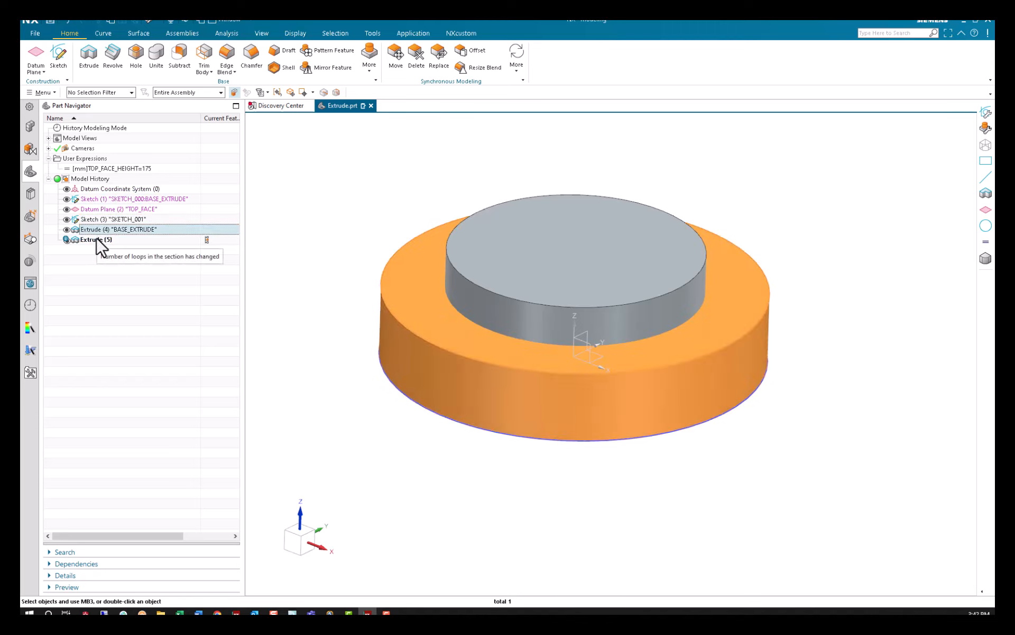
double_click(99, 242)
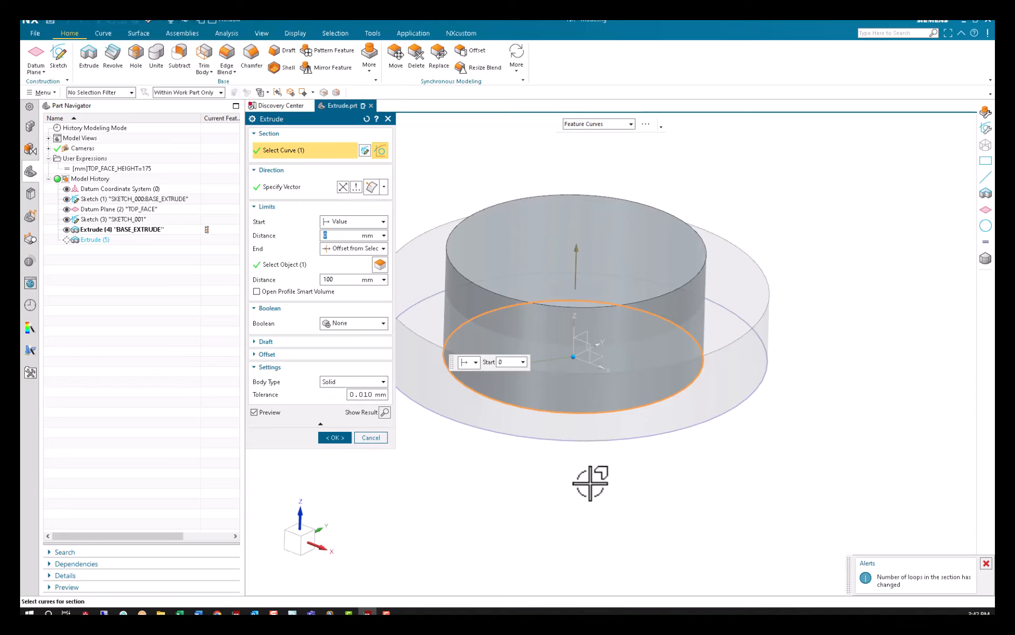
middle_drag(785, 498, 776, 476)
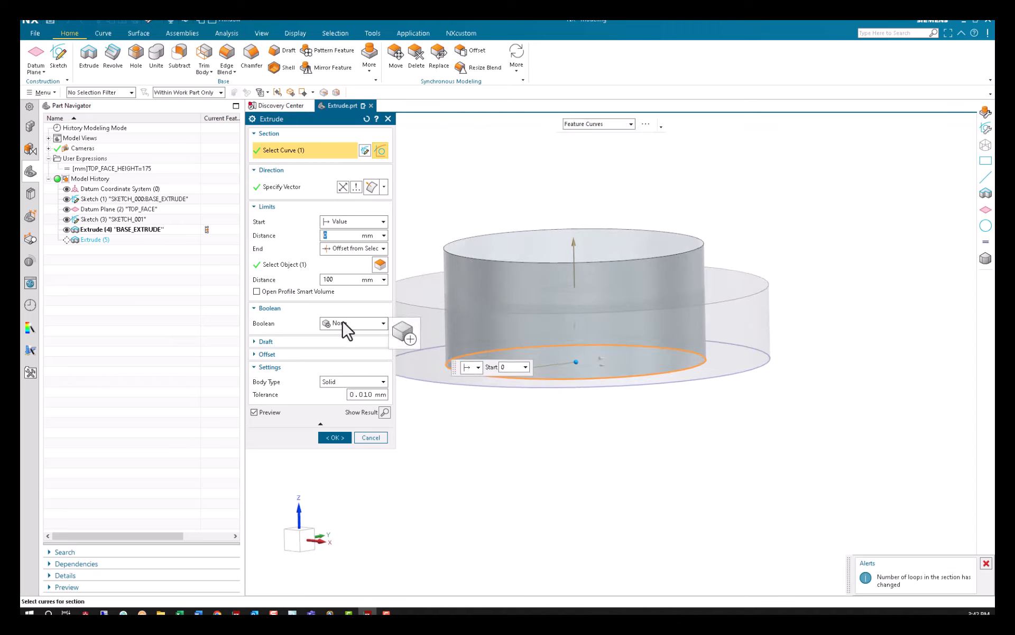
click(372, 438)
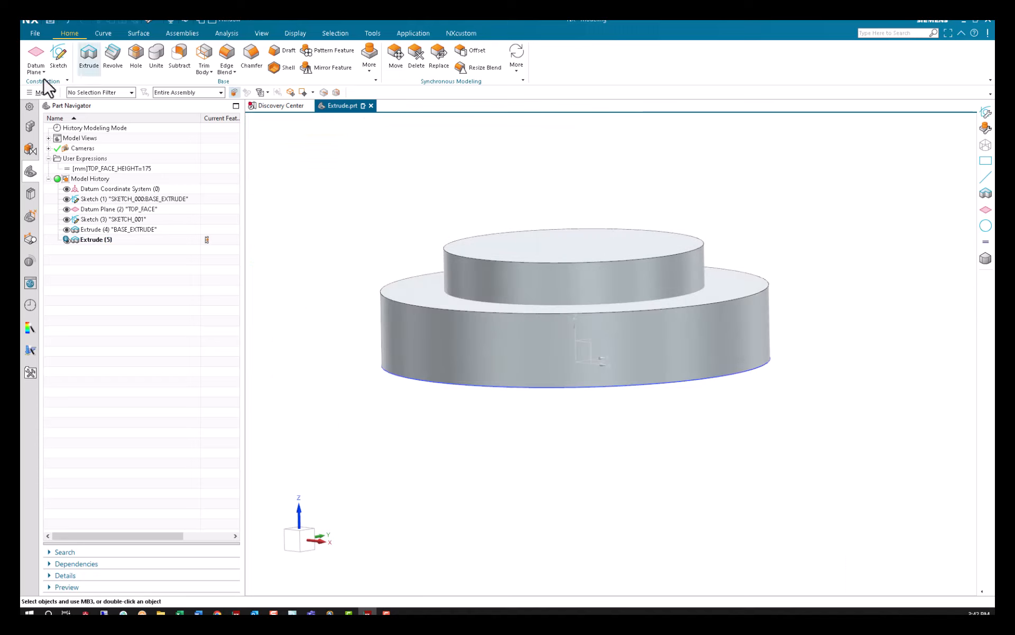
Set the selection filter to Solid Body and turn off Timestamp Order for the model history.
click(79, 92)
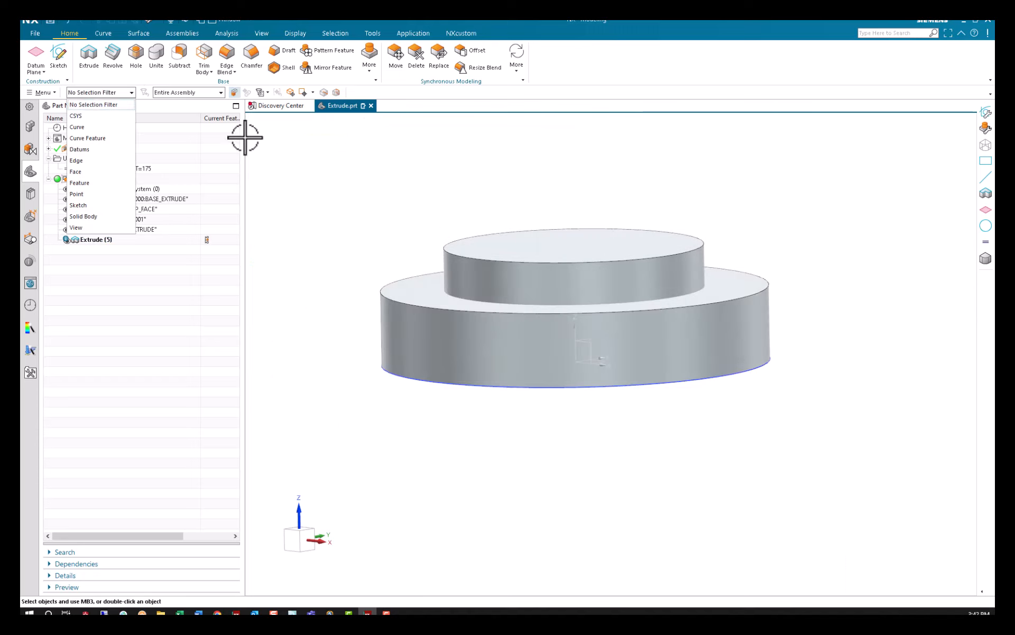
click(95, 217)
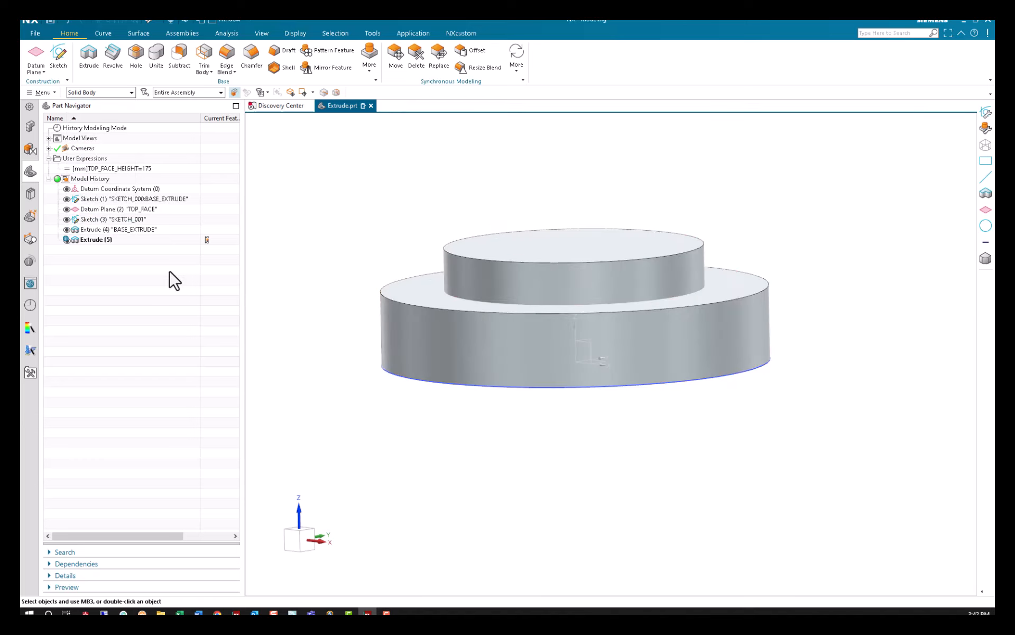
click(115, 267)
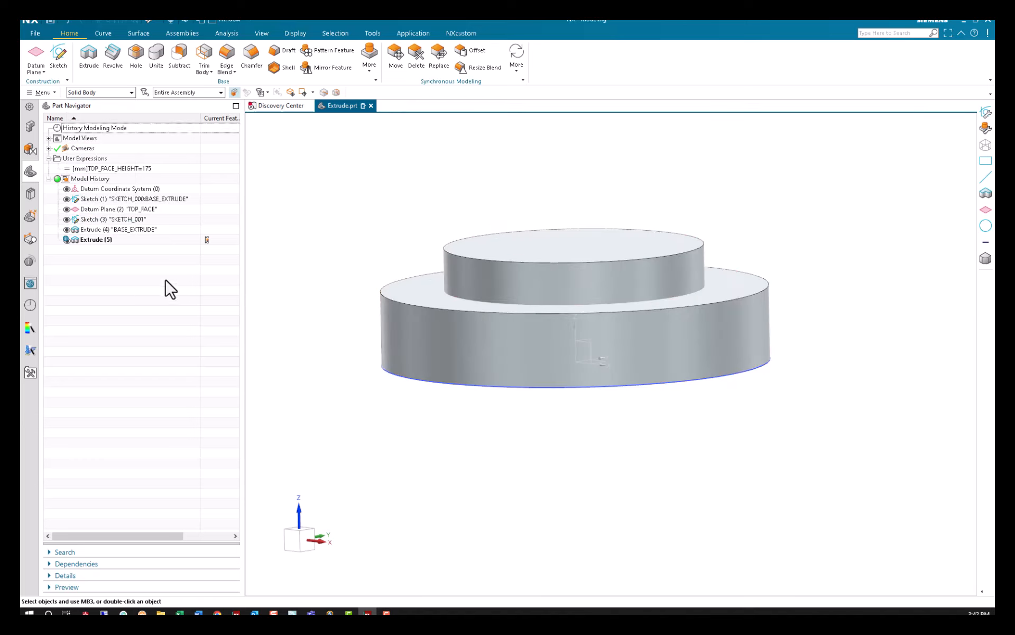
right_click(116, 268)
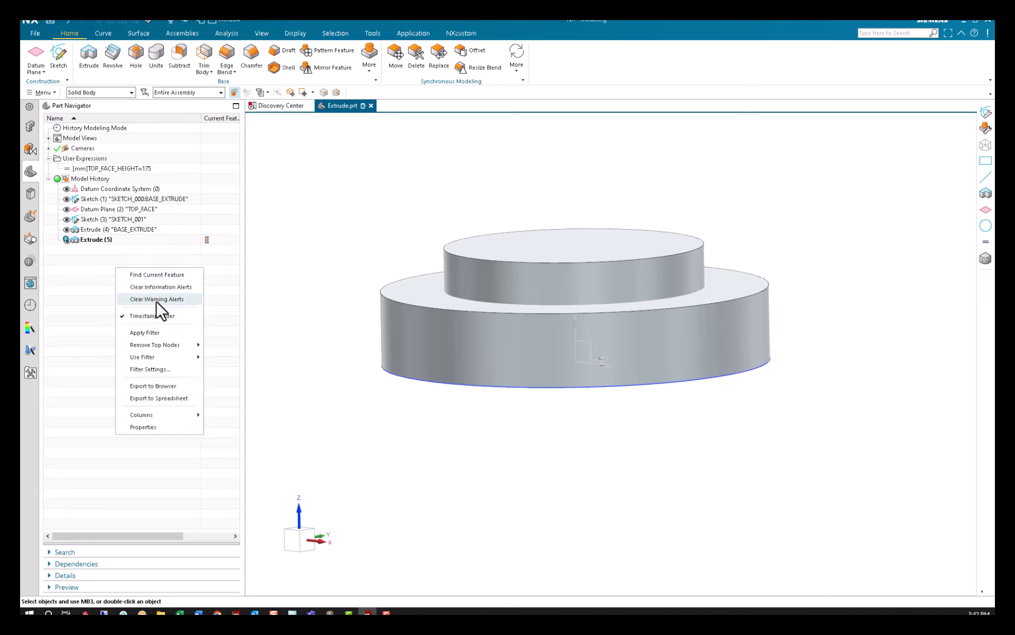
click(158, 316)
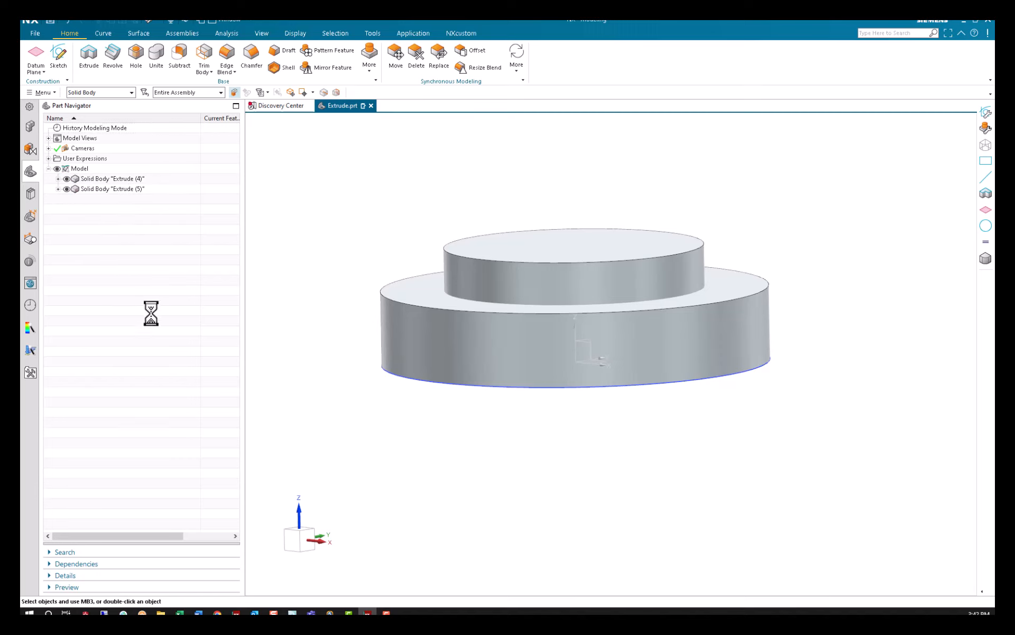
Examine each solid body and its parent features by expanding both down to their sketches and datum planes, and restore Timestamp Order.
click(102, 180)
click(99, 189)
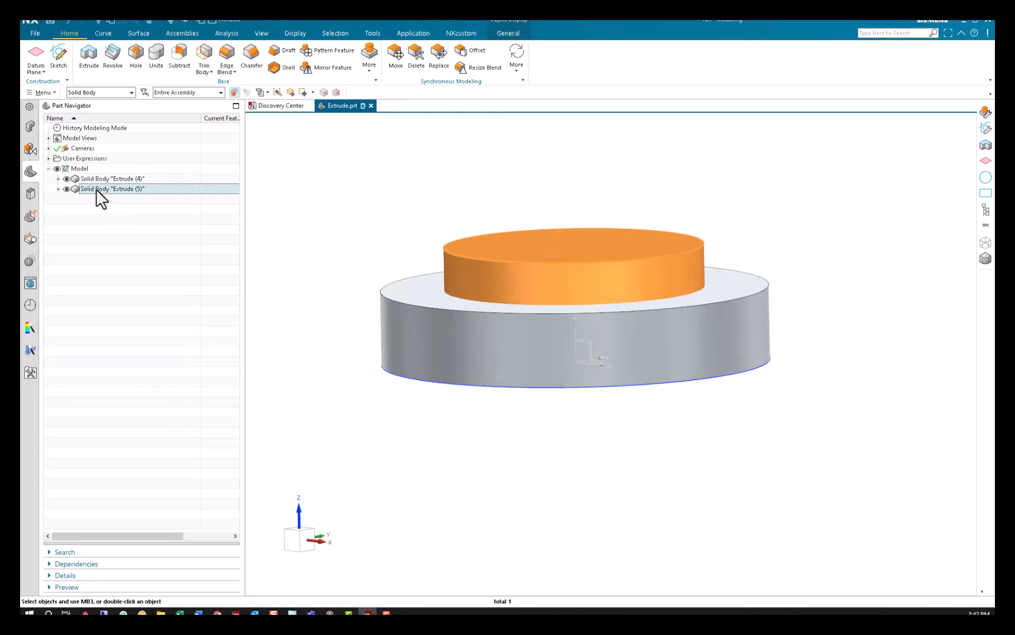
click(77, 179)
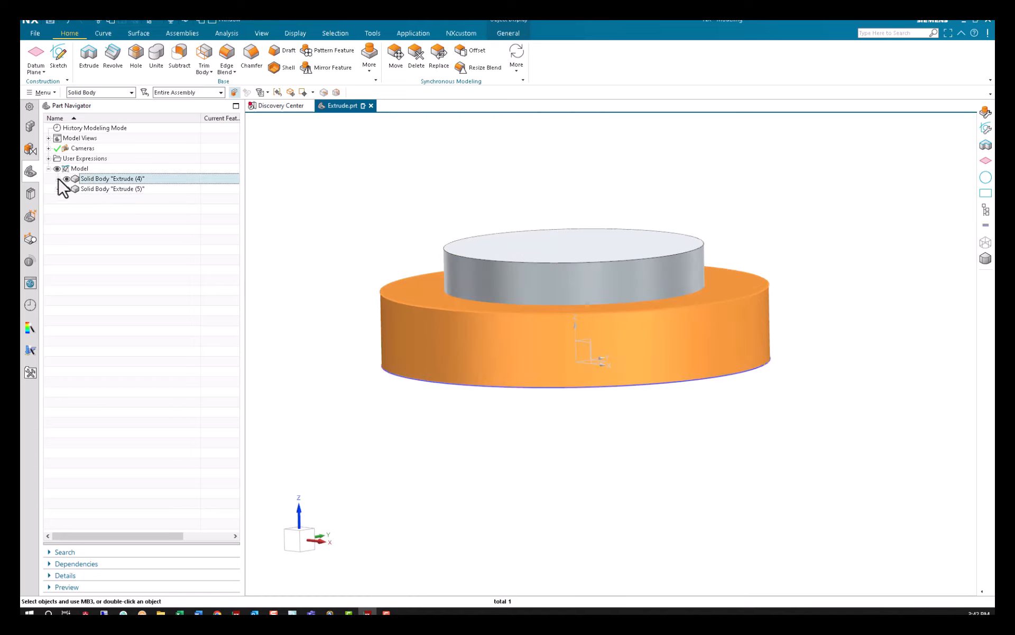
click(58, 179)
click(58, 199)
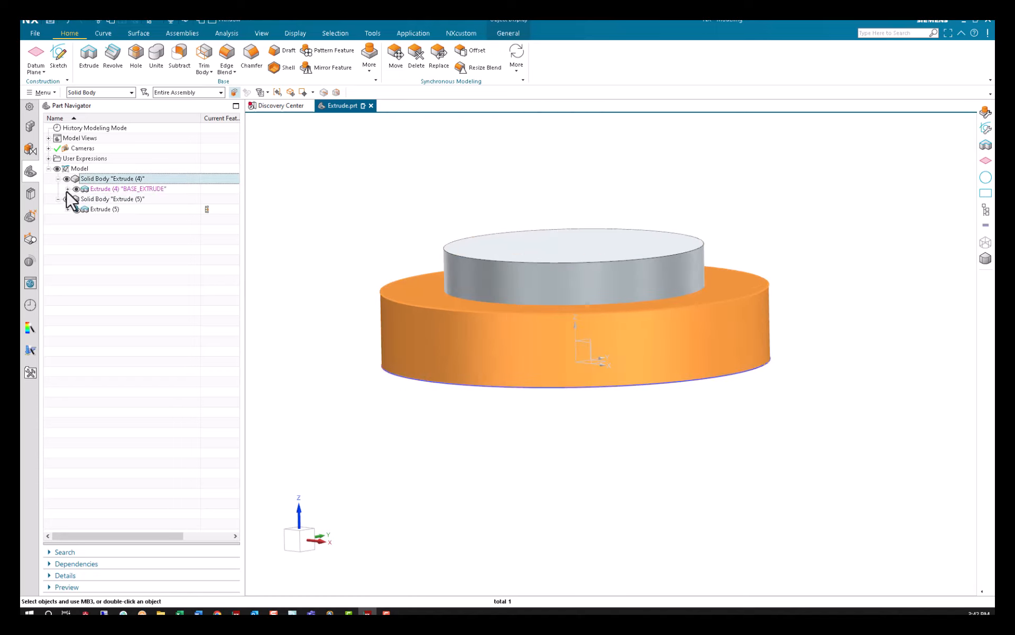
click(68, 189)
click(68, 230)
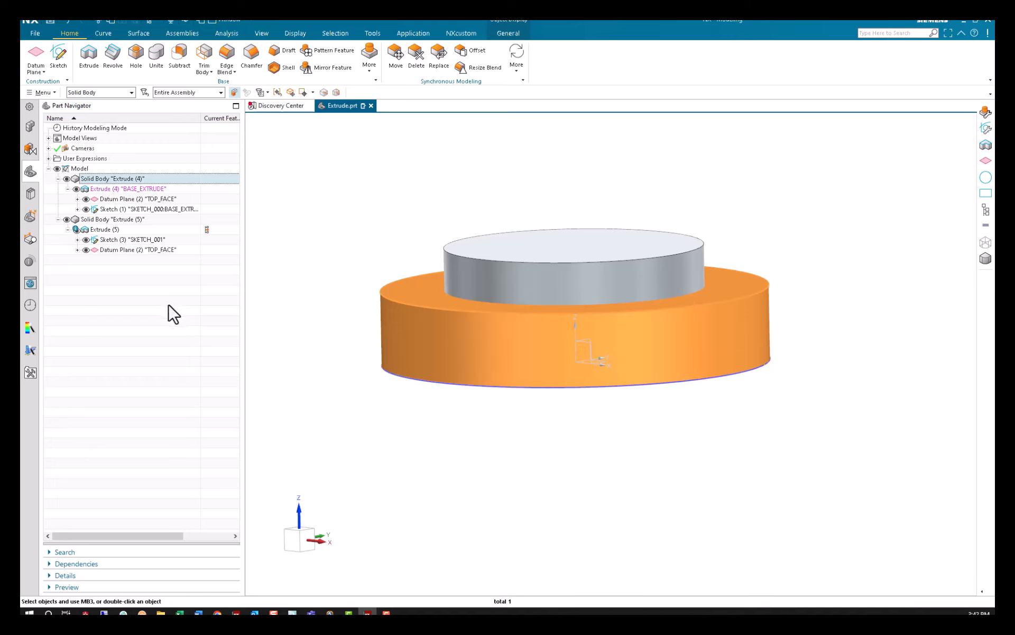
right_click(168, 306)
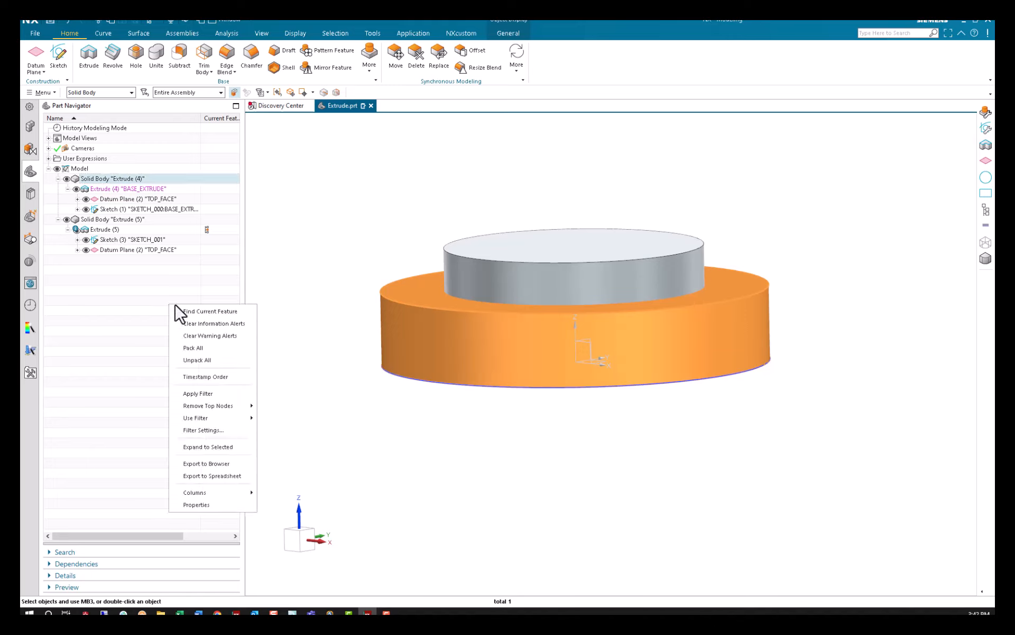
click(207, 376)
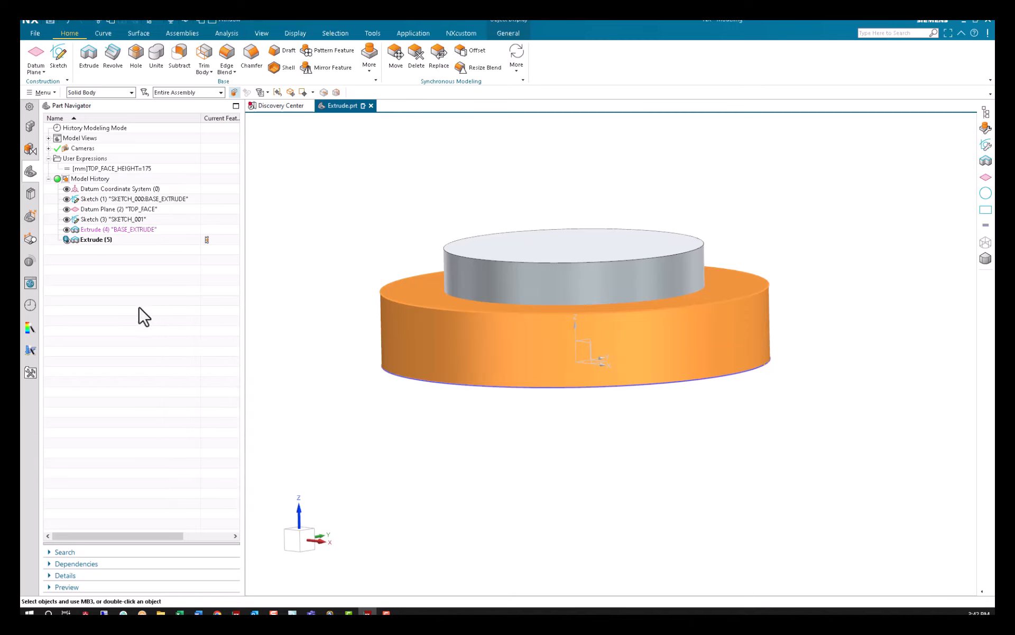
Edit Extrude (5) and set its Boolean to Unite with the base disc body, keeping the body type Solid.
click(98, 230)
double_click(93, 242)
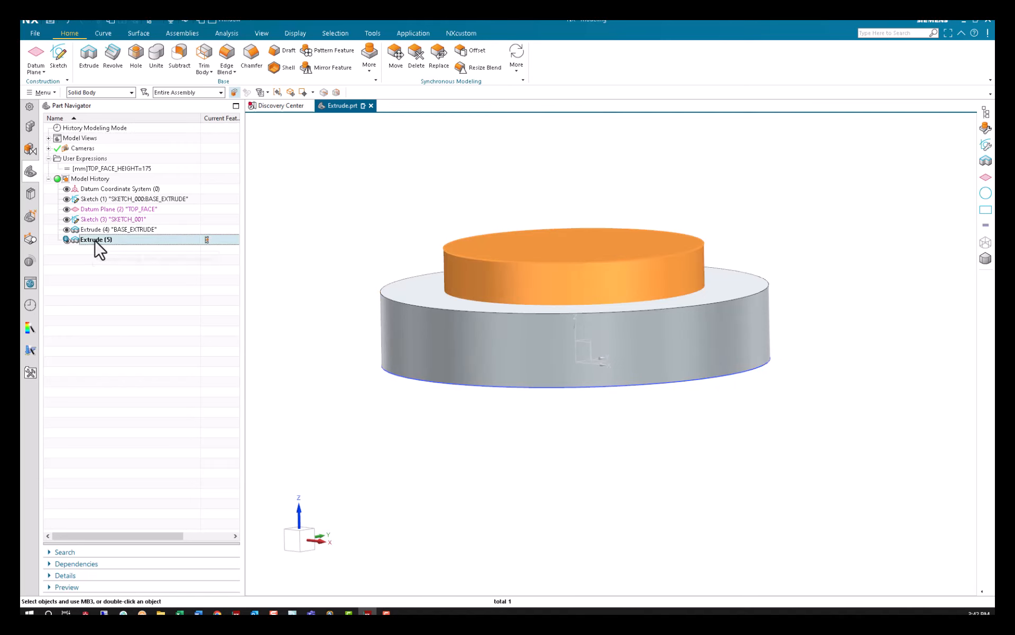
click(359, 385)
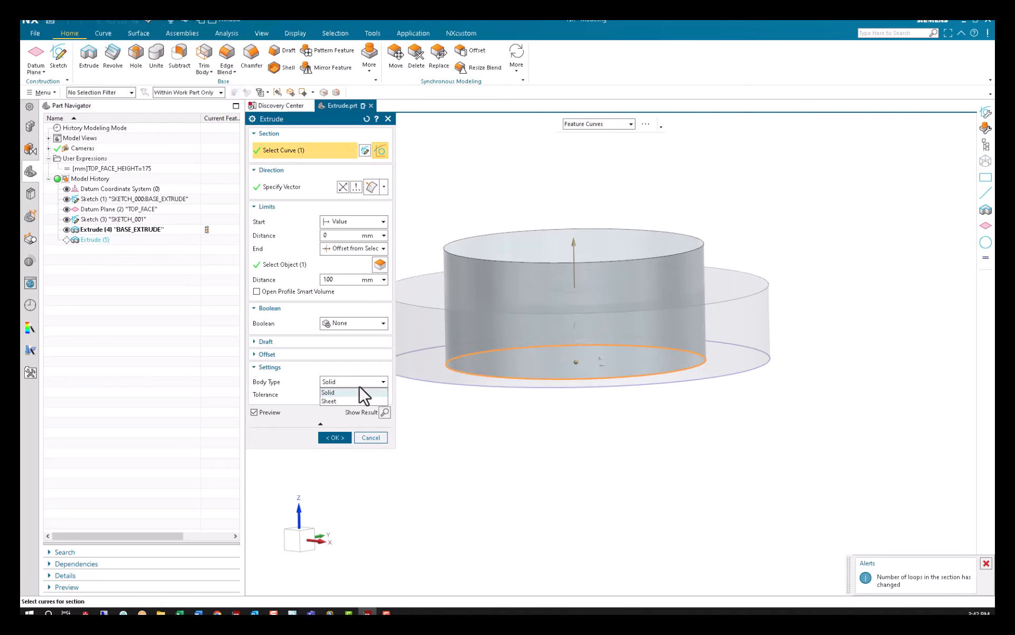
click(359, 386)
click(357, 310)
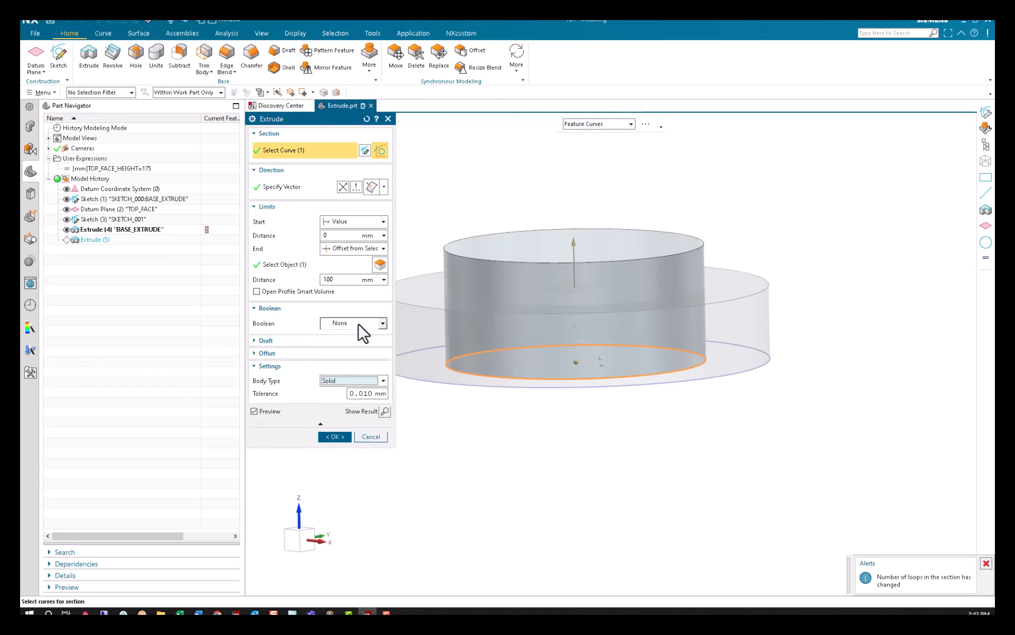
click(358, 323)
click(347, 346)
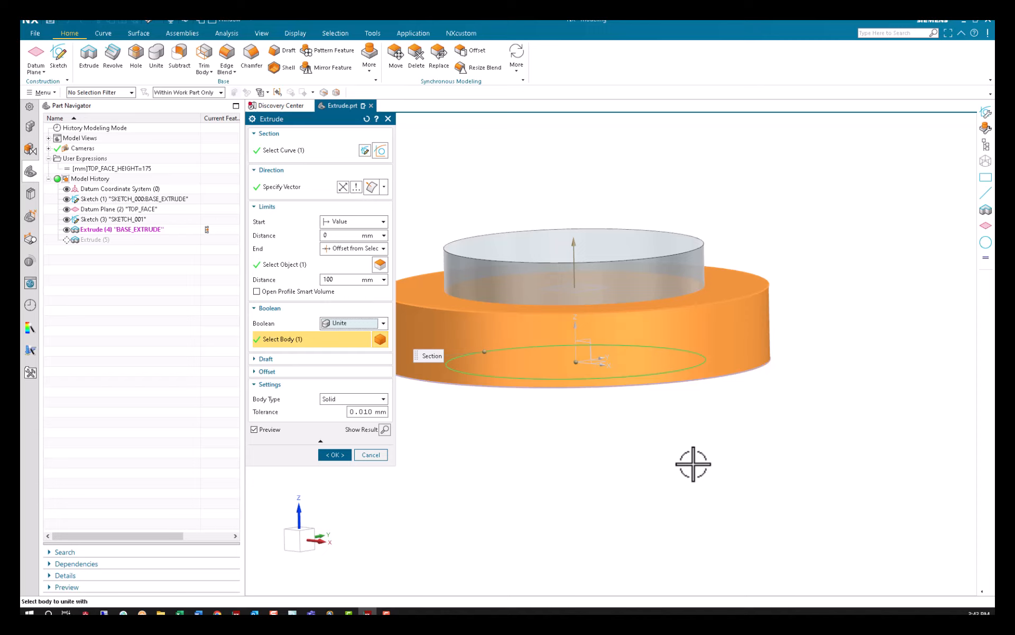
click(335, 455)
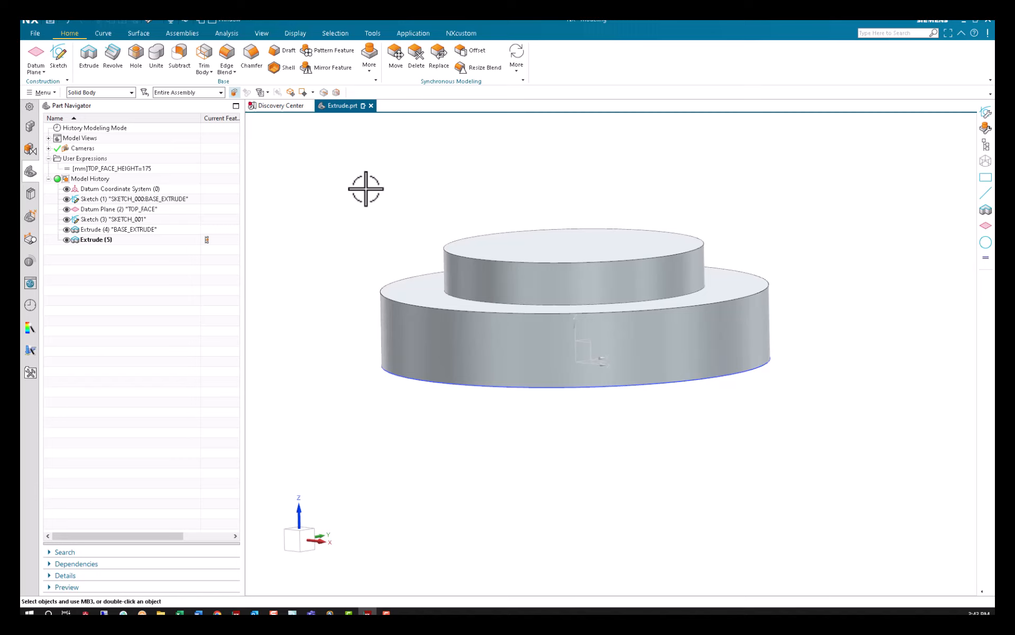
Make the TOP_FACE datum plane the current feature and widen the model history tree to show more of its columns.
middle_drag(366, 188, 349, 220)
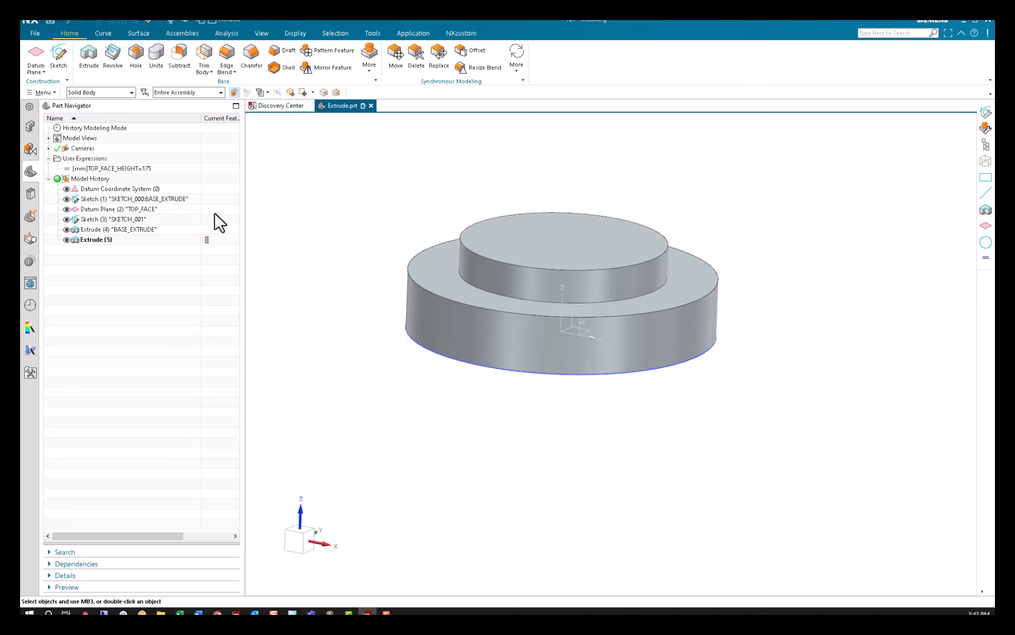
click(180, 210)
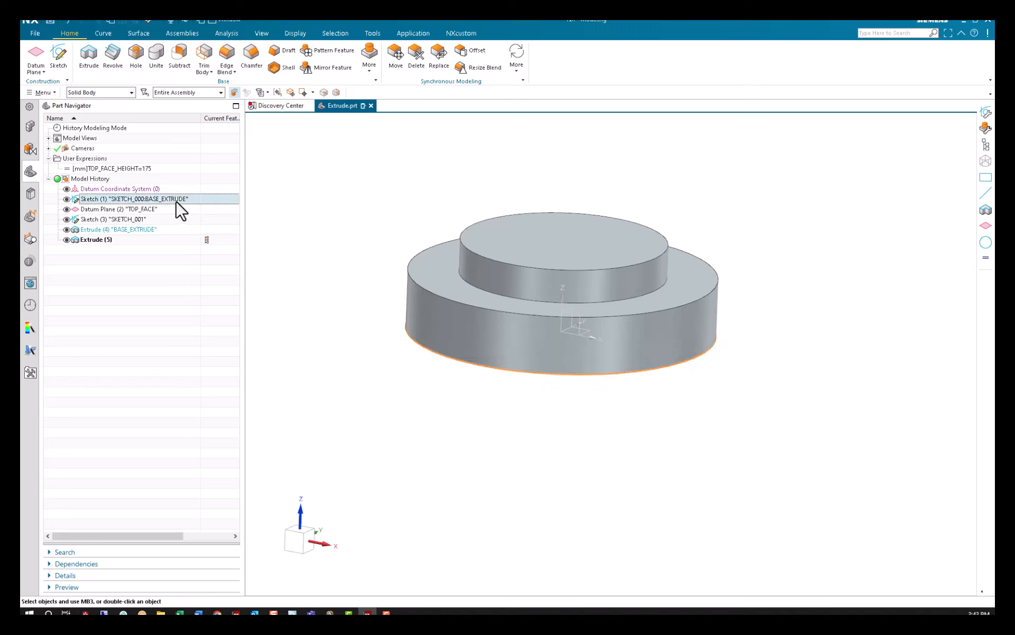
click(210, 210)
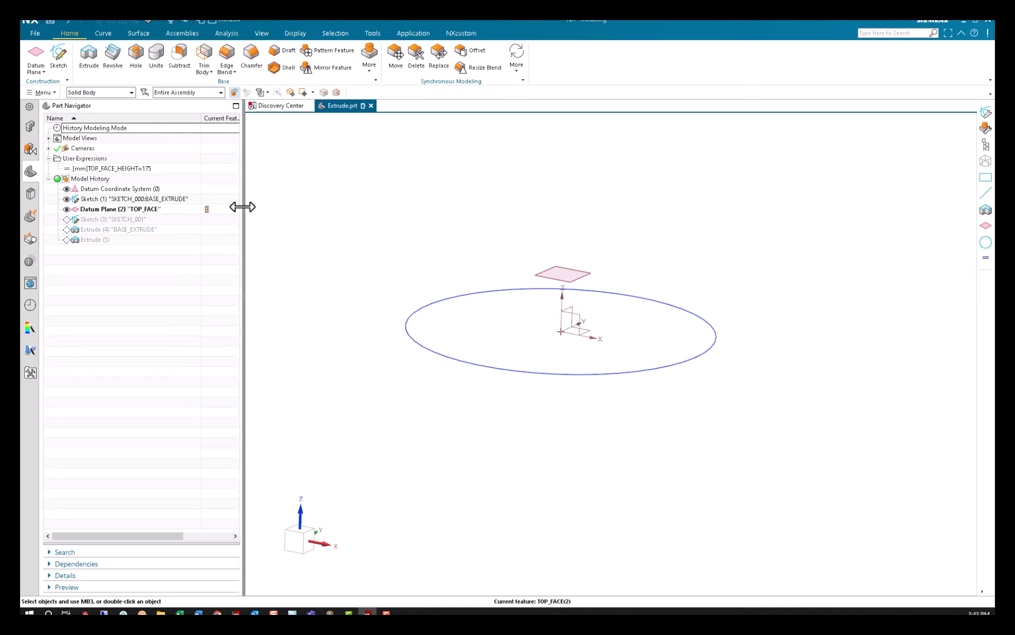
drag(243, 207, 295, 210)
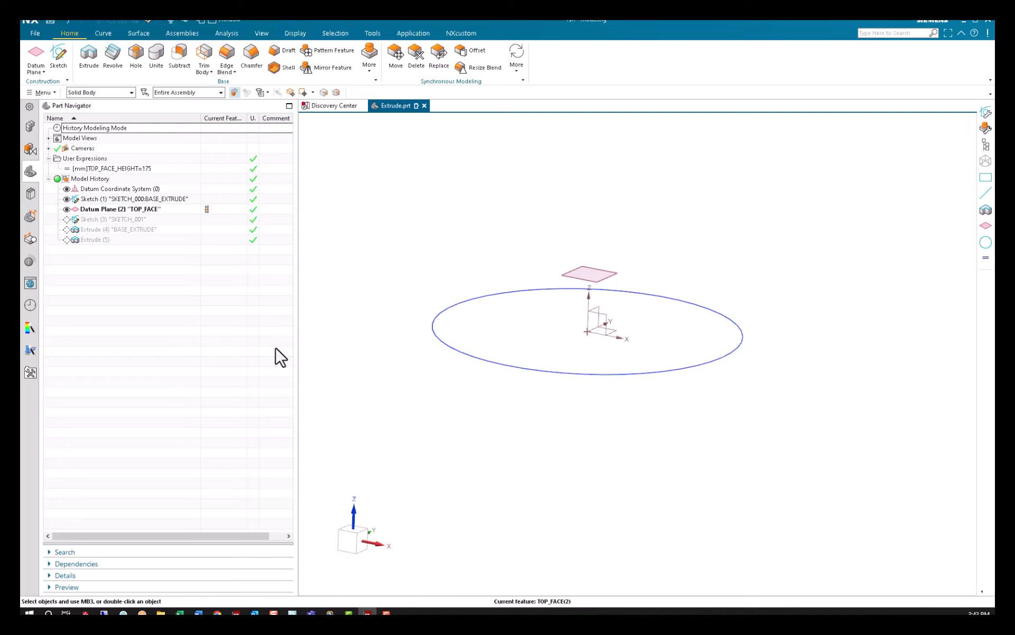
Offset the base sketch circle outward by 10 mm with an associative Offset Curve, and review the new curve's parameters.
click(103, 33)
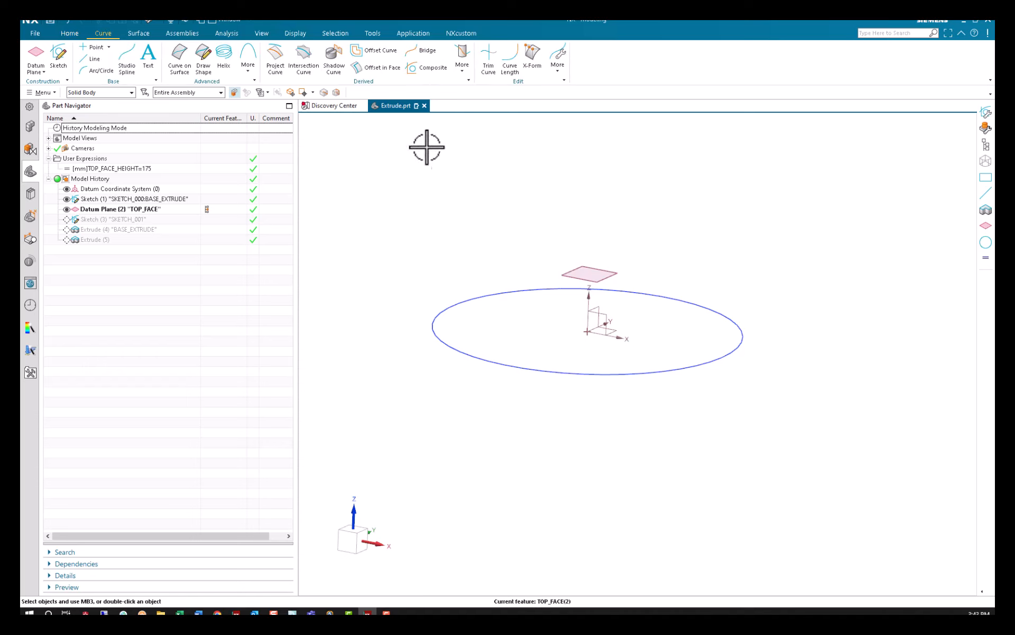
click(377, 51)
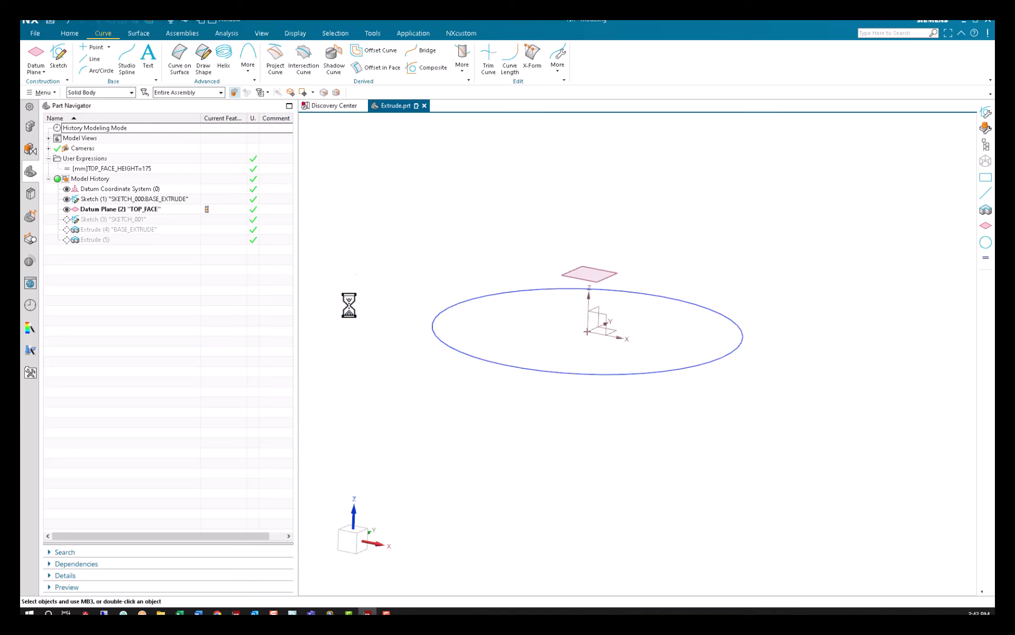
click(471, 357)
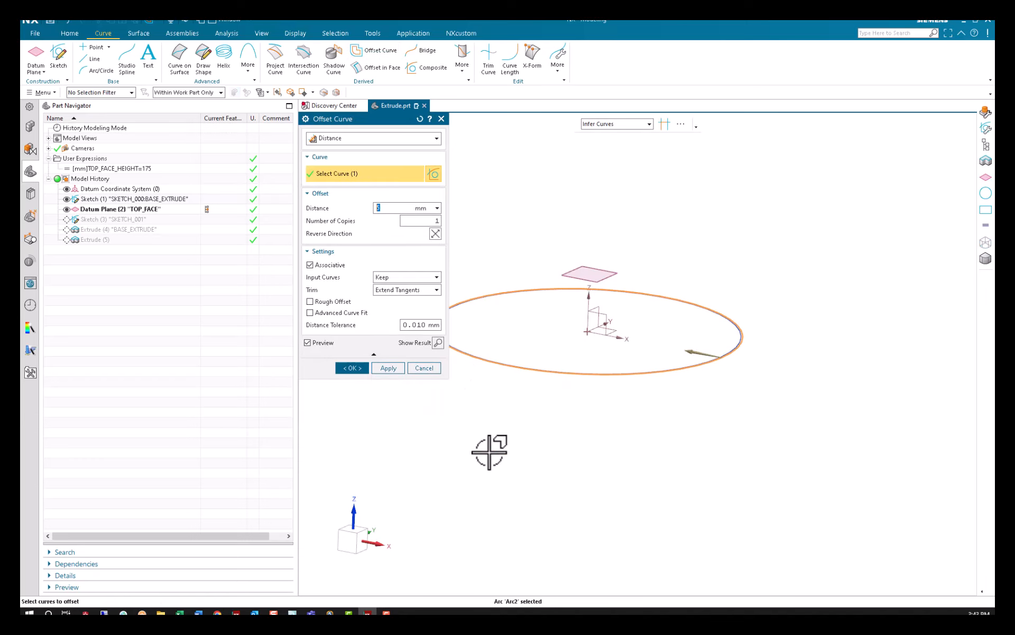
click(435, 233)
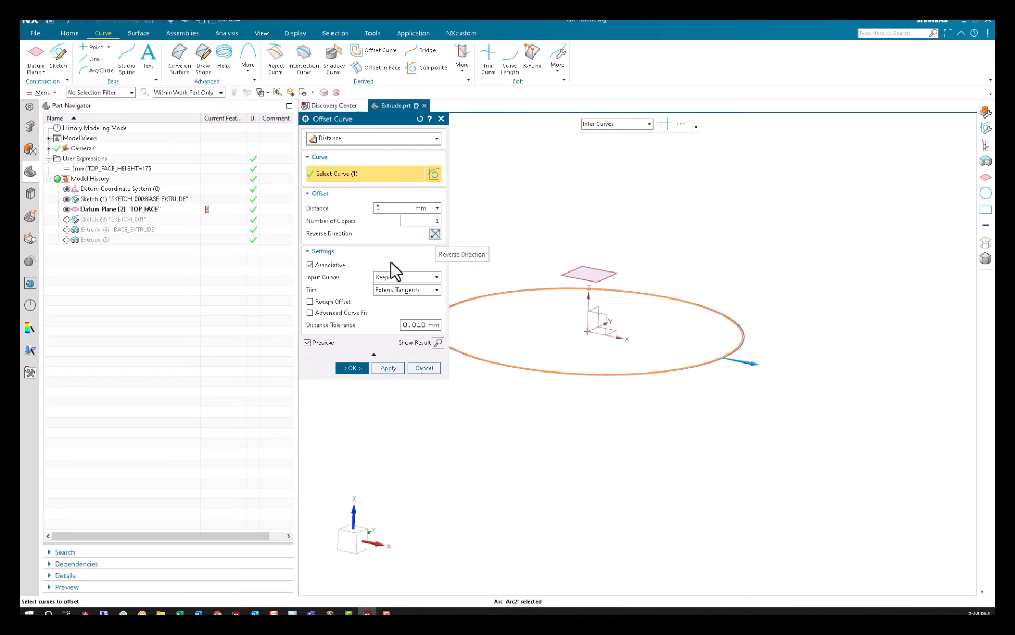
double_click(377, 208)
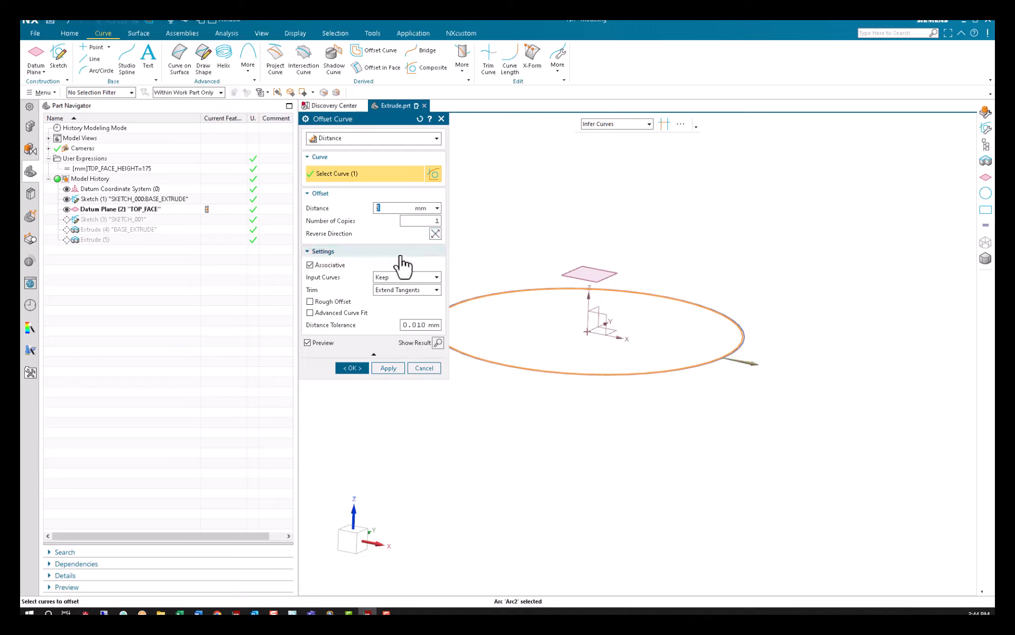
text(10)
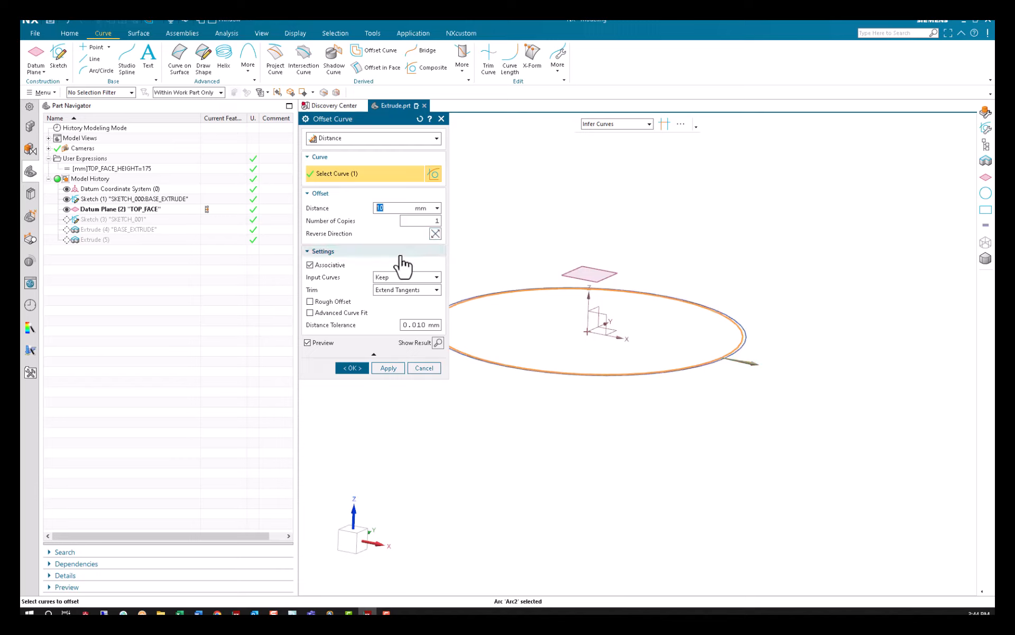
click(350, 369)
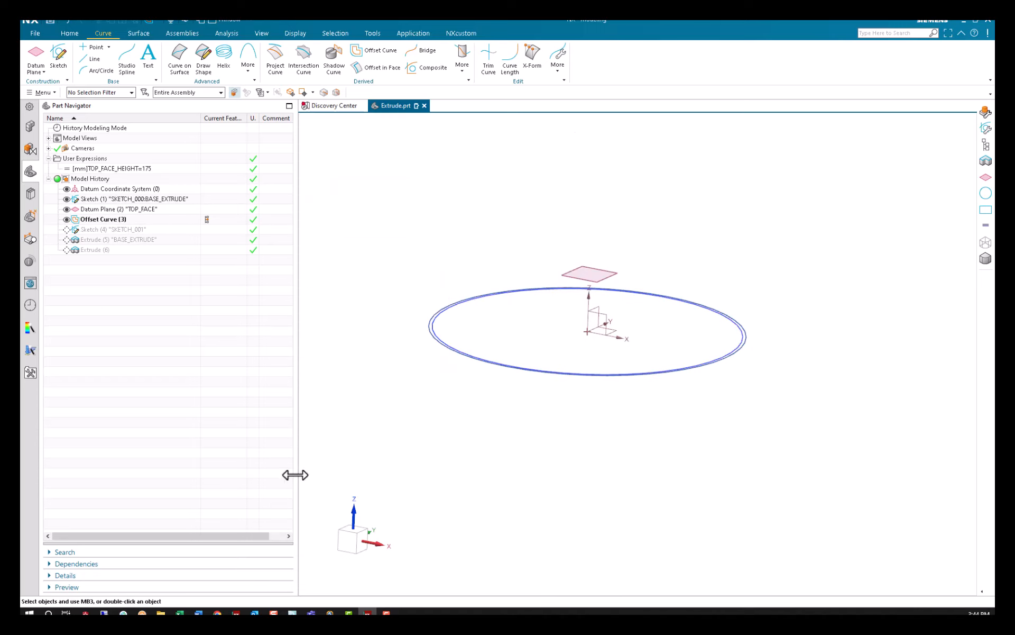
double_click(103, 219)
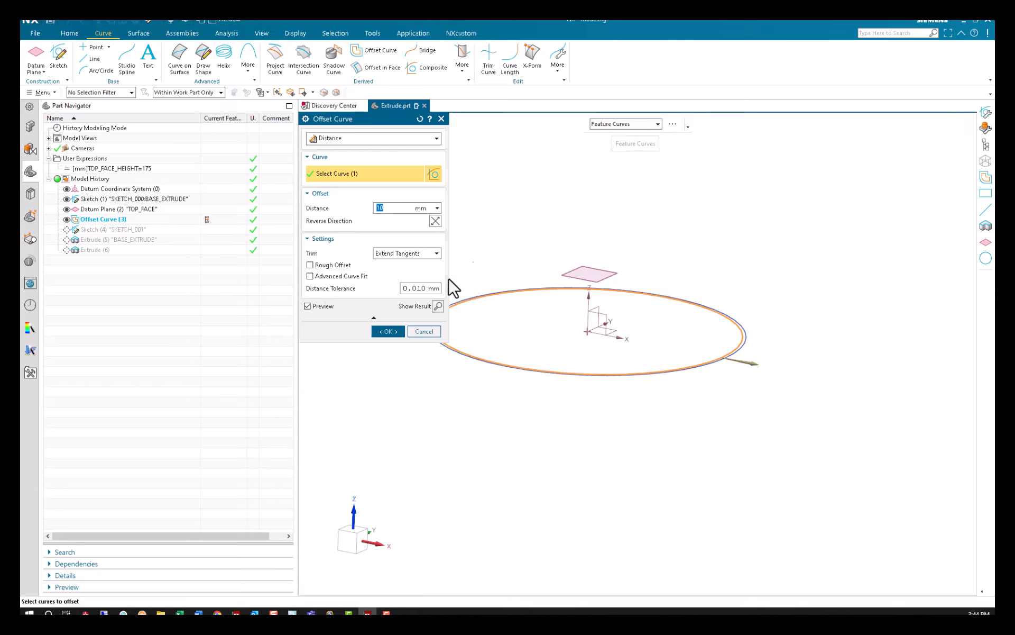
click(387, 331)
Start an Extrude and select the offset circle as its section using the Feature Curves rule instead of Single Curve.
mouse_move(432, 256)
middle_down()
mouse_move(423, 234)
mouse_move(414, 243)
mouse_move(423, 252)
middle_up()
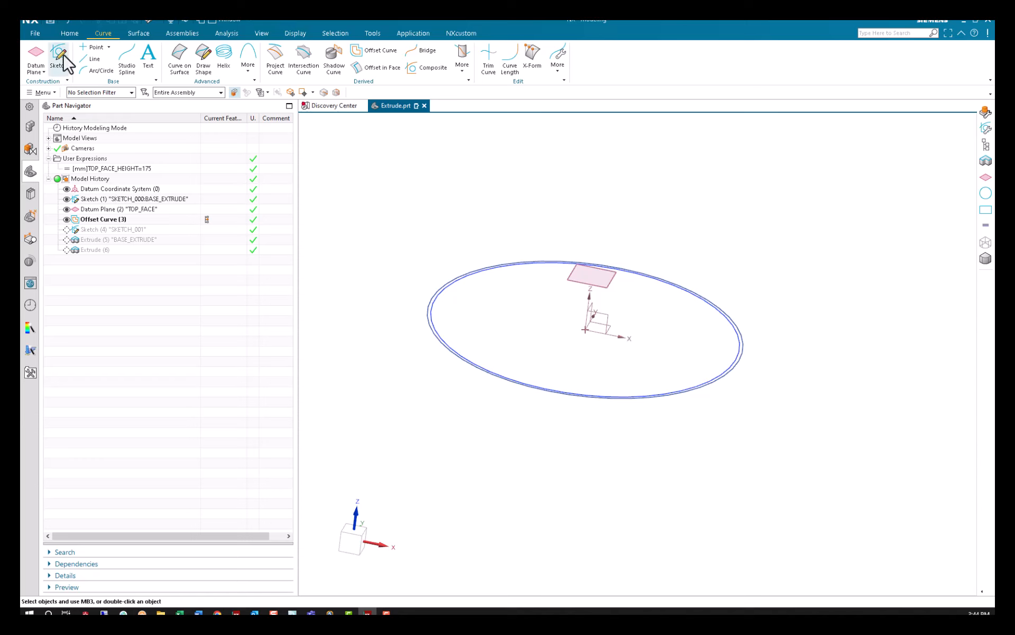
click(70, 33)
click(88, 55)
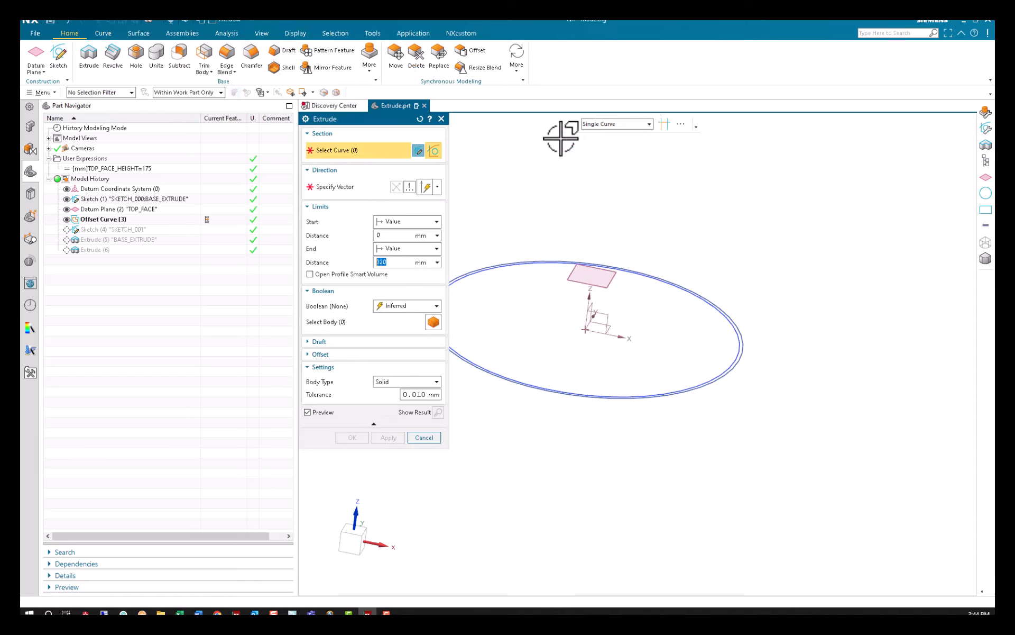
click(105, 220)
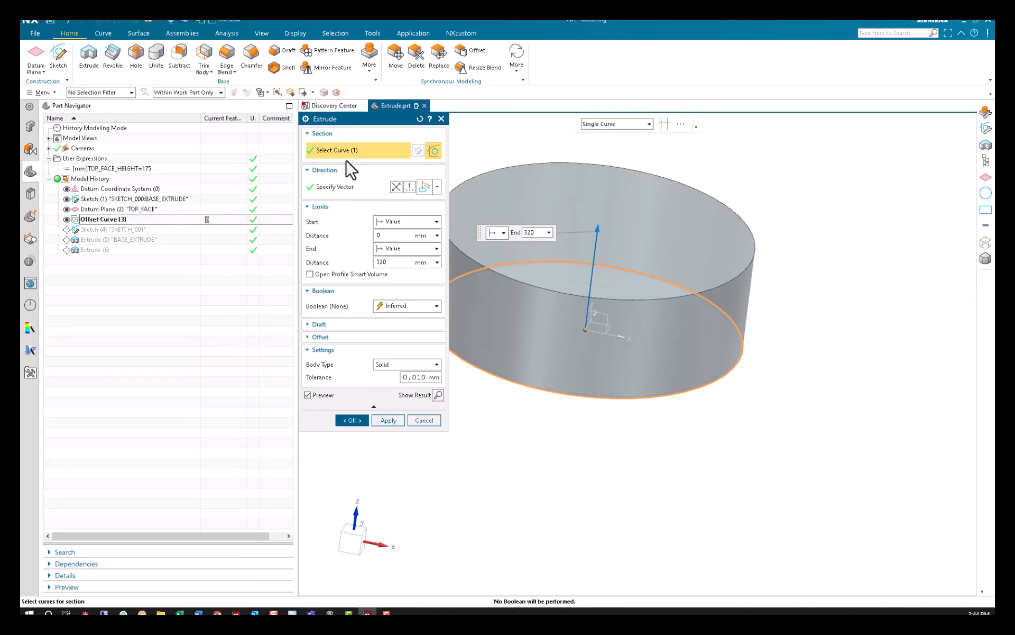
shift+click(532, 265)
click(617, 123)
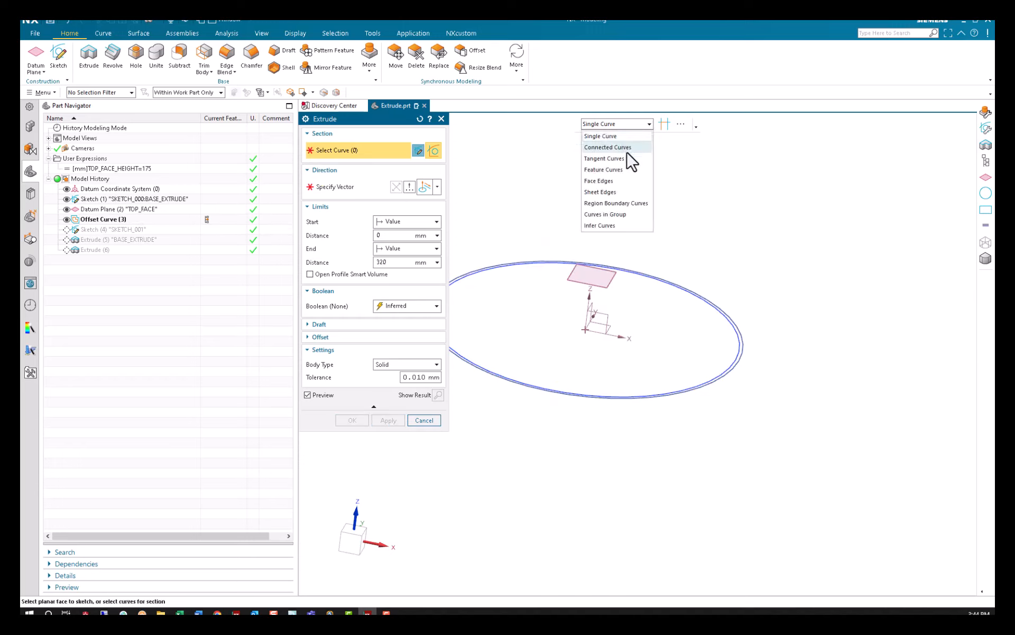
click(628, 174)
click(98, 220)
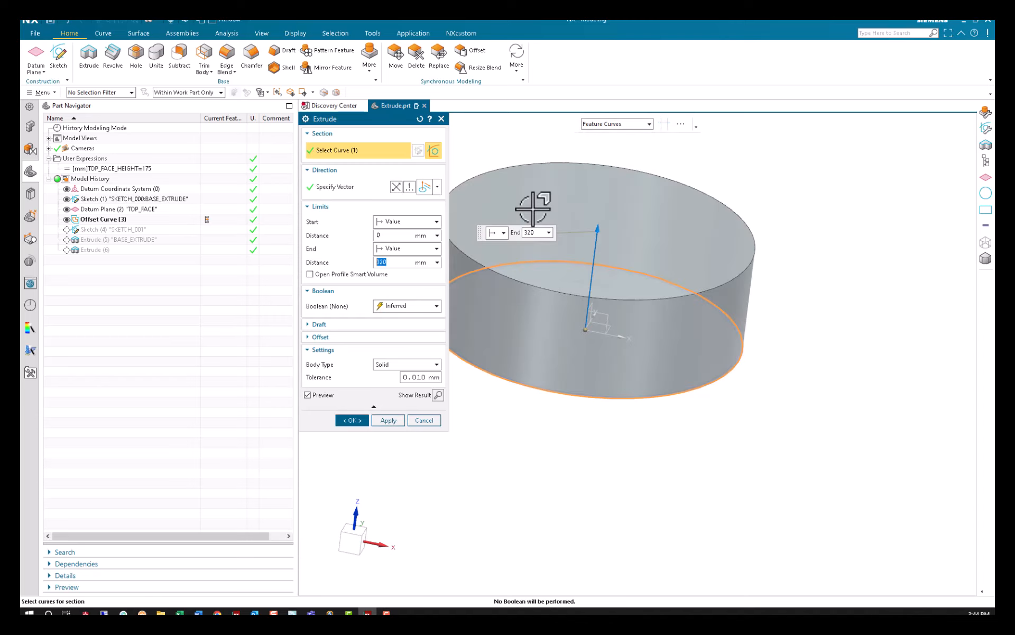
middle_drag(686, 544, 658, 471)
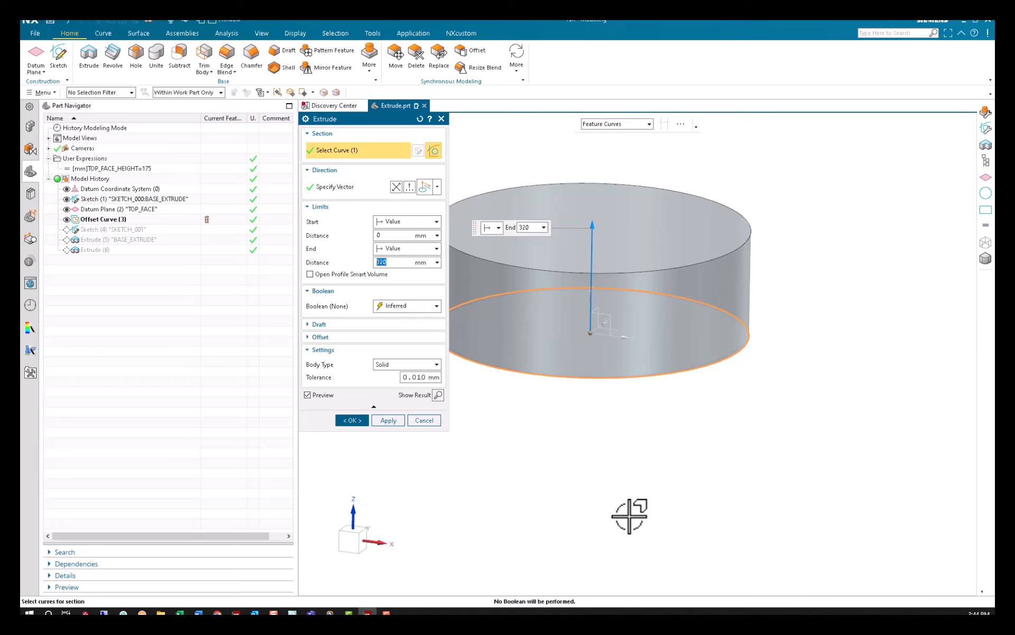
Show the extrude's offset settings and open the choice of offset types.
click(356, 336)
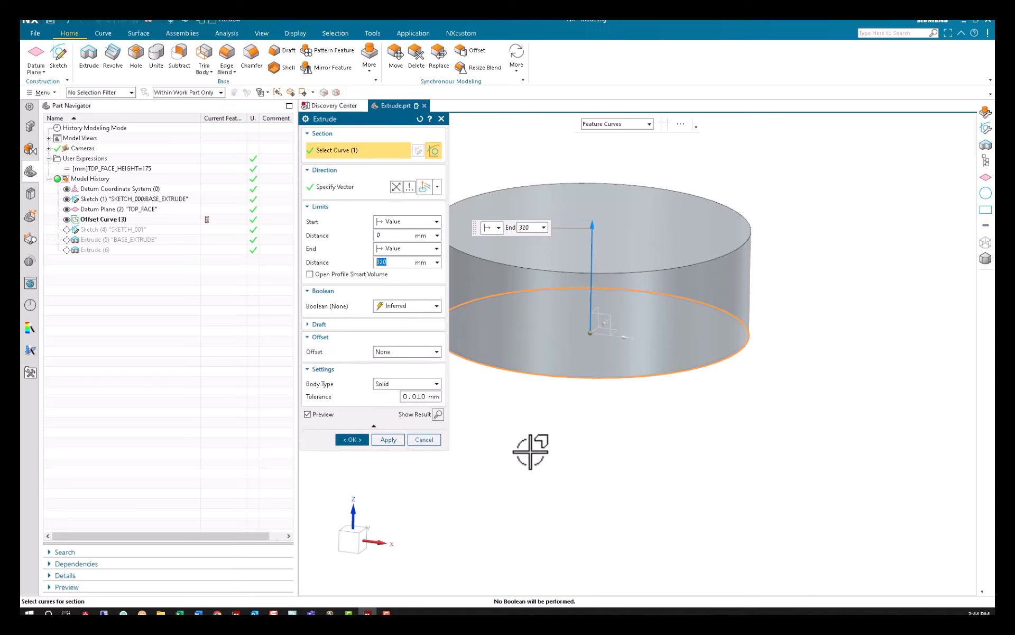
click(412, 352)
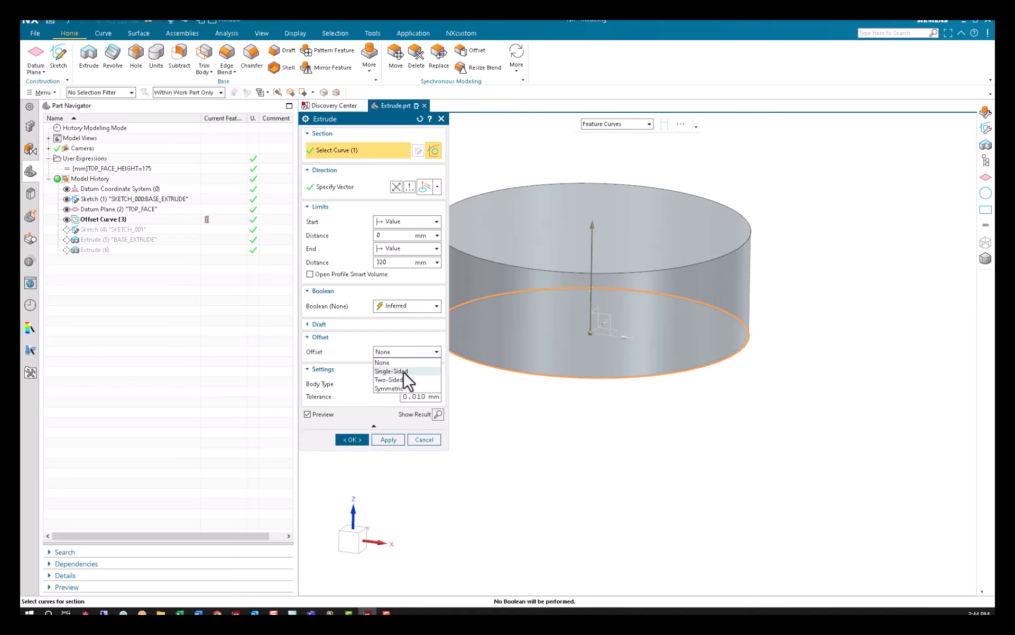
click(400, 370)
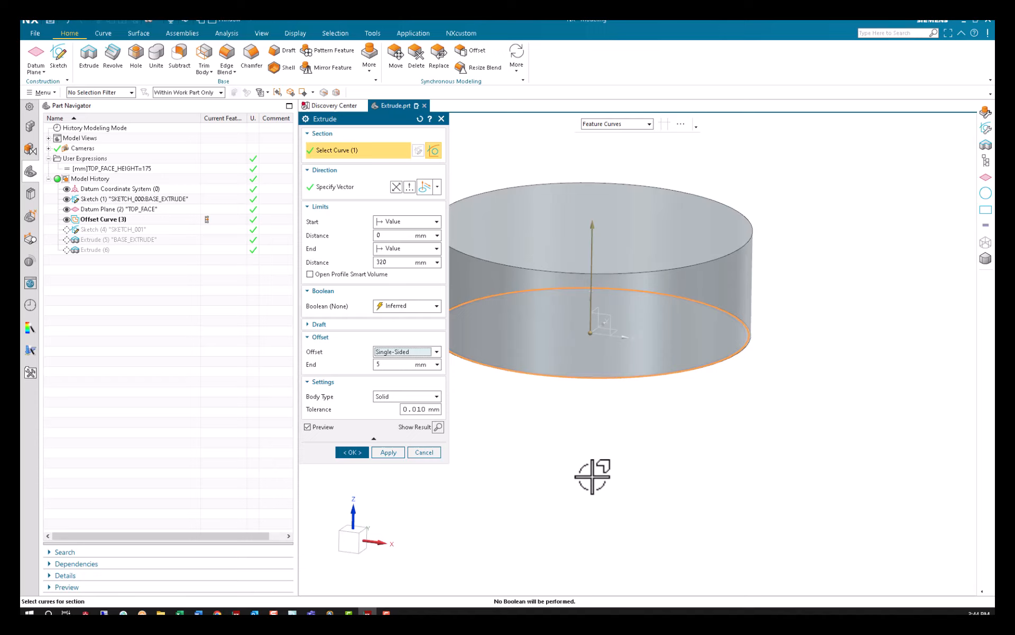
click(402, 352)
click(389, 381)
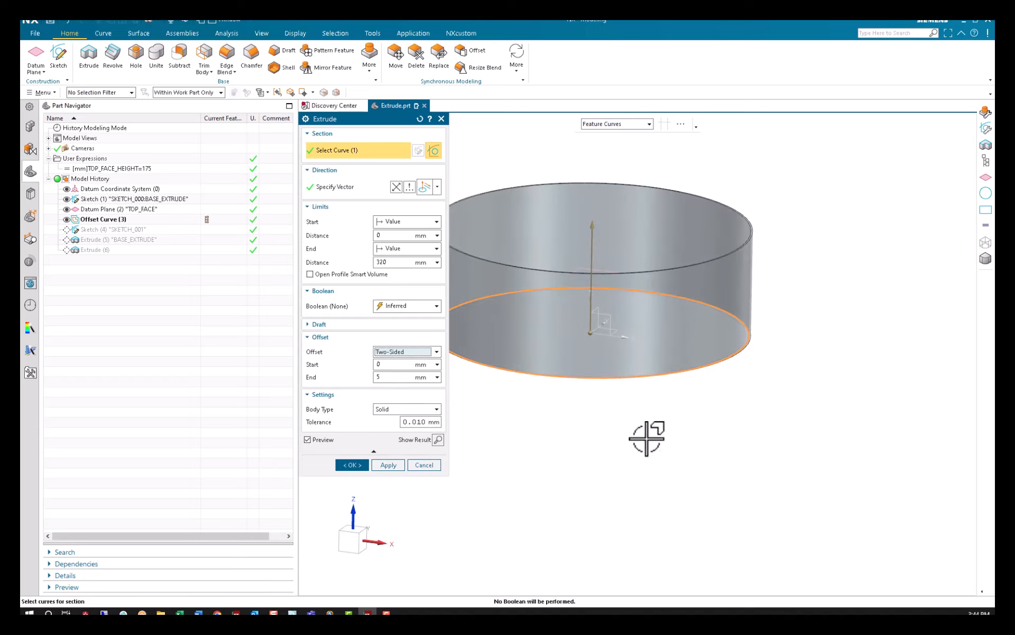
middle_drag(648, 430, 660, 477)
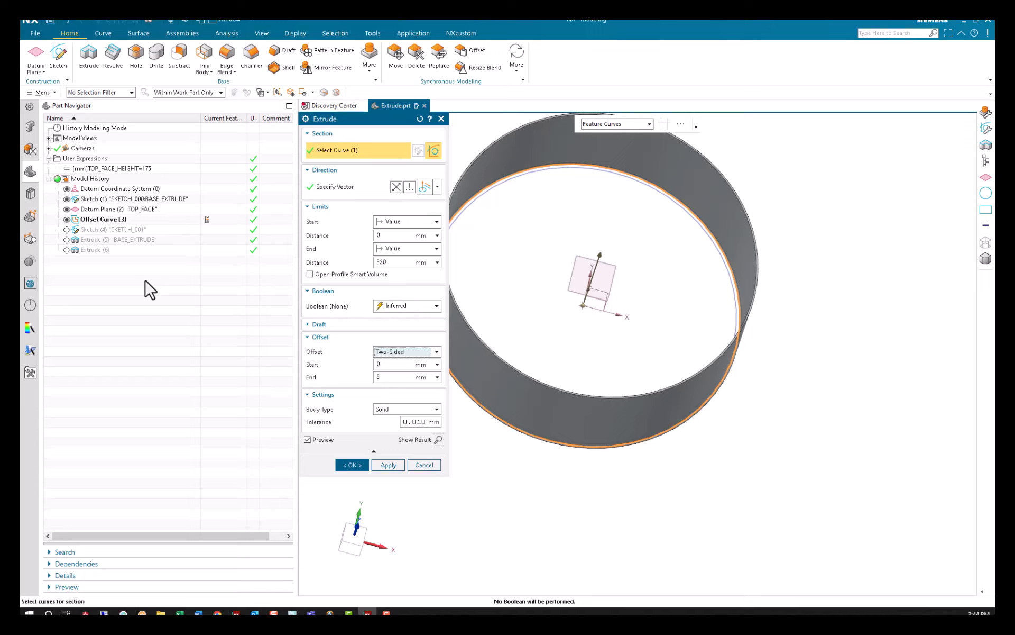
click(423, 464)
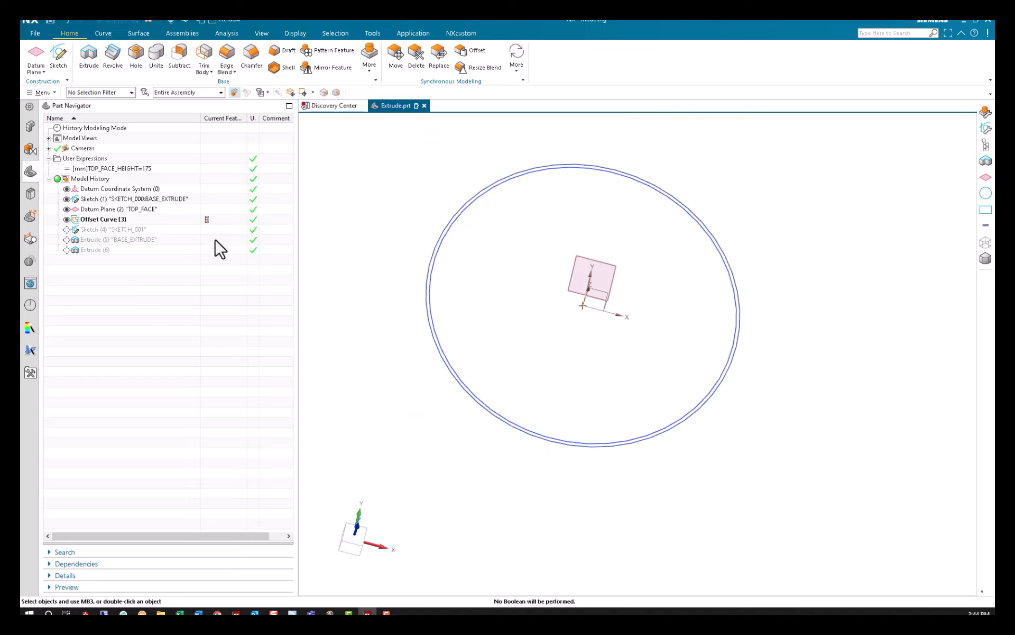
Make BASE_EXTRUDE the current feature and start an Extrude of the Offset Curve using the Feature Curves selection rule.
click(214, 248)
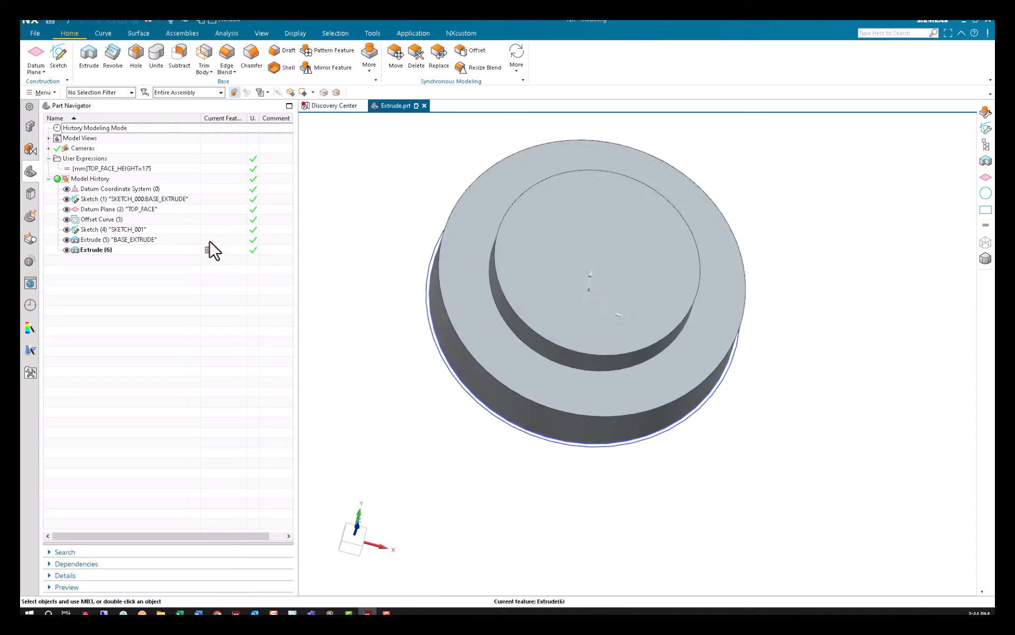
click(210, 242)
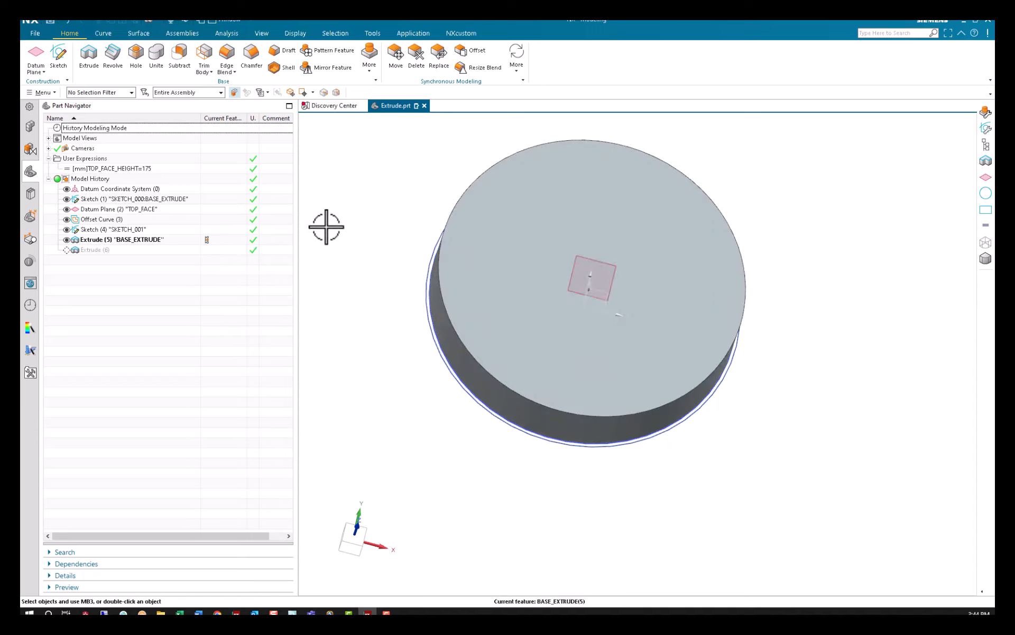
click(92, 72)
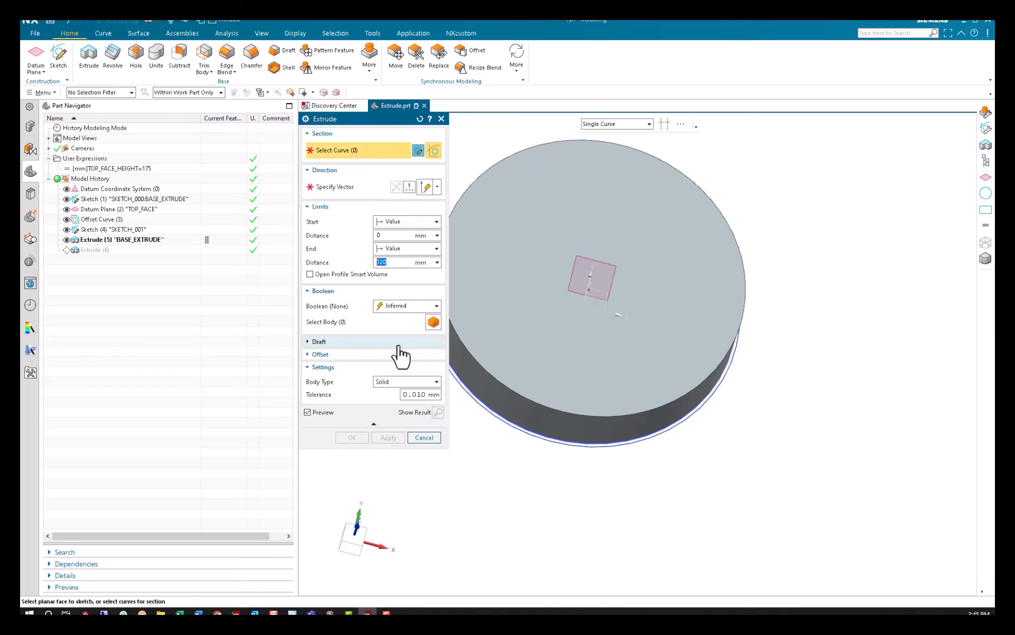
middle_drag(696, 492, 694, 460)
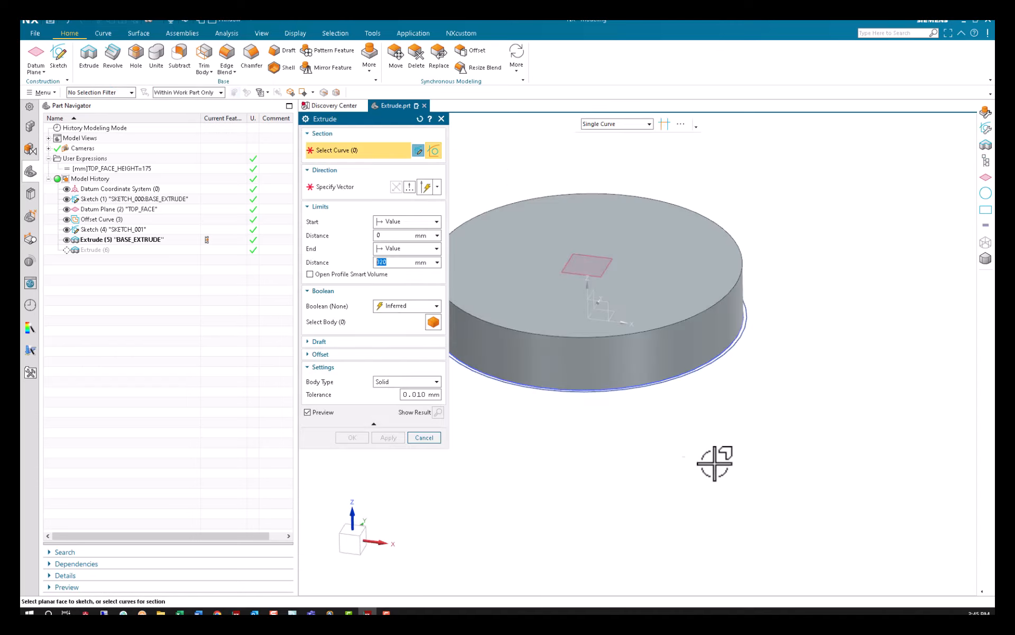
click(597, 126)
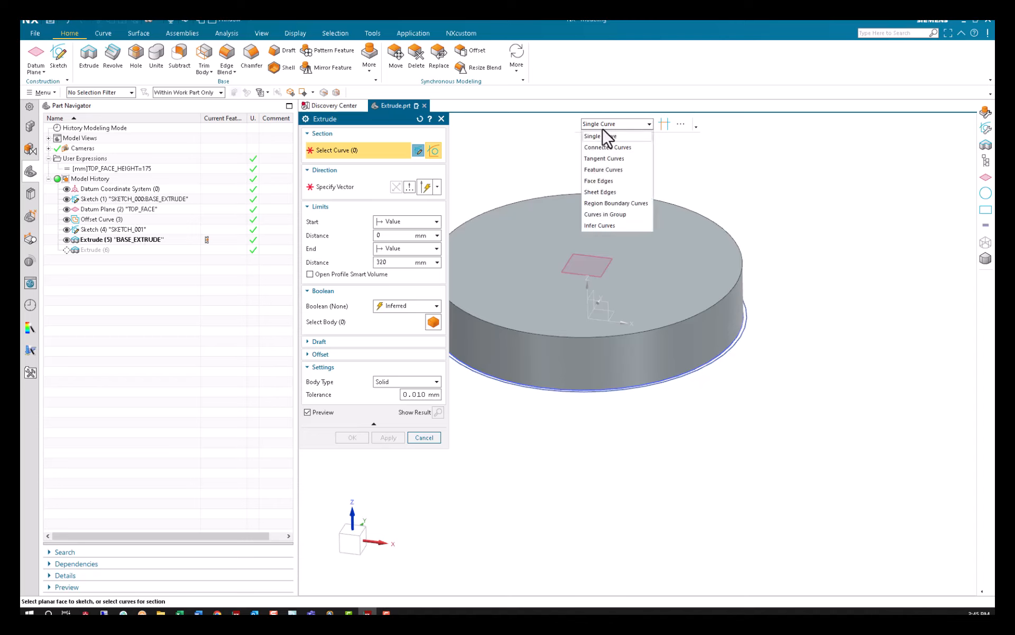
click(611, 173)
click(97, 219)
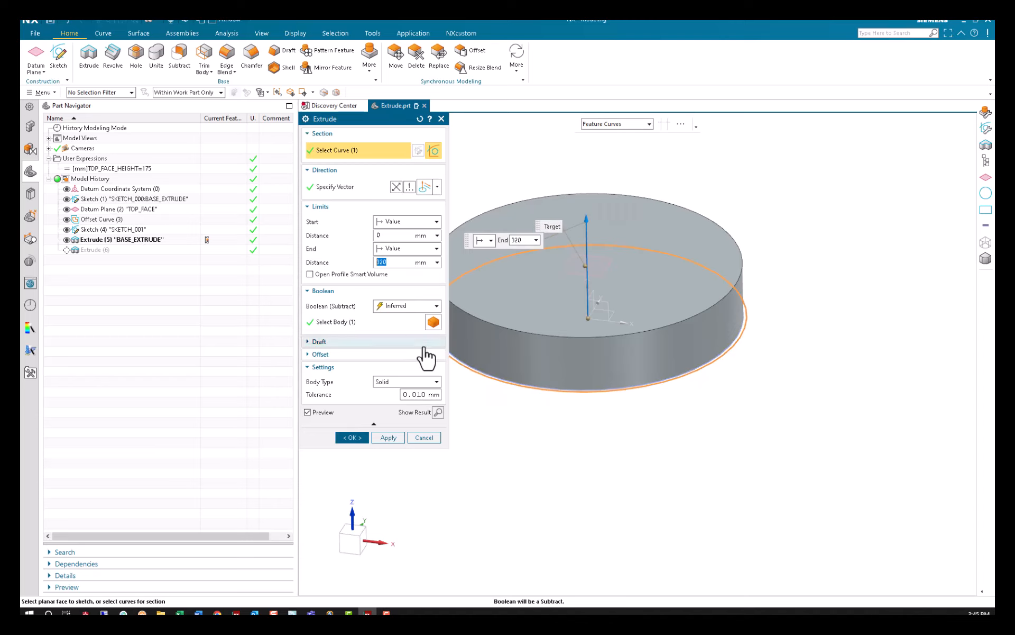
Set the extrusion's Boolean to None and its offset type to Two-Sided.
click(345, 354)
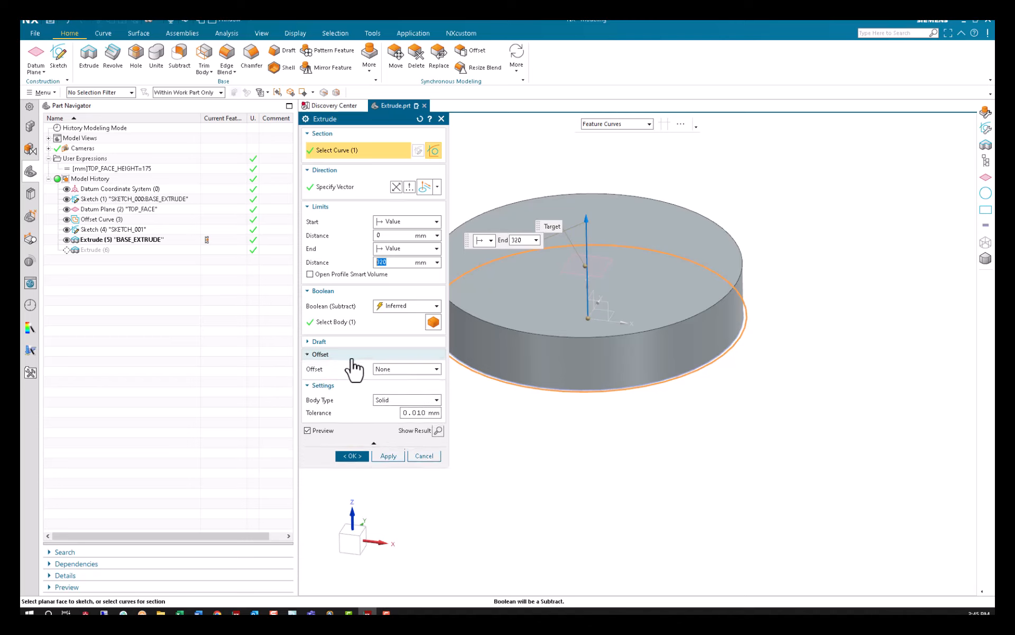
click(397, 307)
click(396, 318)
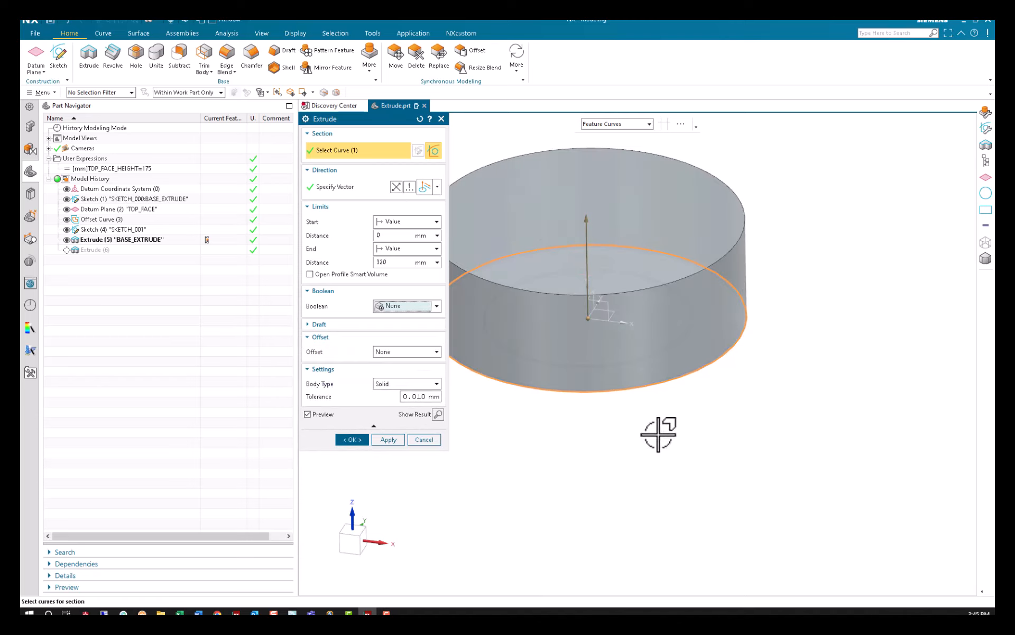
click(397, 352)
click(407, 380)
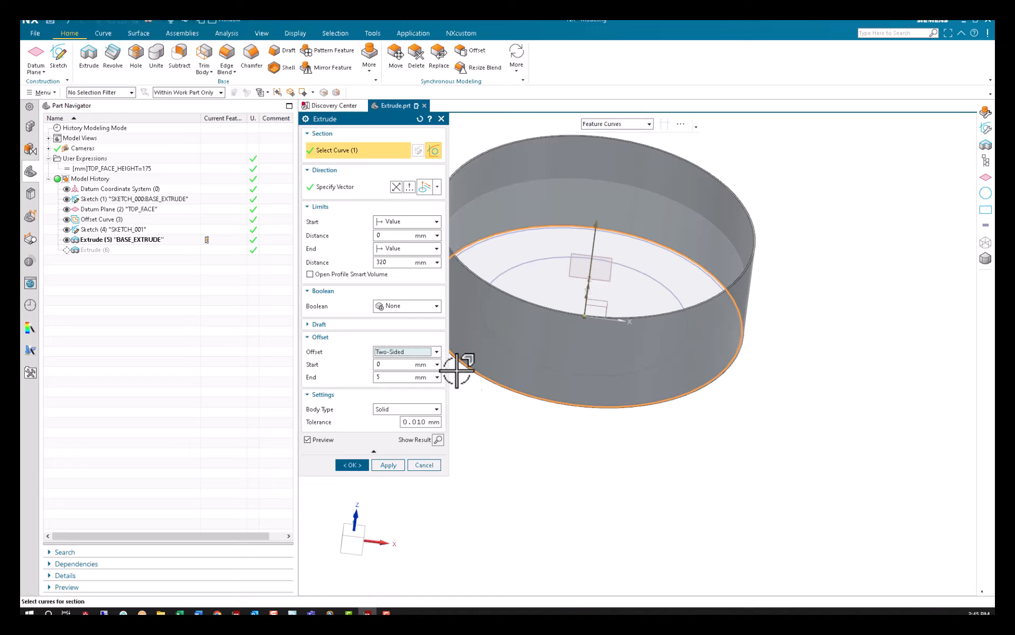
Try 10 mm and 20 mm for the ring's end offset, and set it to 25 mm.
click(387, 377)
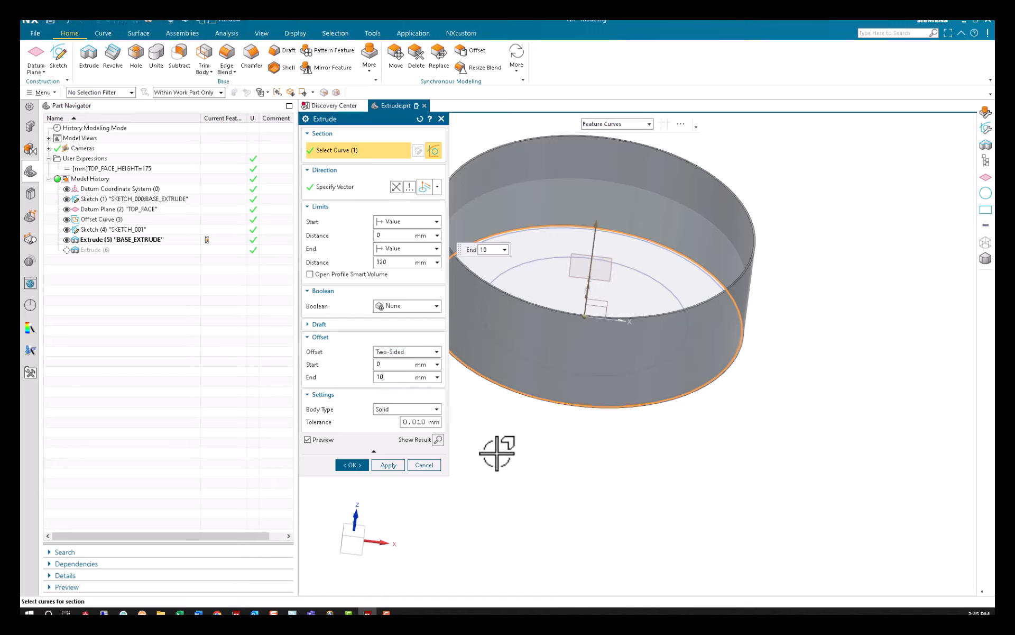
text(10)
key(Return)
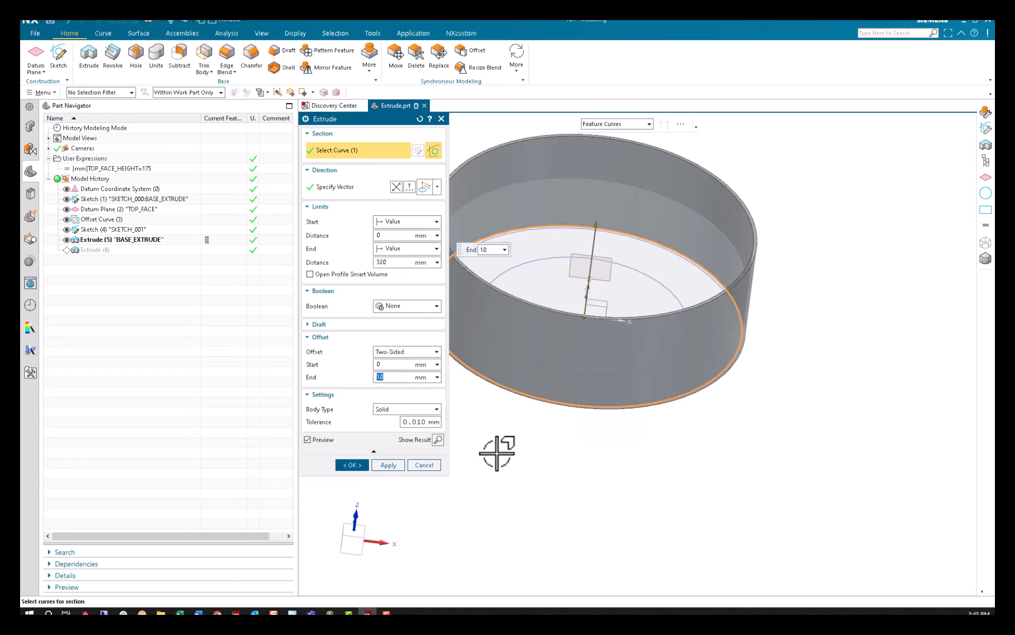
text(20)
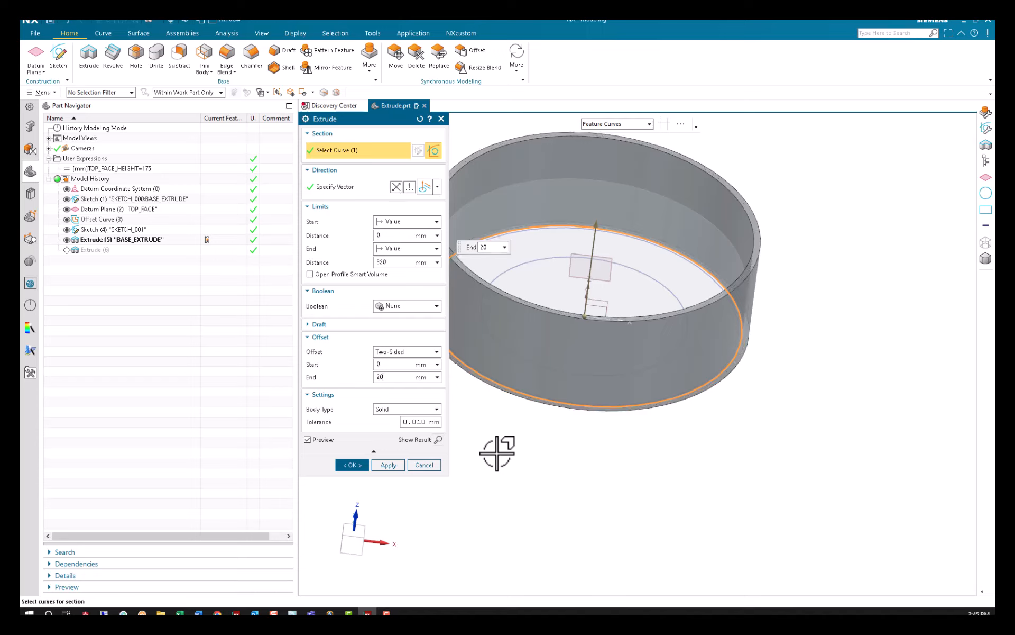
text(25)
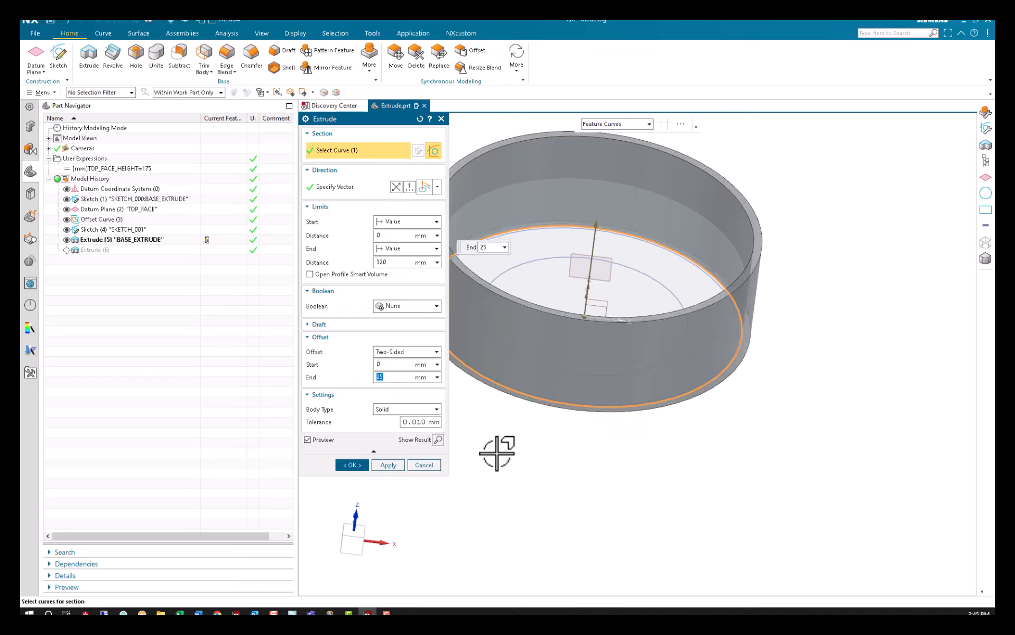
Examine the hollow ring preview from several angles, along with its start offset and Boolean setting.
click(378, 364)
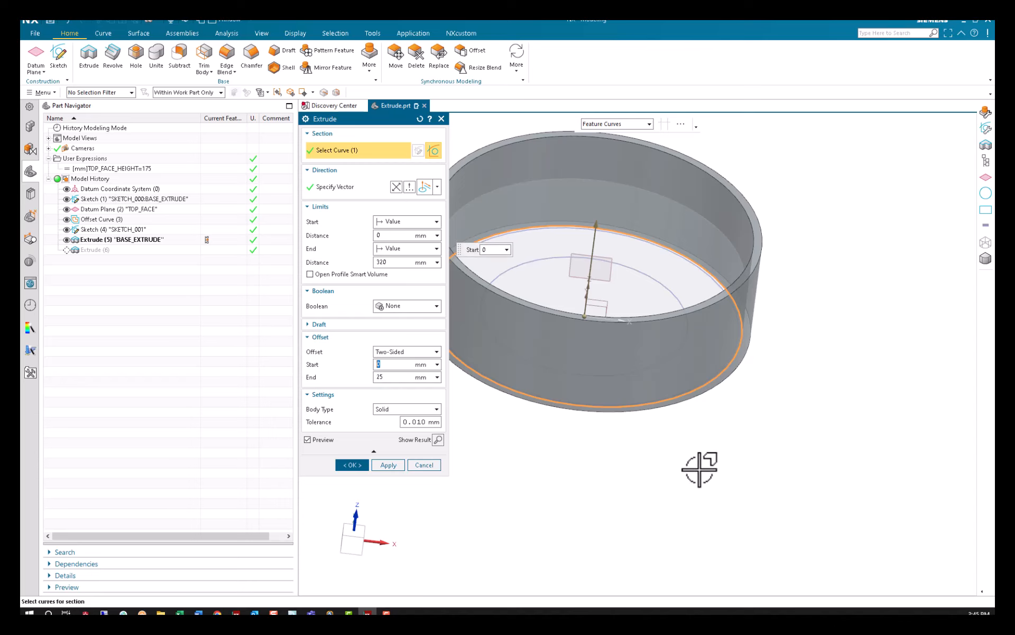
middle_drag(700, 468, 709, 491)
scroll(730, 267, up, 6)
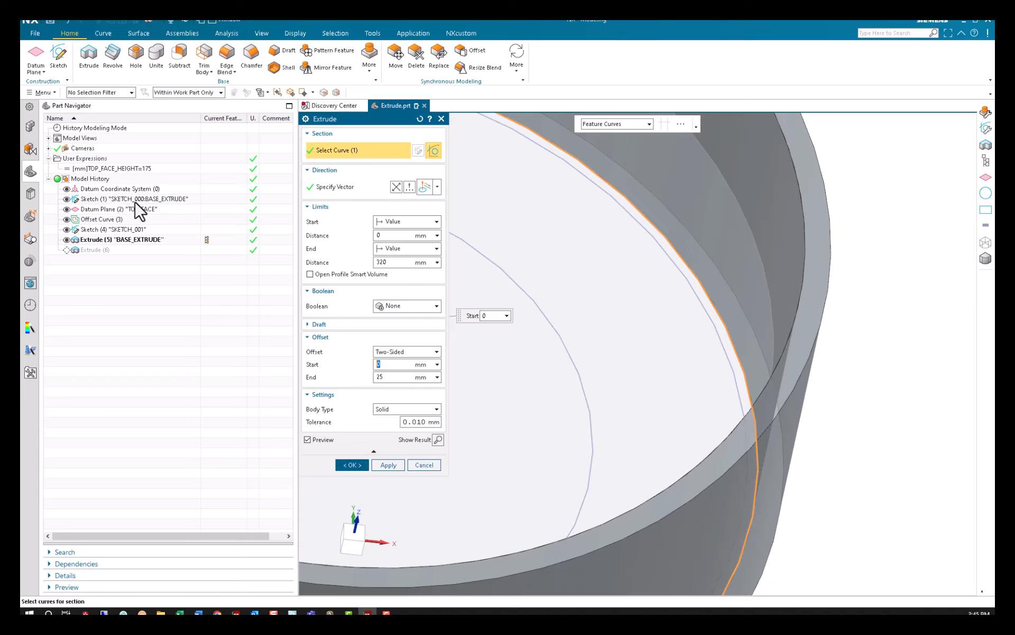
scroll(798, 397, down, 4)
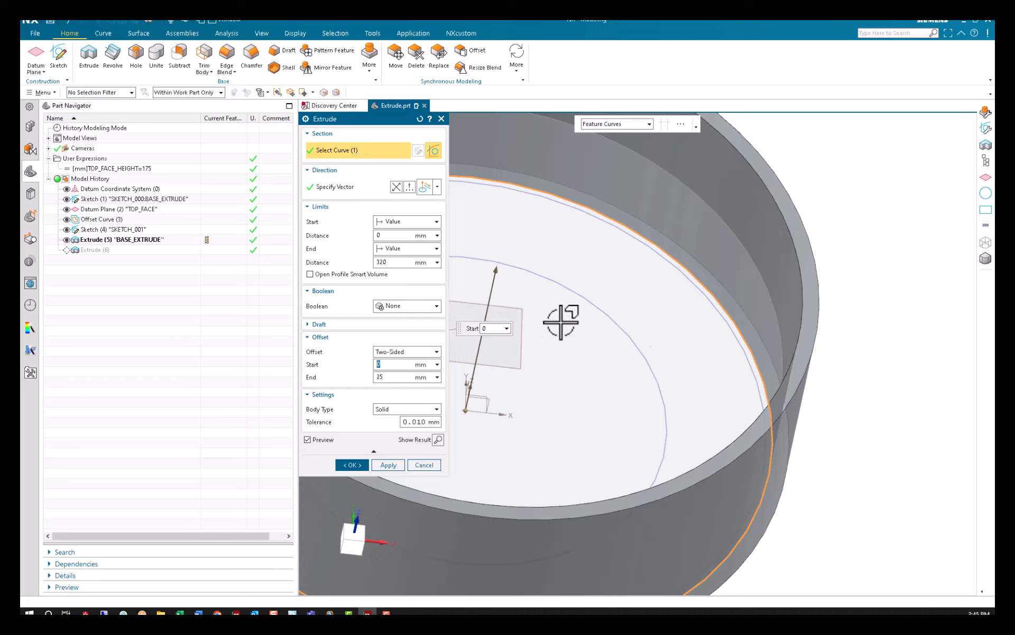
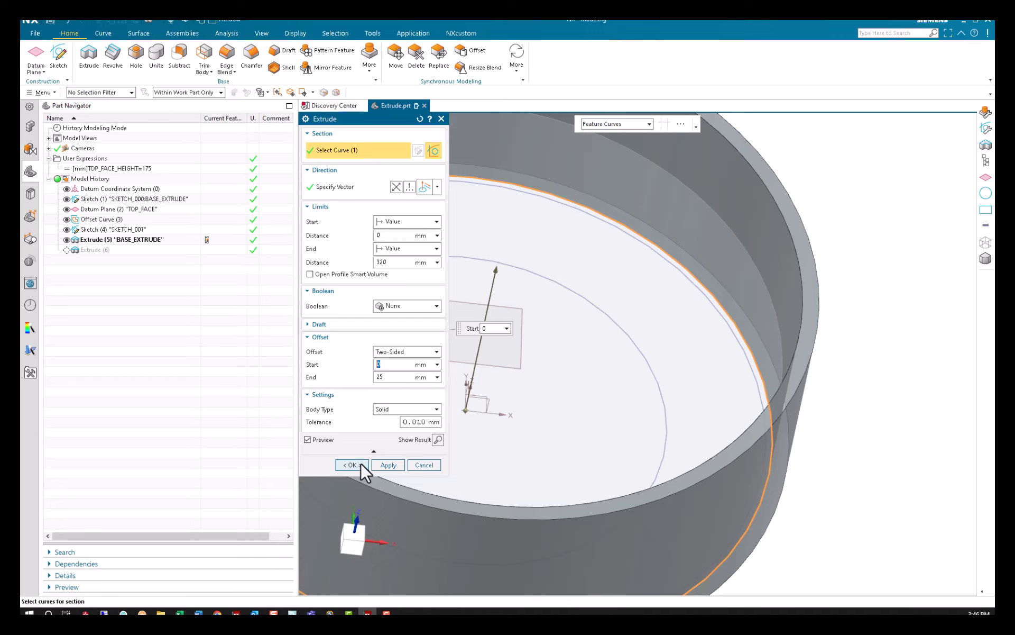
middle_drag(905, 433, 901, 390)
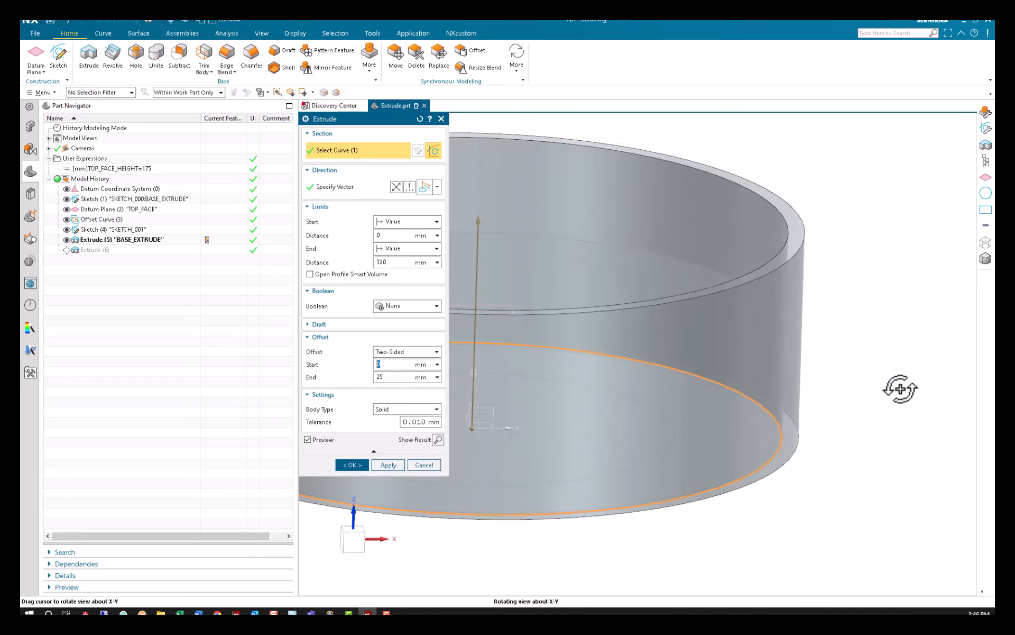
scroll(904, 394, down, 3)
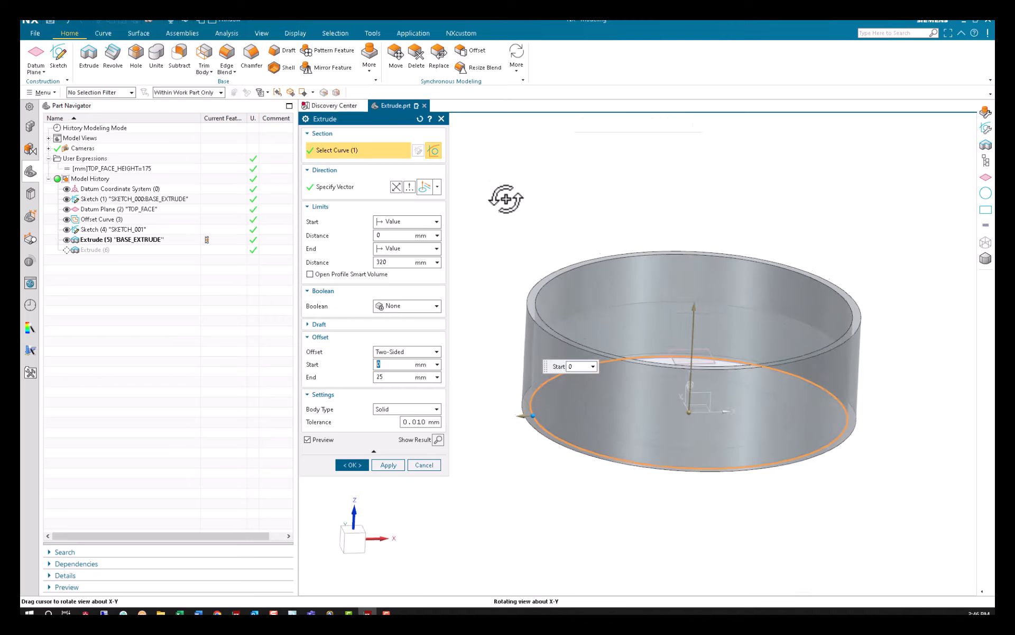
middle_drag(507, 199, 506, 202)
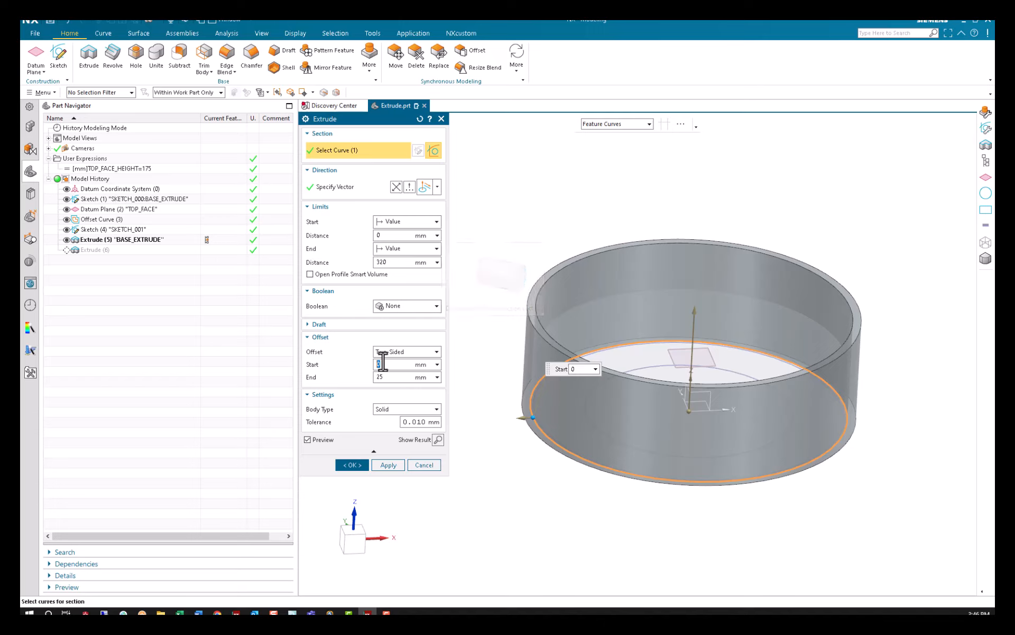
click(395, 302)
click(395, 302)
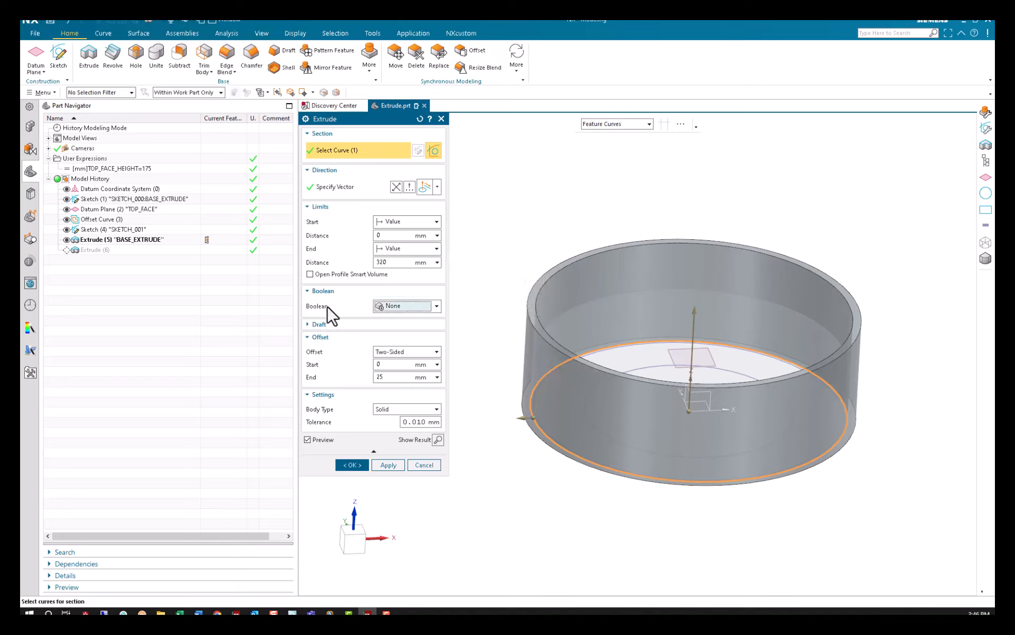
Set the ring's end limit to Until Selected with the TOP_FACE datum plane as the limiting object, and create the extrusion.
click(422, 249)
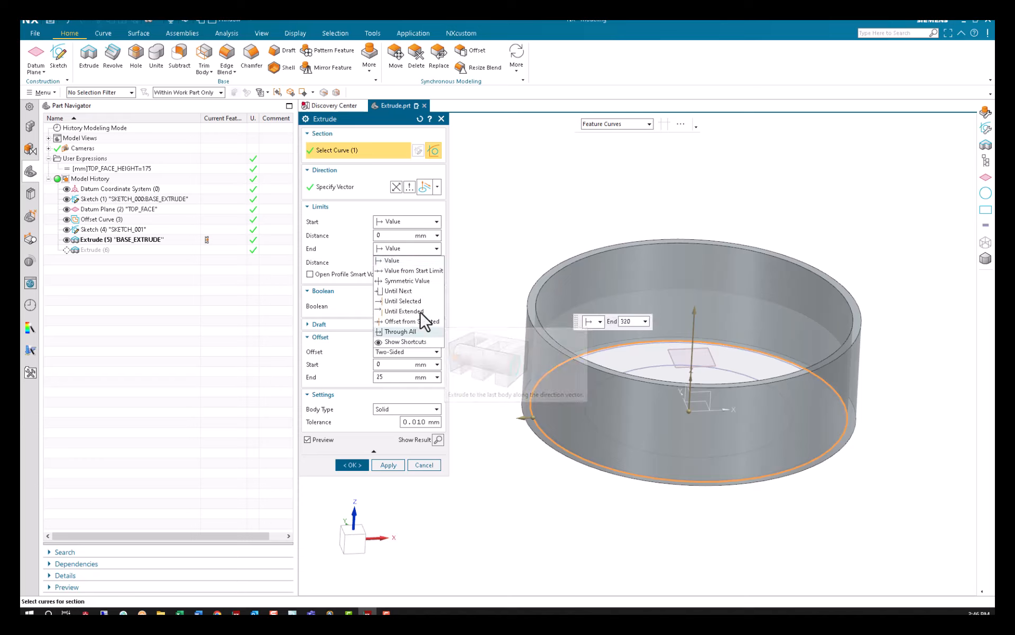
click(420, 311)
click(398, 251)
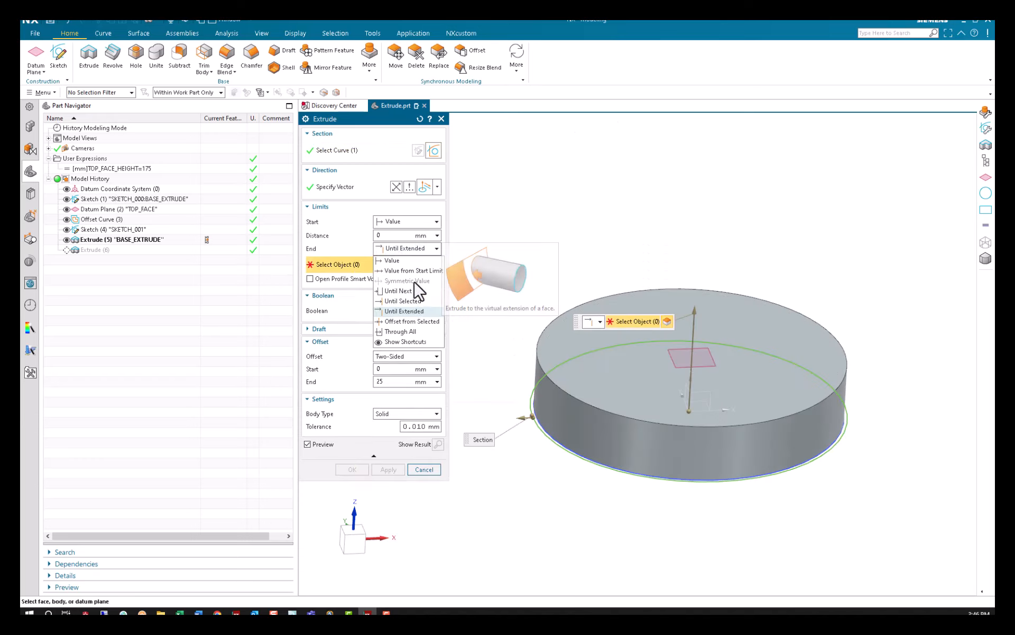
click(418, 300)
click(103, 210)
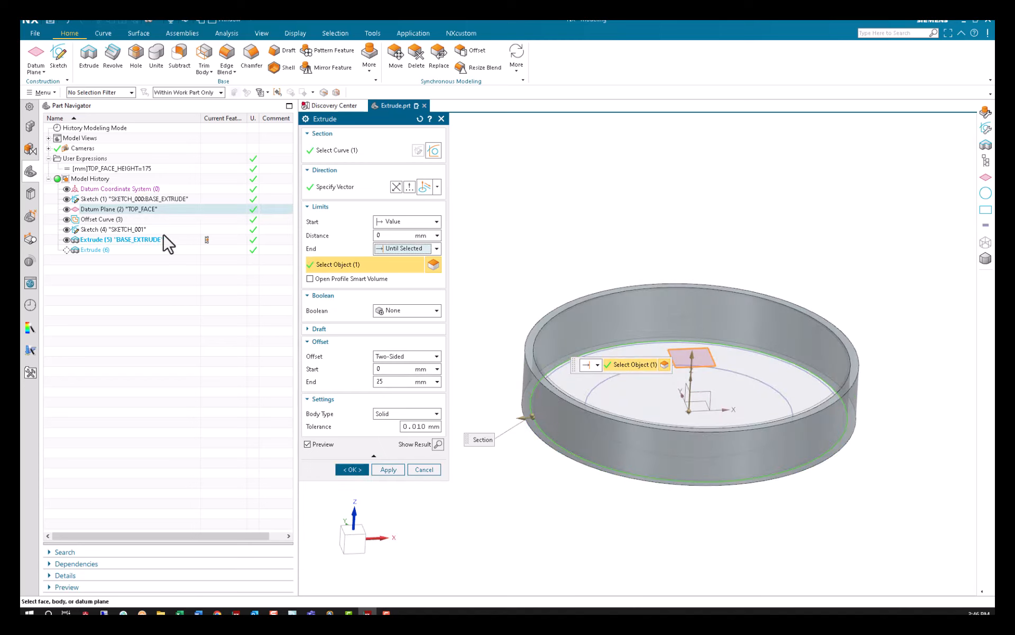
click(352, 469)
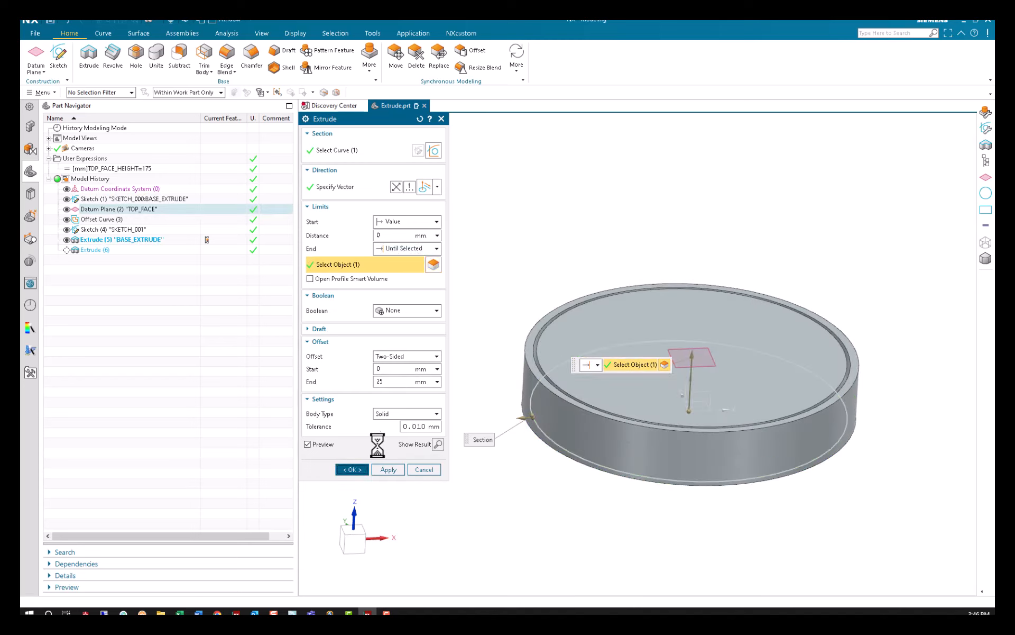
mouse_move(409, 259)
middle_down()
mouse_move(408, 290)
mouse_move(403, 259)
middle_up()
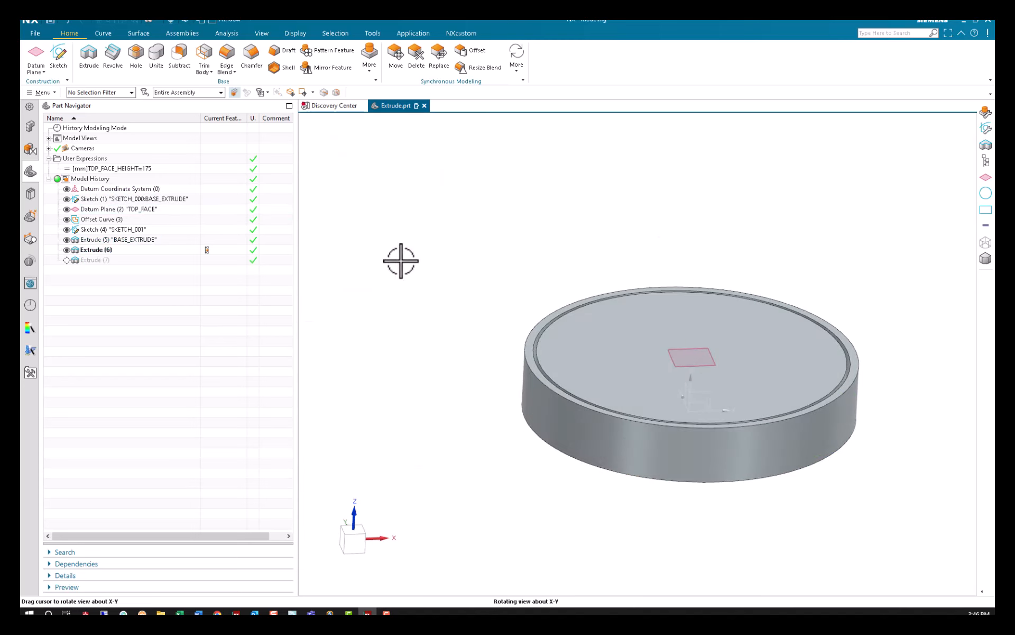
Make the last extrude in the history the current feature and rename the outer ring extrude SLEEVE.
click(208, 261)
click(123, 249)
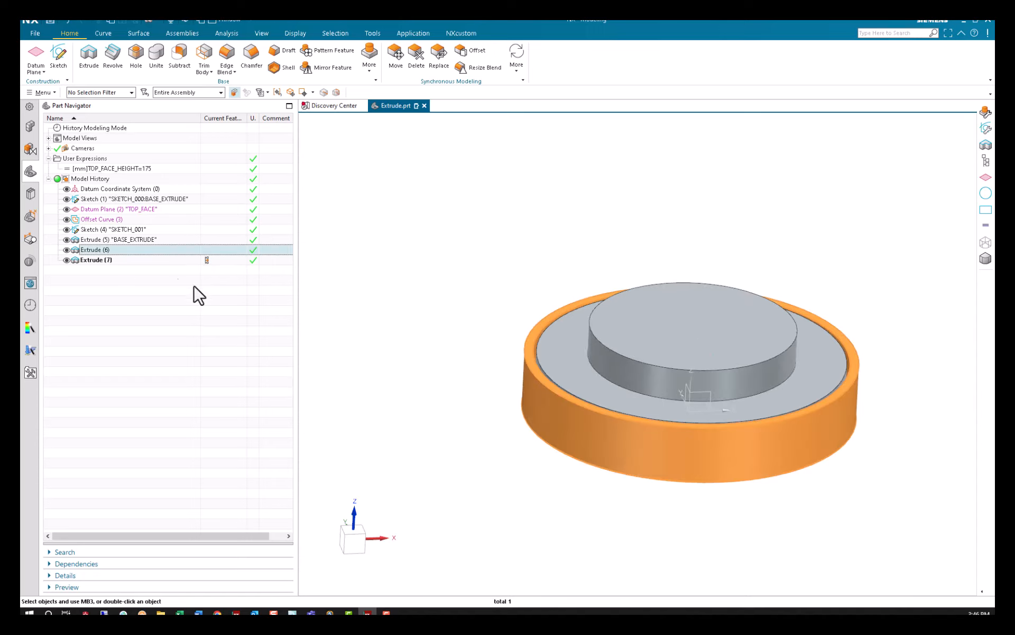
key(F2)
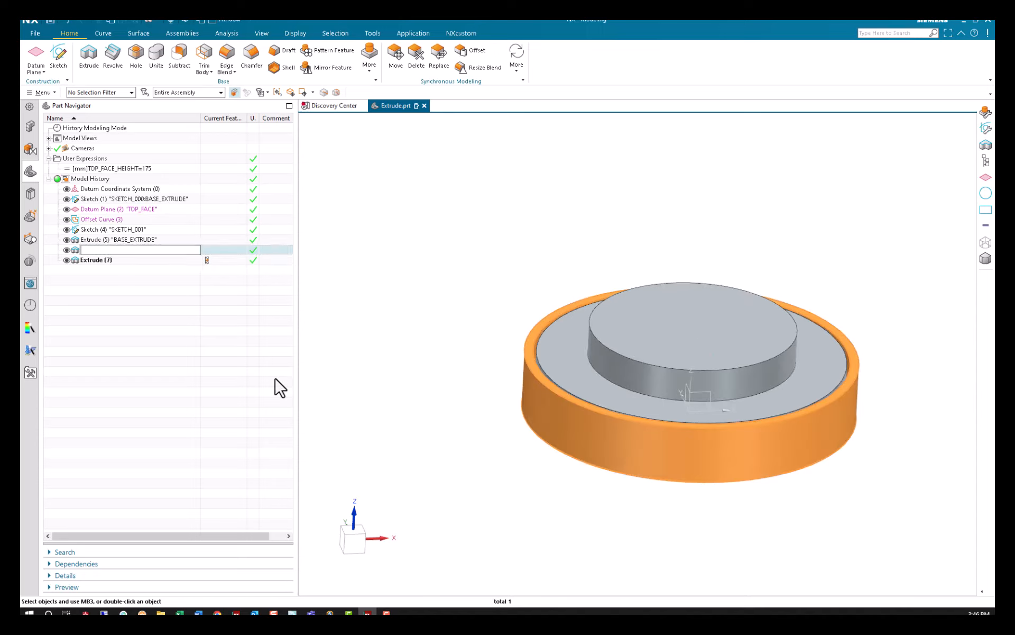
text(SLEEVE)
key(Return)
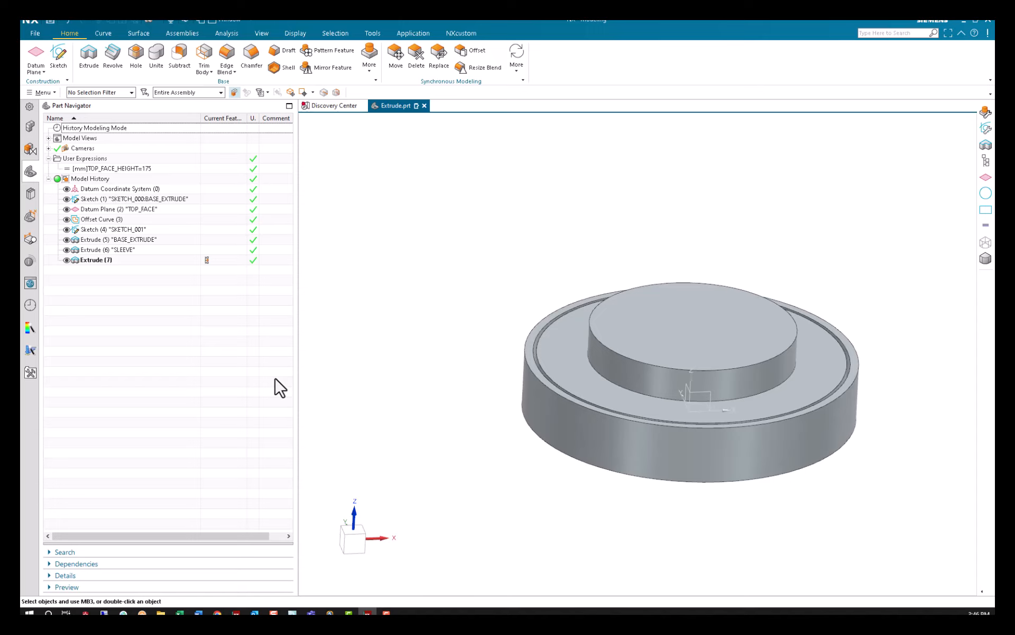
Rename the extrude of the raised central disc BOSS.
click(96, 259)
key(F2)
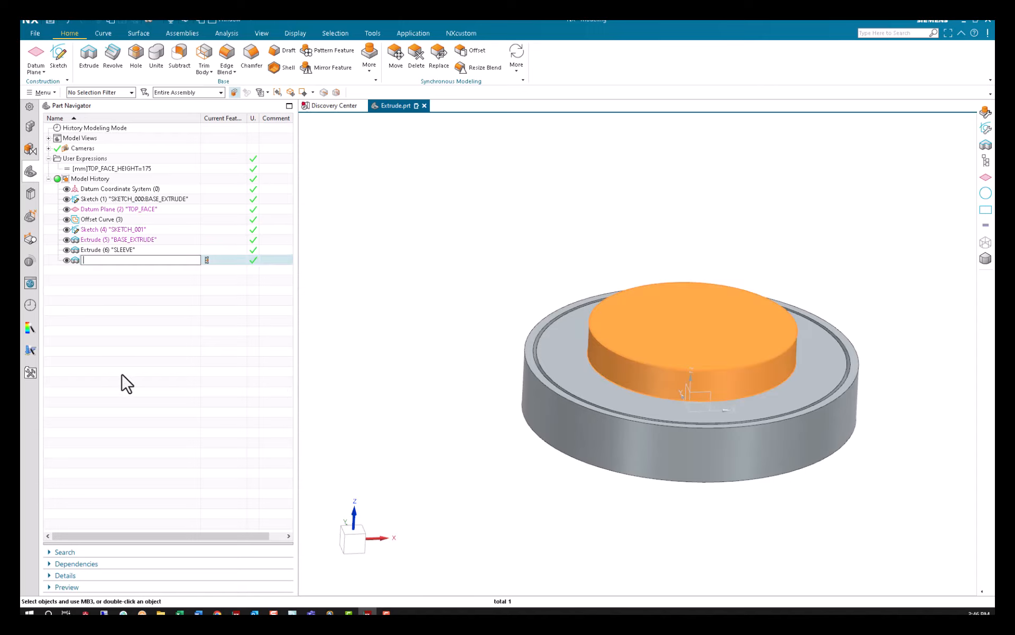
text(BOSS)
key(Return)
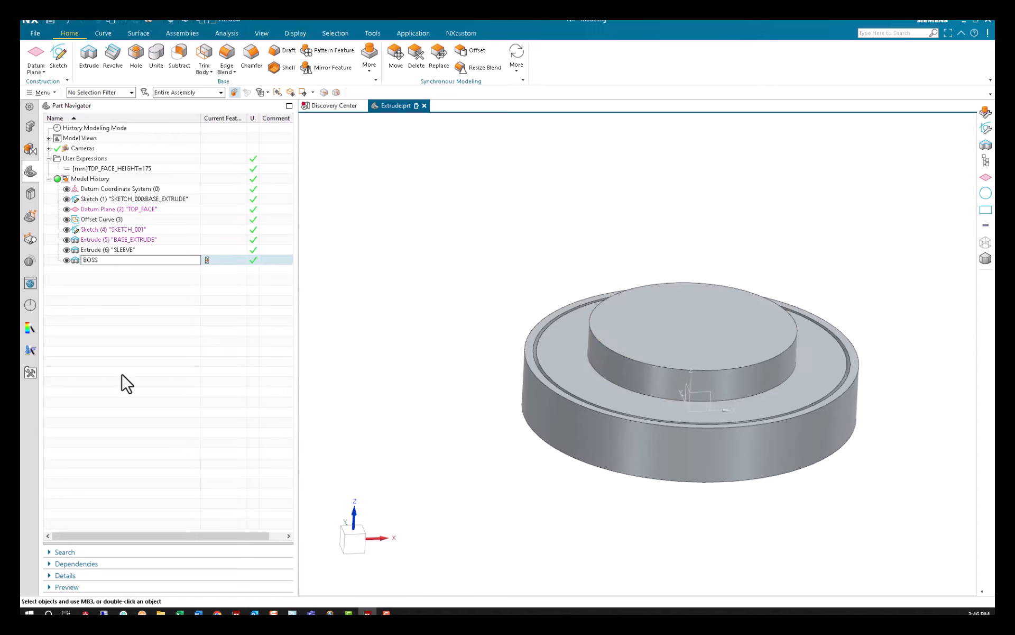
Open the base extrude's sketch, SKETCH_000, and remove its existing circle.
middle_drag(508, 189, 512, 201)
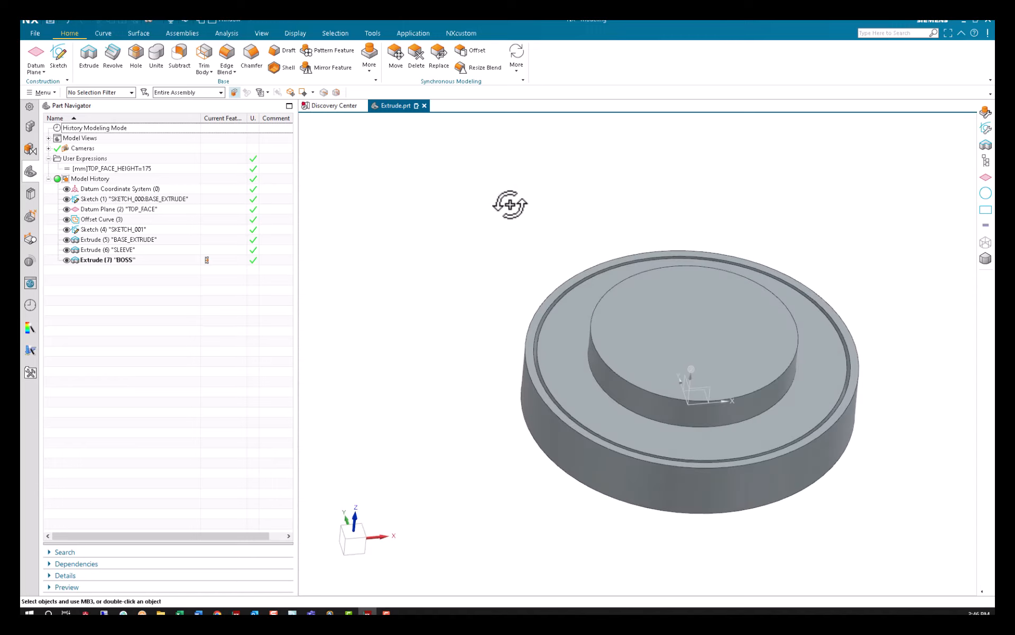
double_click(136, 201)
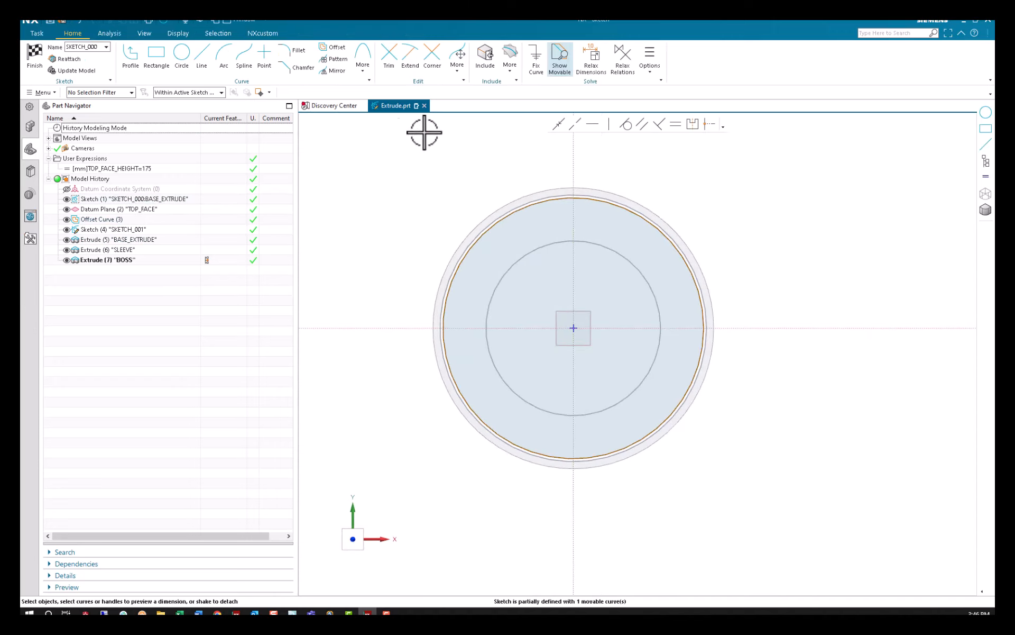
drag(396, 185, 758, 524)
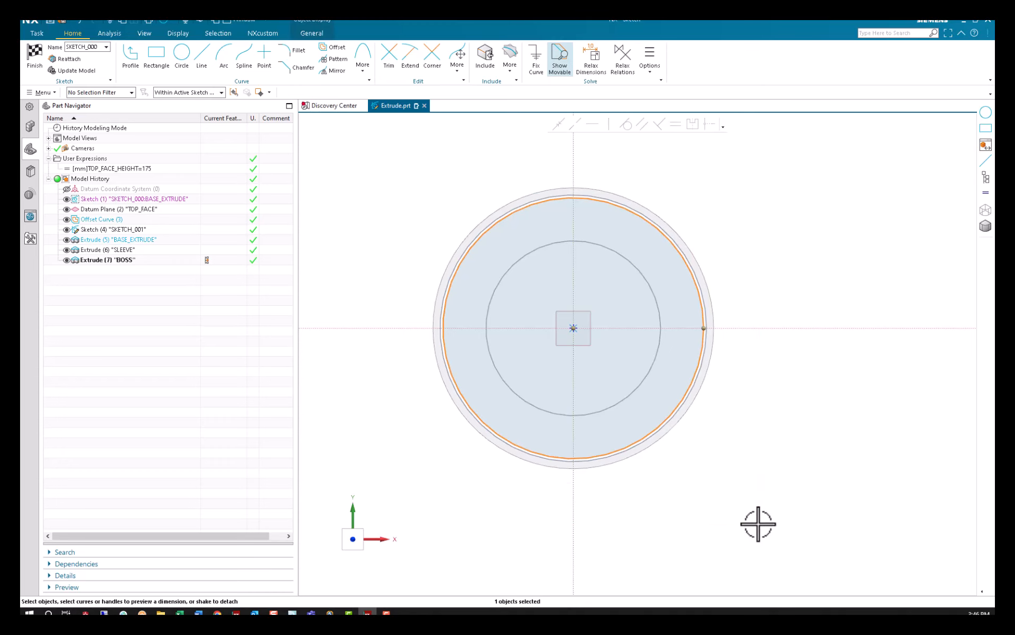
key(Escape)
Draw a rectangle about 1310 by 1120 mm centred on the sketch origin, and finish the sketch without reviewing the dependent sections.
click(155, 53)
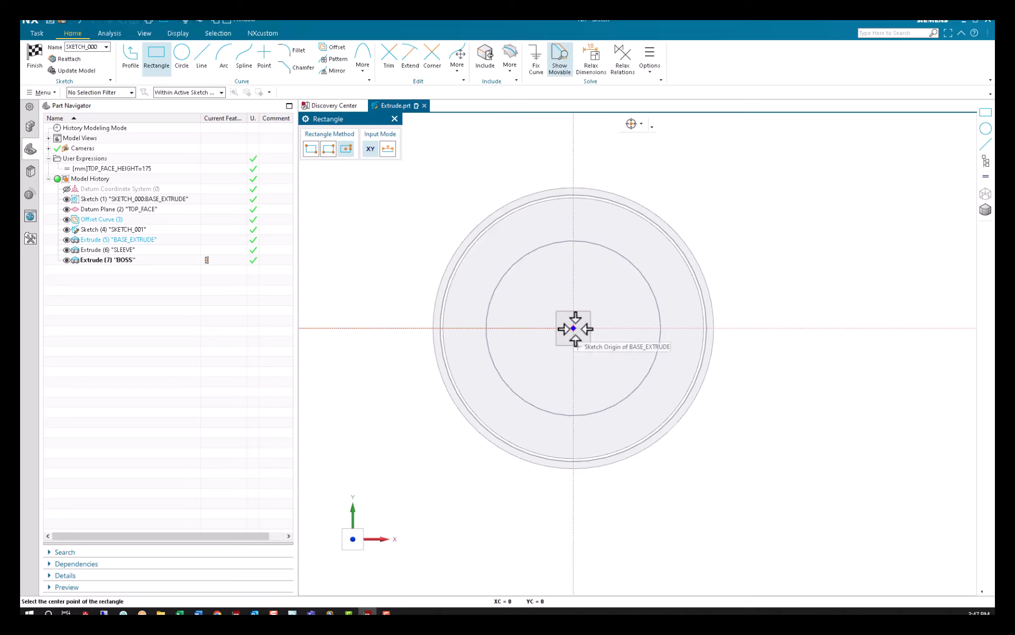
click(573, 328)
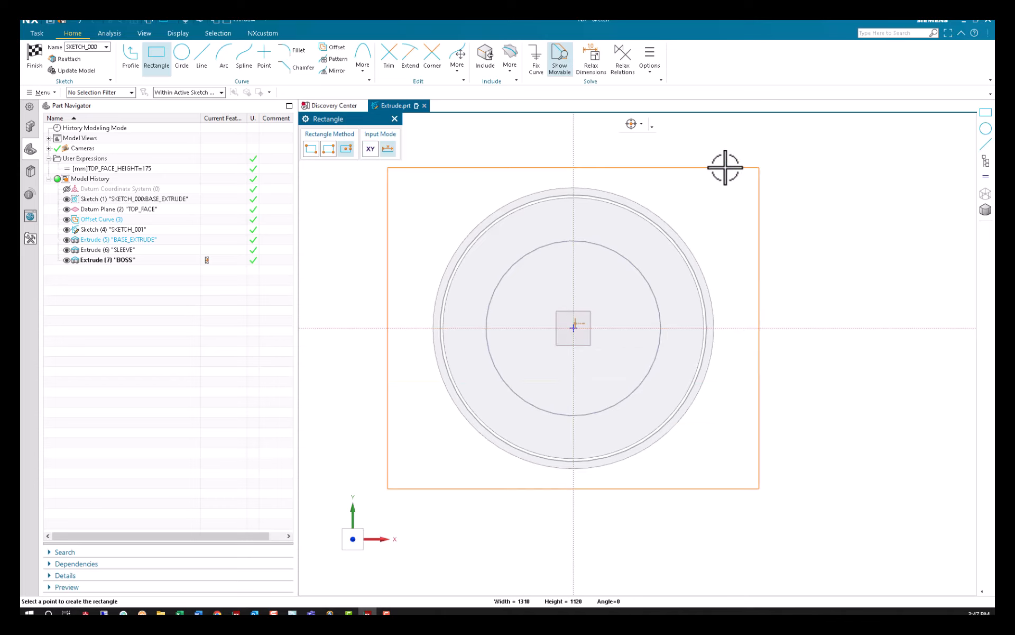
click(759, 168)
click(34, 53)
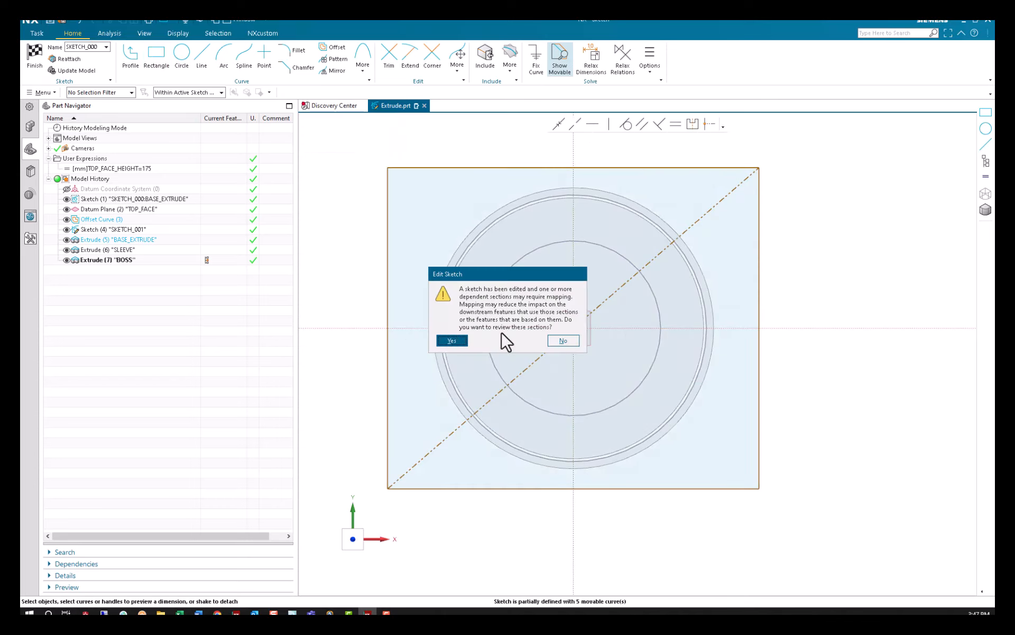
click(563, 340)
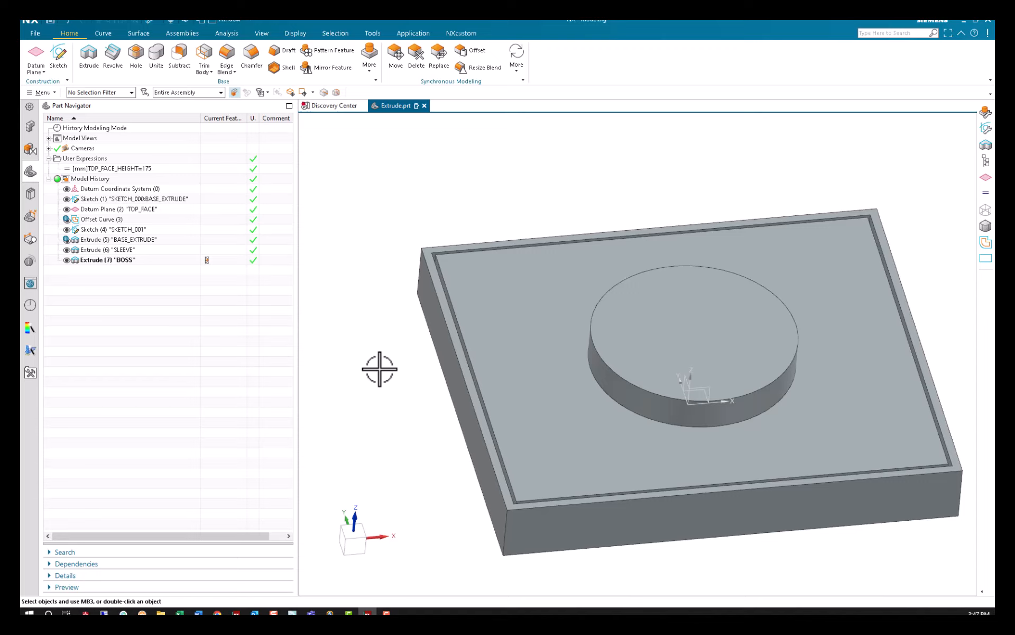
Preview a 175 mm solid extrude of the rectangular profile using Feature Curves selection, and cancel it.
click(97, 220)
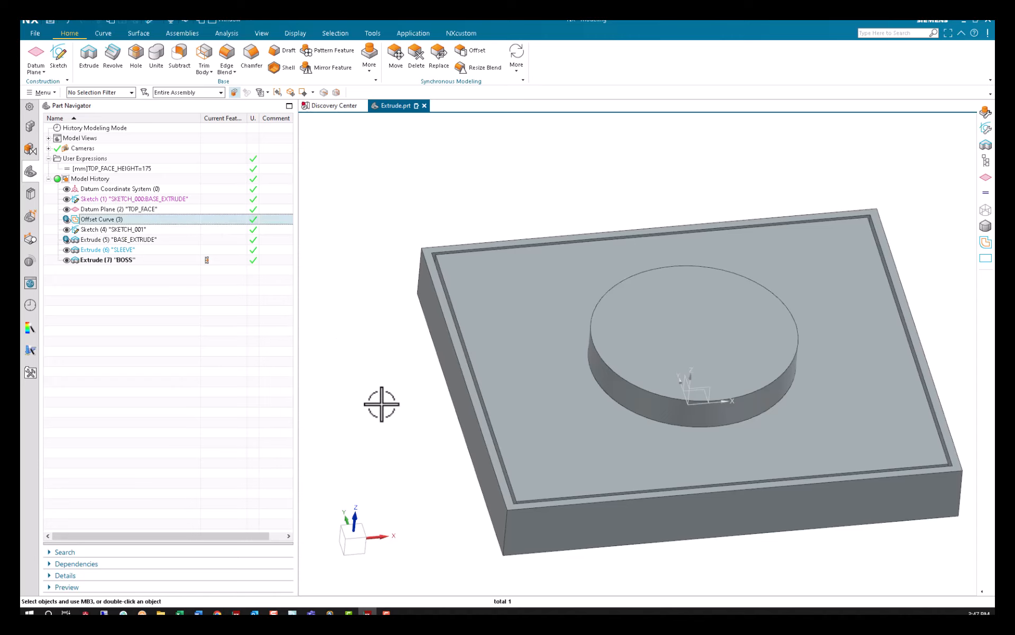
middle_drag(381, 404, 385, 379)
key(ctrl+f)
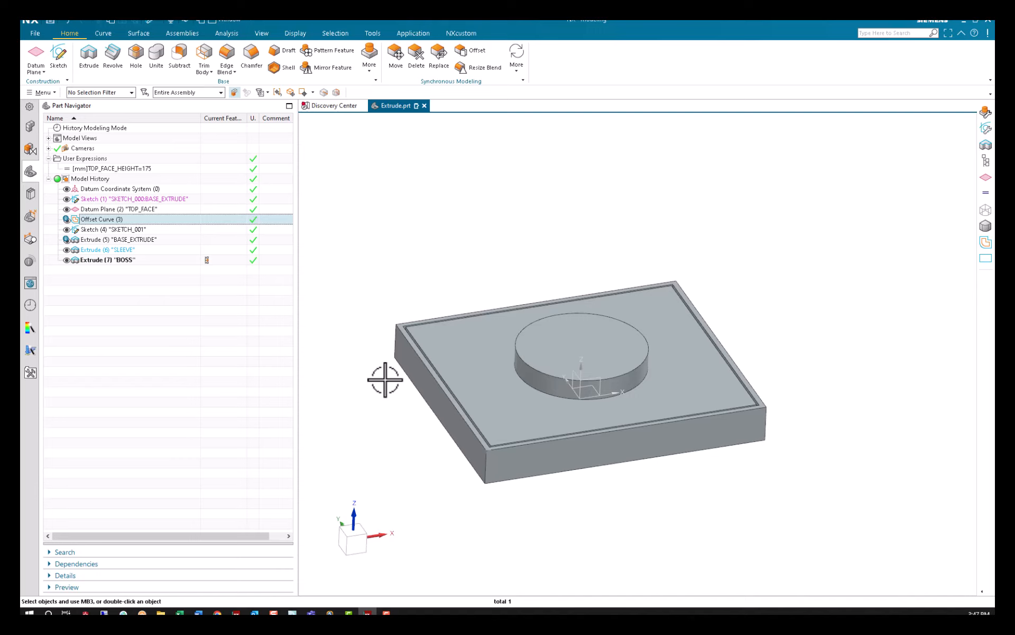
click(89, 69)
scroll(892, 309, up, 1)
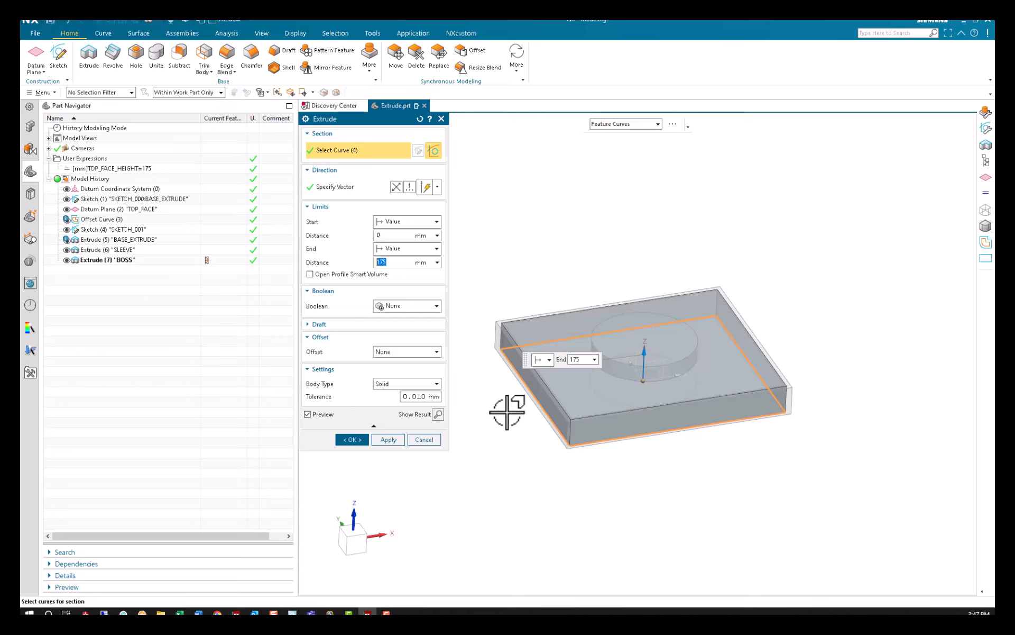
click(427, 440)
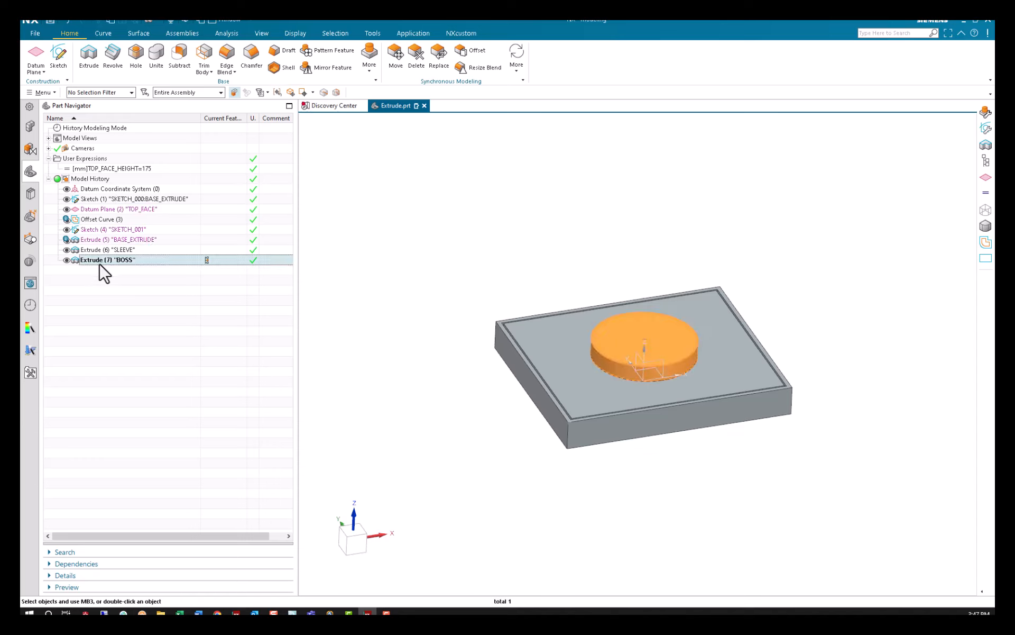
Preview an extrude from the boss's top face using Face Edges selection, with the end distance set to 700 mm.
click(96, 64)
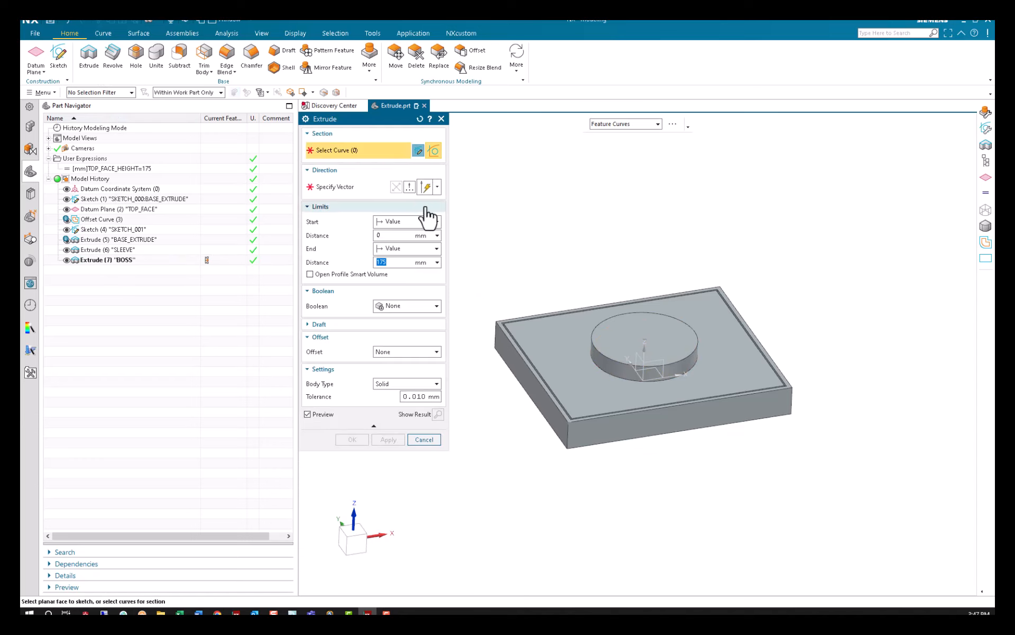
click(618, 127)
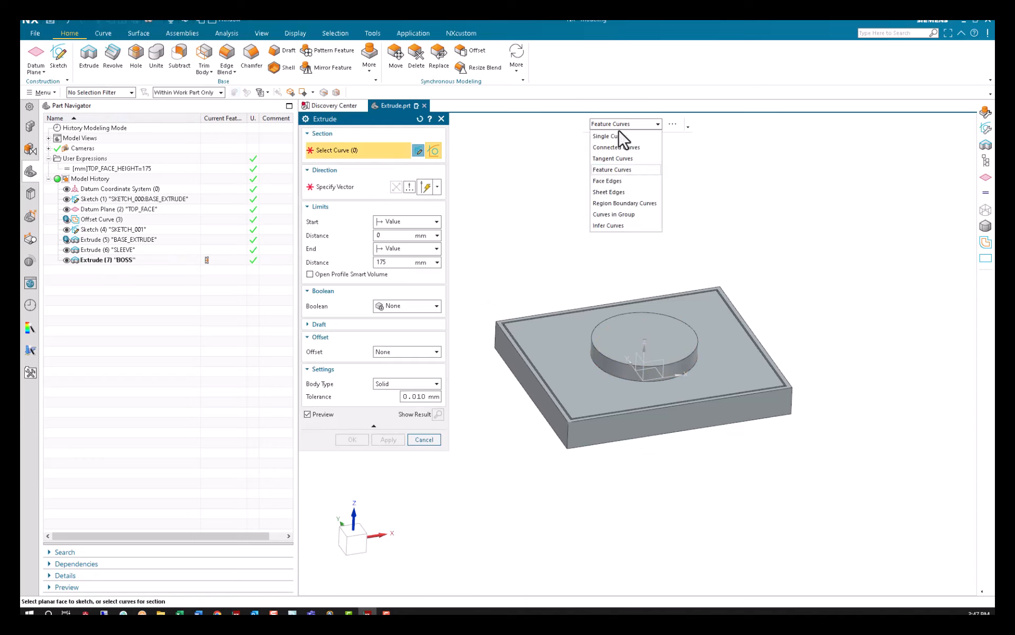
click(607, 181)
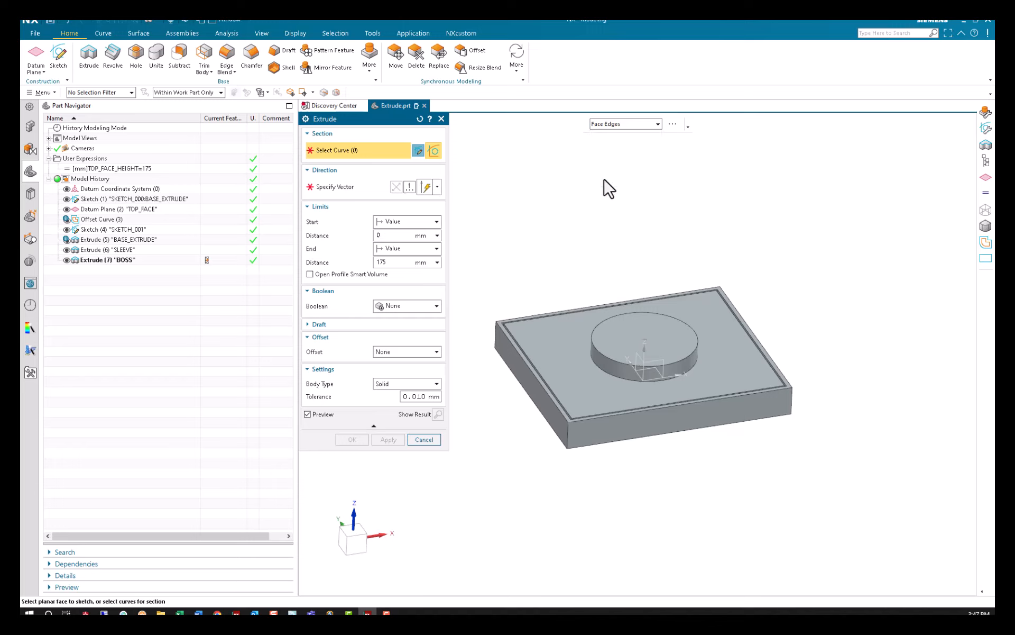
click(608, 336)
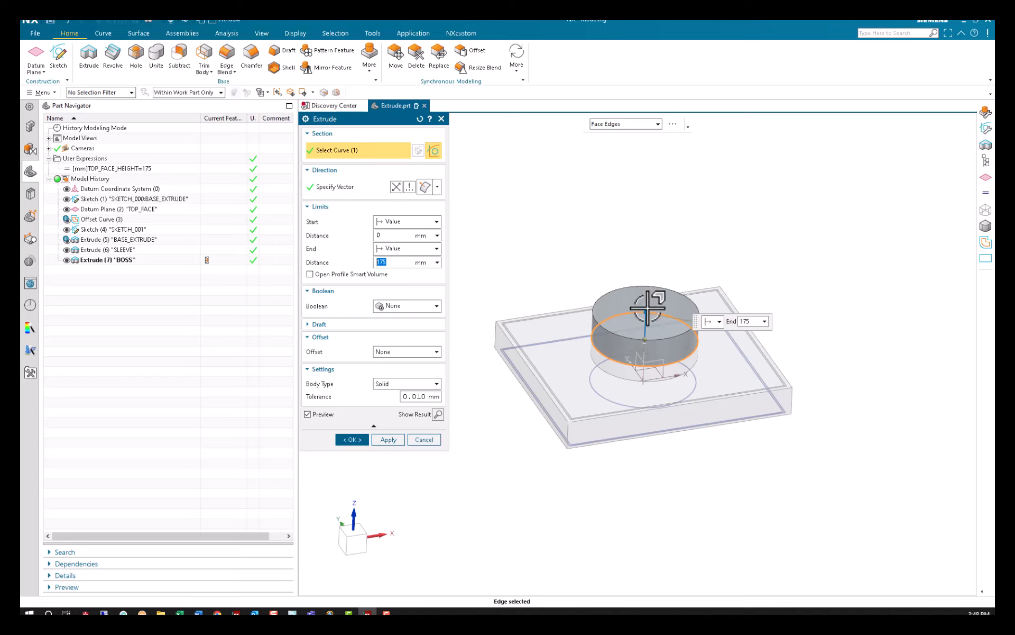
drag(648, 303, 684, 229)
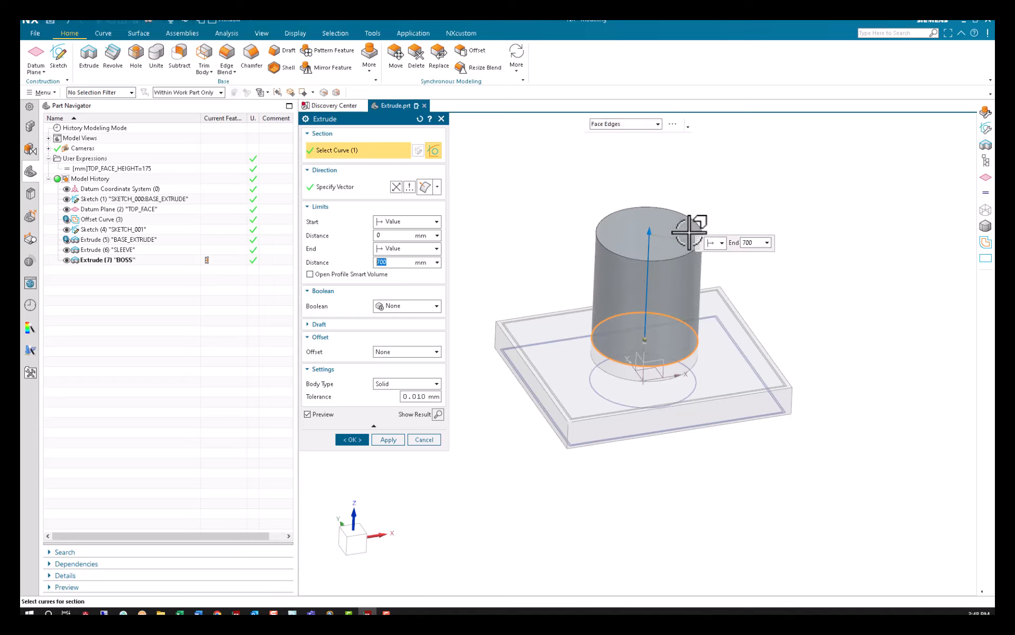
Add the edges of the base's rectangular top face to the extrude section, try the Sheet body type, and cancel the extrude.
click(562, 335)
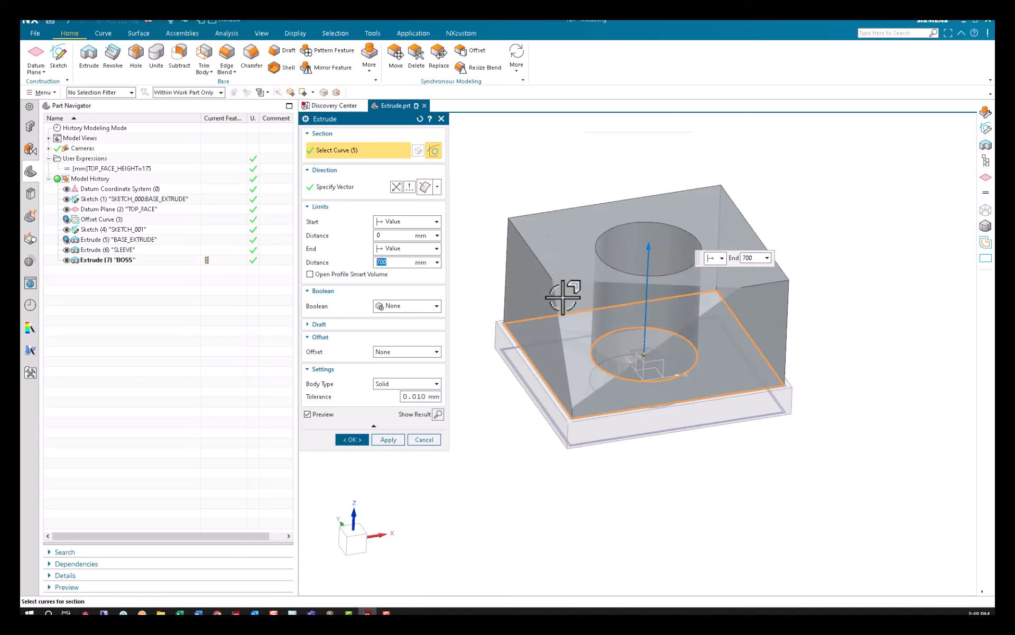
middle_drag(560, 209, 528, 222)
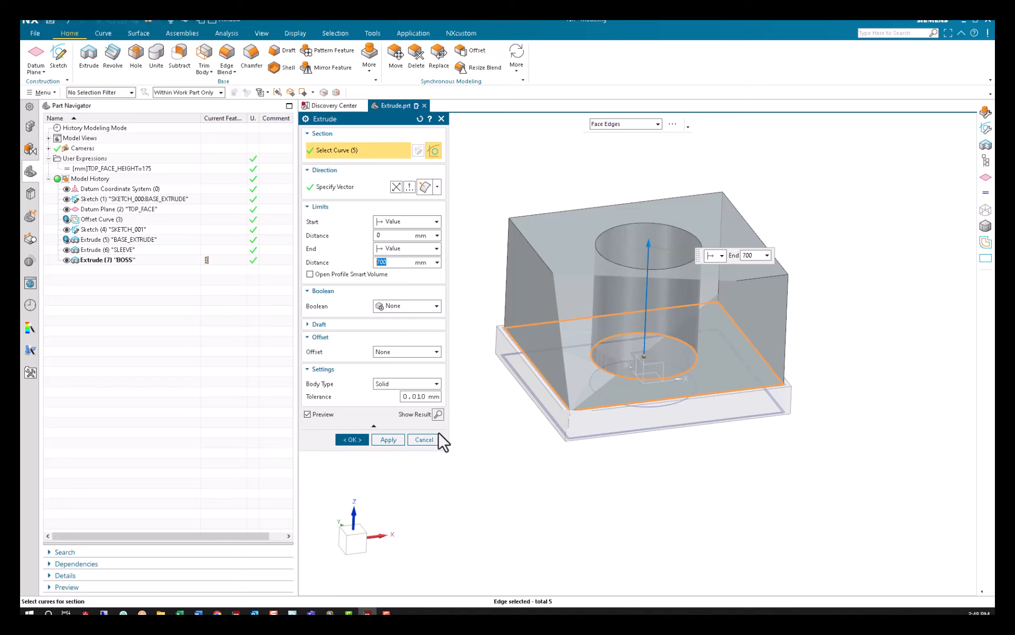
click(398, 385)
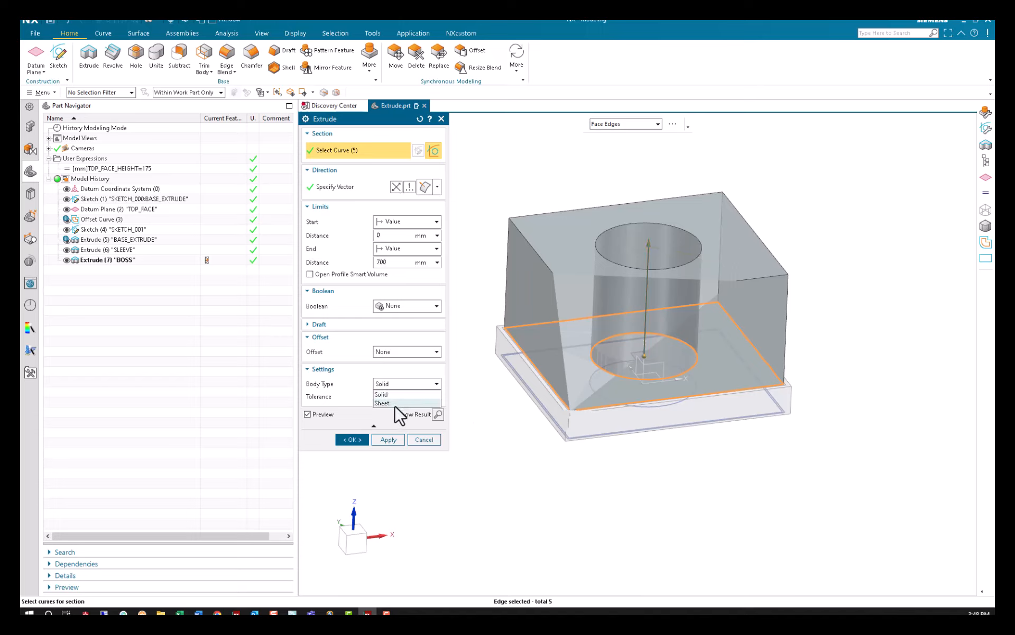
click(395, 404)
click(423, 440)
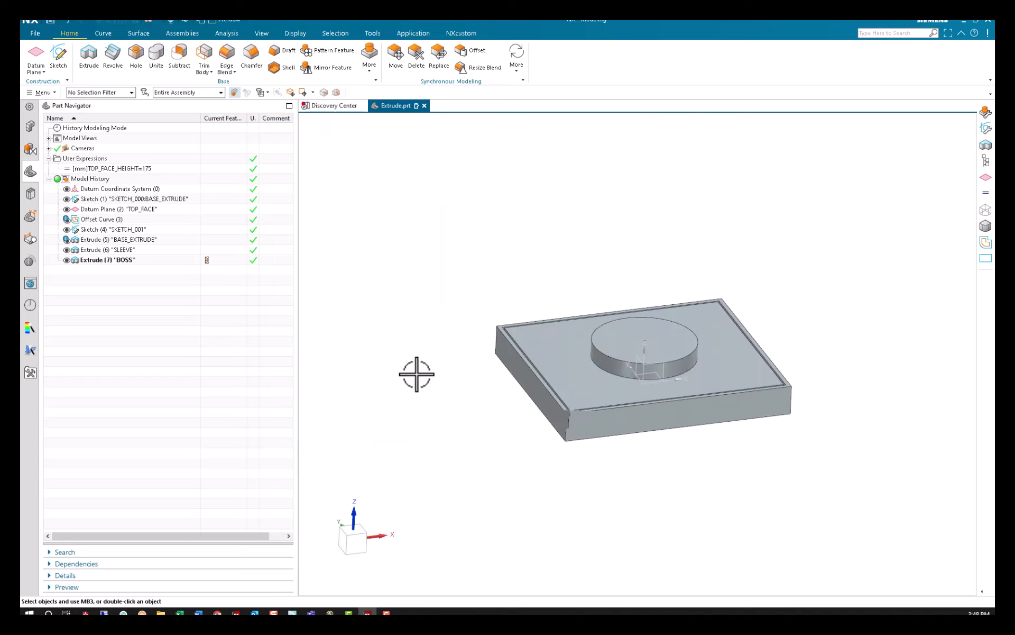
Make the offset curve the current feature in the history and rename it REF.
mouse_move(408, 374)
middle_down()
mouse_move(397, 358)
mouse_move(408, 355)
middle_up()
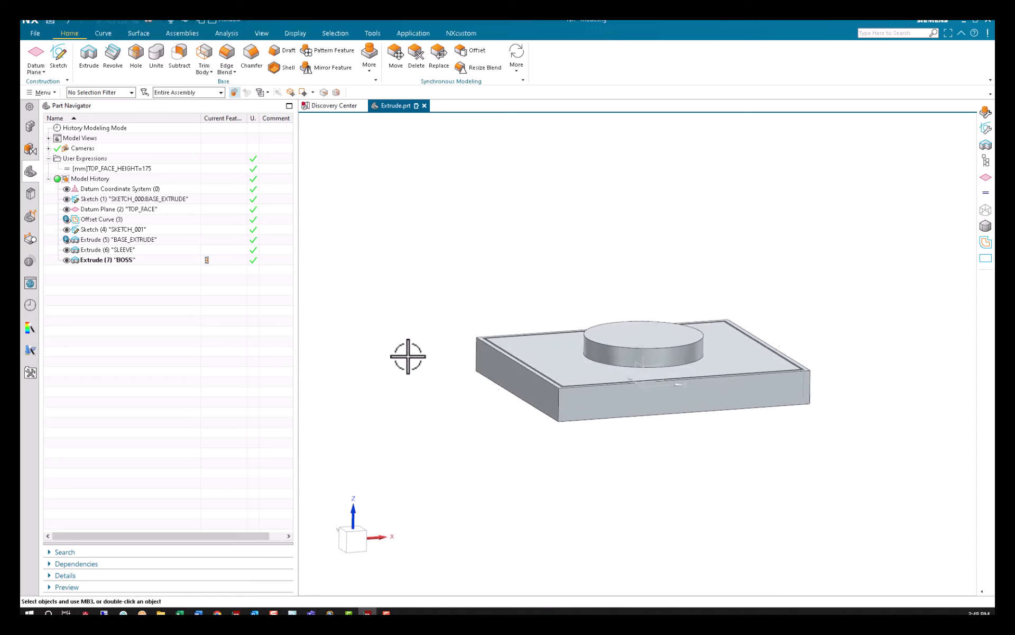
key(ctrl+f)
middle_drag(540, 213, 544, 220)
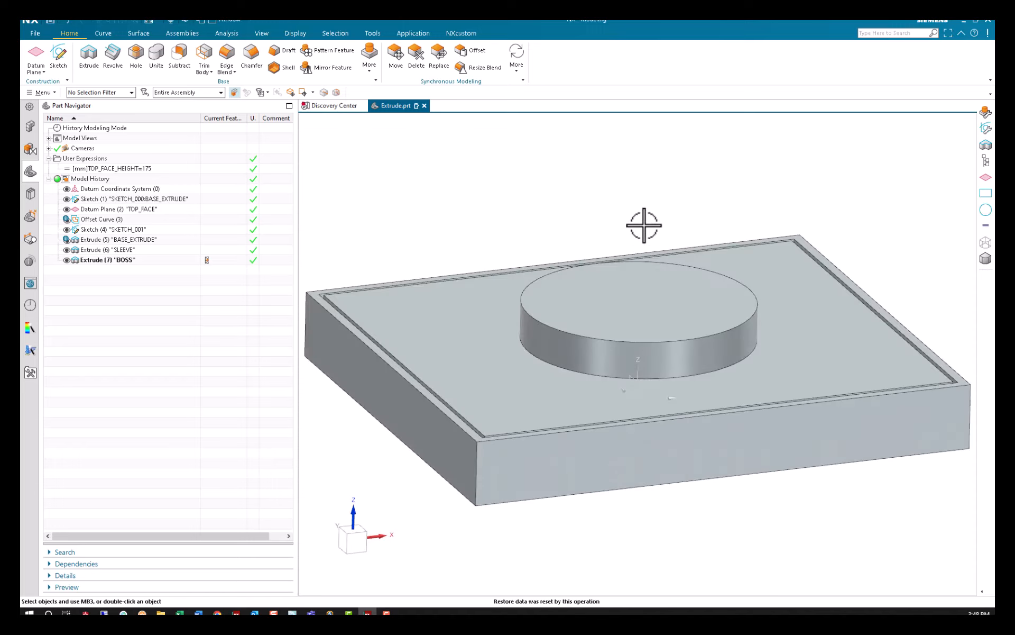
middle_drag(642, 220, 653, 225)
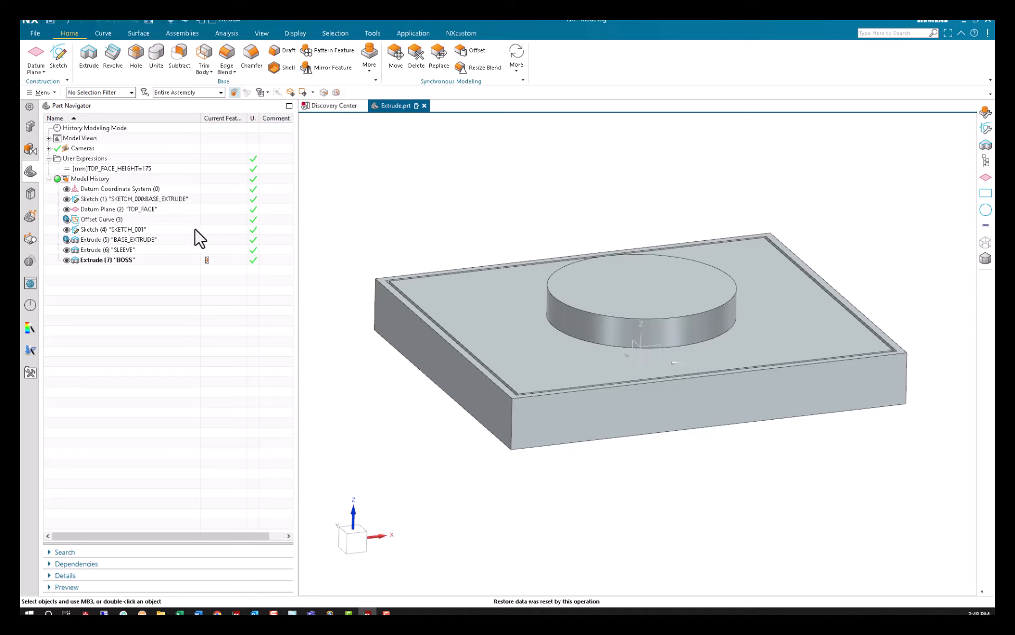
click(208, 219)
click(121, 218)
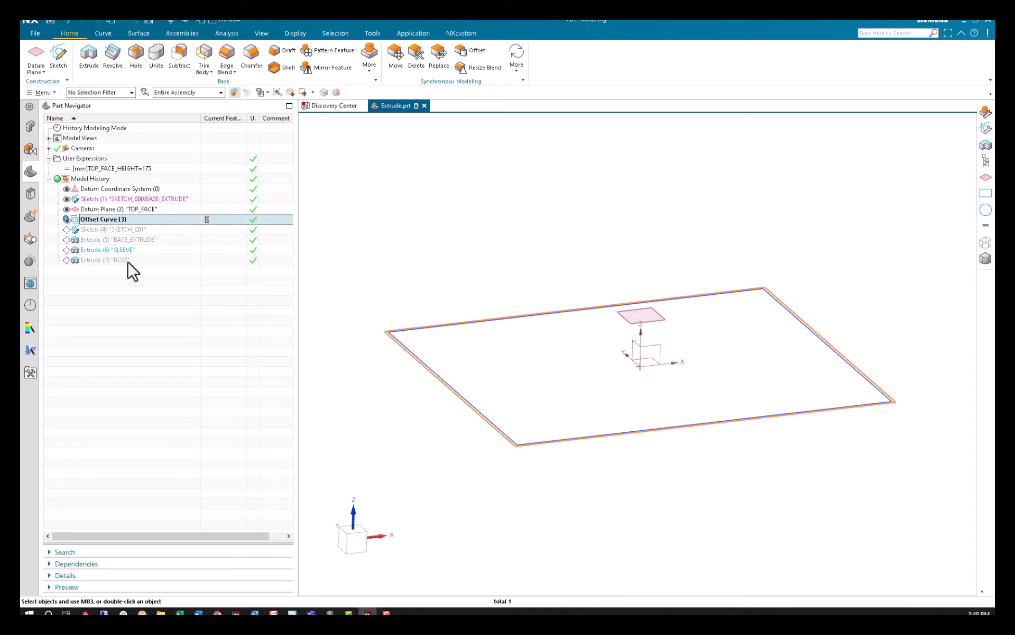
key(F2)
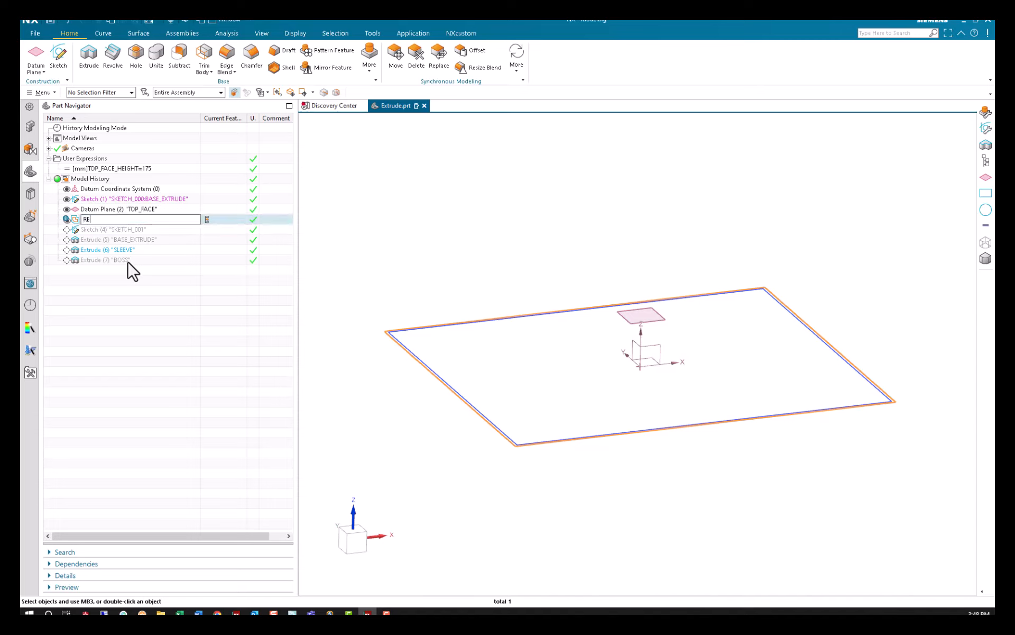
text(REF)
key(Return)
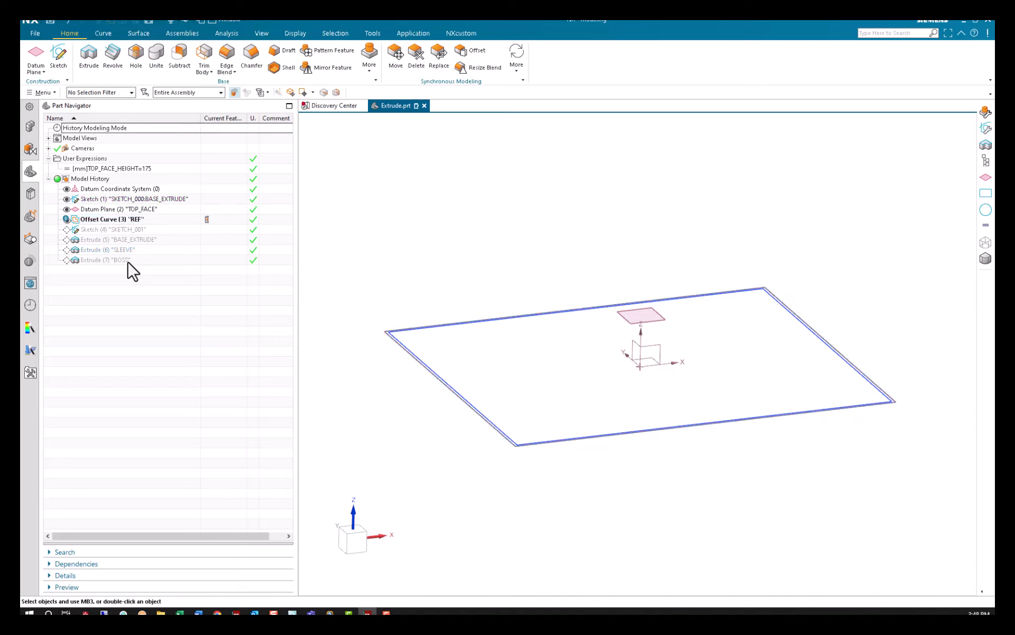
Start a Project Curve operation and choose the REF offset curve as the curves to project, using Feature Curves selection.
click(103, 33)
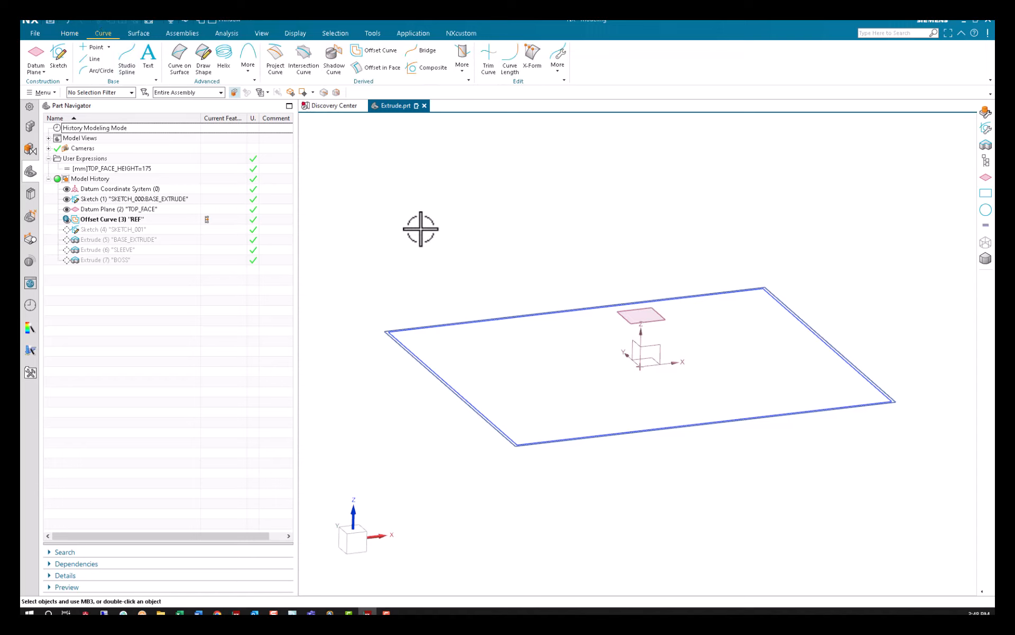
click(275, 69)
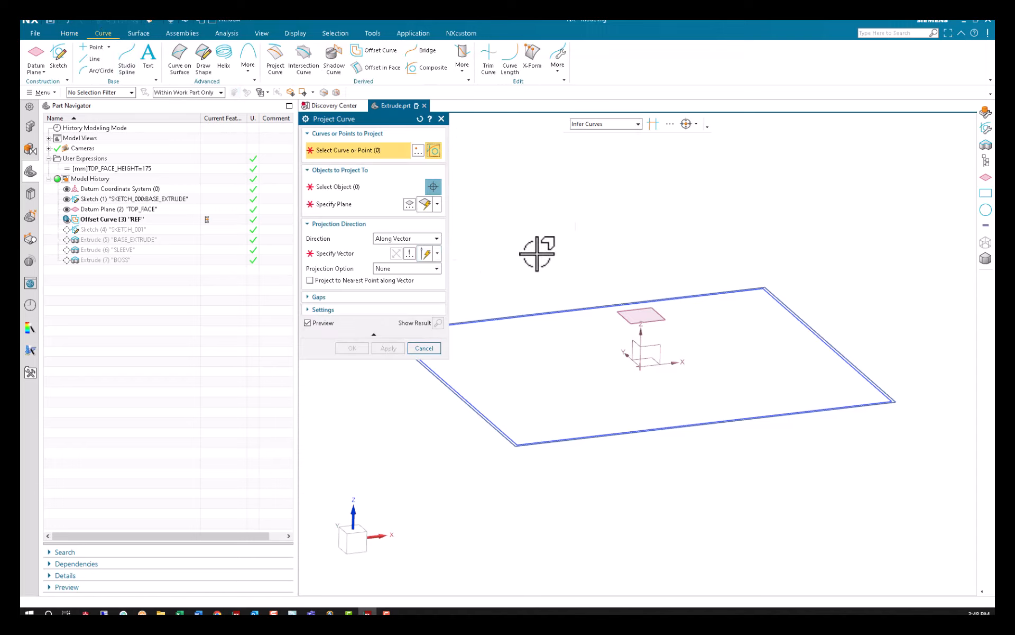
click(603, 125)
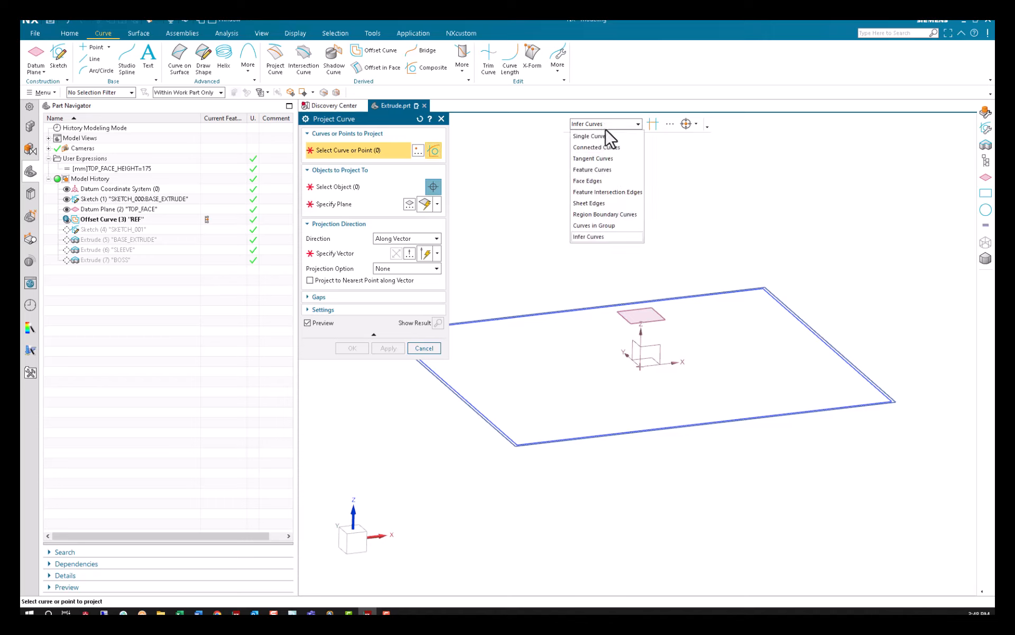
click(608, 169)
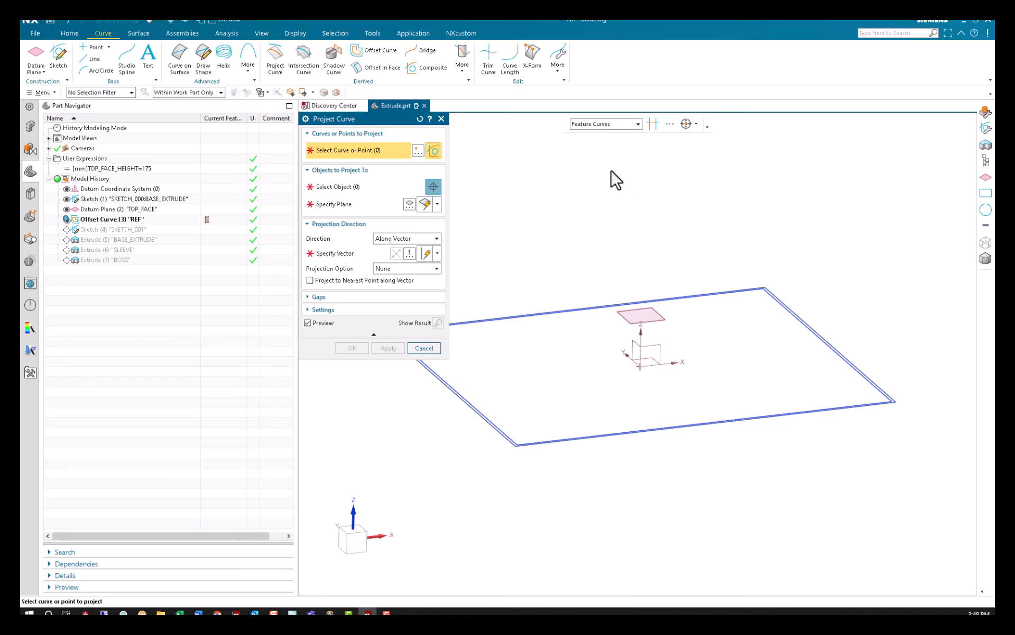
click(134, 222)
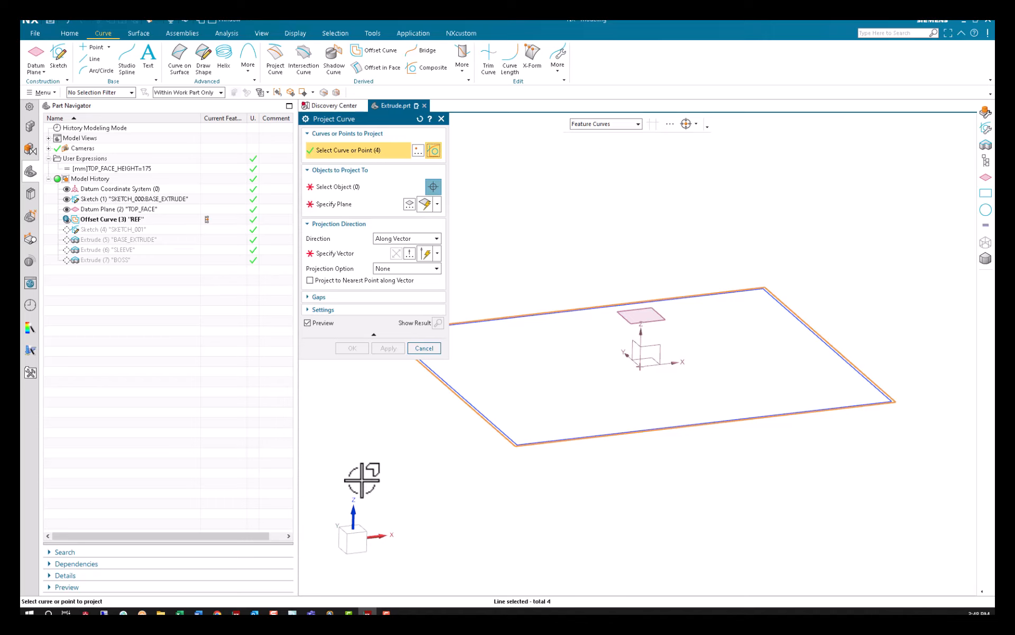
Project the REF curves onto the TOP_FACE datum plane along the Z-axis and create the projected curve.
click(333, 204)
click(643, 313)
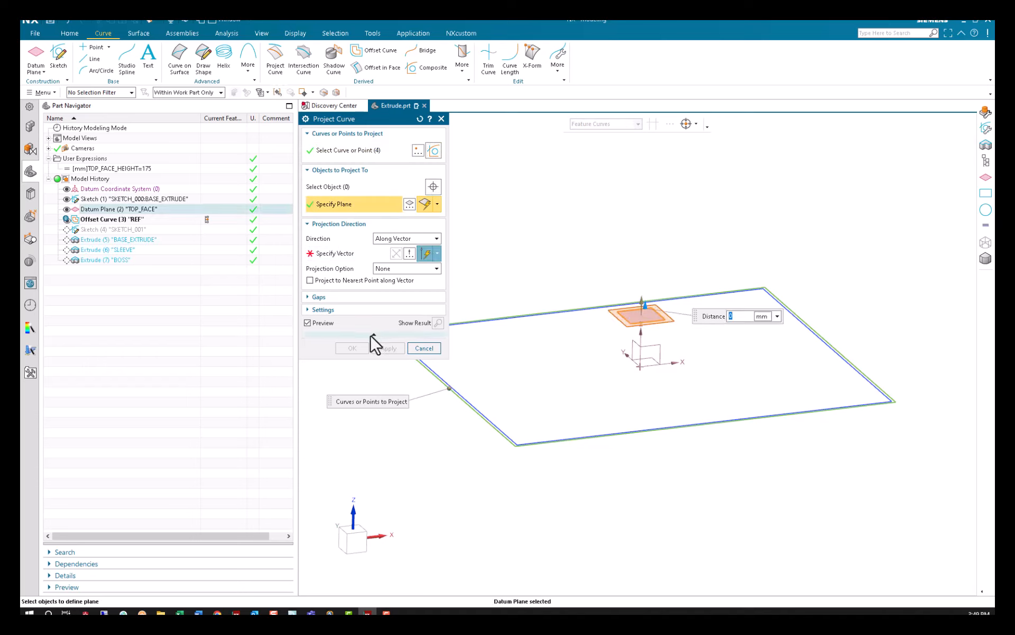
click(330, 253)
click(638, 333)
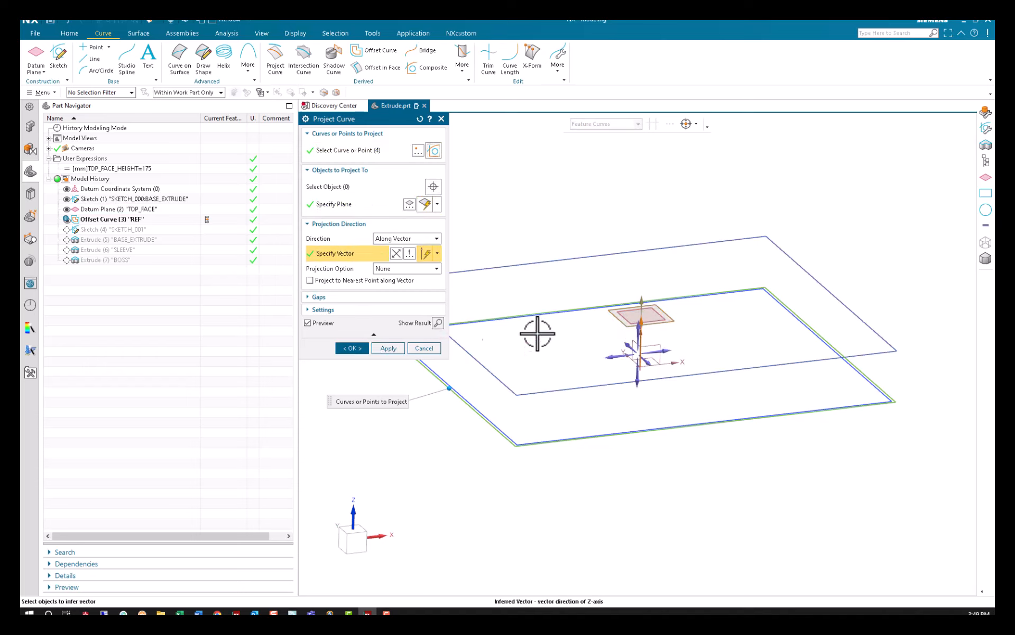
click(352, 347)
Make the BOSS extrude the current feature so the model history is rolled forward to its end.
mouse_move(538, 196)
middle_down()
mouse_move(538, 169)
mouse_move(525, 189)
middle_up()
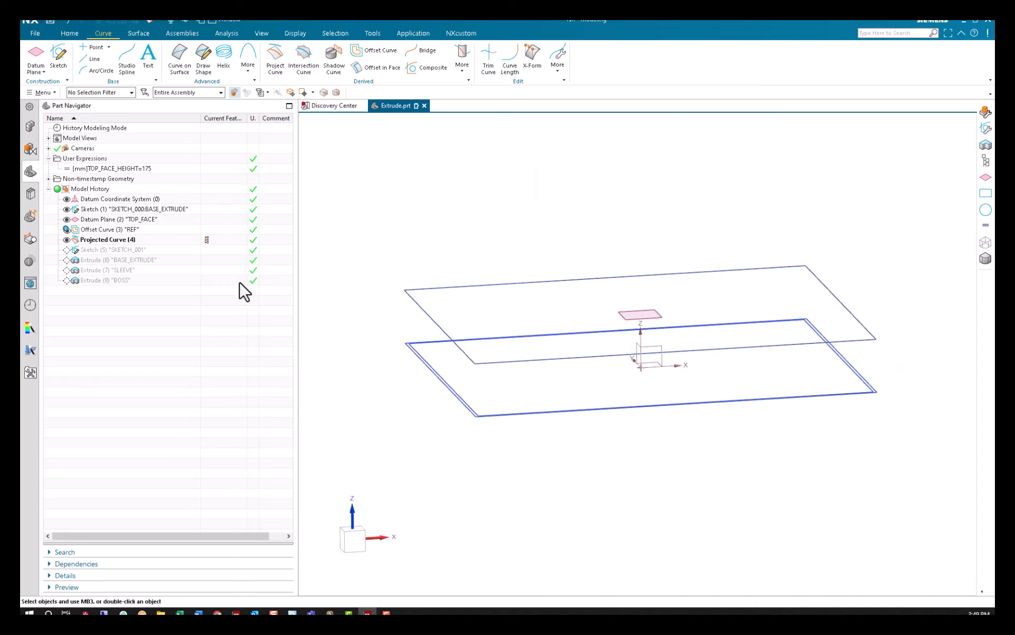
double_click(236, 280)
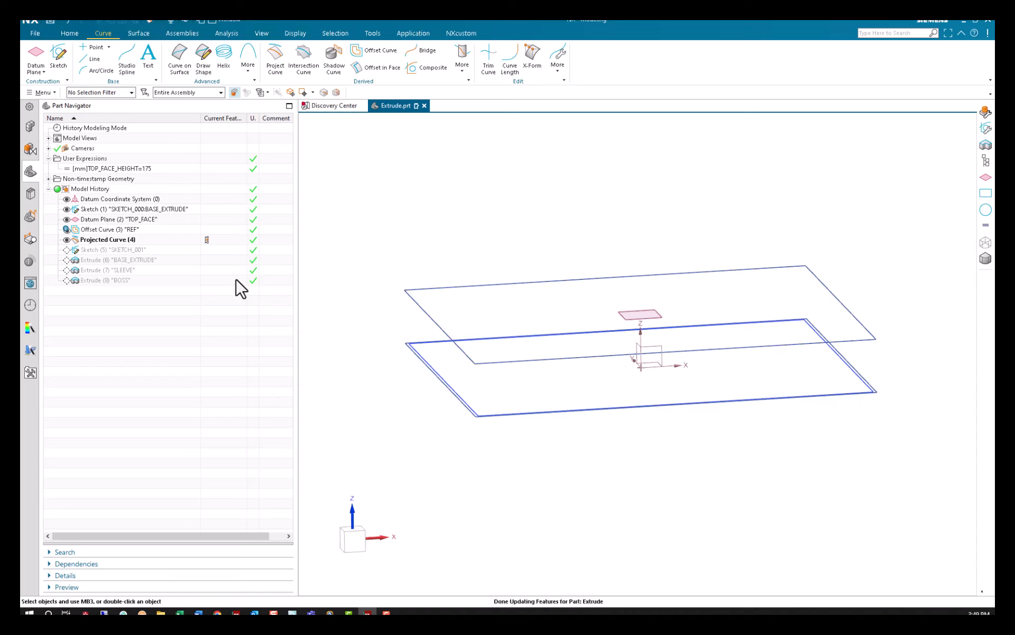
click(133, 281)
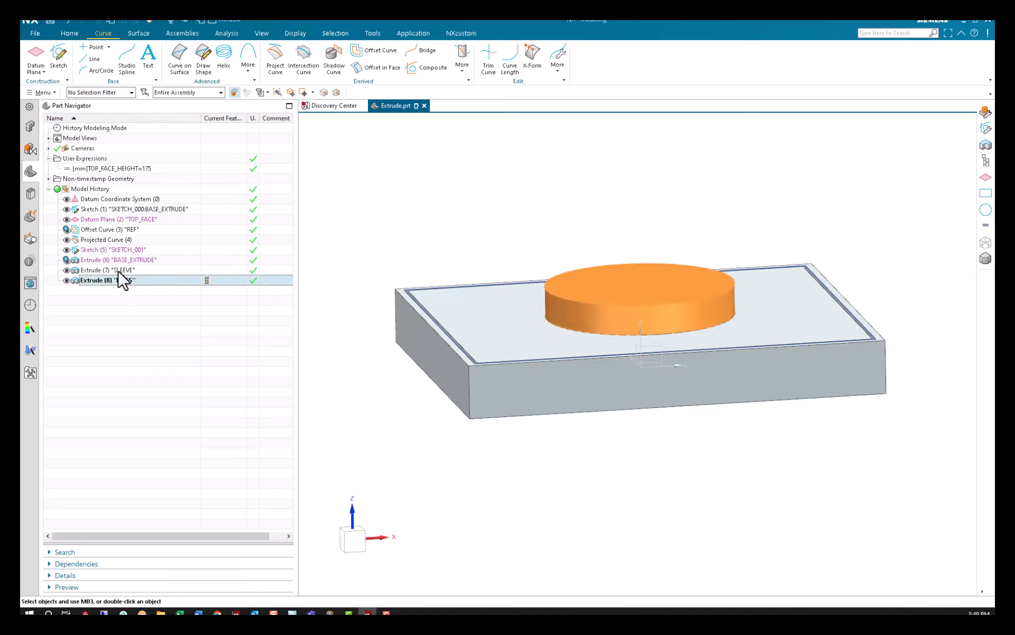
Edit the SLEEVE extrude and try replacing its section curves with the projected curve on TOP_FACE.
click(118, 271)
double_click(119, 270)
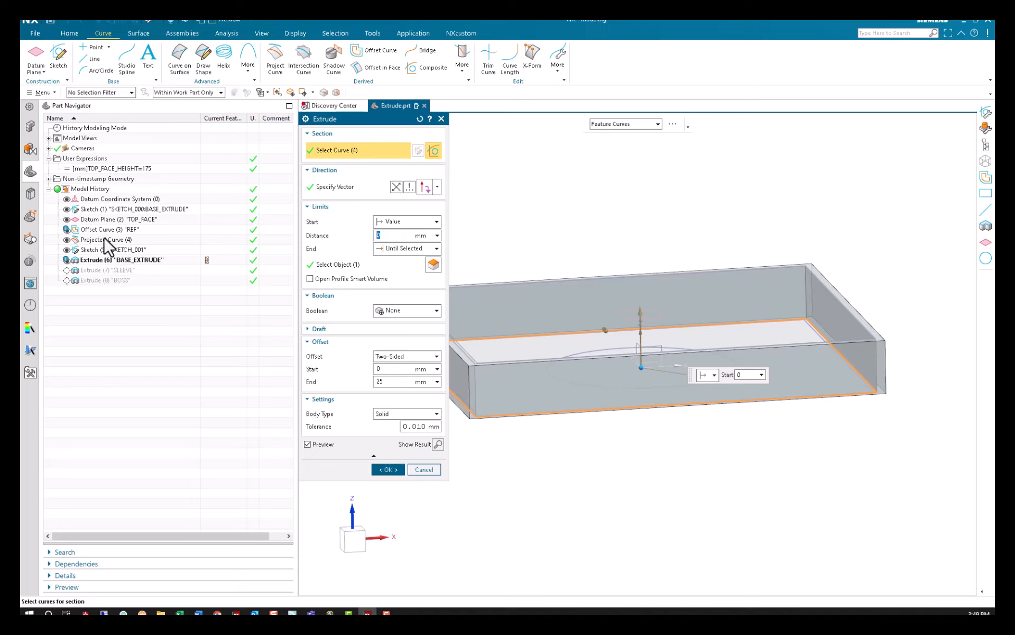
shift+click(531, 413)
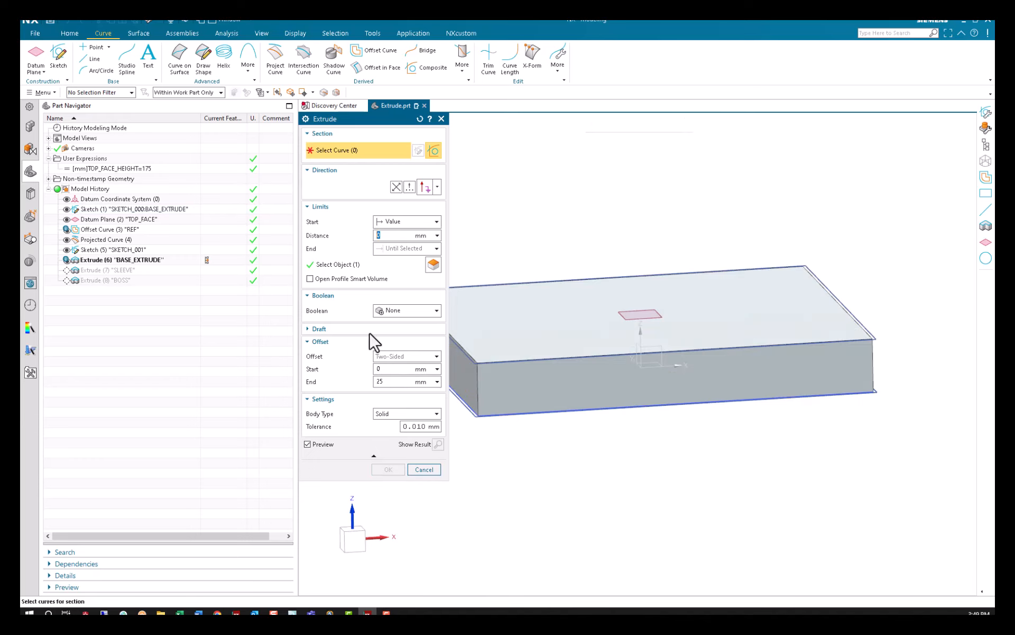
click(94, 240)
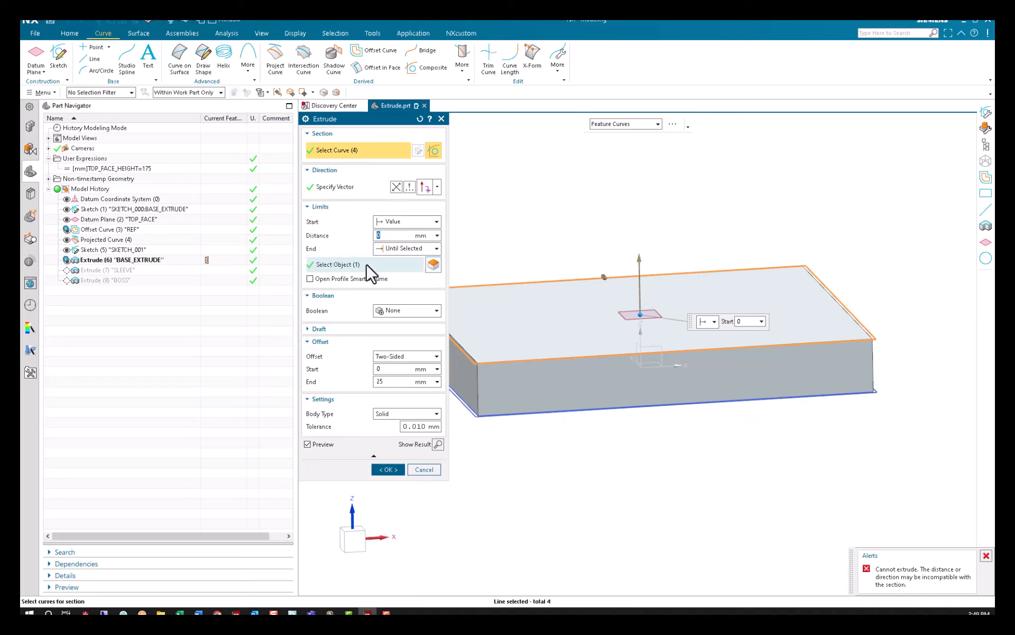
Try the SLEEVE extrude with a Value end limit, flipping its direction back and forth, and cancel the edit.
click(396, 187)
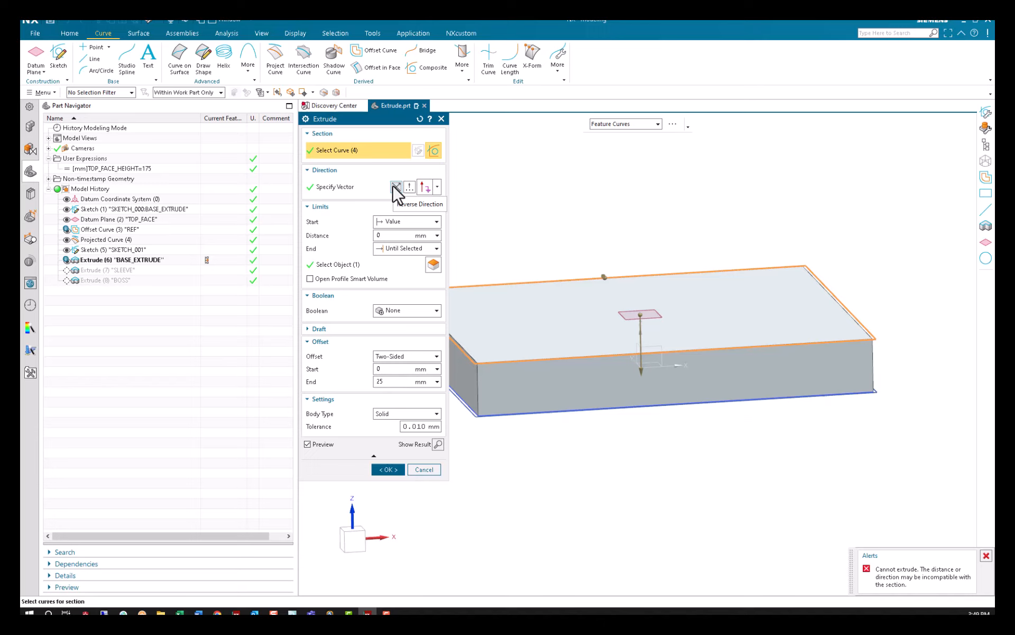
click(402, 248)
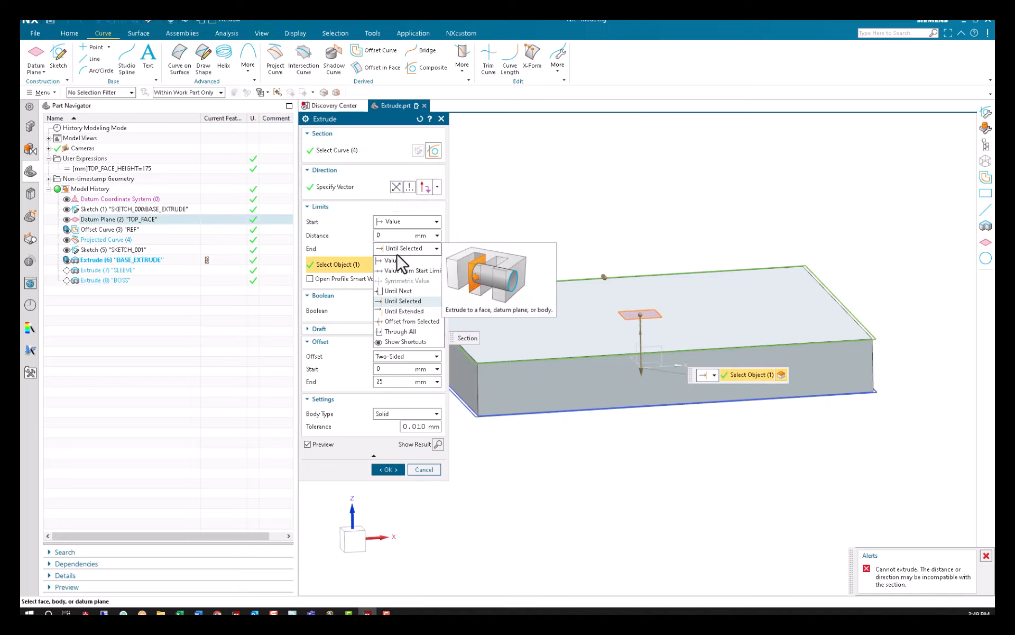
click(393, 261)
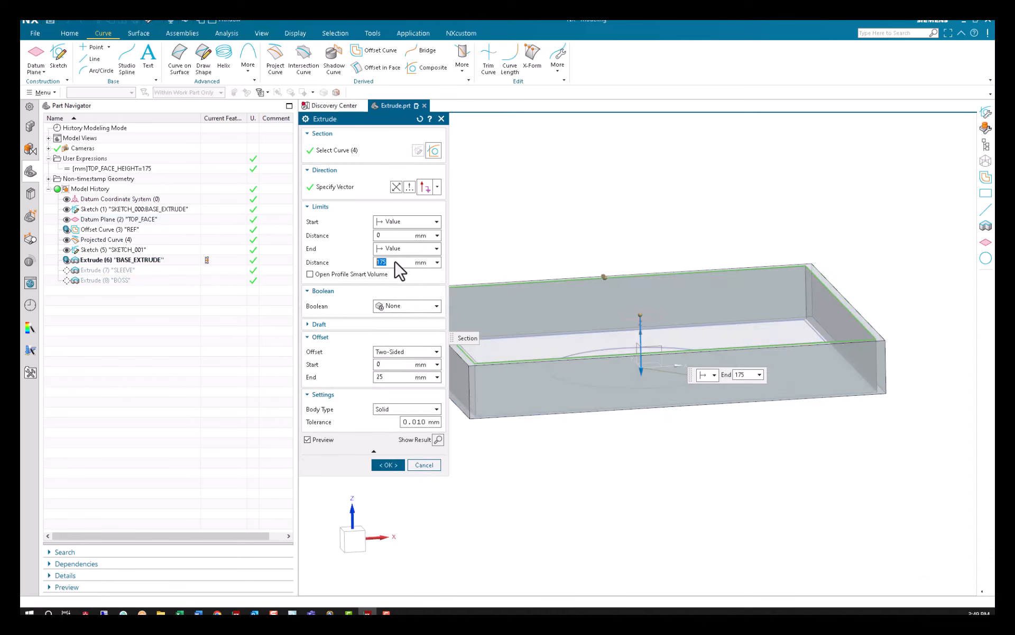
click(395, 190)
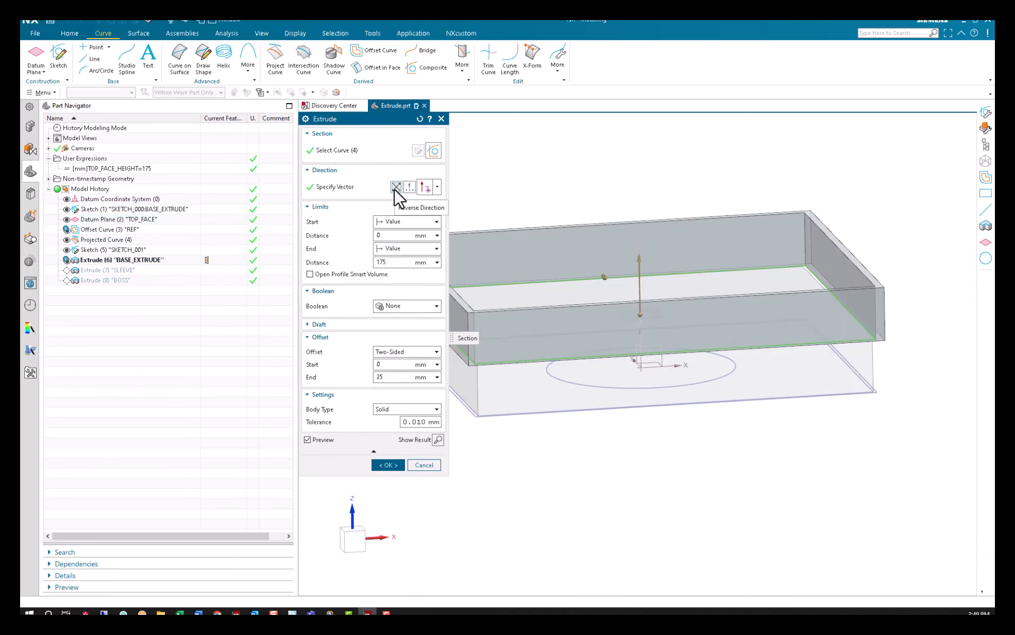
click(396, 188)
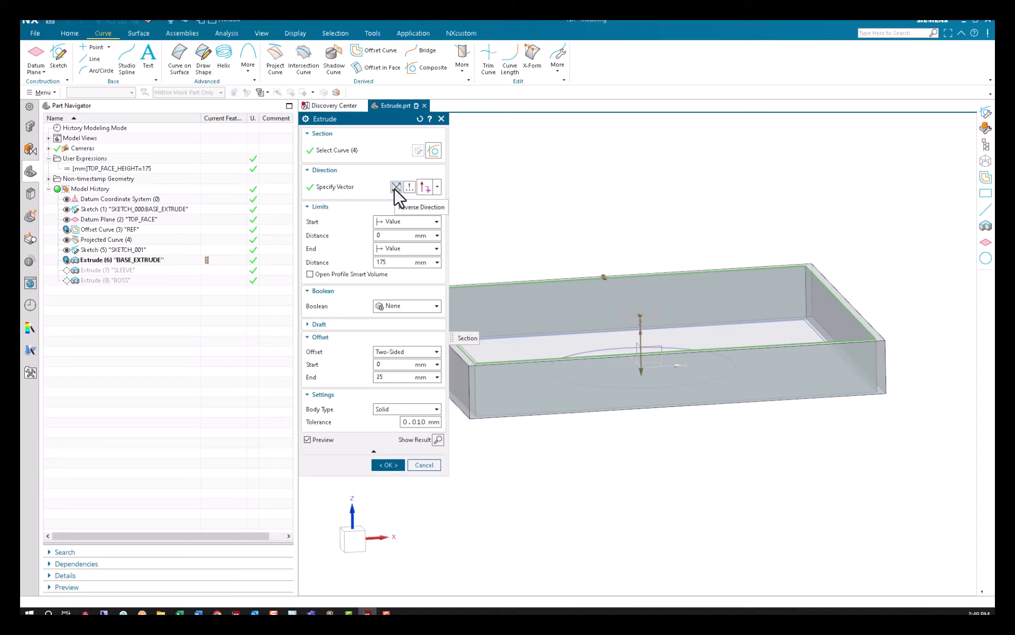
click(396, 188)
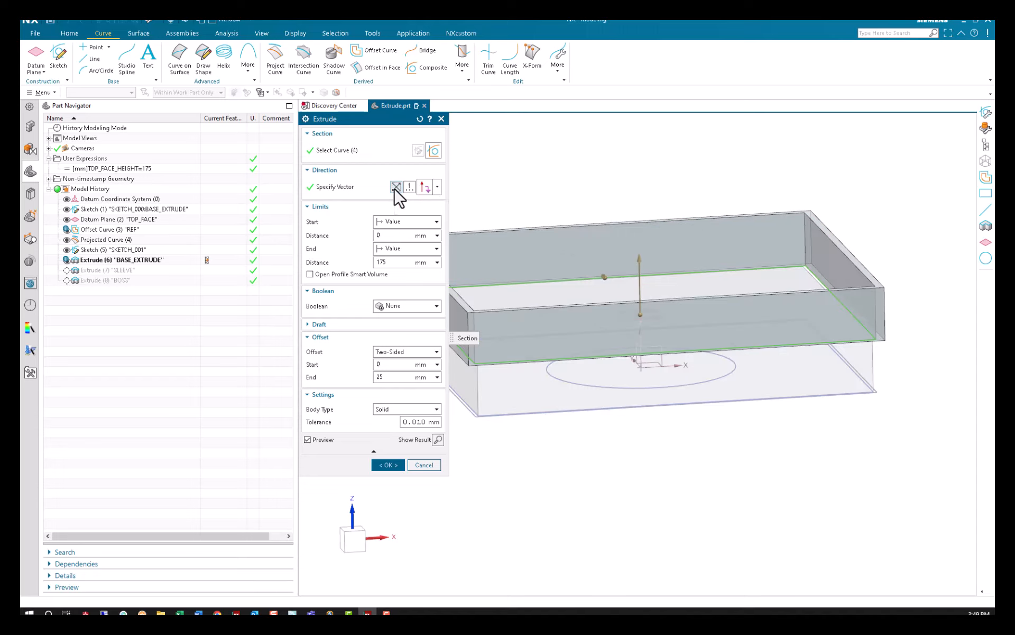
click(395, 188)
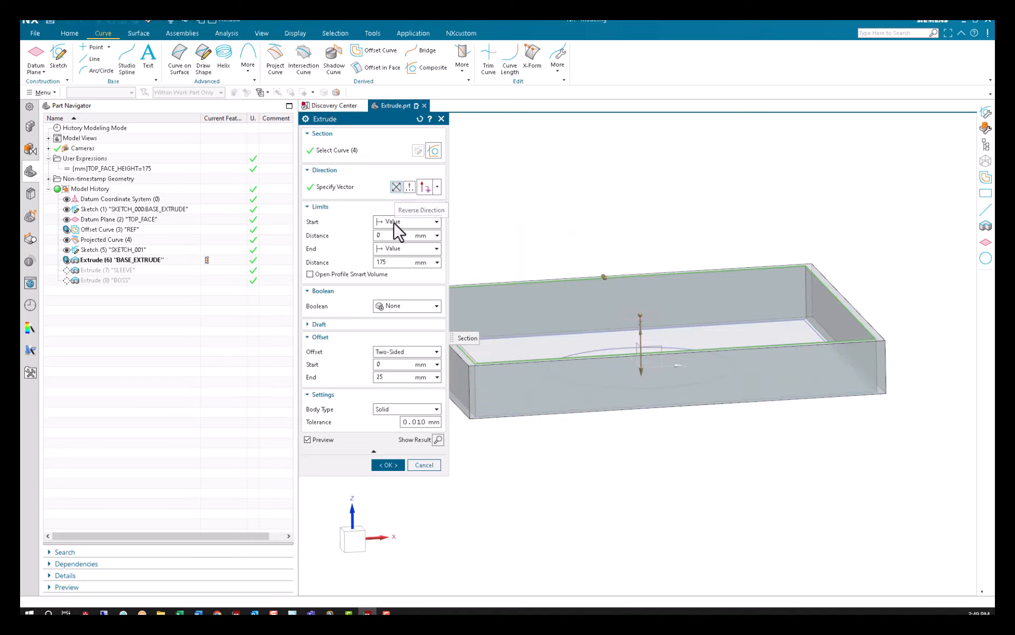
click(426, 466)
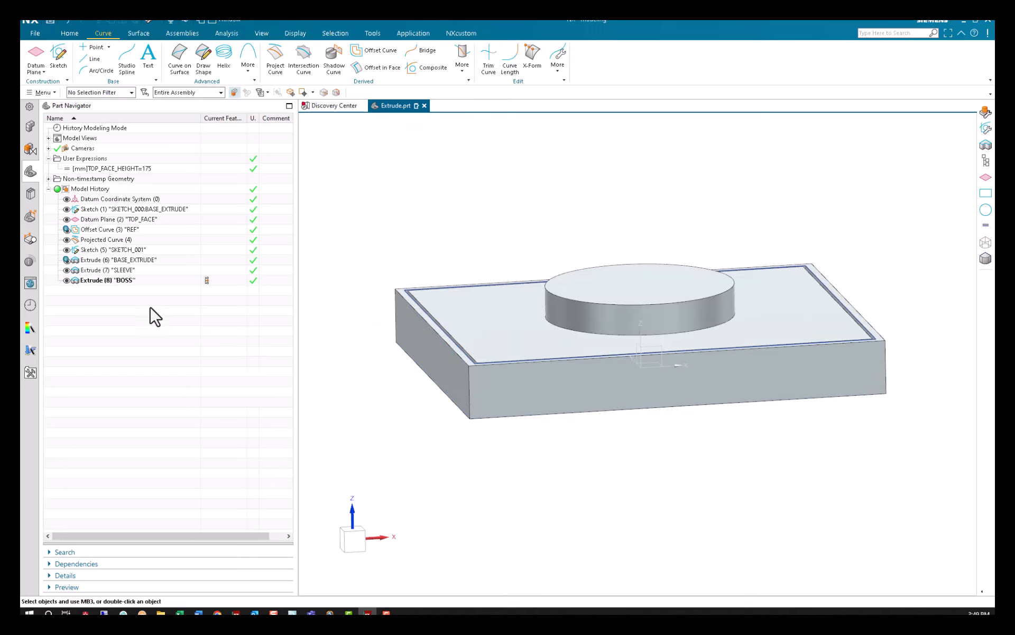
Make TOP_FACE the current feature and create a datum plane offset 75 mm above it.
mouse_move(120, 264)
click(218, 220)
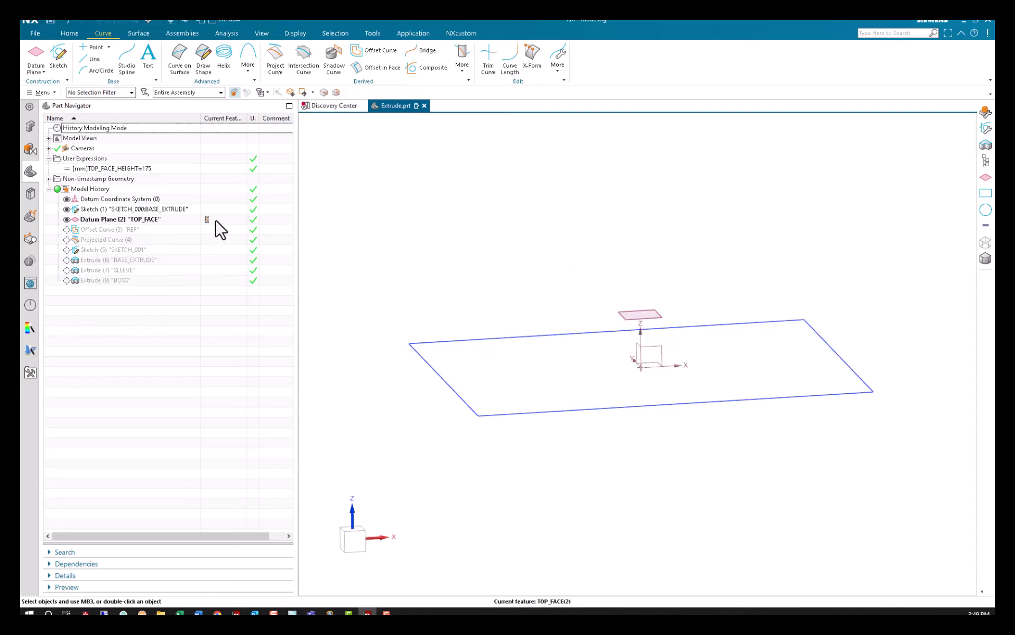
click(35, 58)
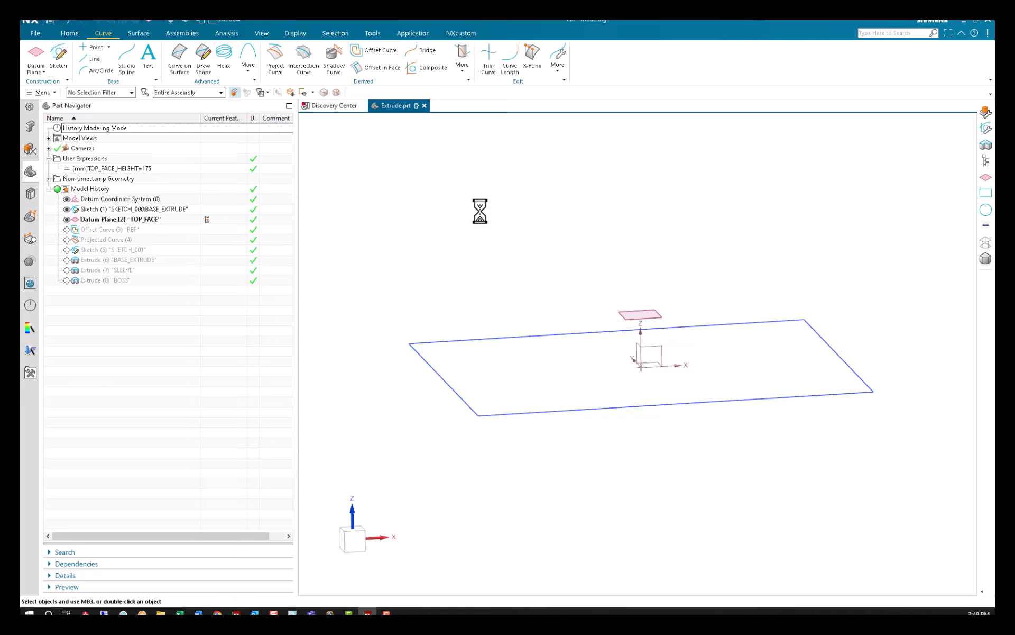
click(640, 315)
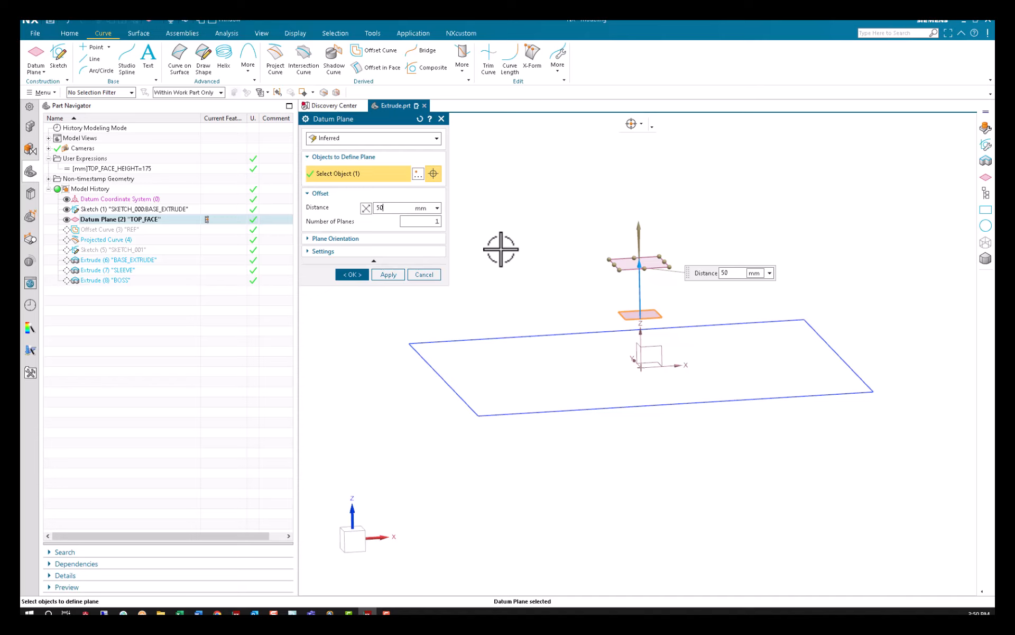
text(75)
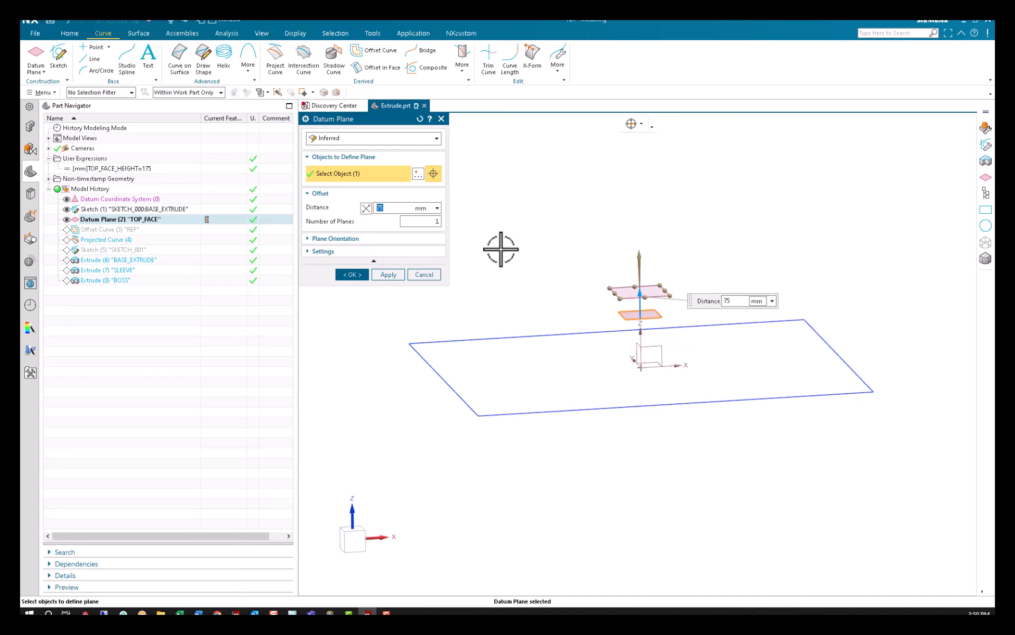
click(352, 274)
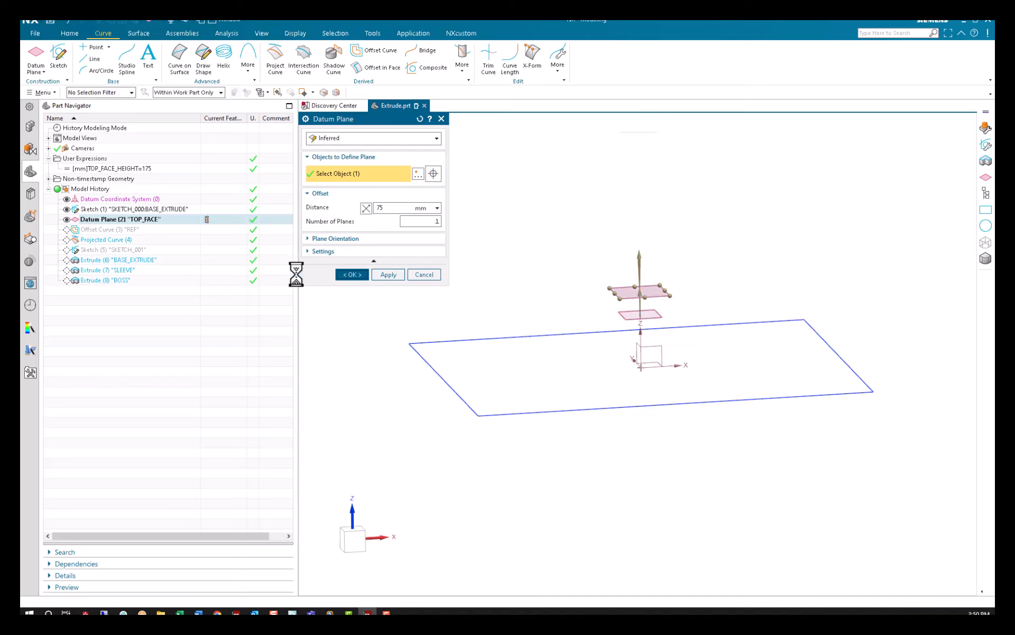
Make BASE_EXTRUDE the current feature and rename the new datum plane OFFSET_FACE.
click(224, 270)
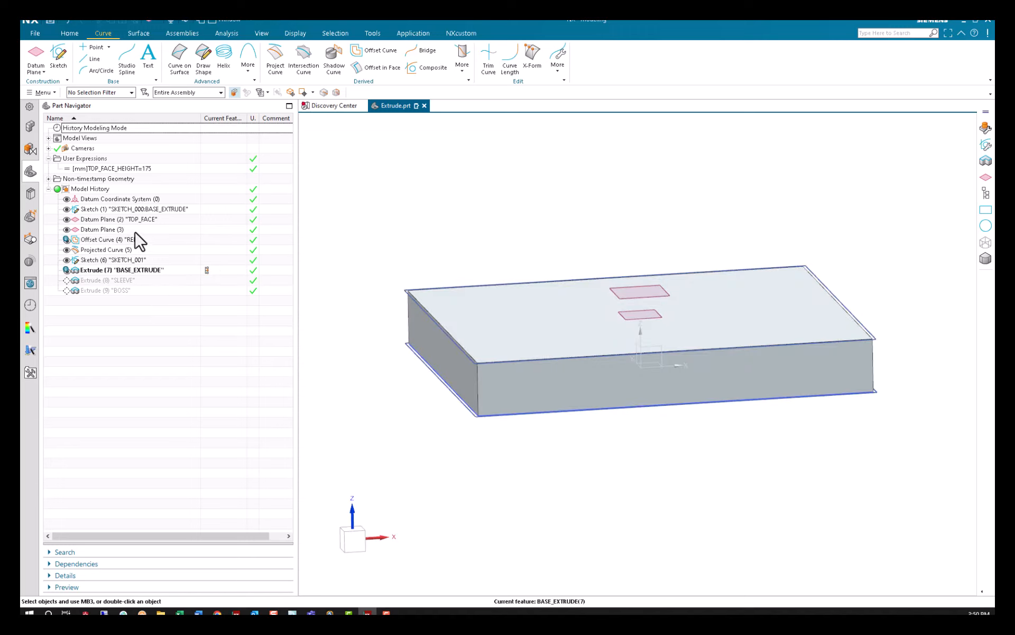
click(131, 230)
key(F2)
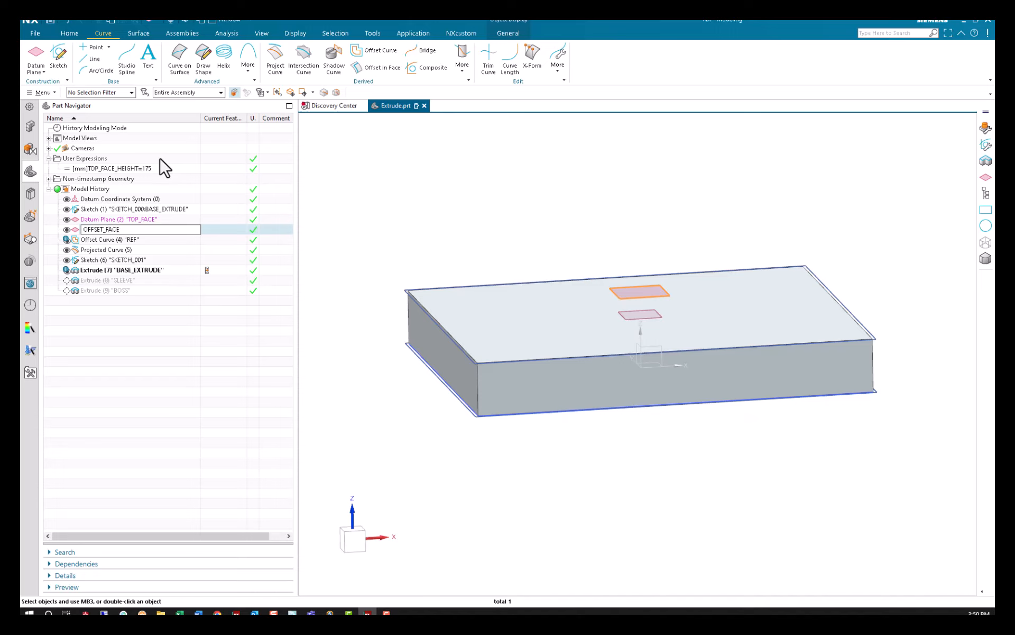
key(Return)
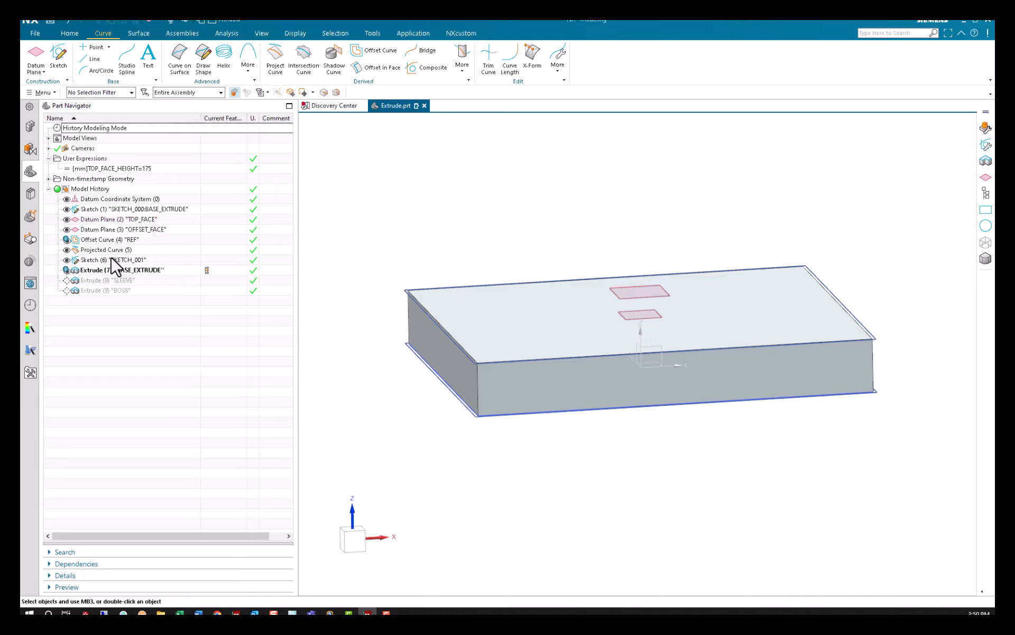
Roll the model history forward through SLEEVE and make BOSS the current feature.
click(108, 271)
click(221, 281)
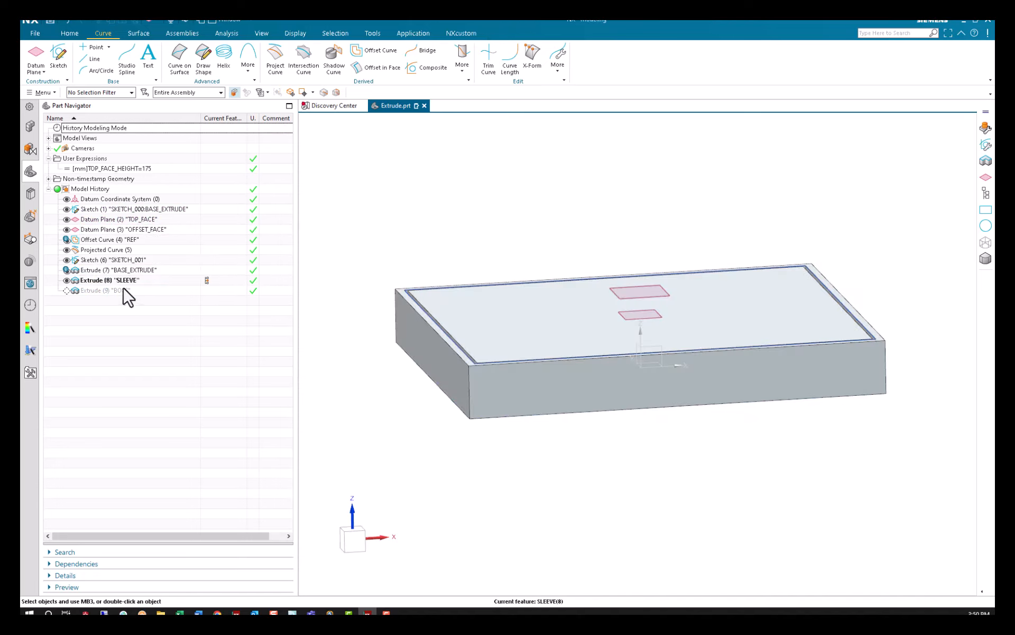
click(117, 282)
click(206, 291)
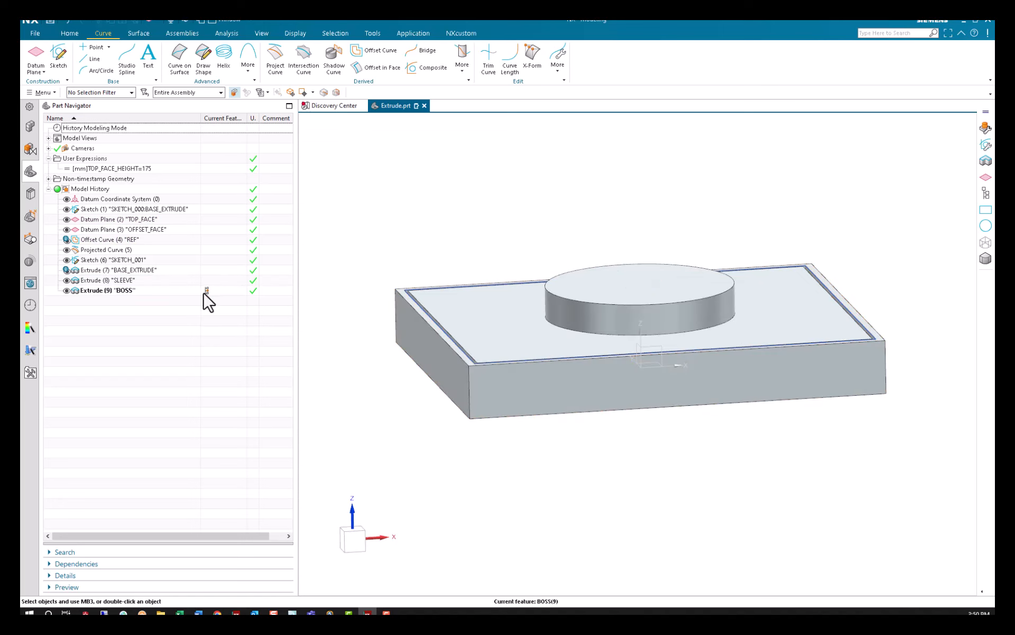
Edit the BOSS extrude so its end limit is Until Selected at the OFFSET_FACE datum plane.
double_click(125, 291)
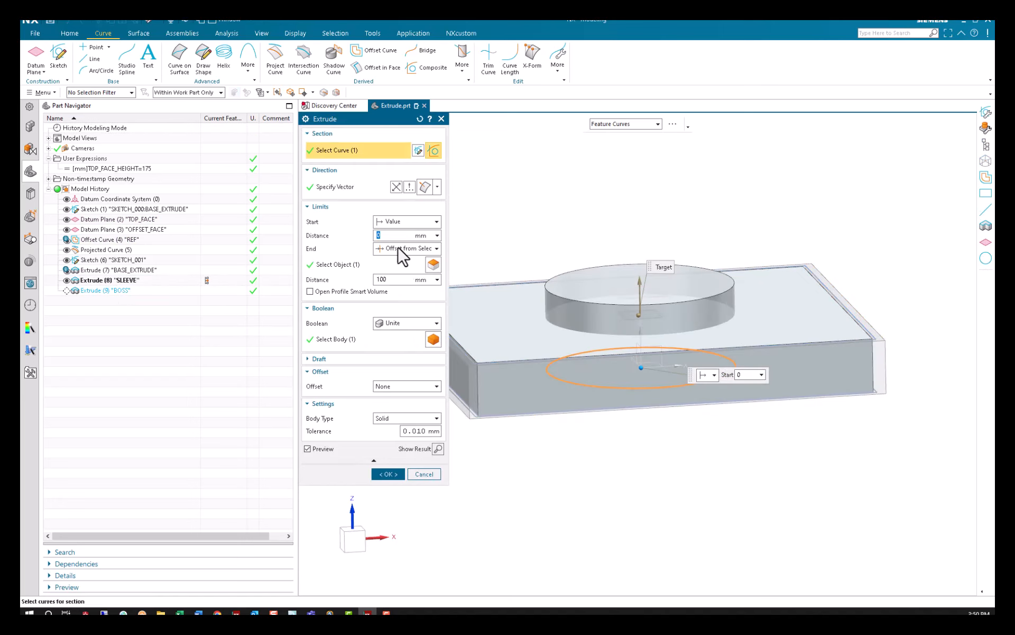
click(406, 249)
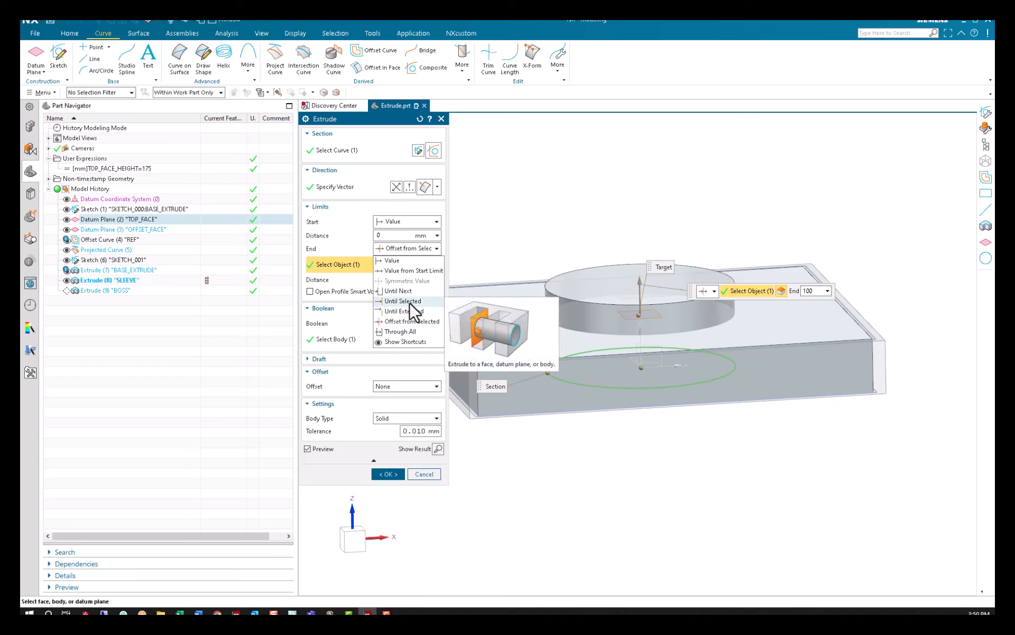
click(410, 301)
click(615, 295)
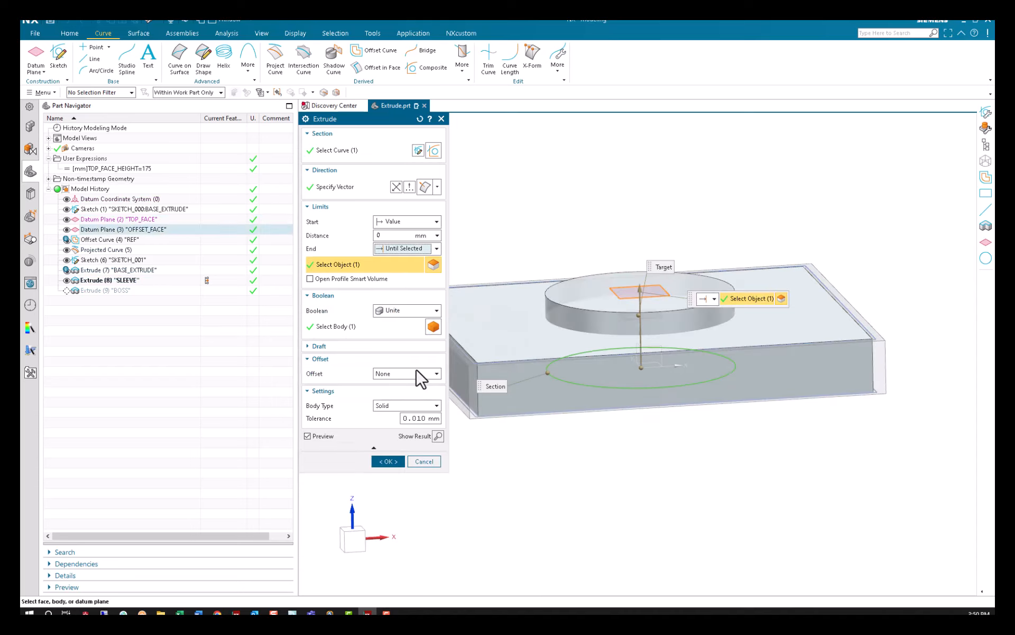
click(389, 461)
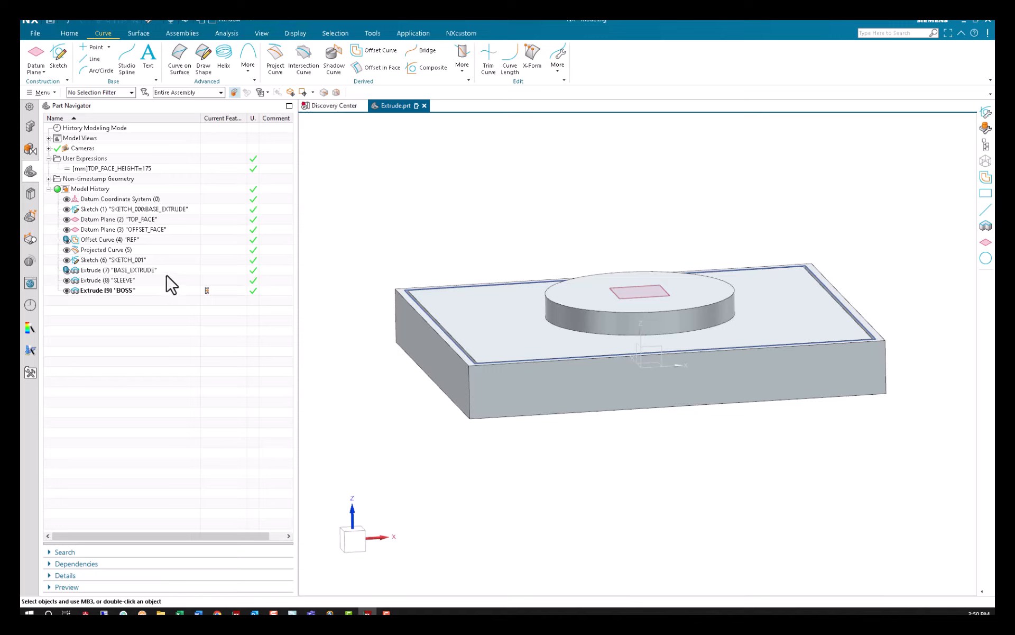
Edit the projected curve so the REF curves are projected onto the OFFSET_FACE datum plane.
mouse_move(162, 271)
click(116, 242)
click(114, 320)
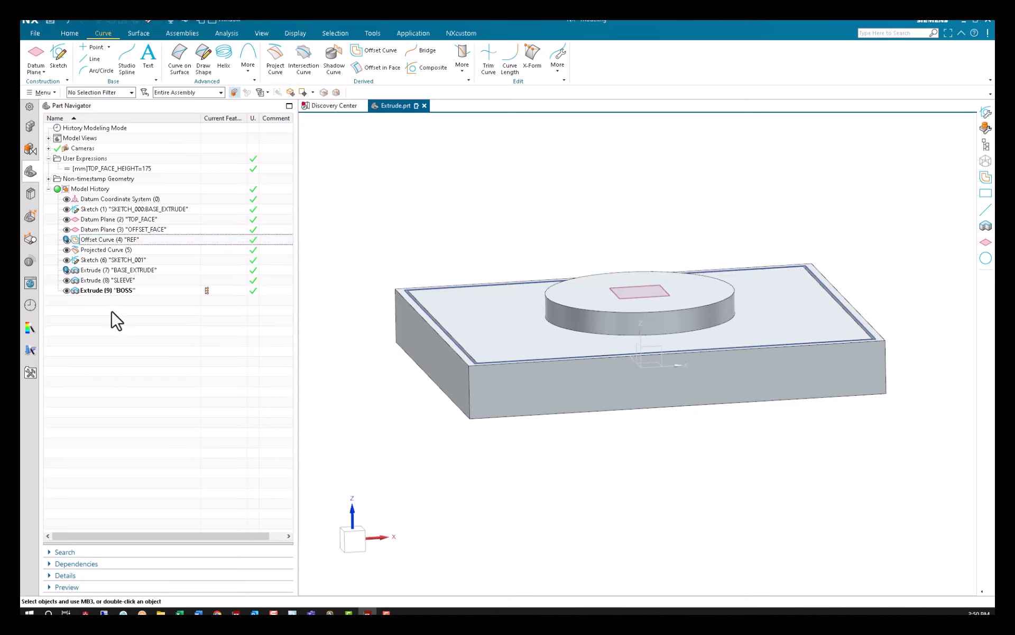
double_click(100, 250)
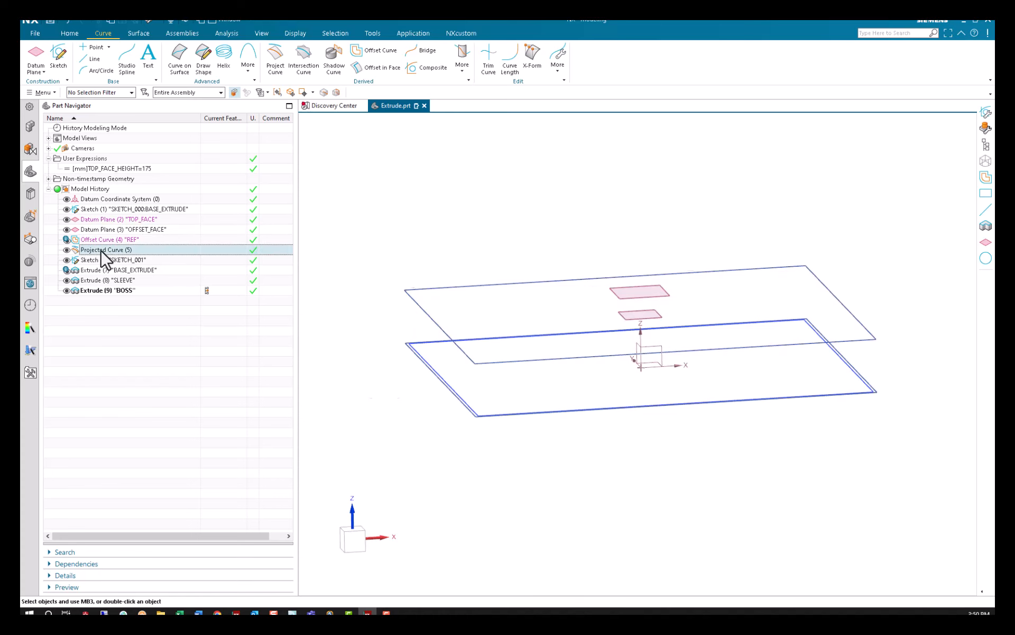
click(349, 212)
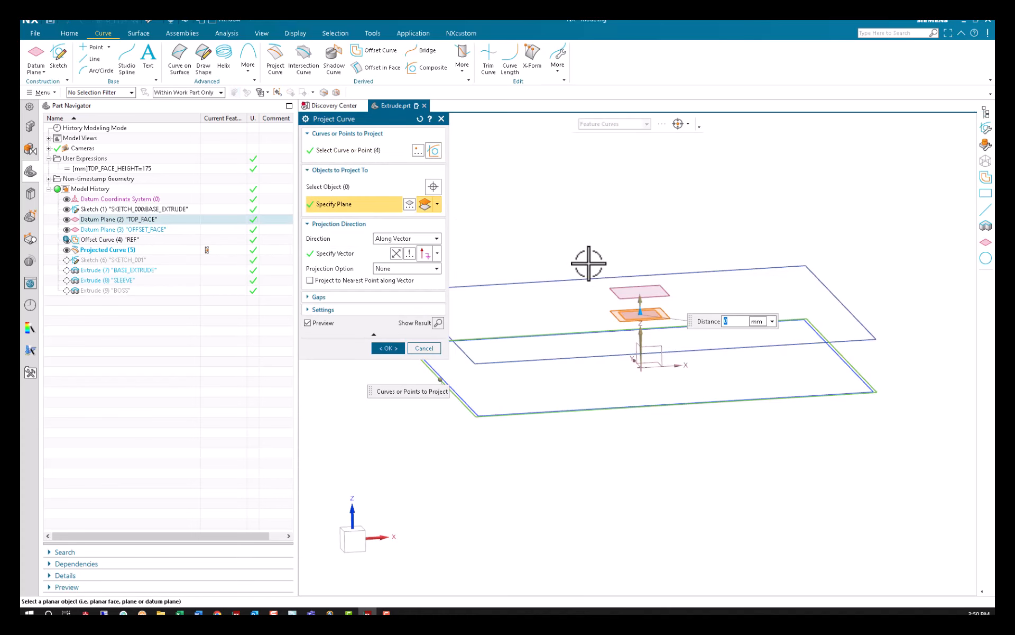
click(638, 291)
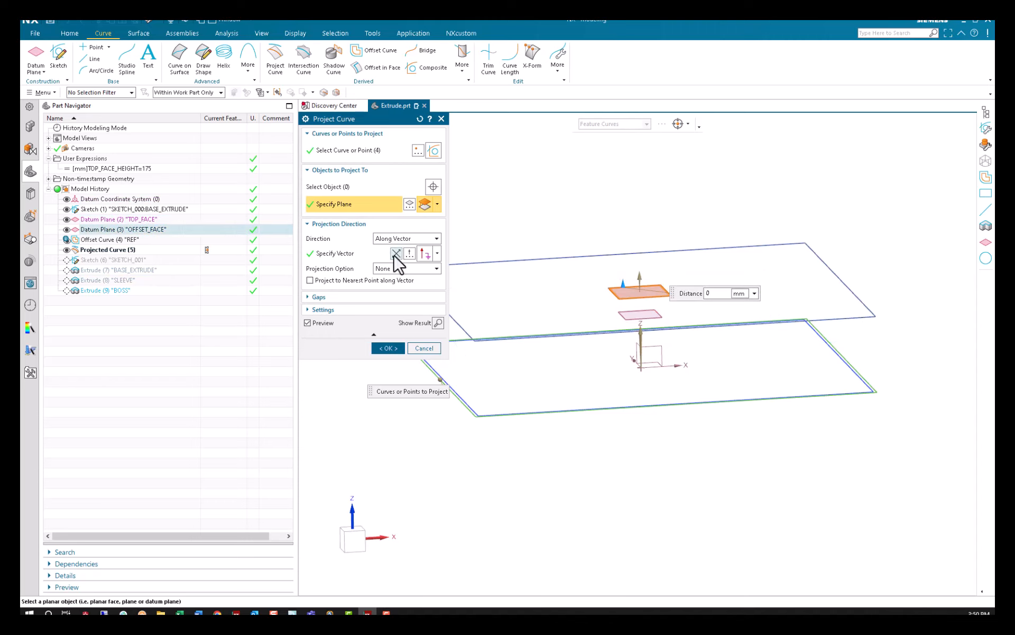
click(388, 348)
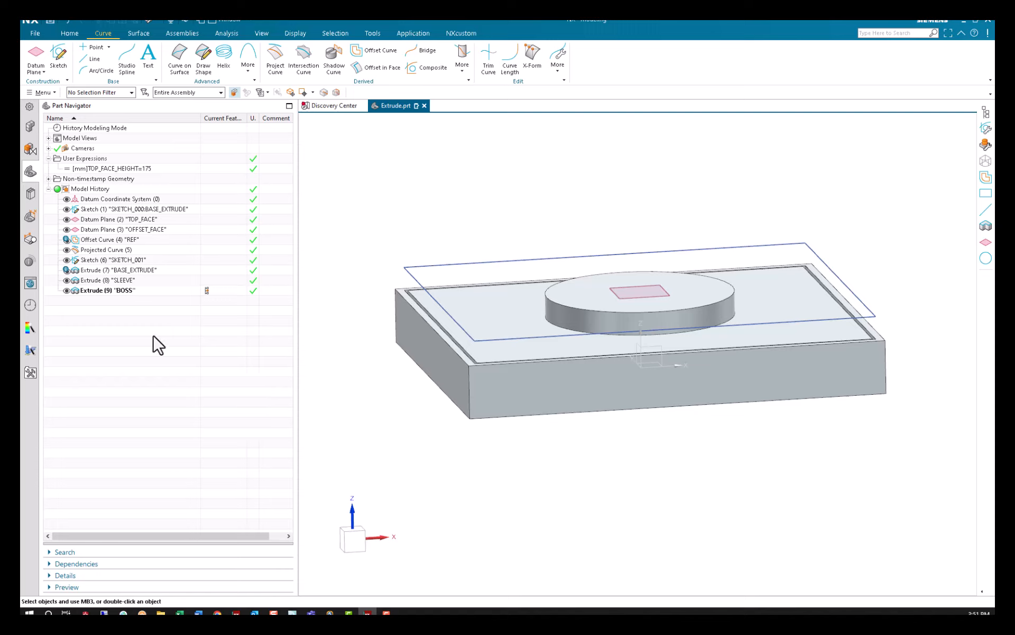
Edit the SLEEVE extrude and replace its section of REF curves with the projected curve on the OFFSET_FACE datum plane.
click(119, 291)
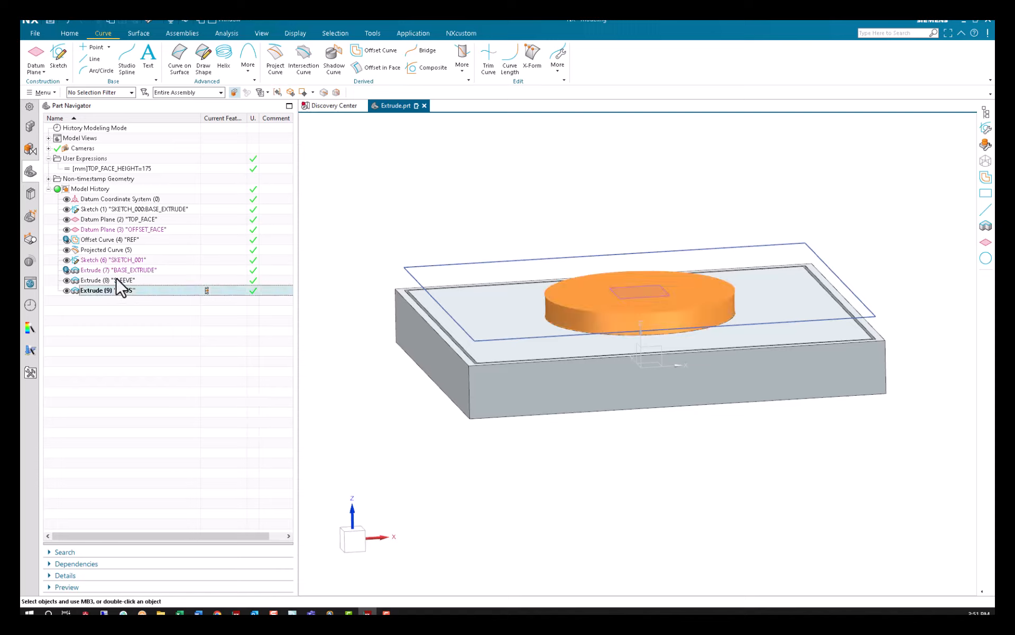
click(120, 280)
double_click(117, 281)
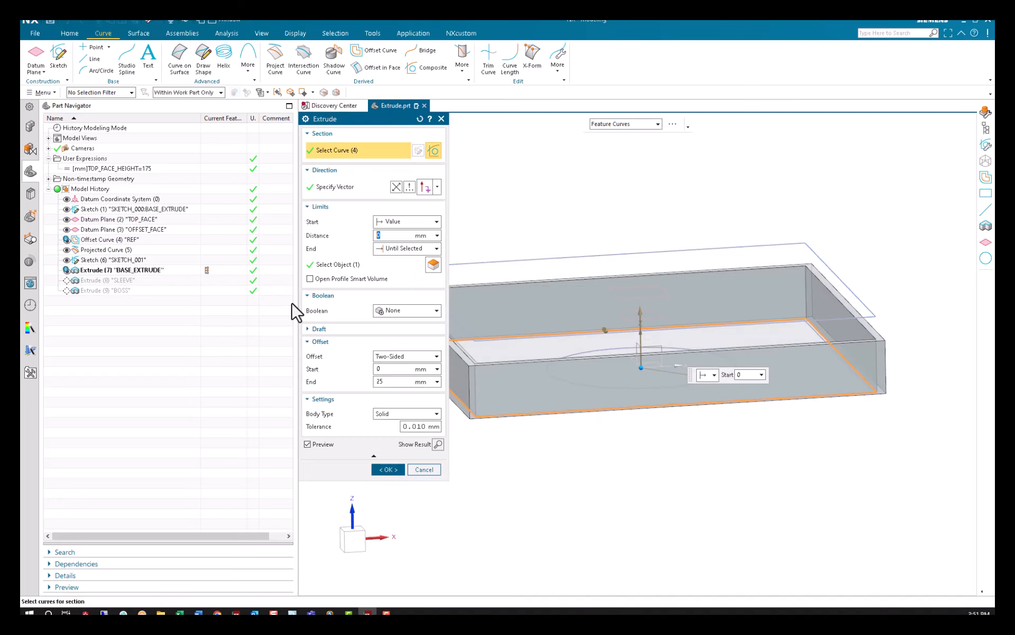
click(356, 266)
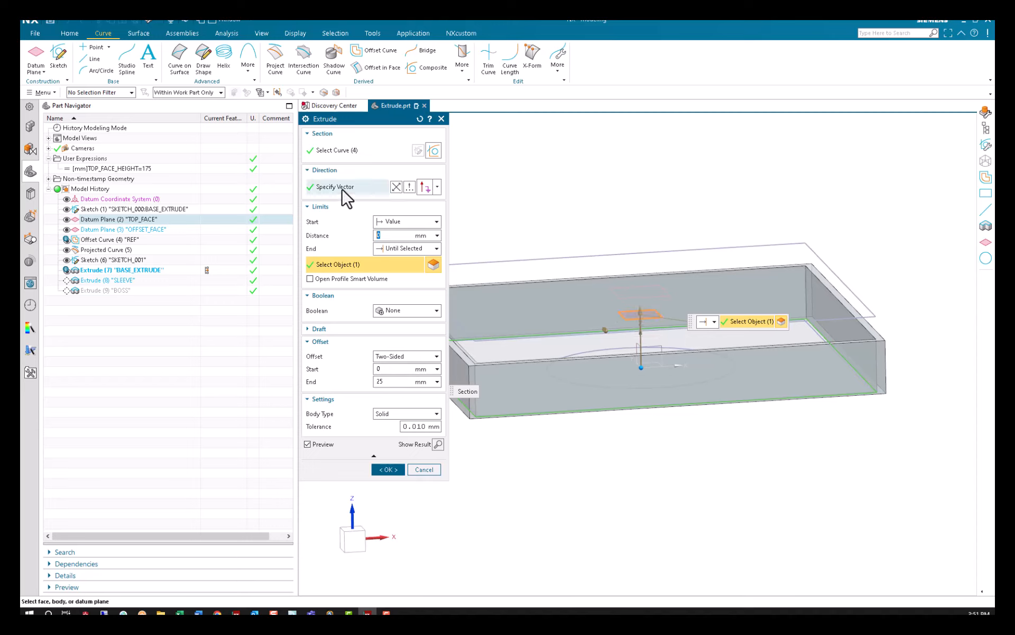
click(361, 152)
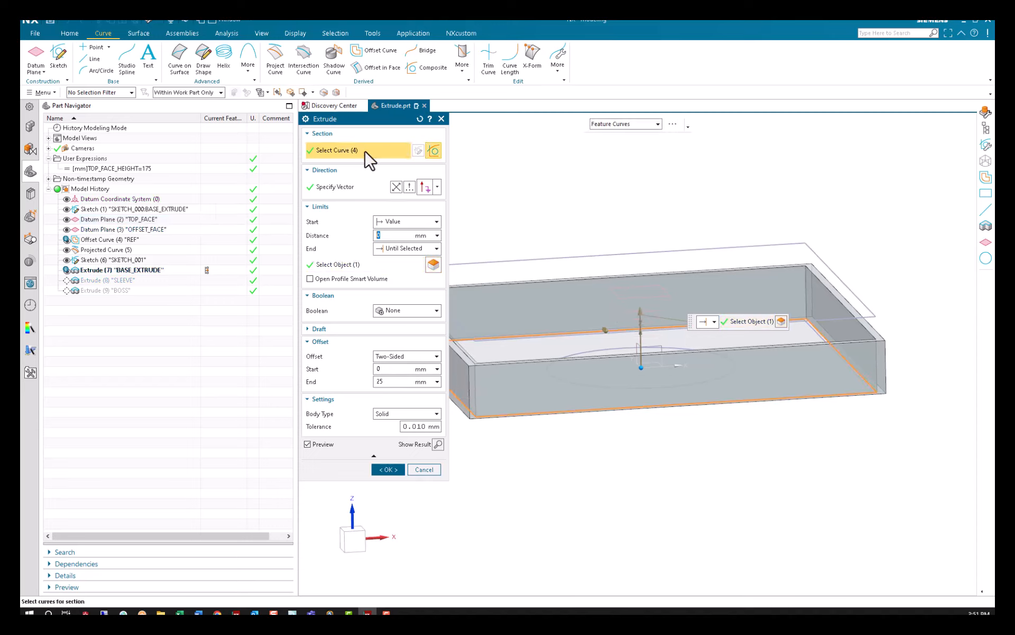
shift+click(512, 333)
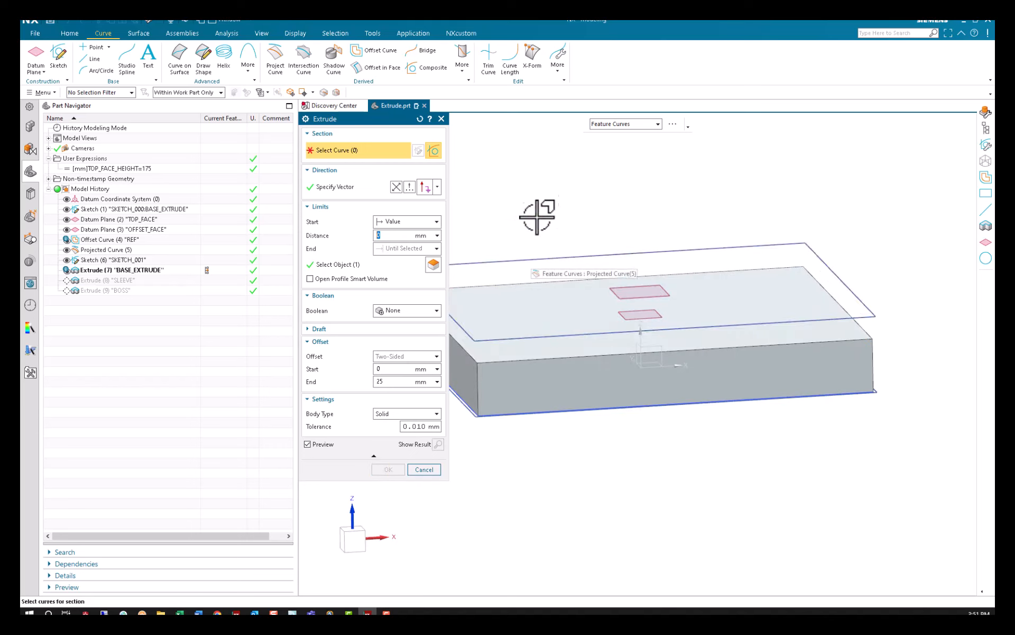
click(120, 259)
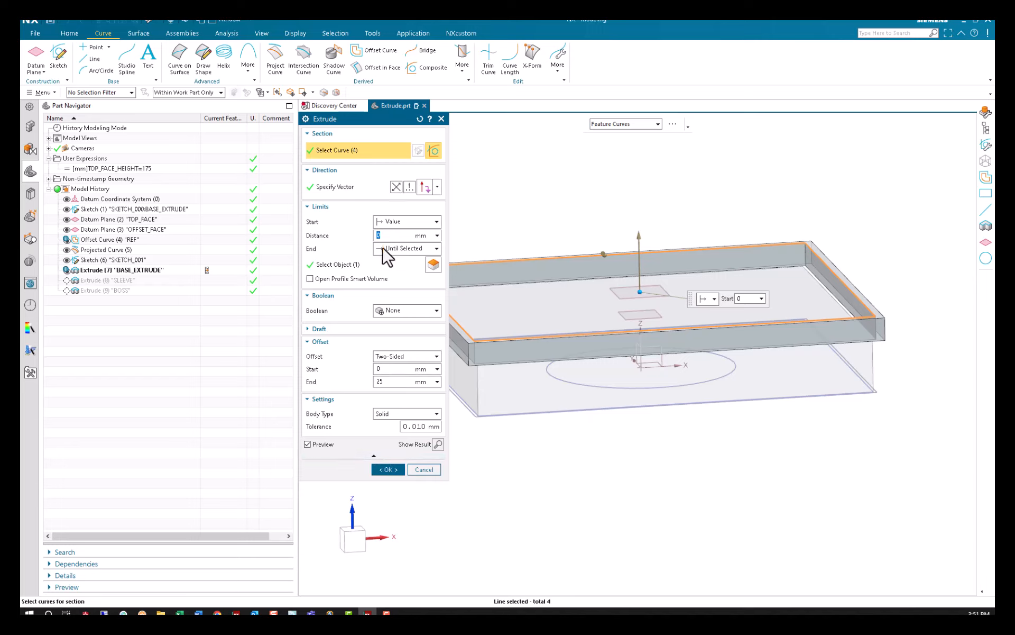
Reverse the SLEEVE extrude's direction and accept the edit without mapping the original section curves to the new ones.
click(395, 188)
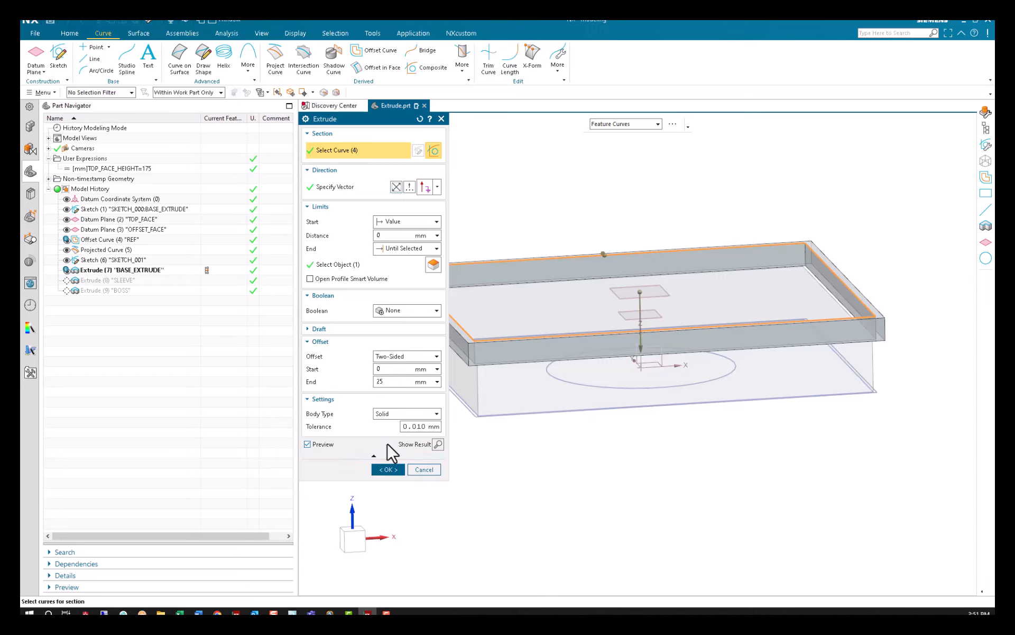
click(388, 469)
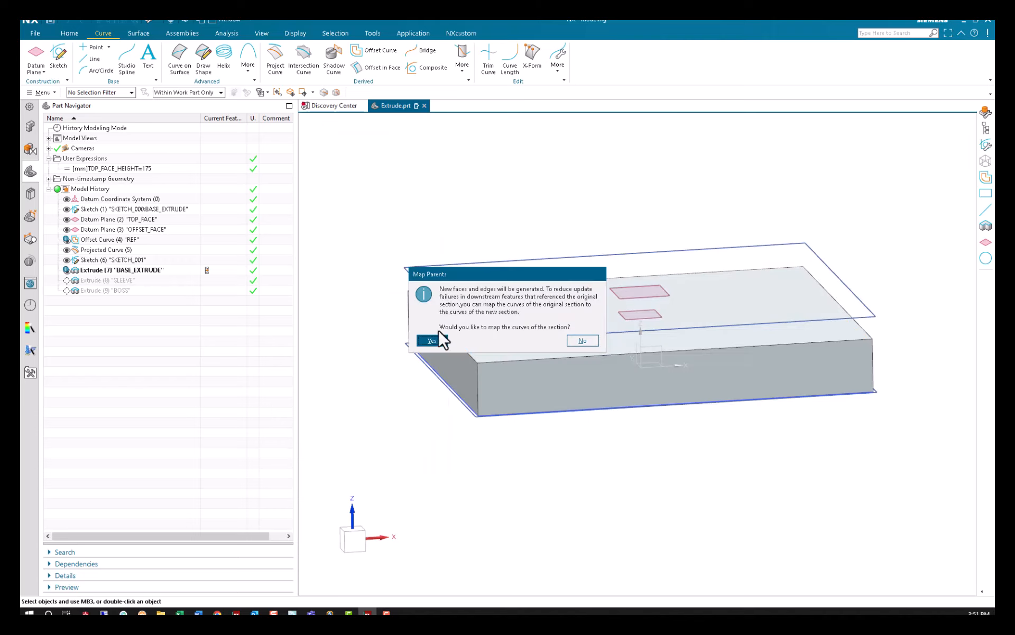
click(583, 342)
mouse_move(399, 494)
middle_down()
mouse_move(392, 519)
mouse_move(389, 483)
mouse_move(405, 498)
middle_up()
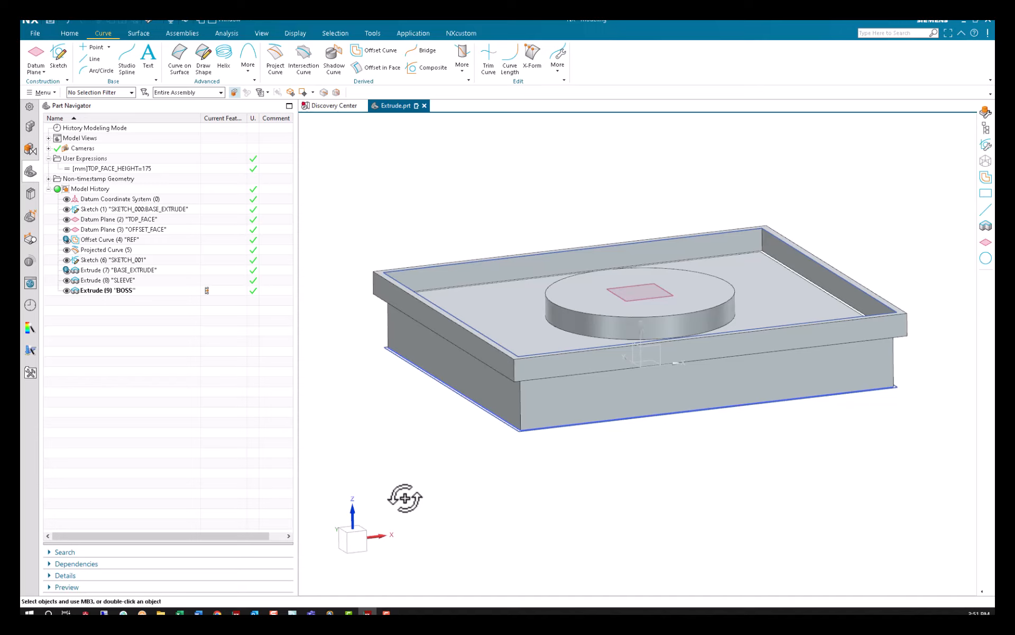
Try moving the datum coordinate system about 960 mm along X to test which features follow it.
click(103, 248)
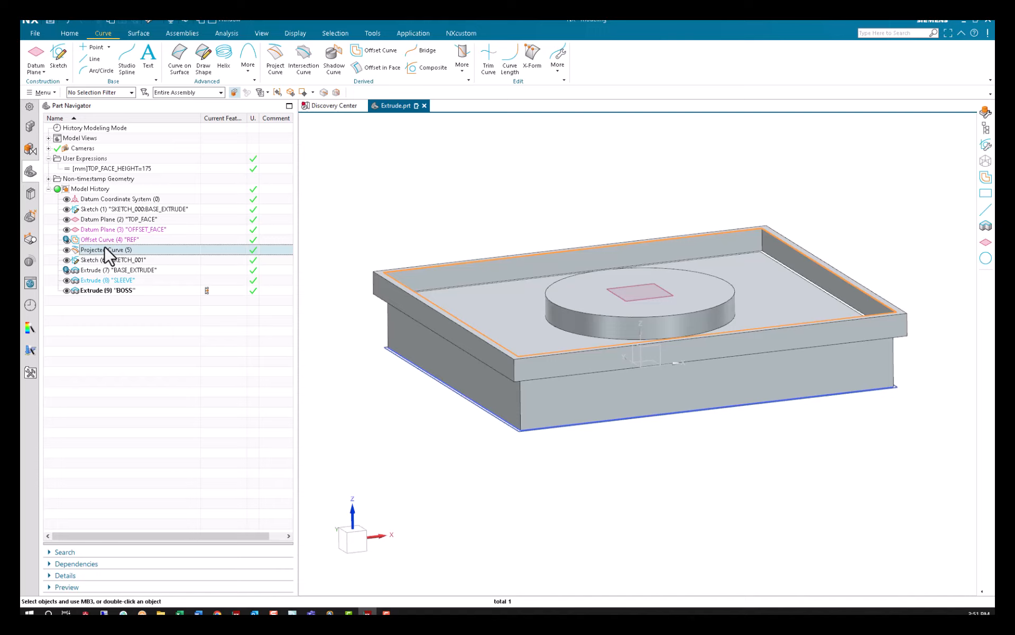
click(106, 199)
double_click(106, 199)
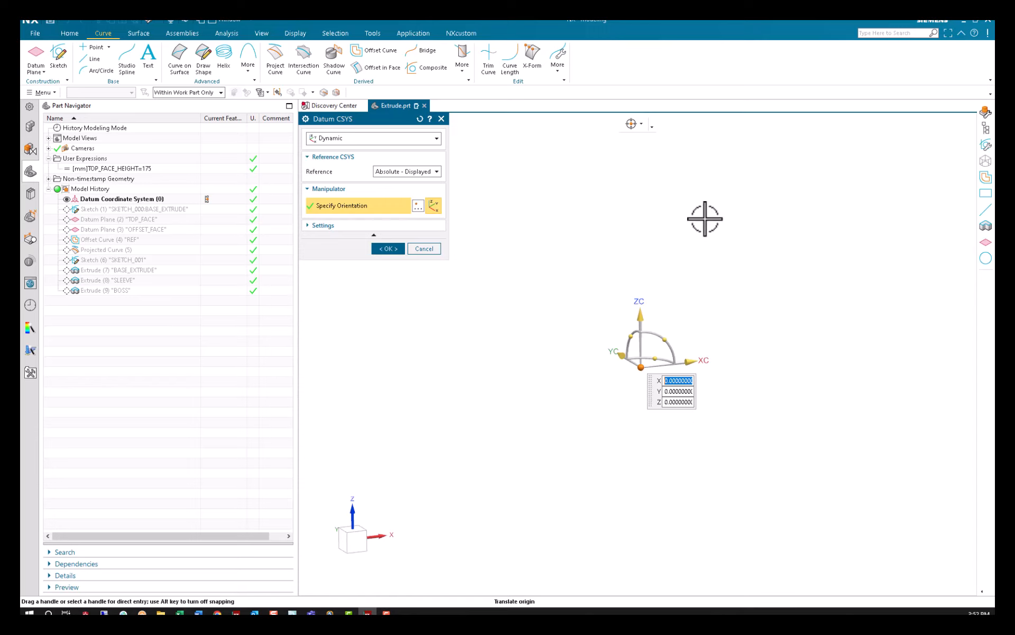
scroll(635, 212, down, 1)
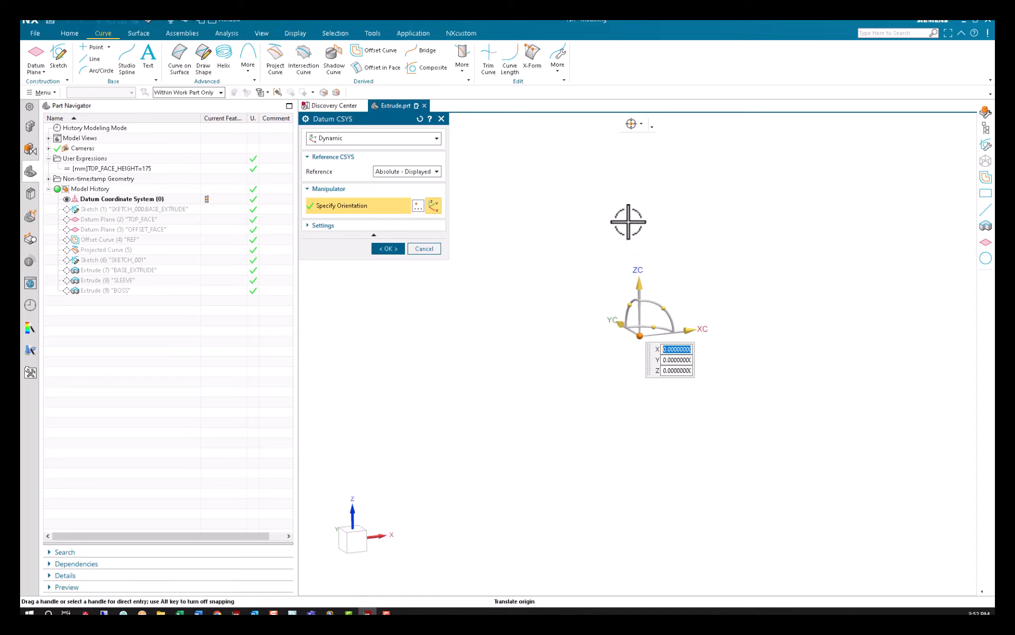
drag(685, 331, 612, 340)
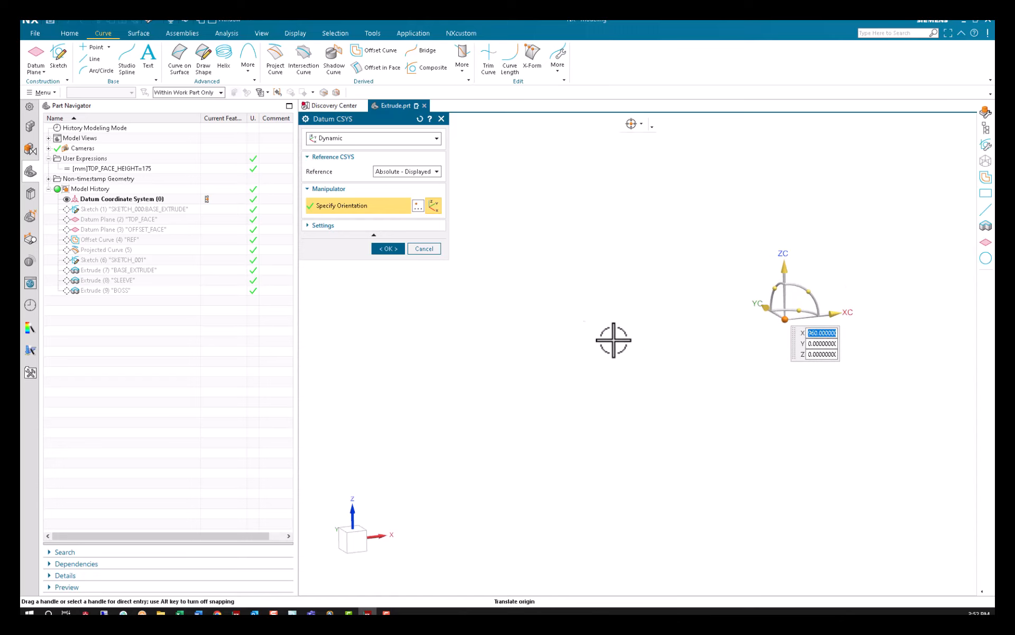
click(392, 249)
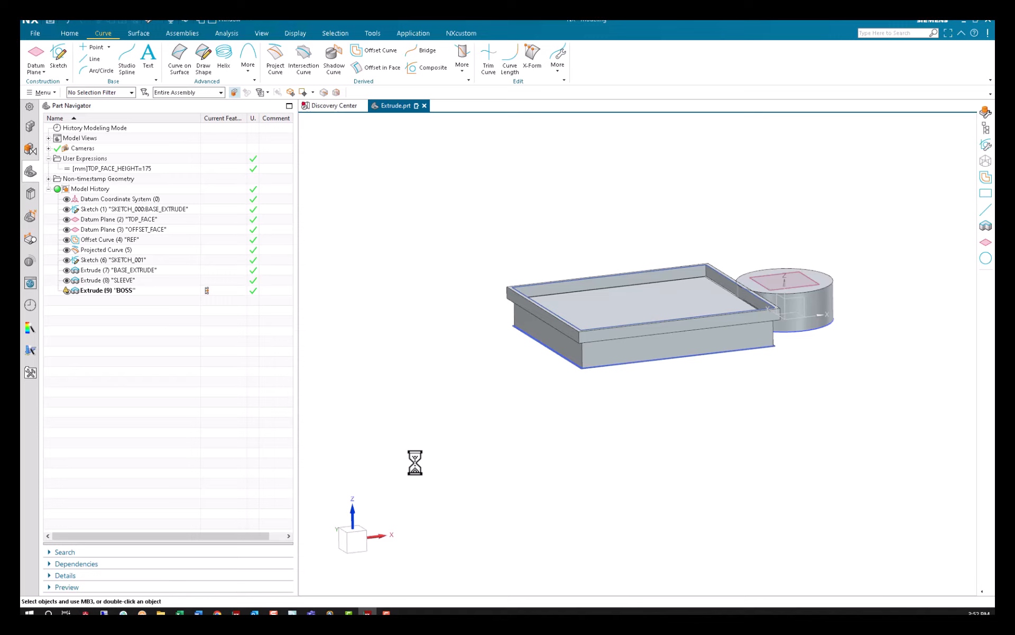
Start reattaching the BASE_EXTRUDE sketch, with its origin method set to Specify Point and the point type set to Existing Point.
click(147, 209)
double_click(147, 209)
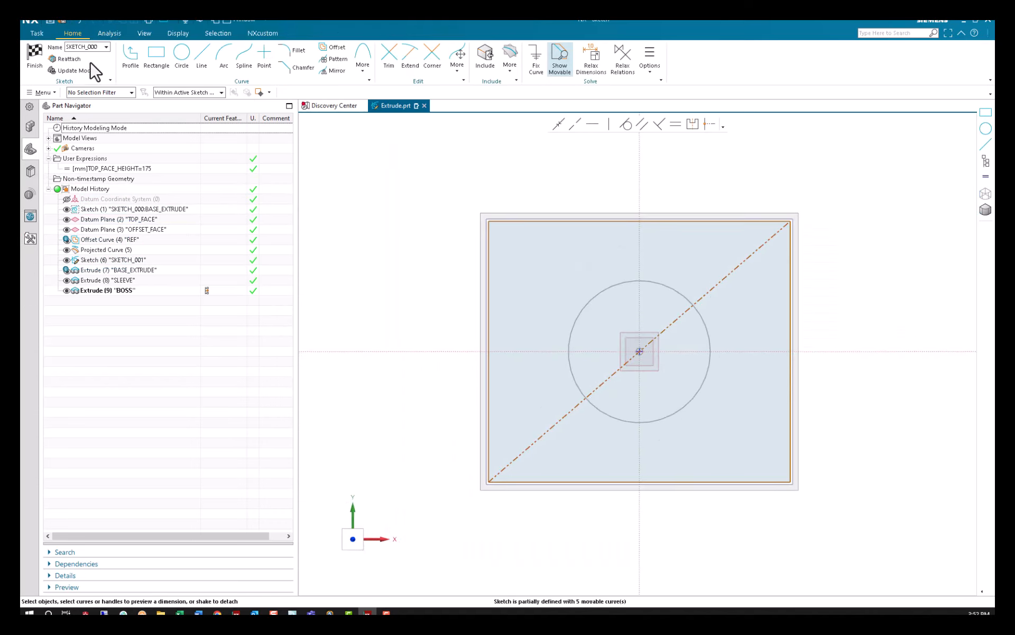
click(66, 59)
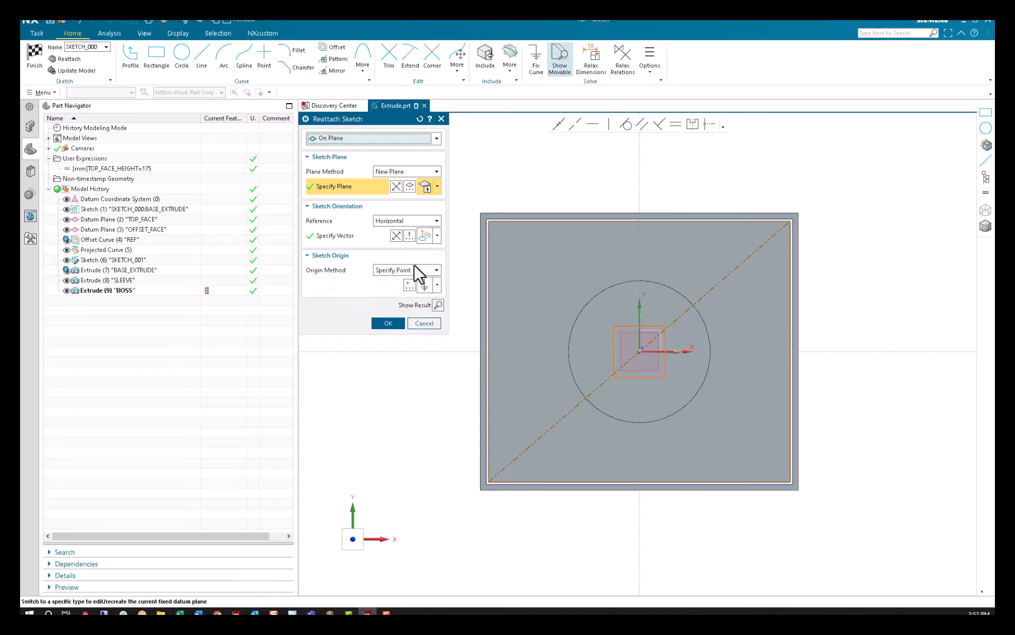
click(412, 290)
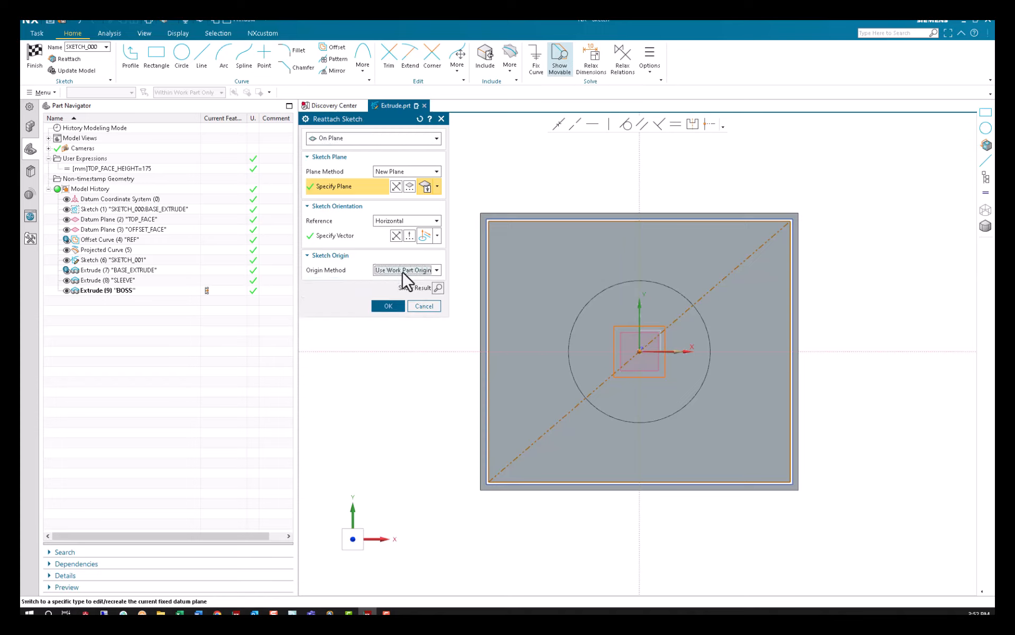
click(418, 271)
click(394, 281)
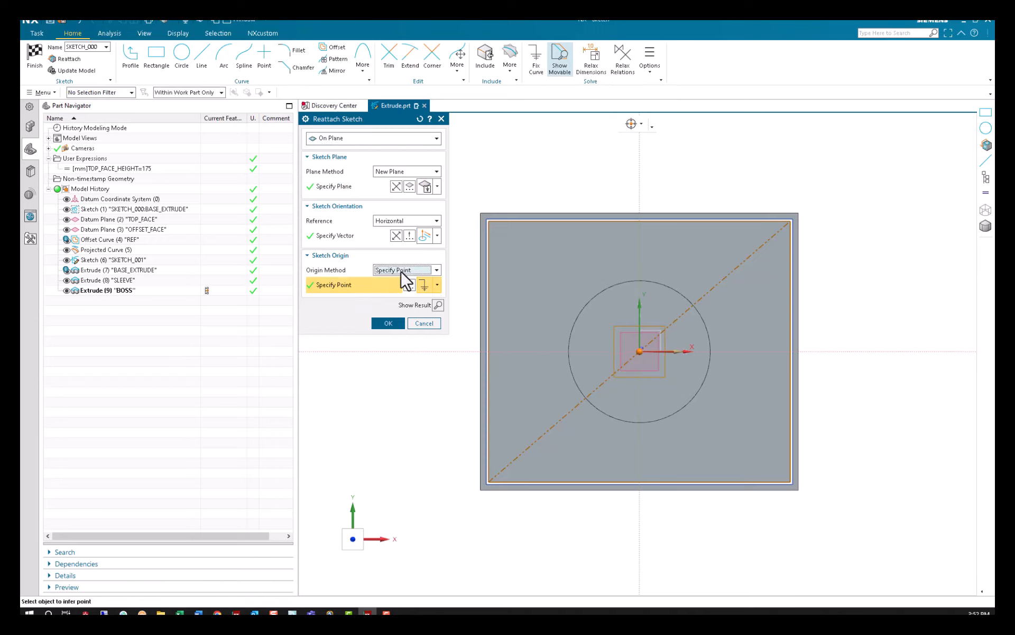
click(437, 285)
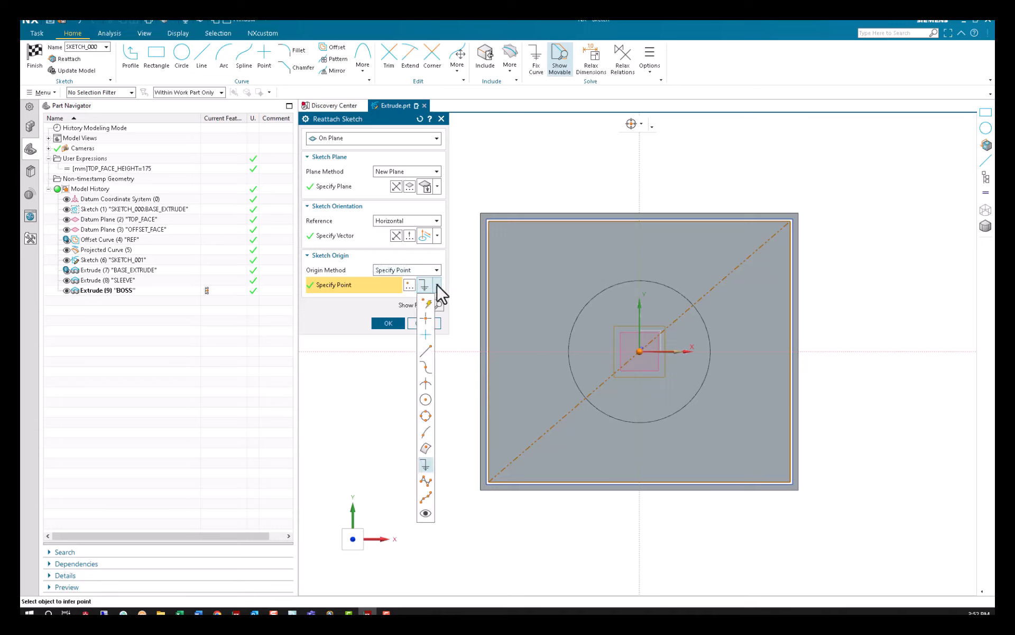
click(426, 334)
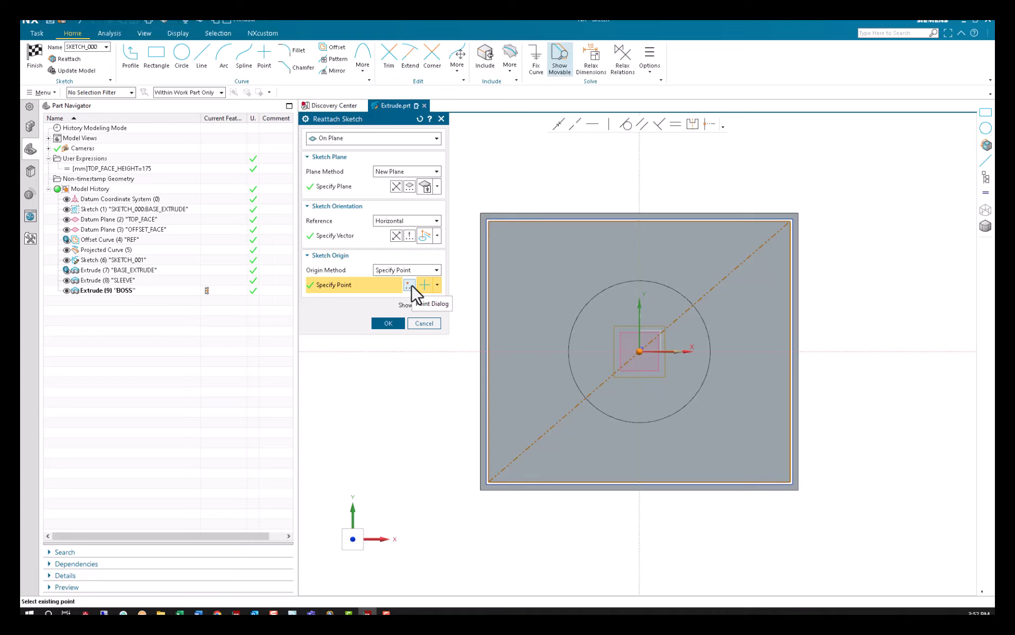
click(410, 285)
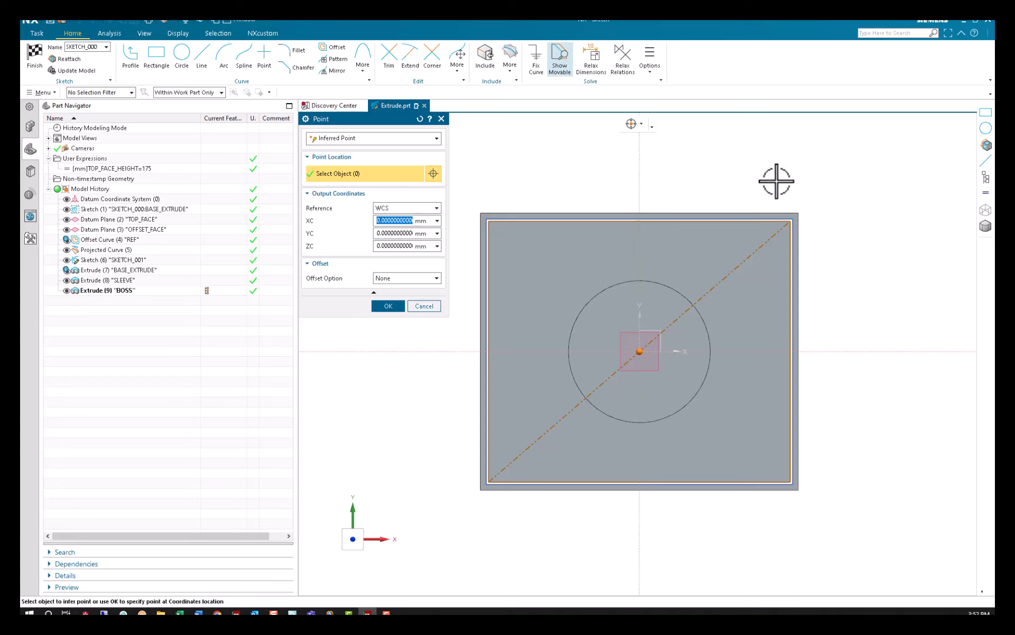
click(387, 139)
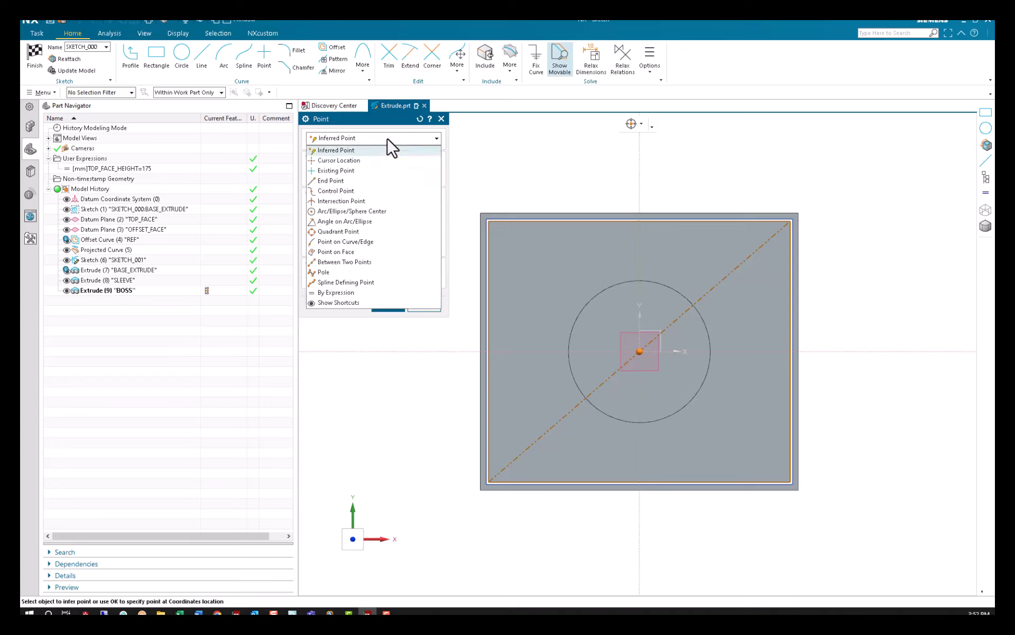
click(336, 170)
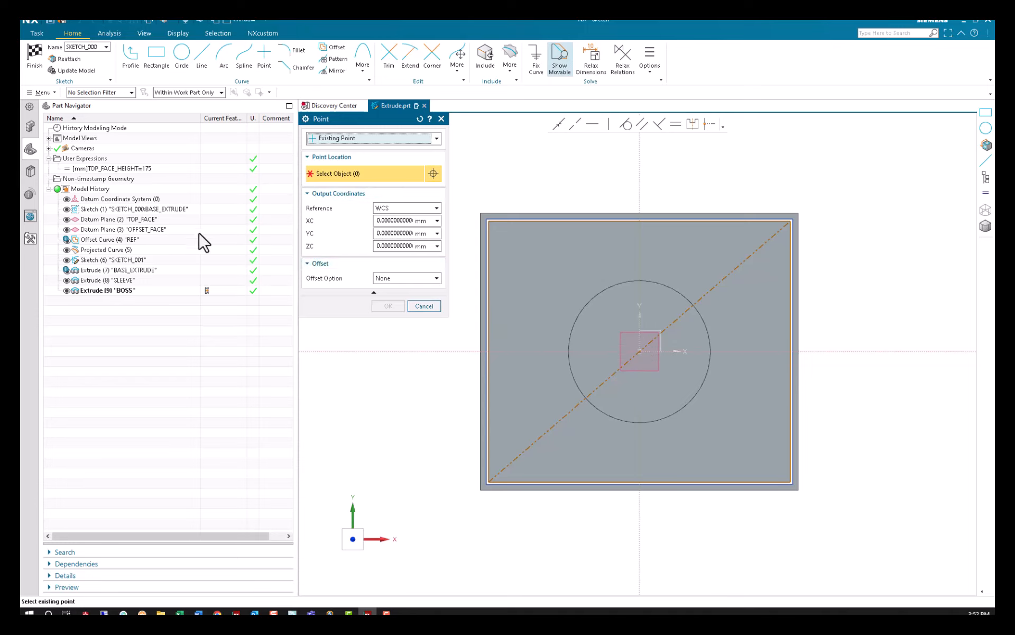
Use the datum coordinate system's origin as the reattached sketch's origin, accept the reattachment and finish the sketch.
middle_drag(404, 398, 423, 363)
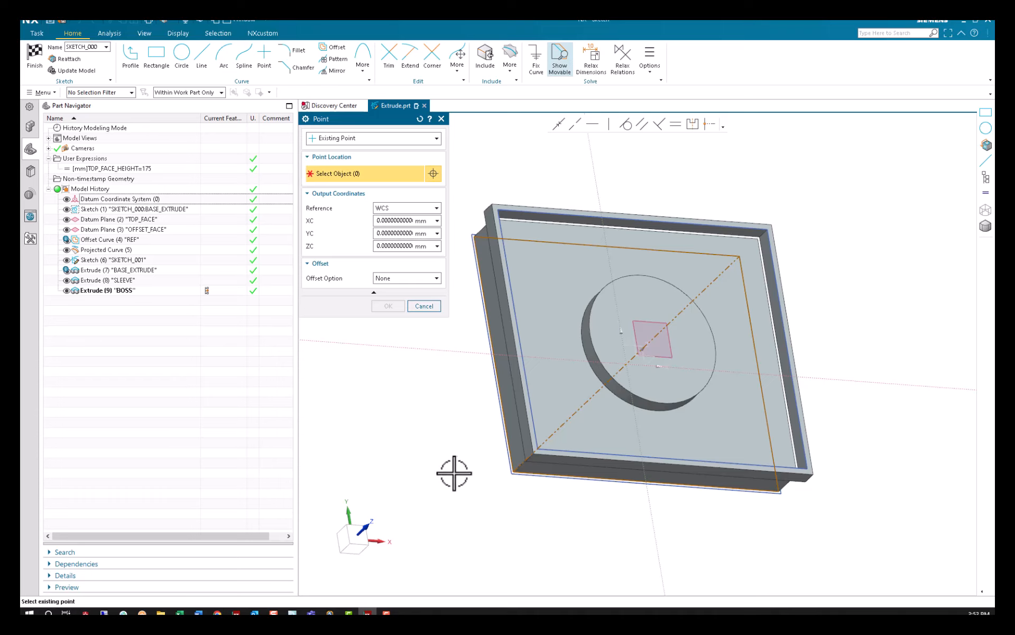
middle_drag(453, 472, 512, 429)
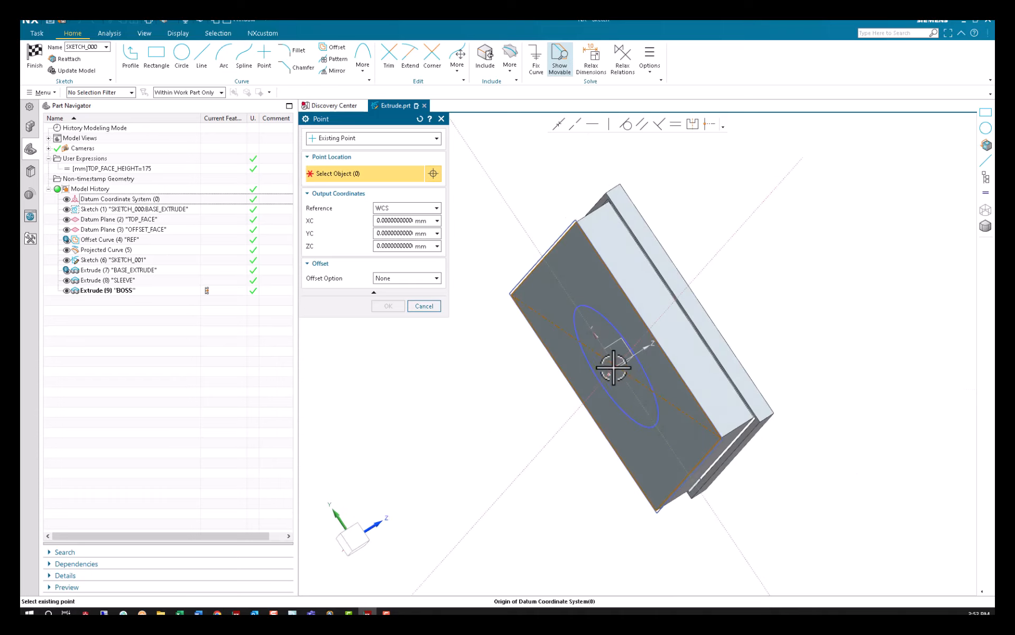
mouse_move(606, 402)
middle_down()
mouse_move(621, 402)
mouse_move(608, 404)
middle_up()
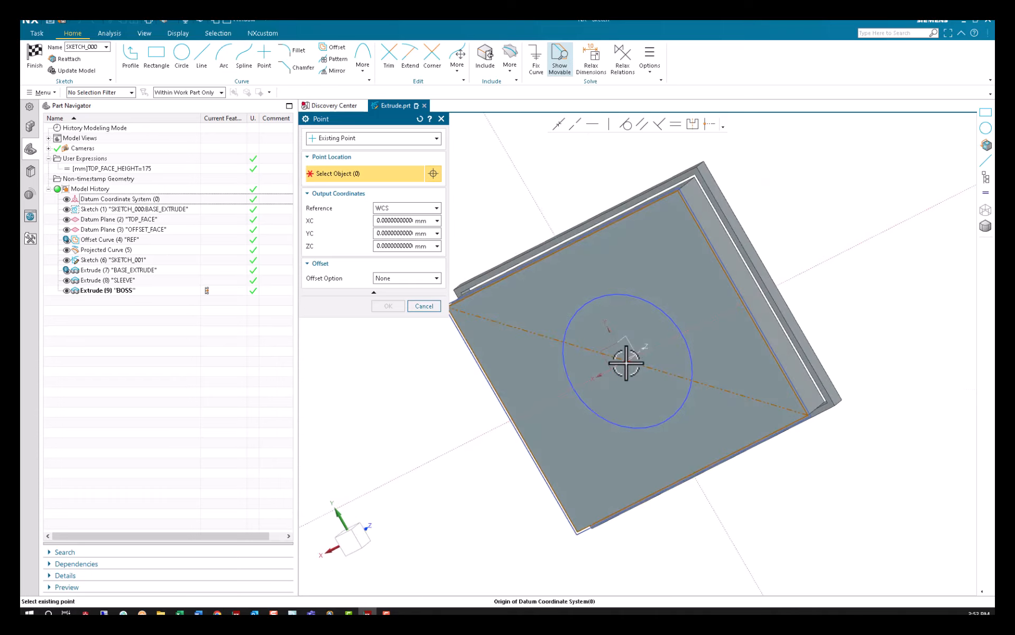
middle_drag(616, 301, 634, 358)
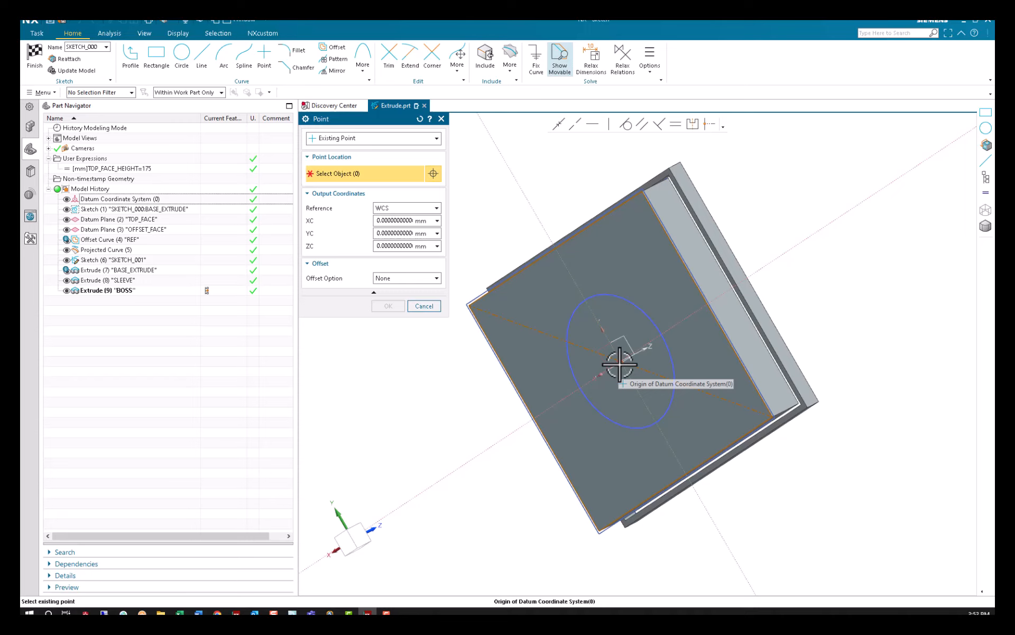
click(619, 364)
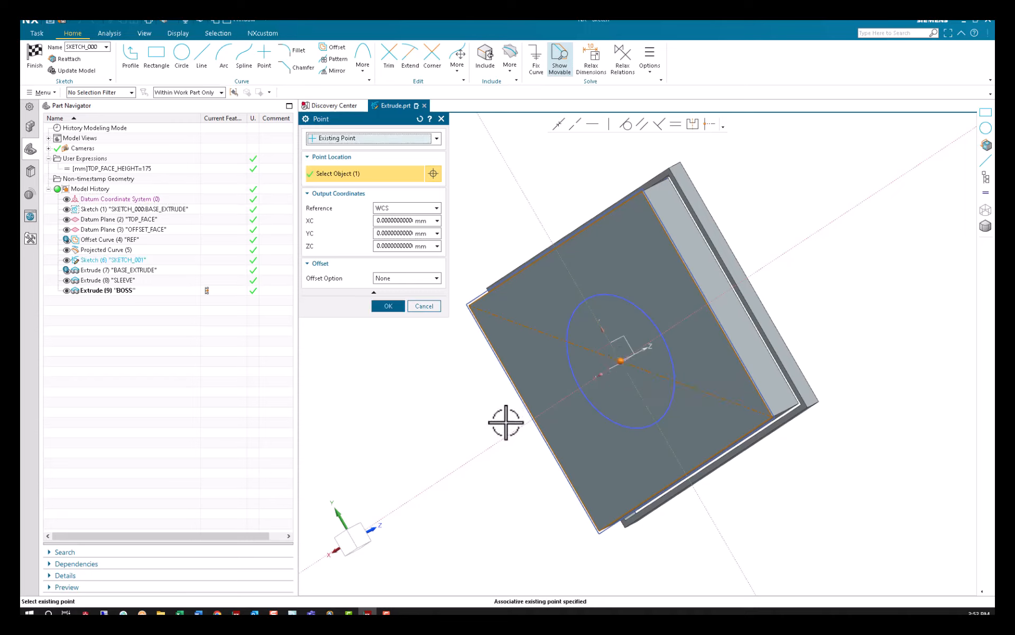
click(388, 305)
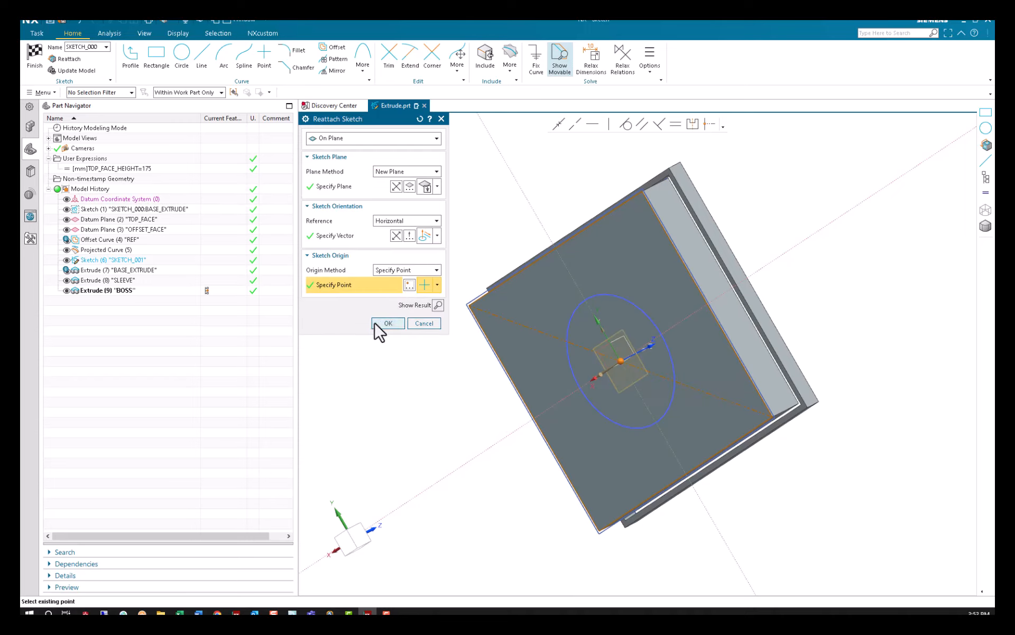
middle_drag(466, 433, 387, 446)
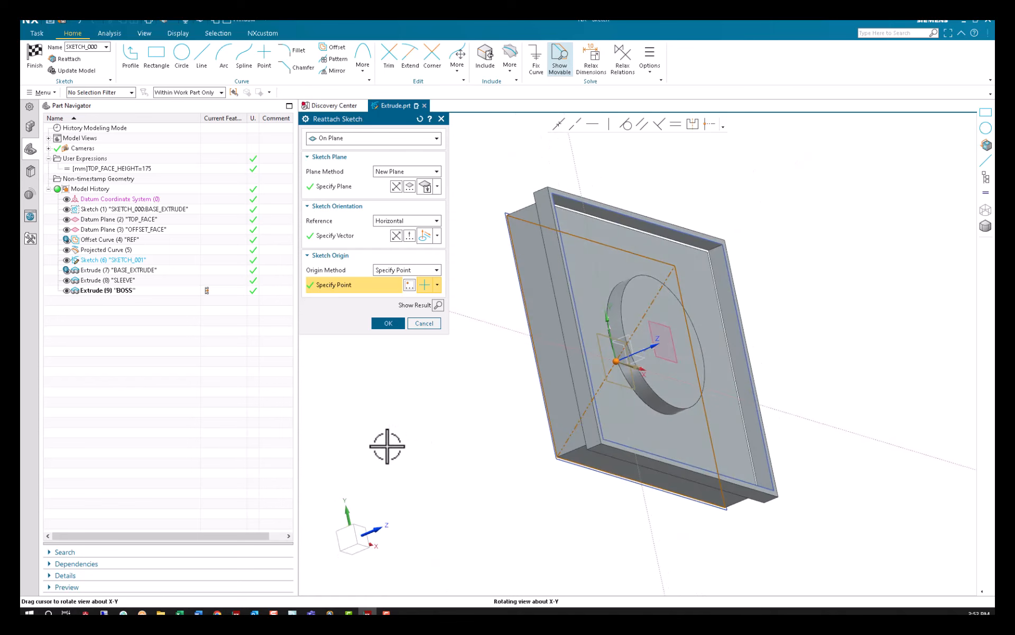
click(388, 323)
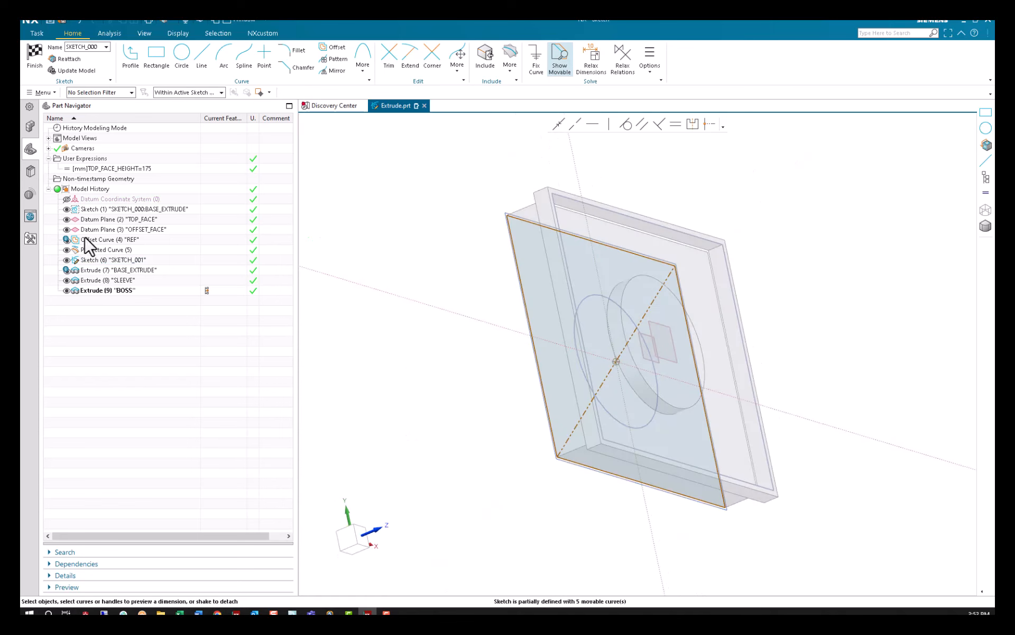
click(34, 53)
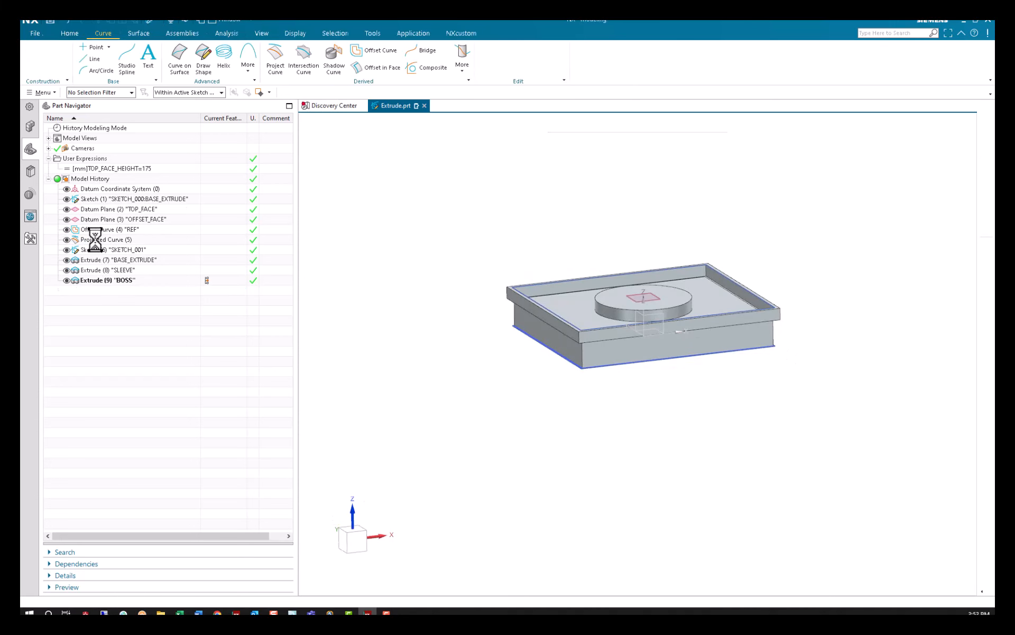
Reattach SKETCH_001 on its current plane with the specified existing point as origin, and finish the sketch.
click(100, 231)
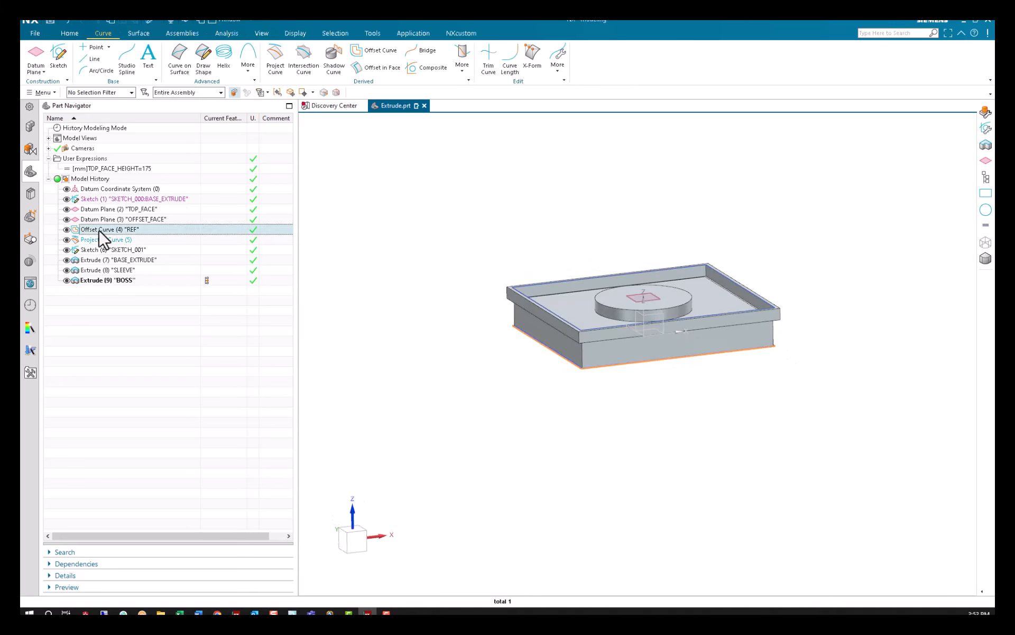
click(96, 251)
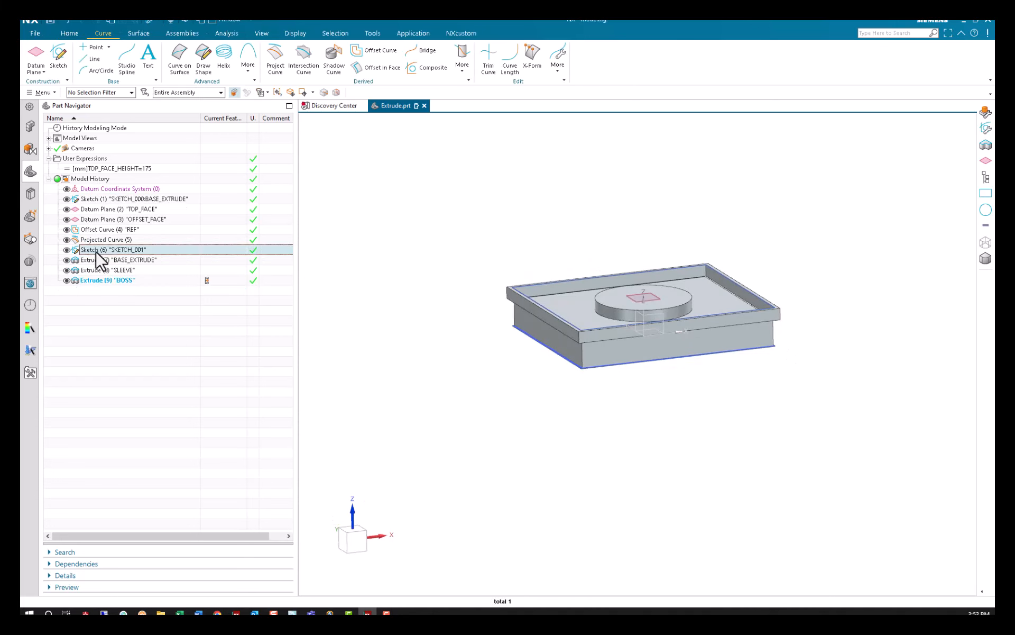
double_click(97, 251)
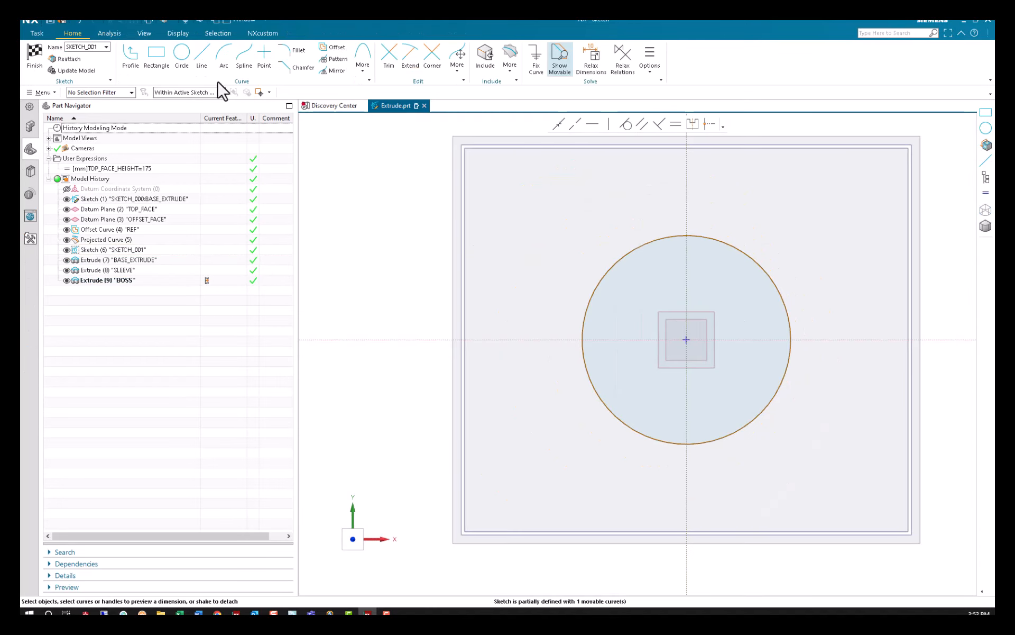
click(66, 59)
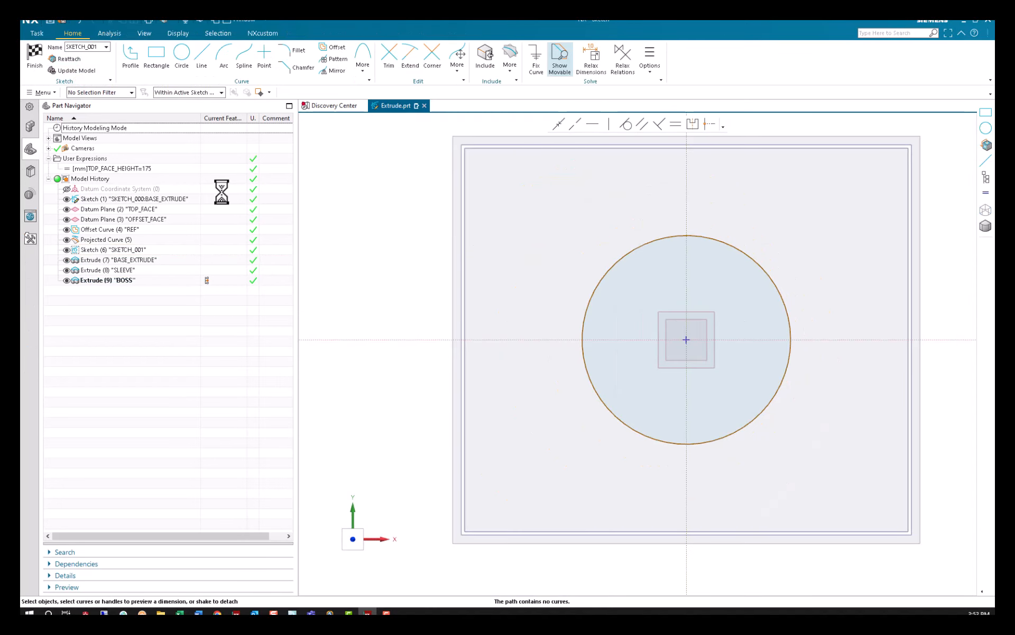
click(373, 285)
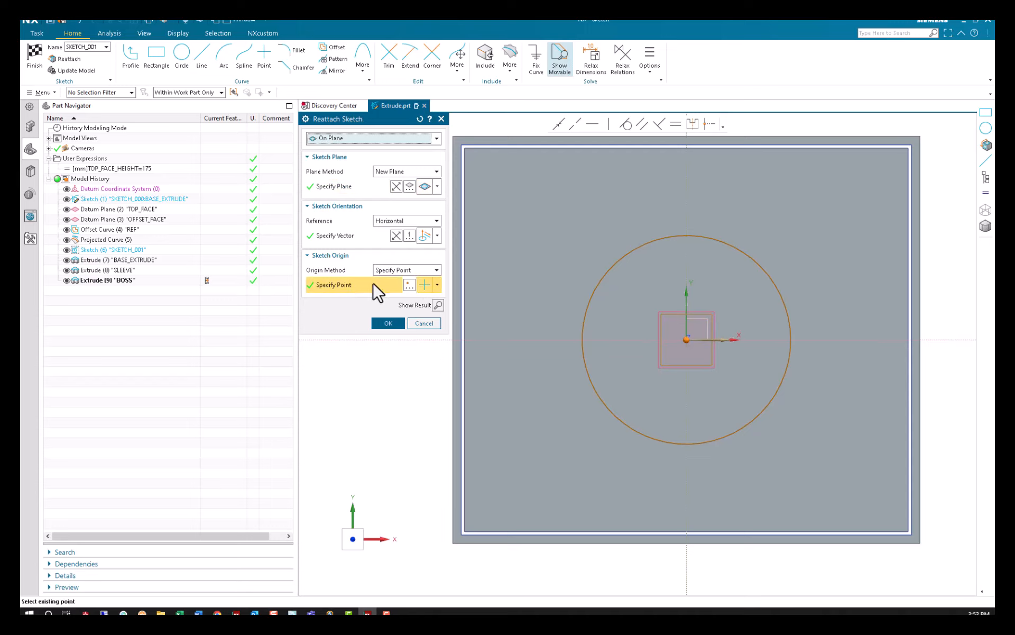
click(389, 324)
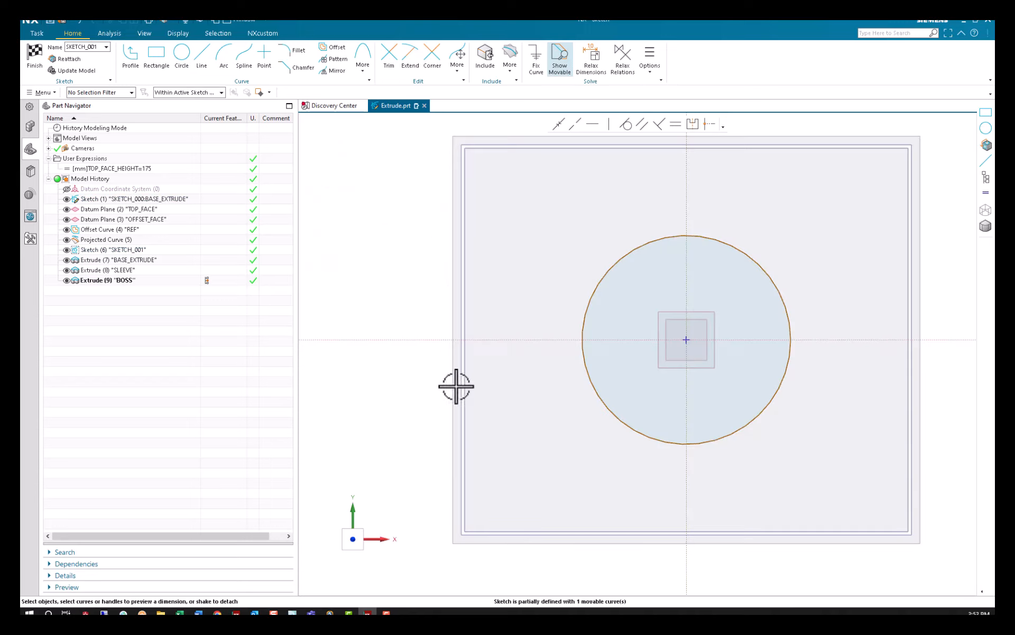
click(34, 53)
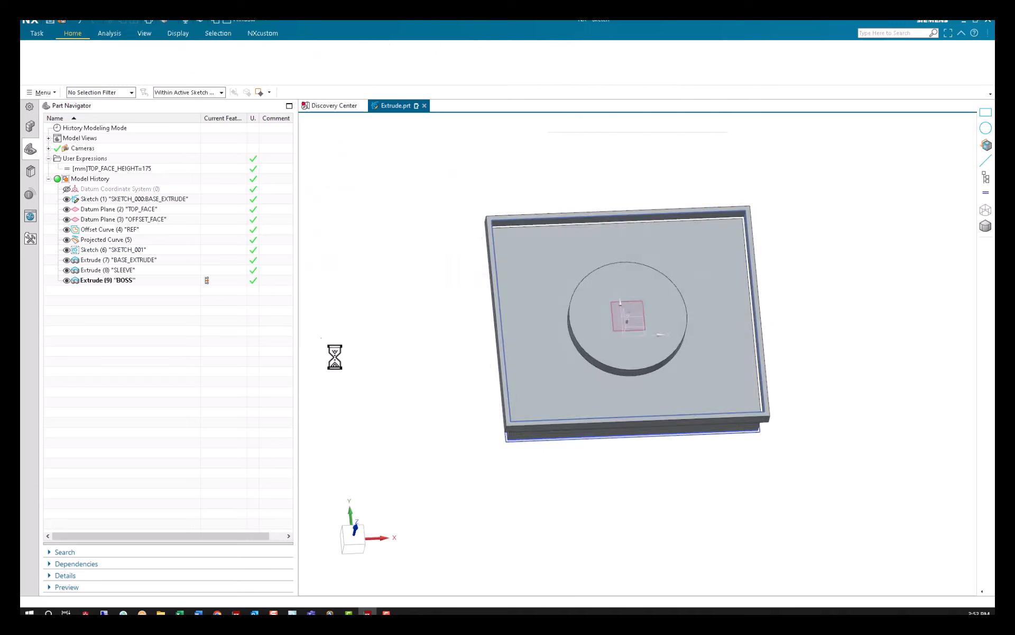
Move the datum coordinate system along X to about 1510 mm and accept the edit.
click(113, 189)
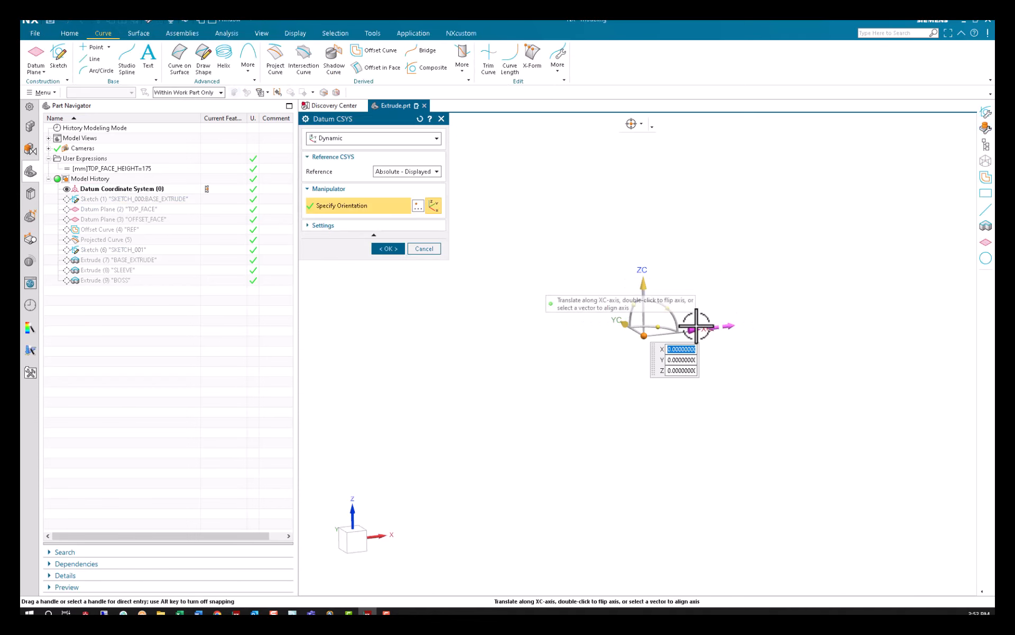
drag(702, 317, 911, 303)
click(381, 249)
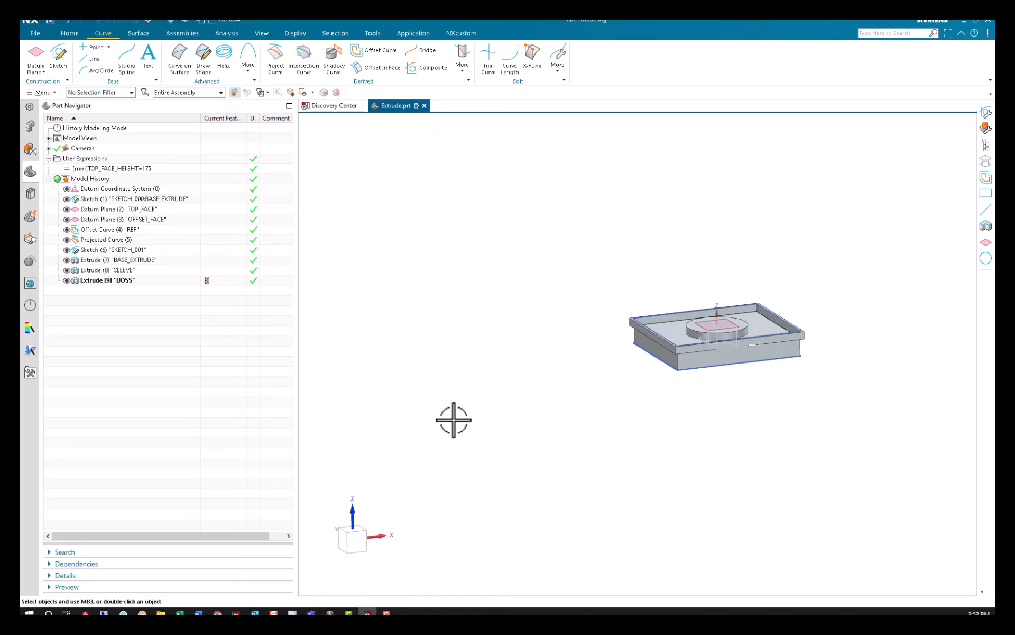
Examine the dependencies of the datum coordinate system, including its child sketches SKETCH_000 and SKETCH_001.
click(120, 189)
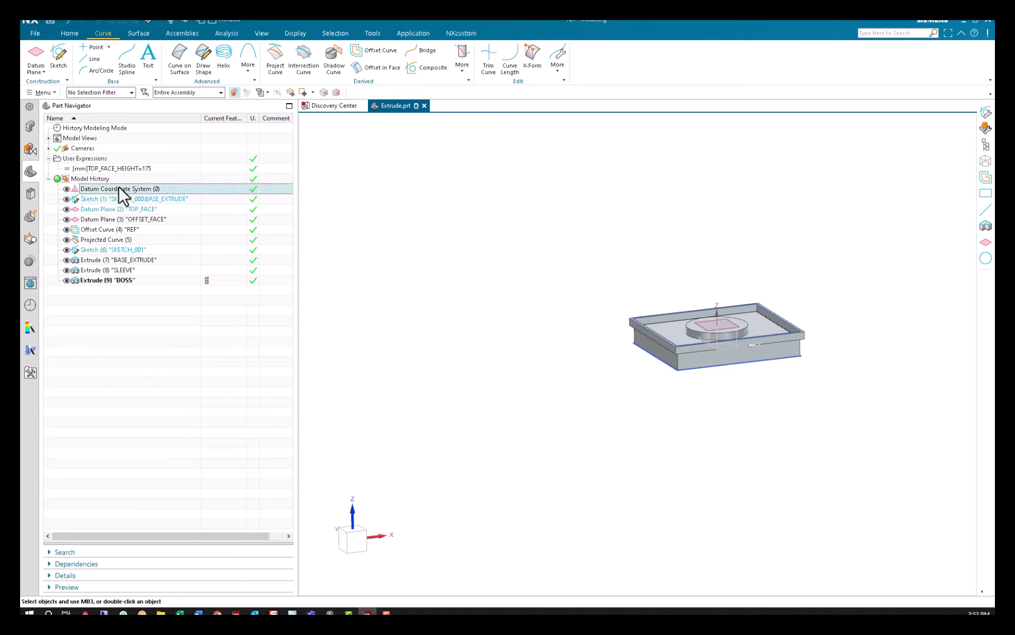
click(75, 563)
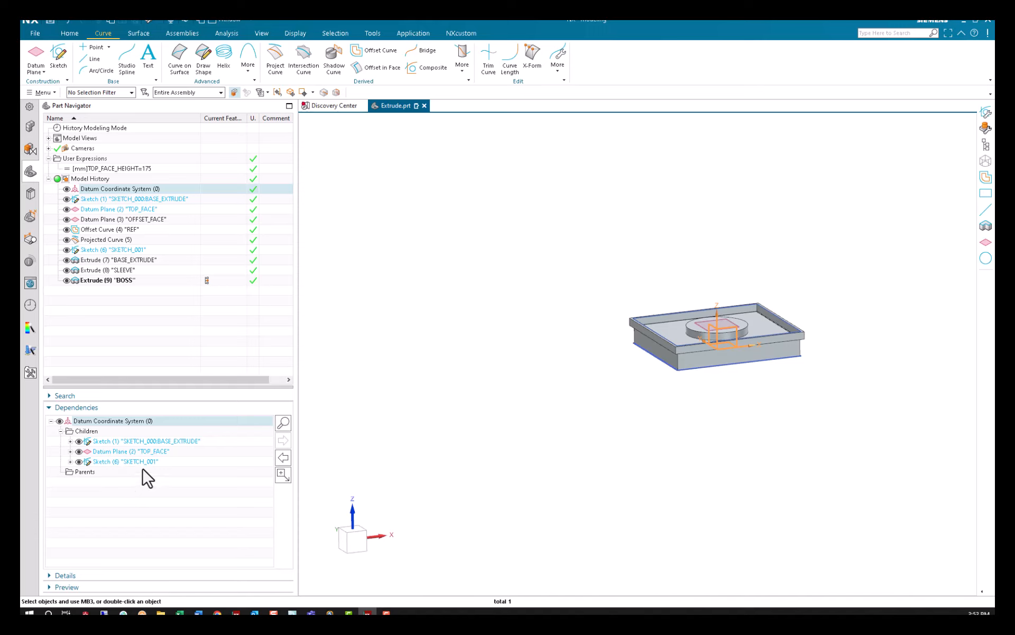
click(135, 441)
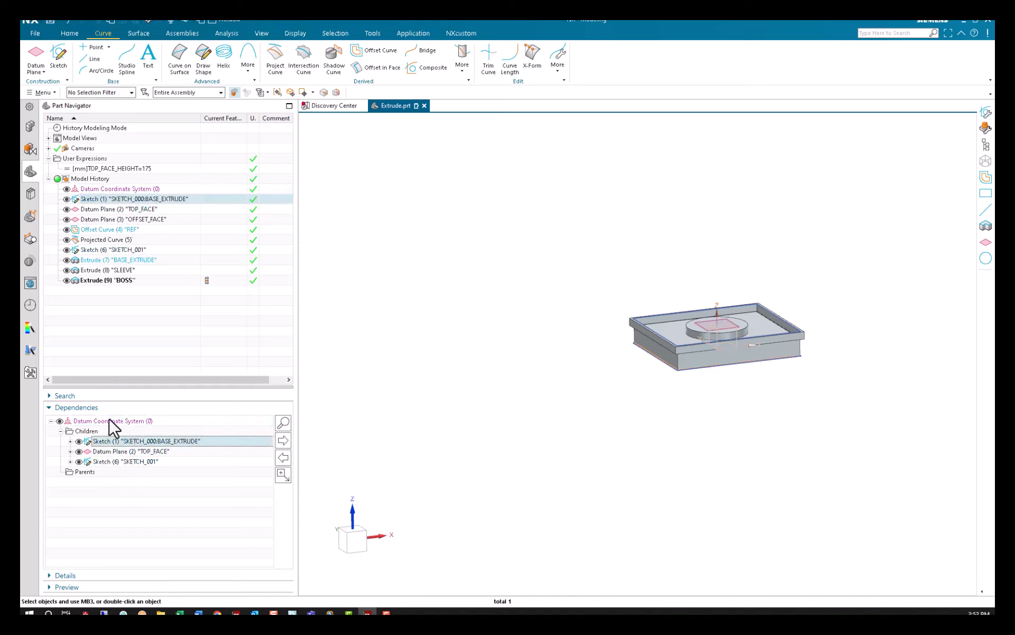
click(106, 462)
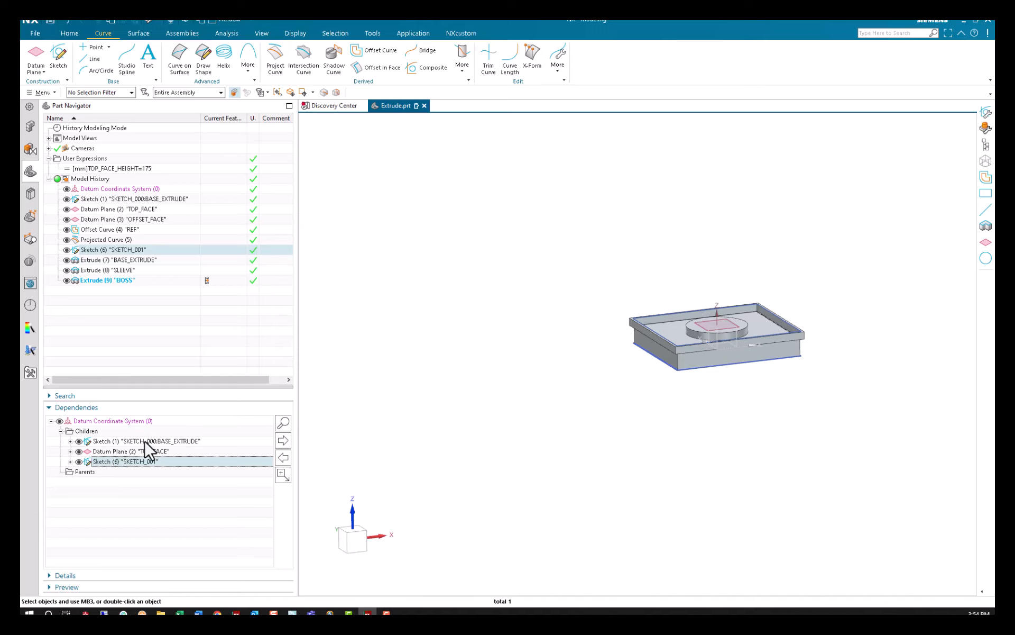
Raise the datum coordinate system along Z to about 1550 mm and accept the edit.
double_click(118, 189)
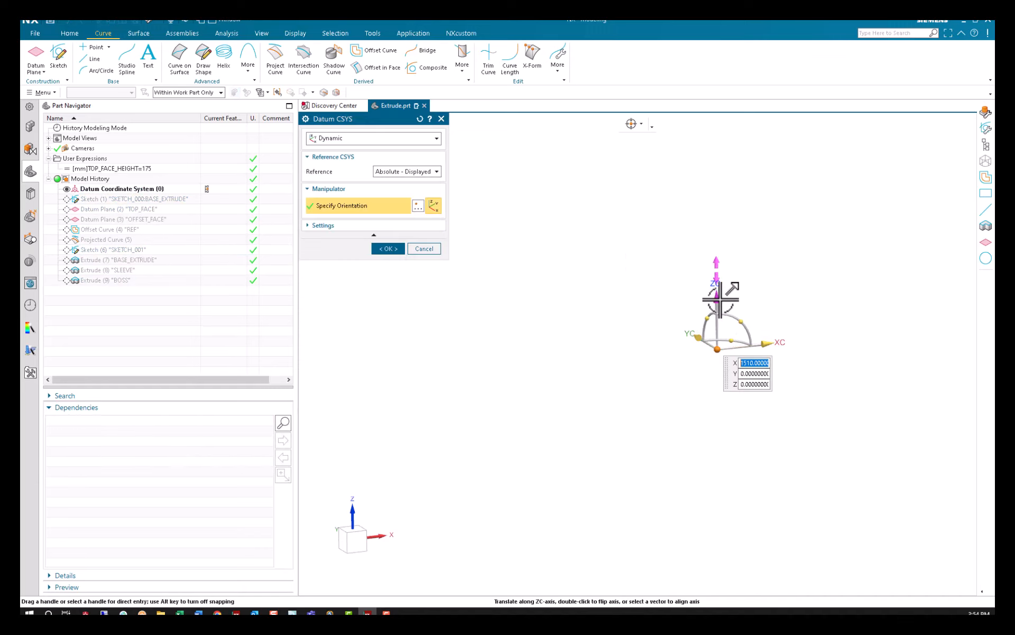
drag(721, 300, 718, 148)
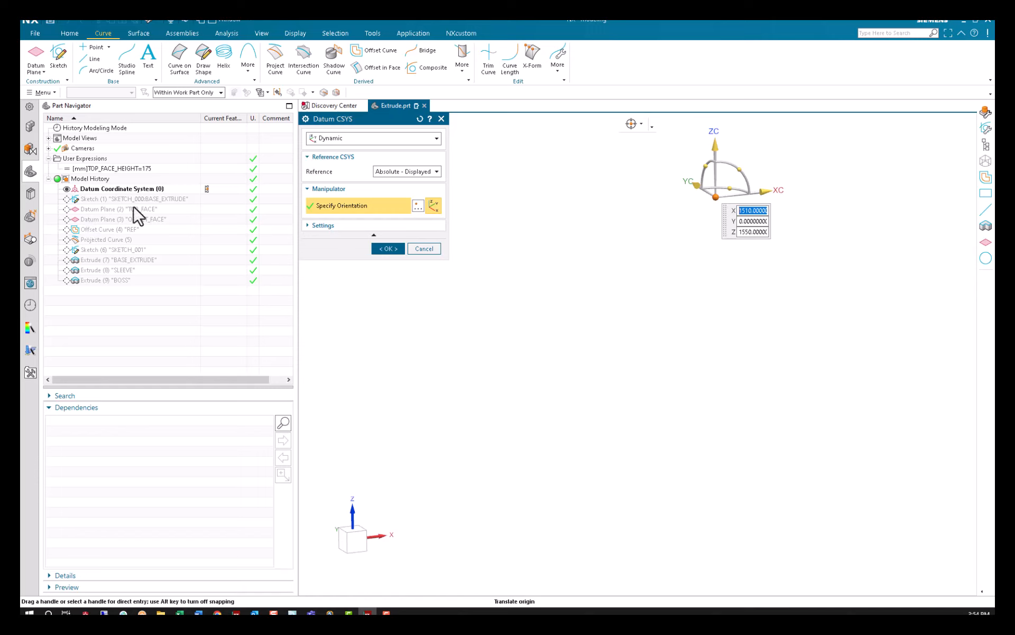
click(388, 249)
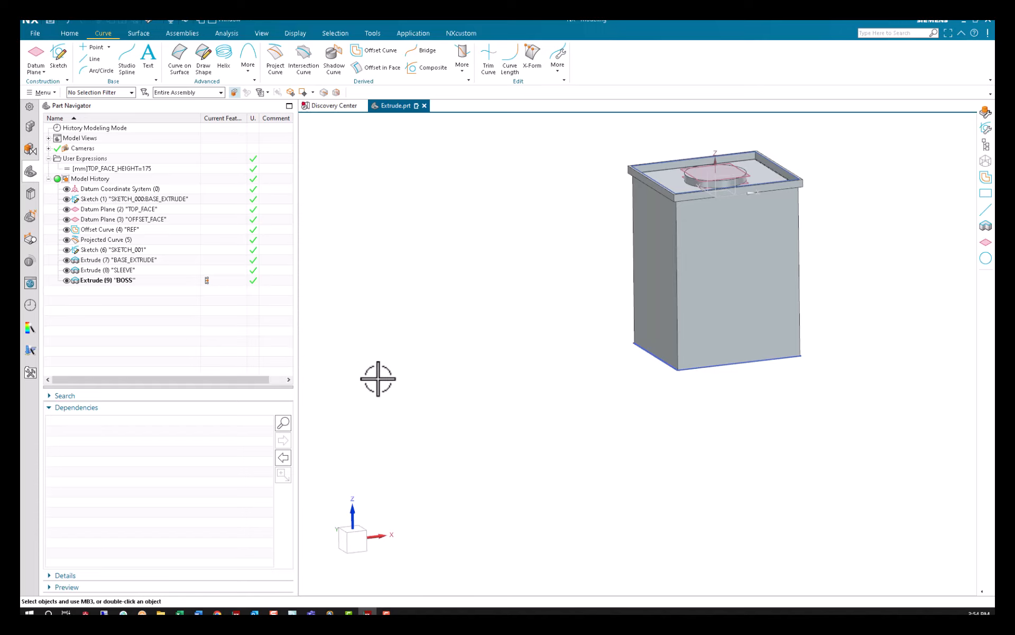
Start reattaching the BASE_EXTRUDE sketch to a new plane, with the plane type set to Inferred.
click(141, 198)
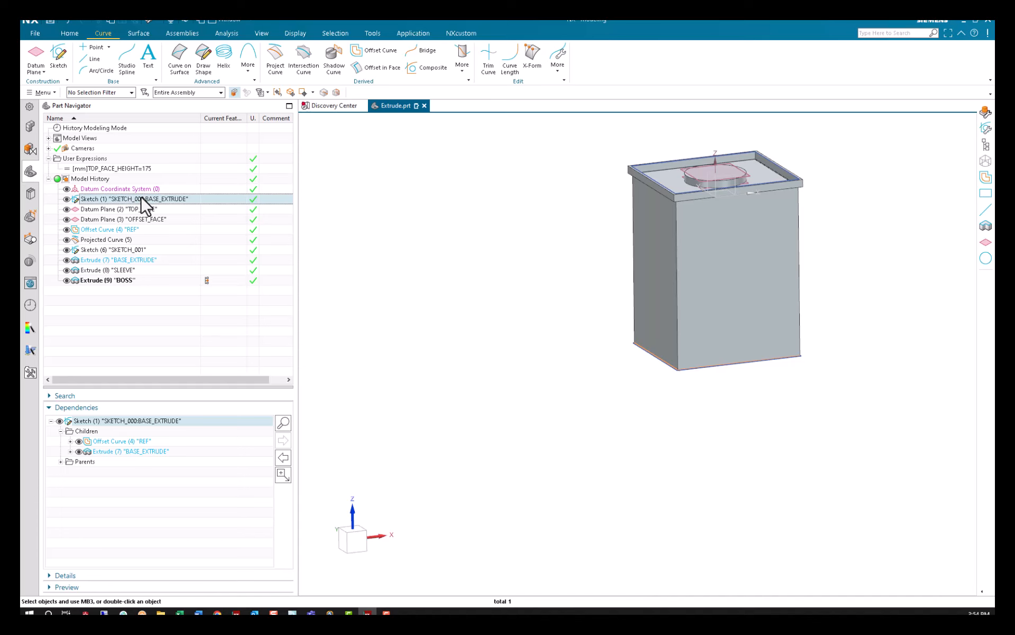
double_click(140, 197)
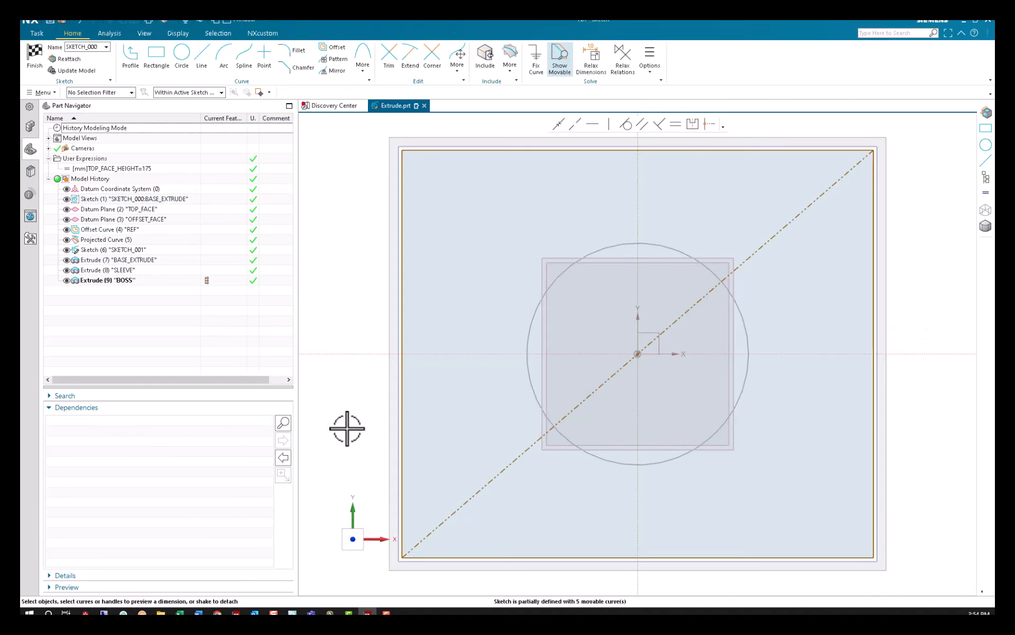
mouse_move(344, 428)
middle_down()
mouse_move(362, 401)
mouse_move(358, 367)
middle_up()
scroll(453, 385, down, 4)
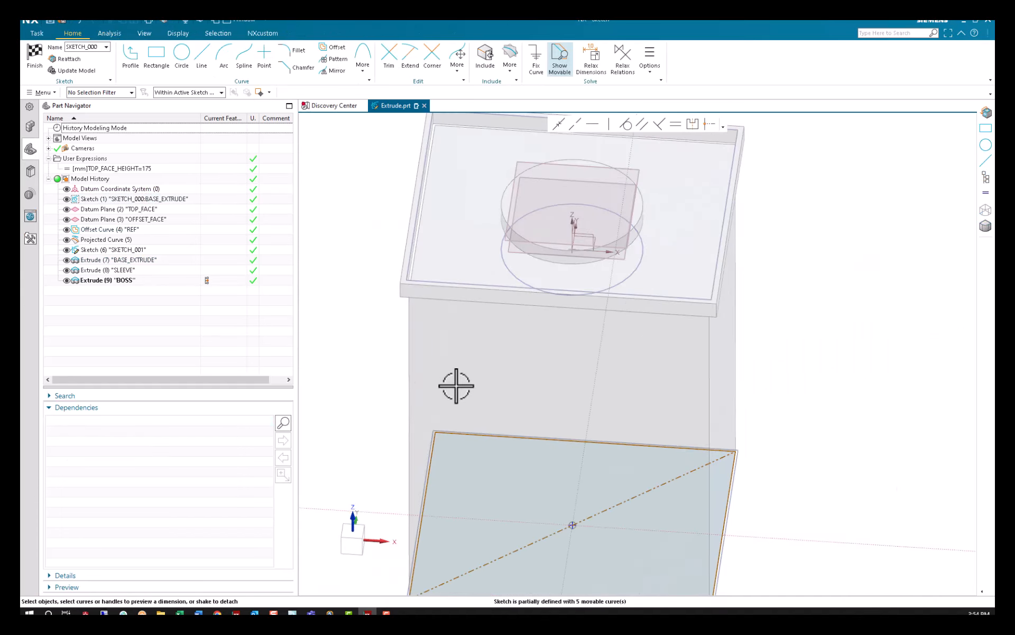
click(66, 59)
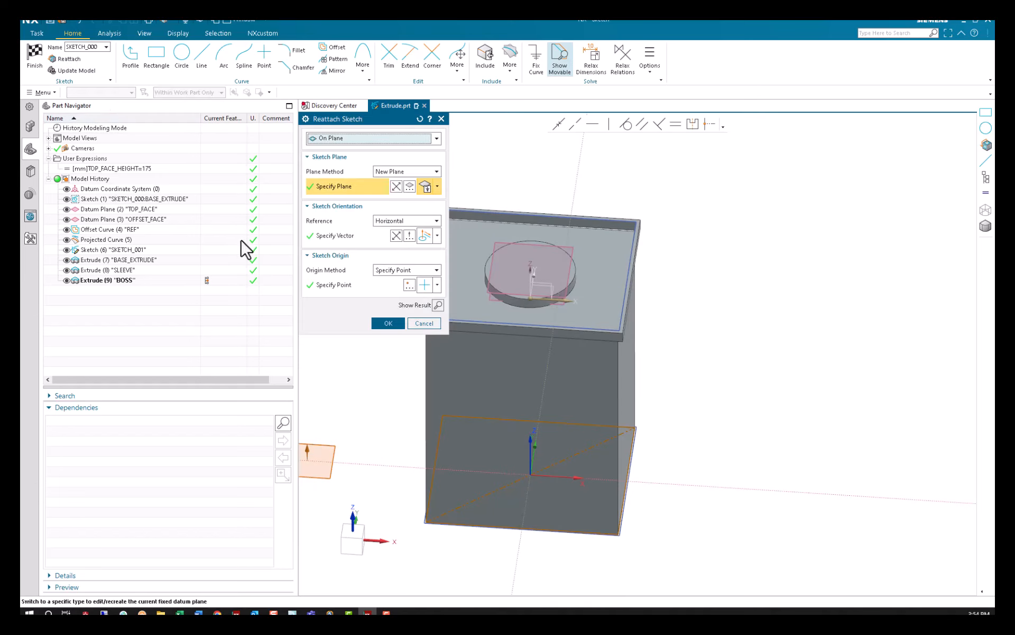
click(383, 172)
click(383, 171)
click(437, 186)
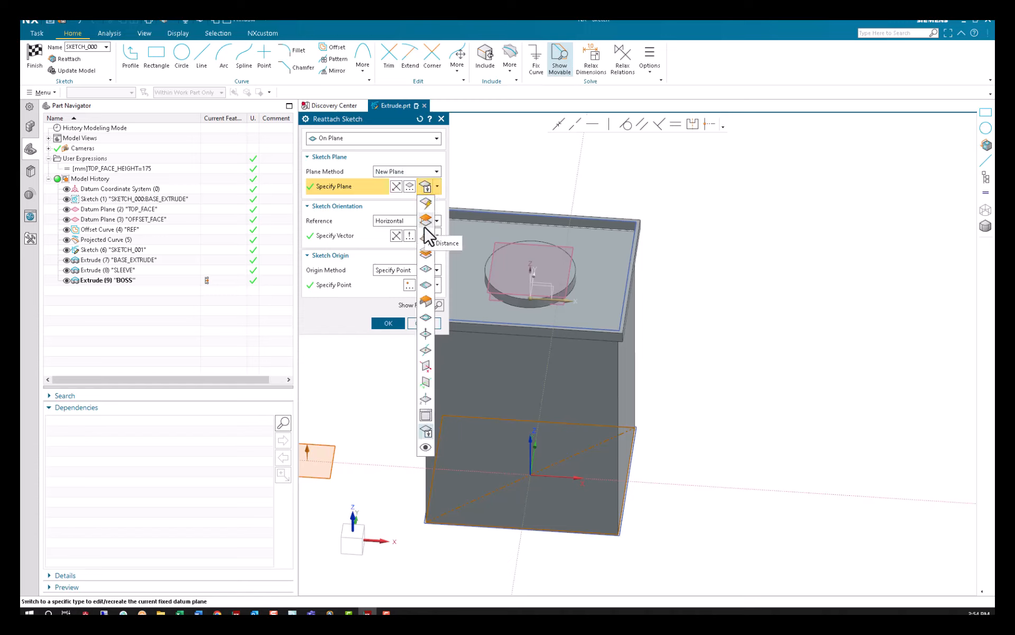
click(426, 203)
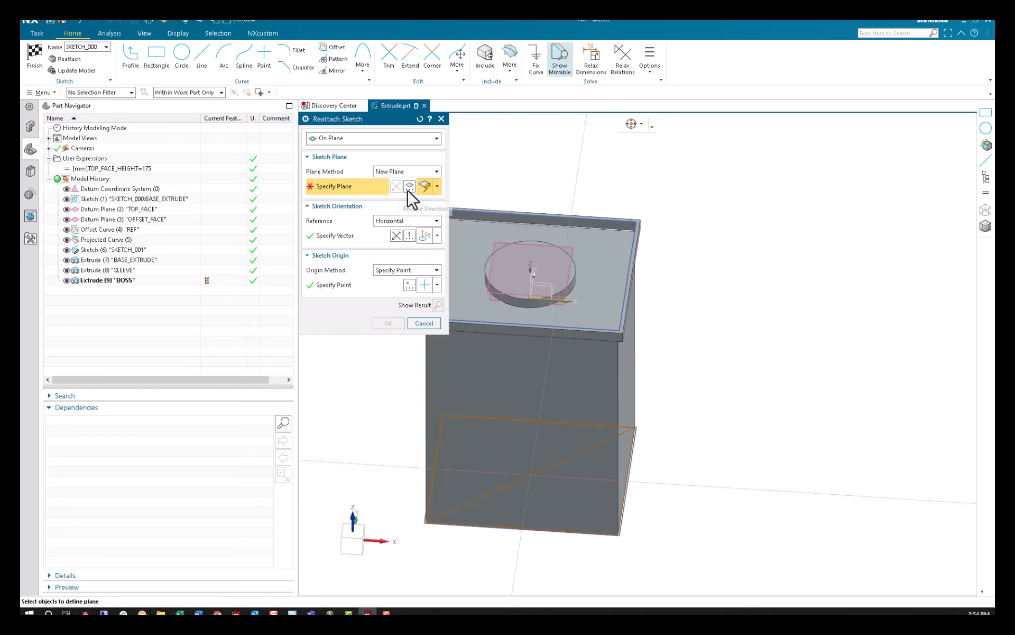
click(409, 187)
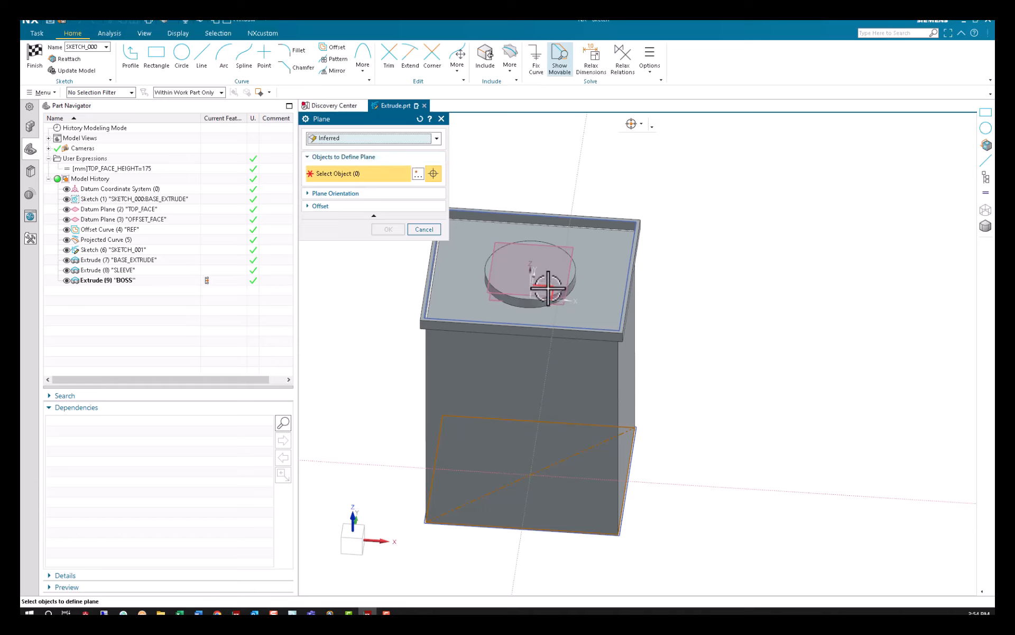
Pick the datum coordinate system's XY plane as the sketch plane, trying the Inferred, At Distance and Through Object plane types.
middle_drag(714, 328, 661, 318)
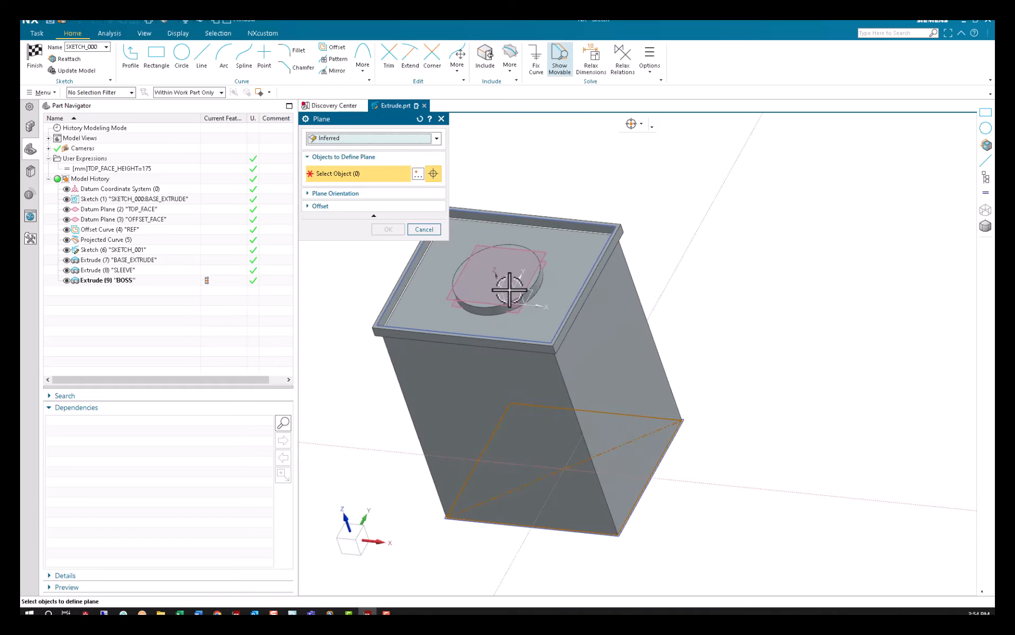
click(534, 292)
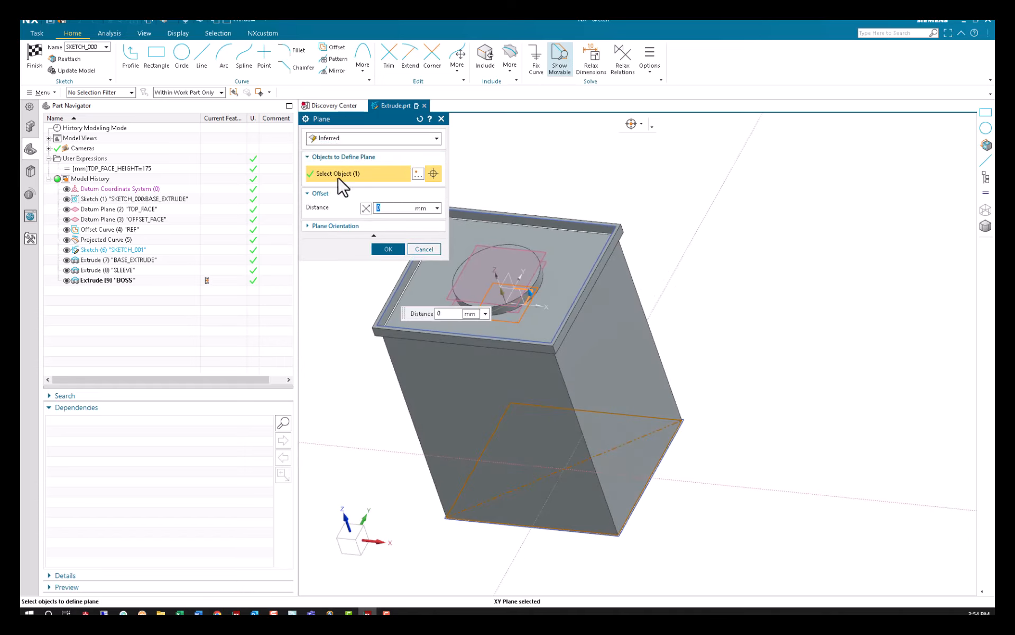
click(335, 226)
click(345, 139)
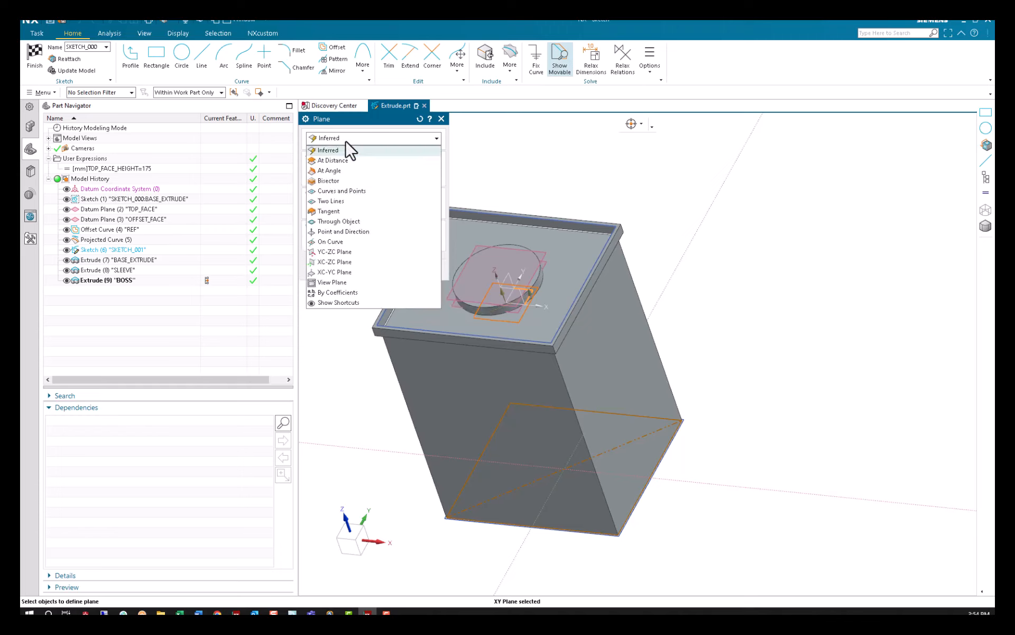
click(333, 160)
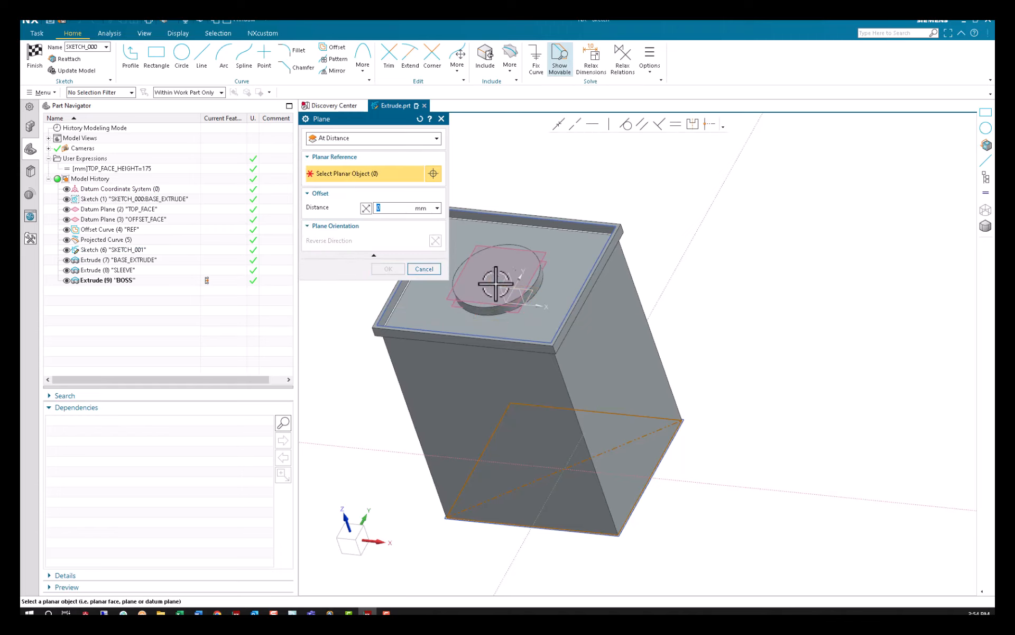
click(344, 139)
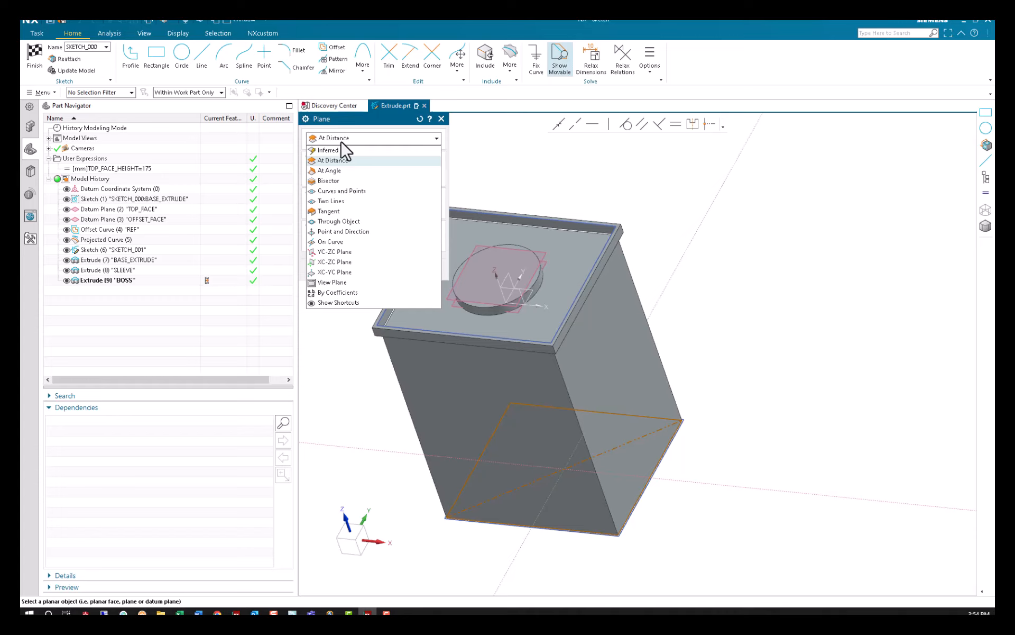
click(368, 222)
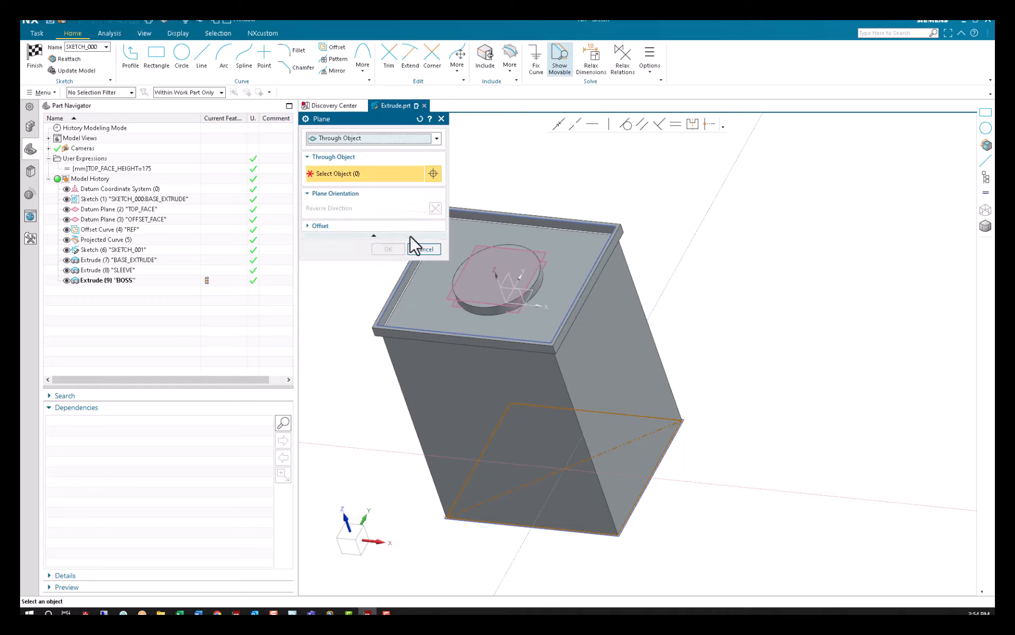
click(530, 290)
click(317, 226)
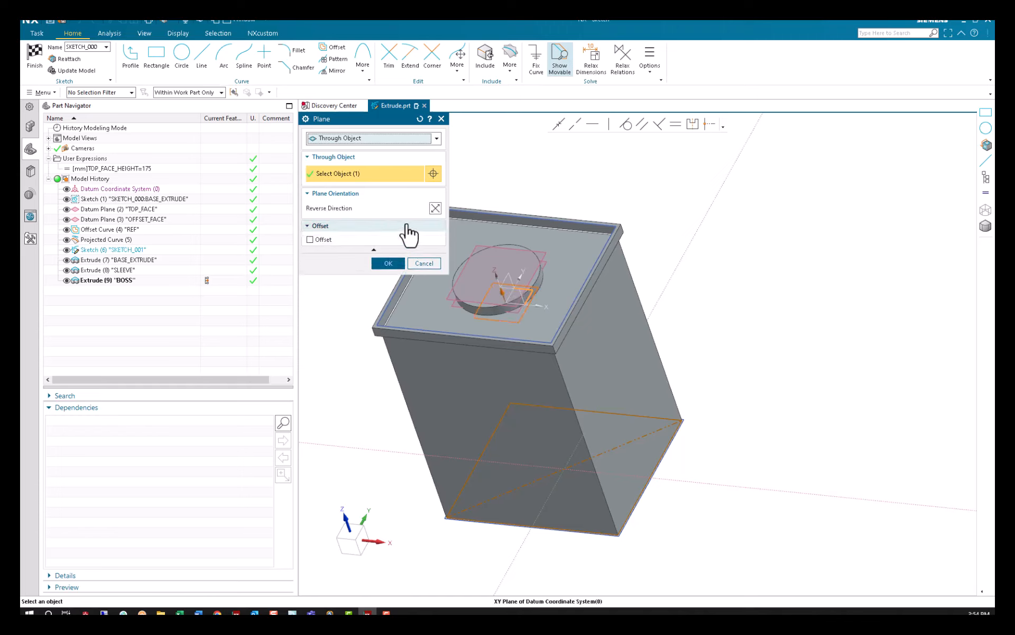
Set the plane type to Inferred, accept the plane and the sketch reattachment, and finish the BASE_EXTRUDE sketch.
click(361, 139)
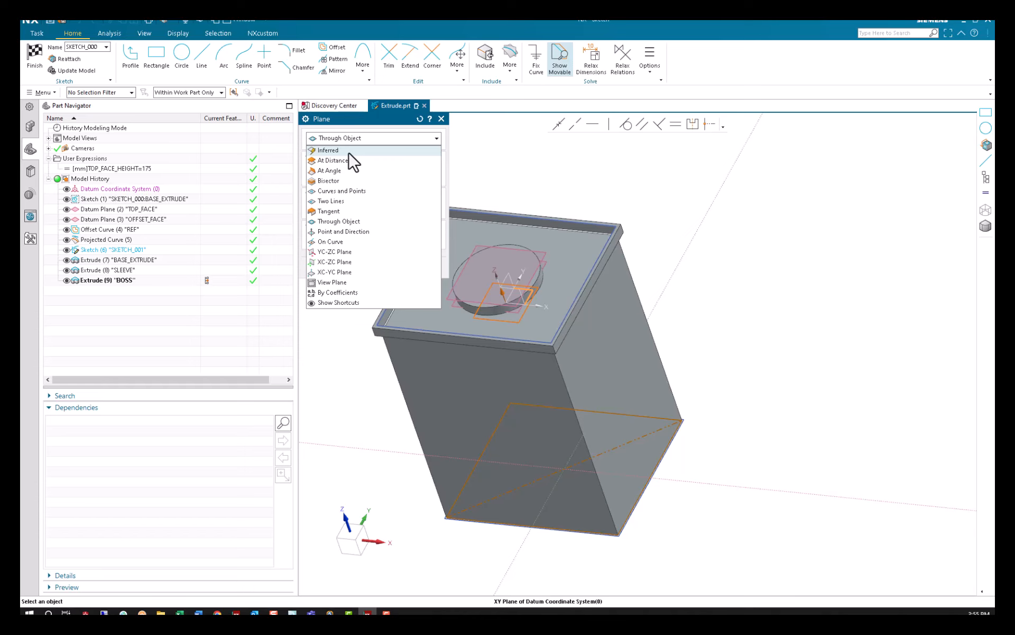
click(349, 153)
click(396, 267)
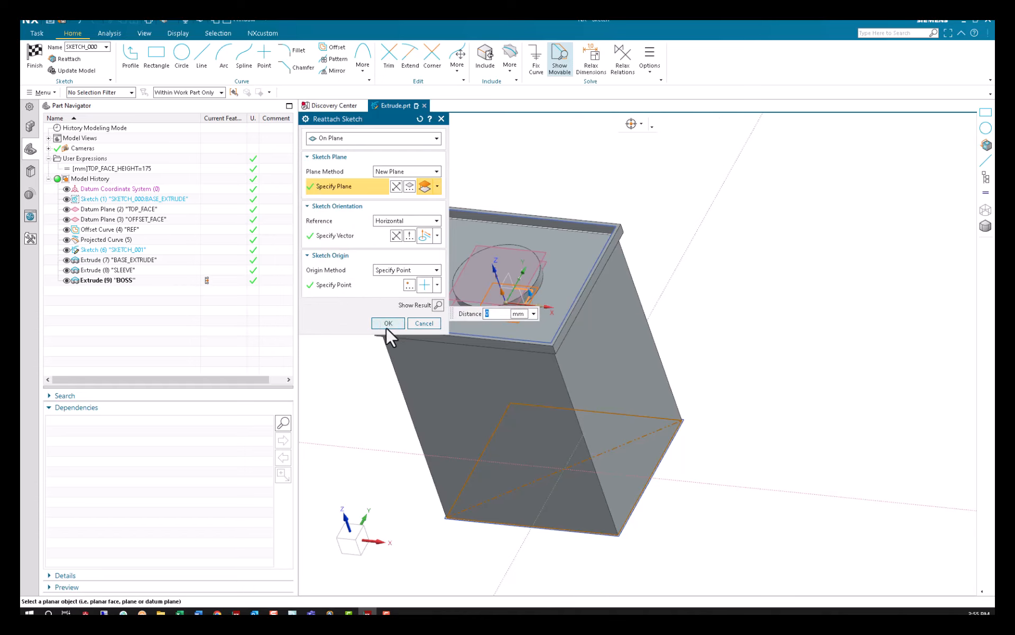
click(387, 323)
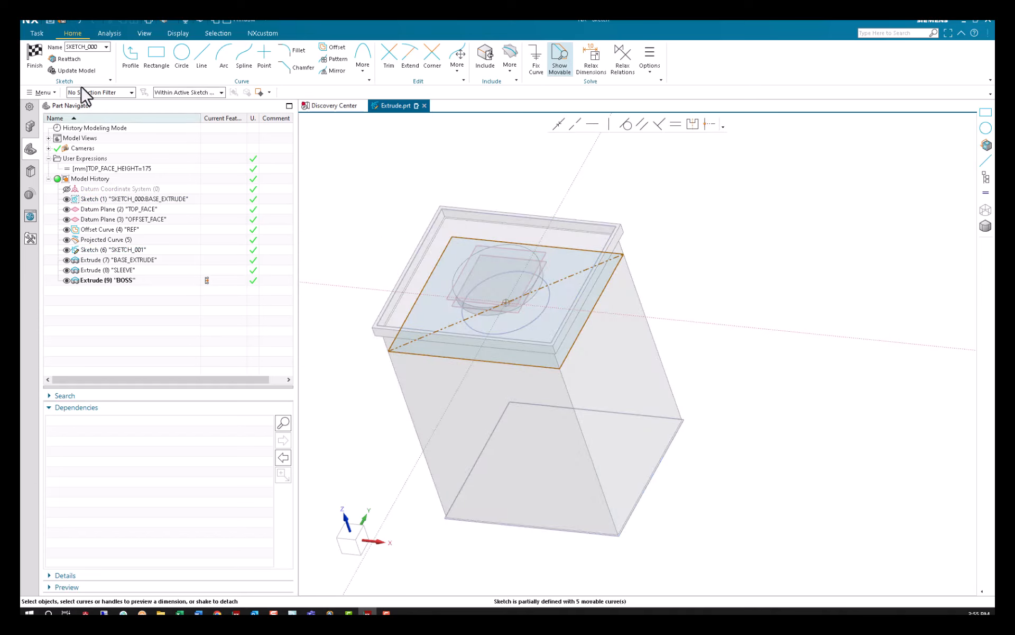
click(34, 59)
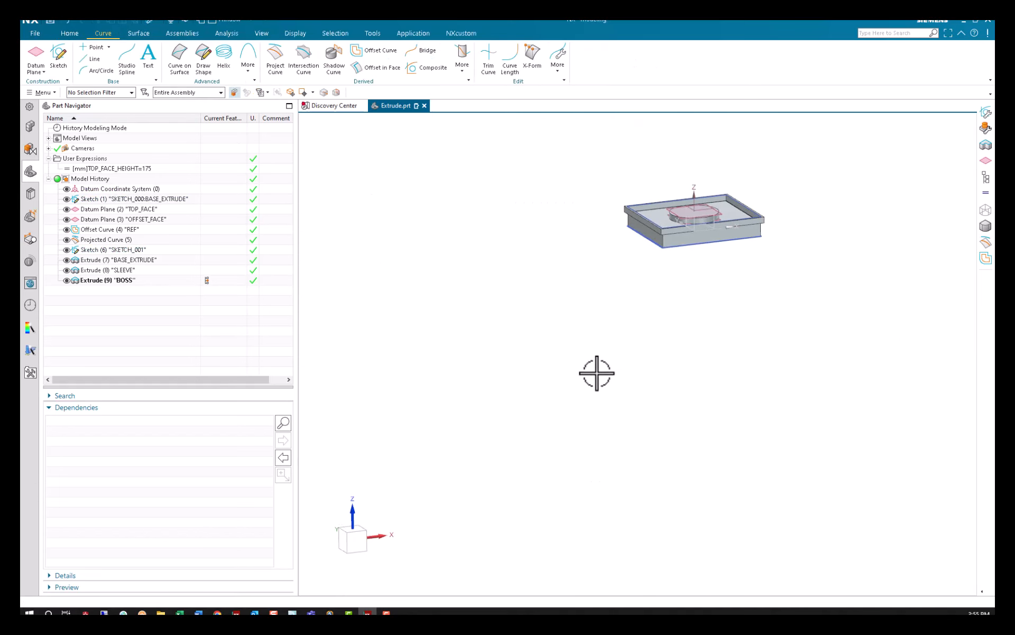
Lower the datum coordinate system to Z 300 mm and accept, and edit it again to set its X and Z to 0.
double_click(142, 189)
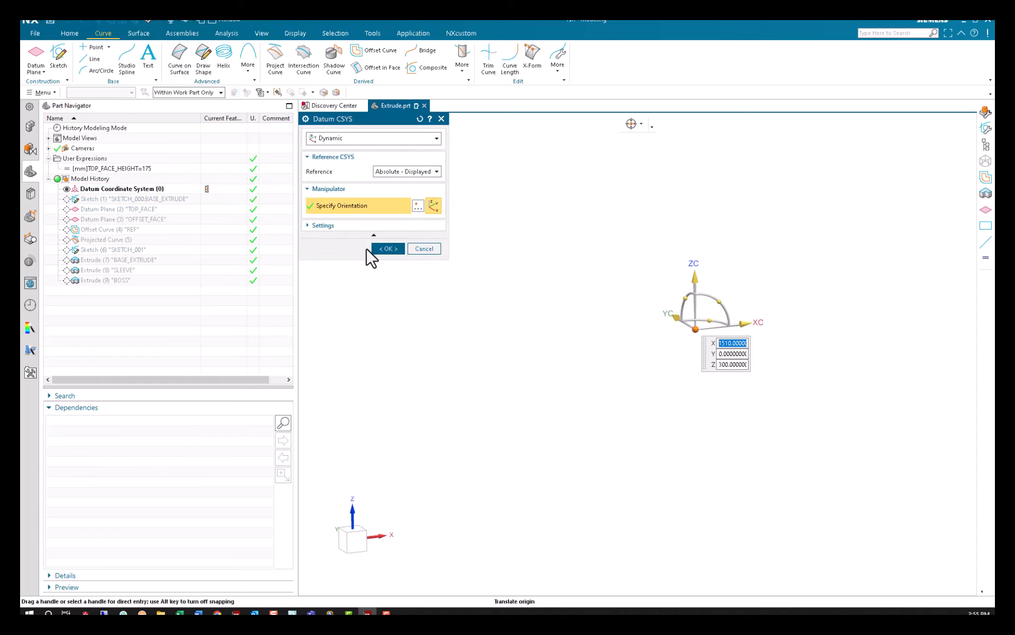
click(386, 248)
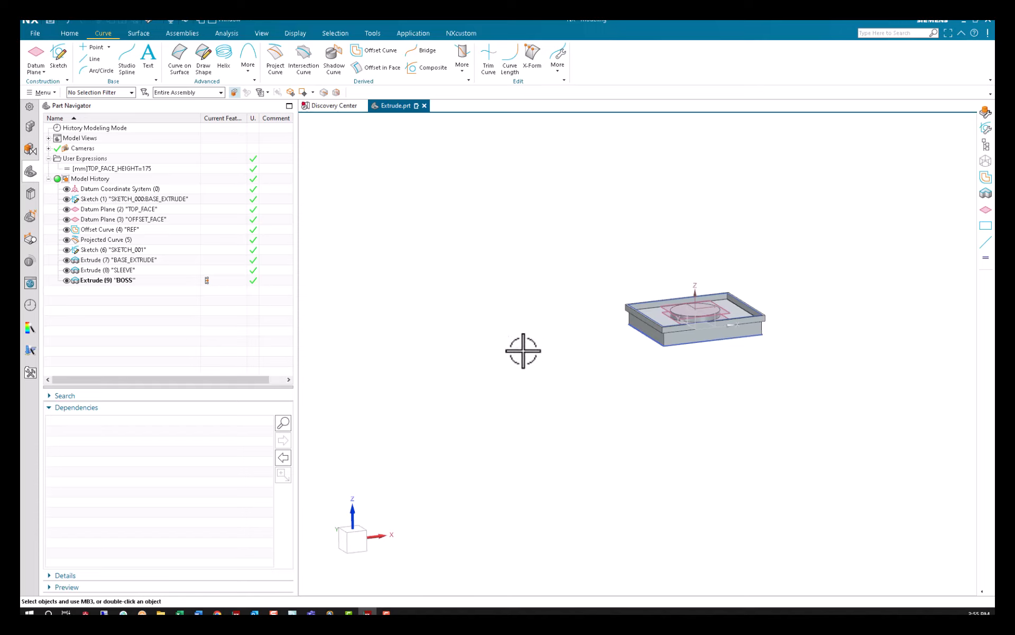
double_click(141, 189)
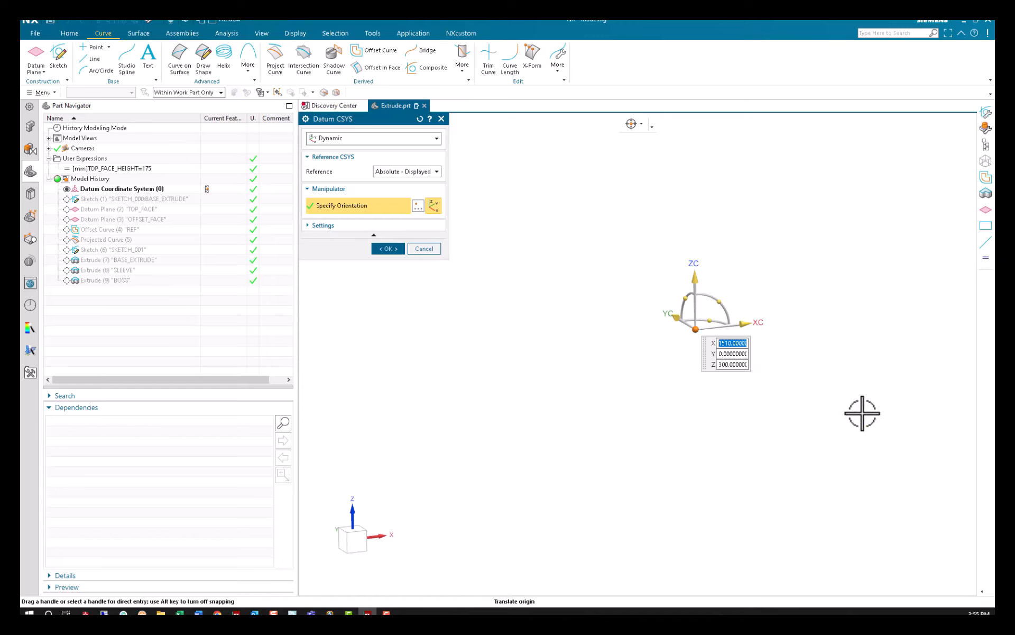
text(0)
key(Return)
key(Tab)
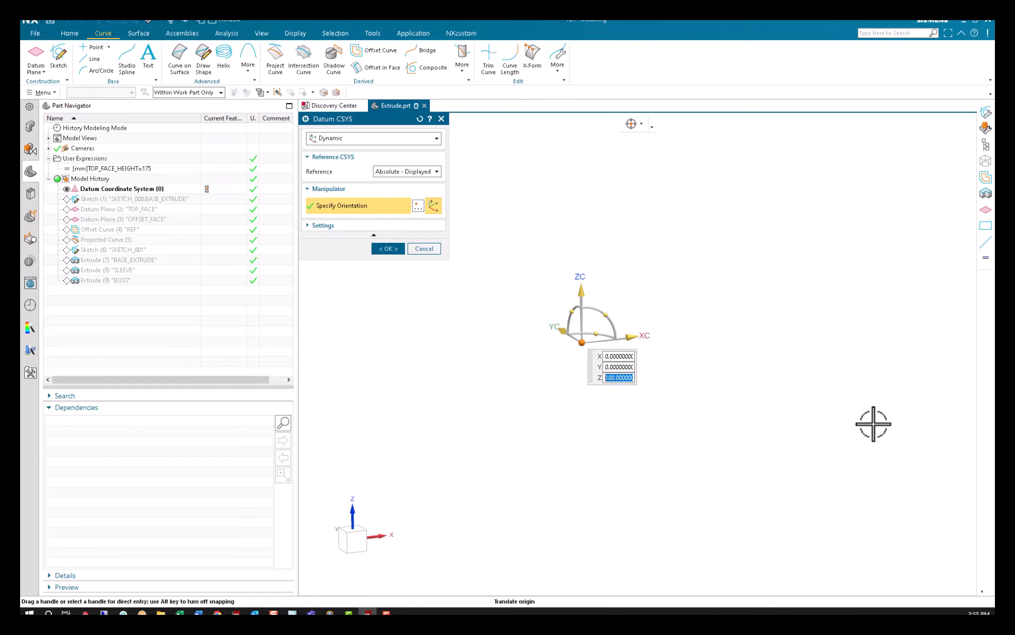
text(0)
key(Return)
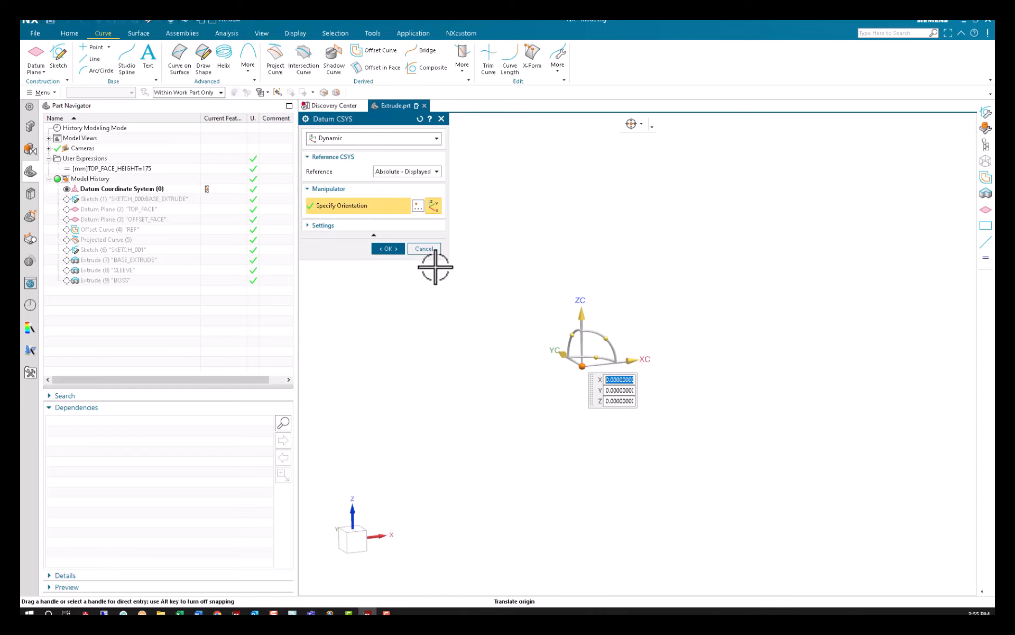
click(389, 248)
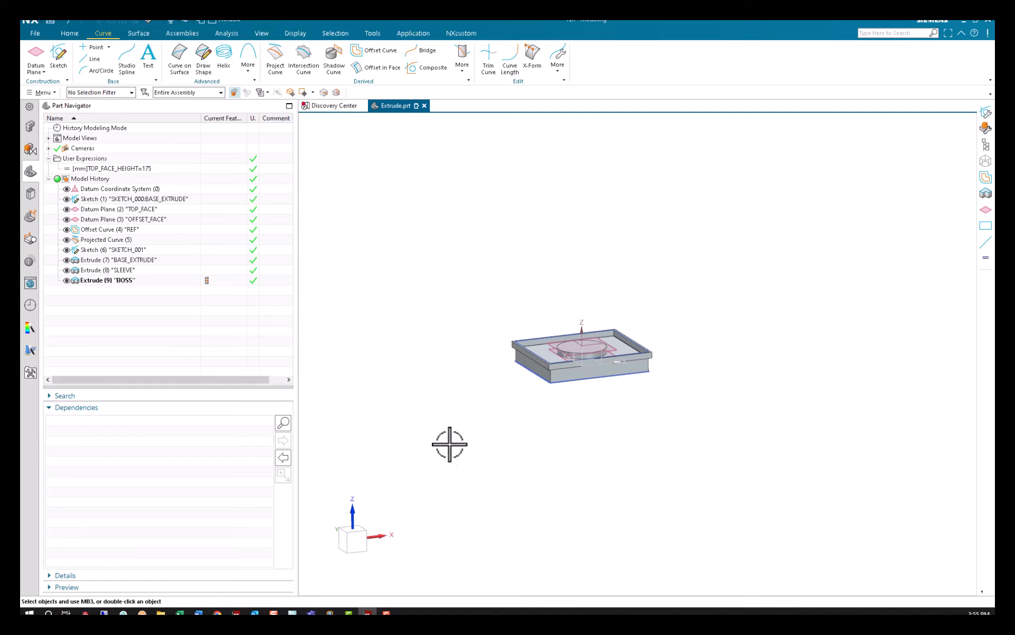
Edit the SLEEVE extrude, try entering a negative start distance, and close the edit.
middle_drag(451, 435, 458, 452)
scroll(740, 402, down, 2)
scroll(714, 404, up, 5)
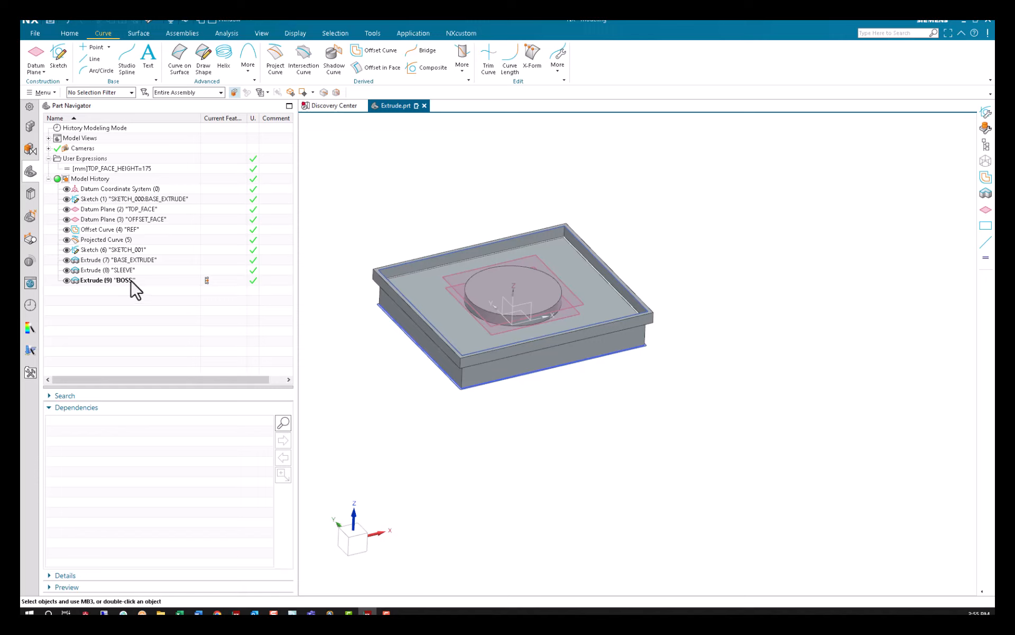
double_click(106, 281)
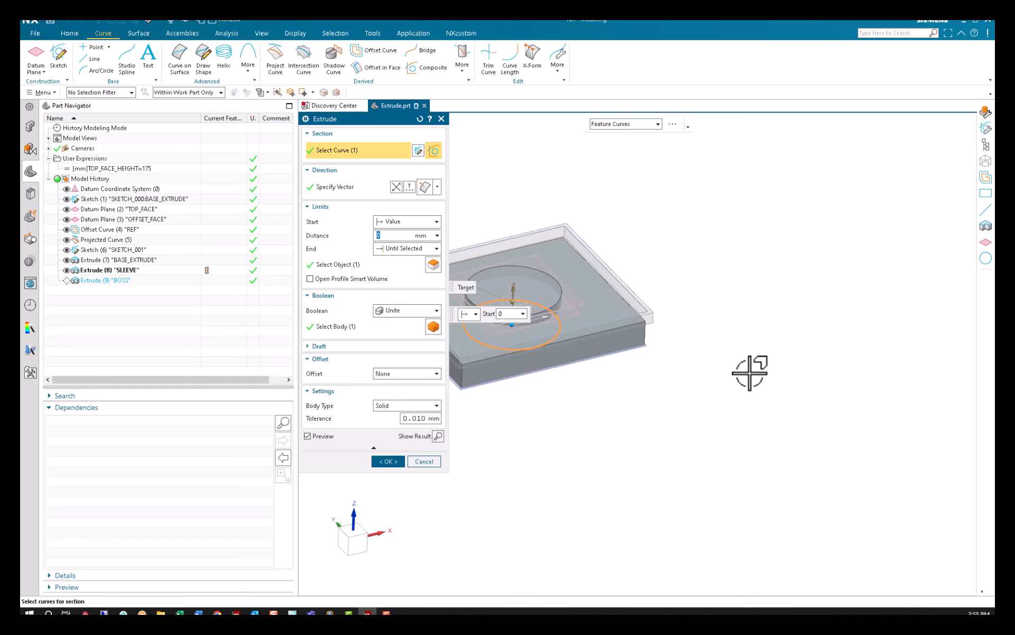
middle_drag(779, 412, 766, 370)
click(392, 248)
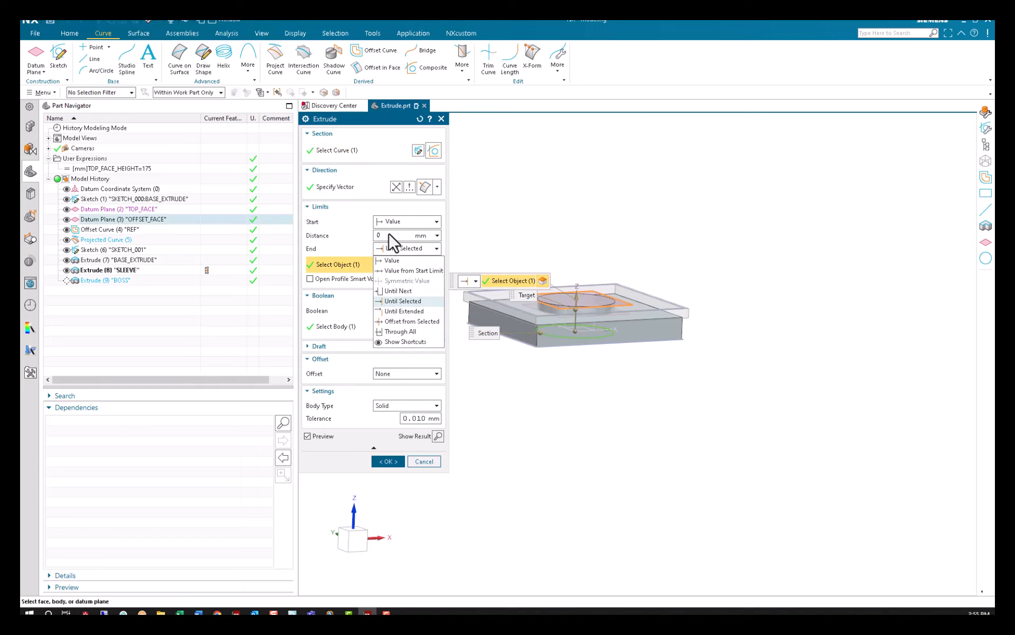
click(390, 236)
click(389, 236)
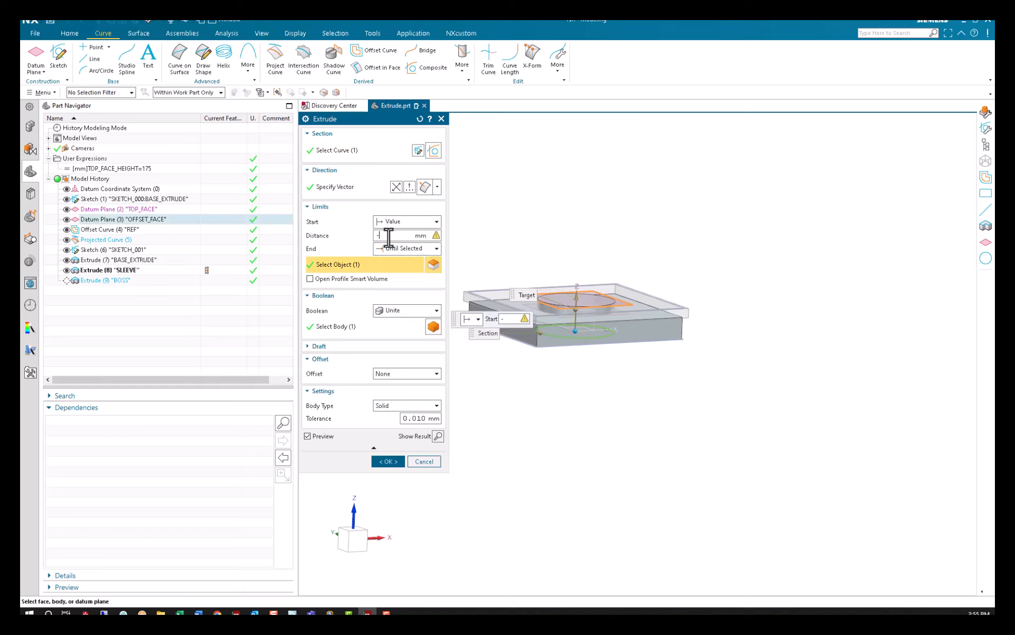
click(391, 462)
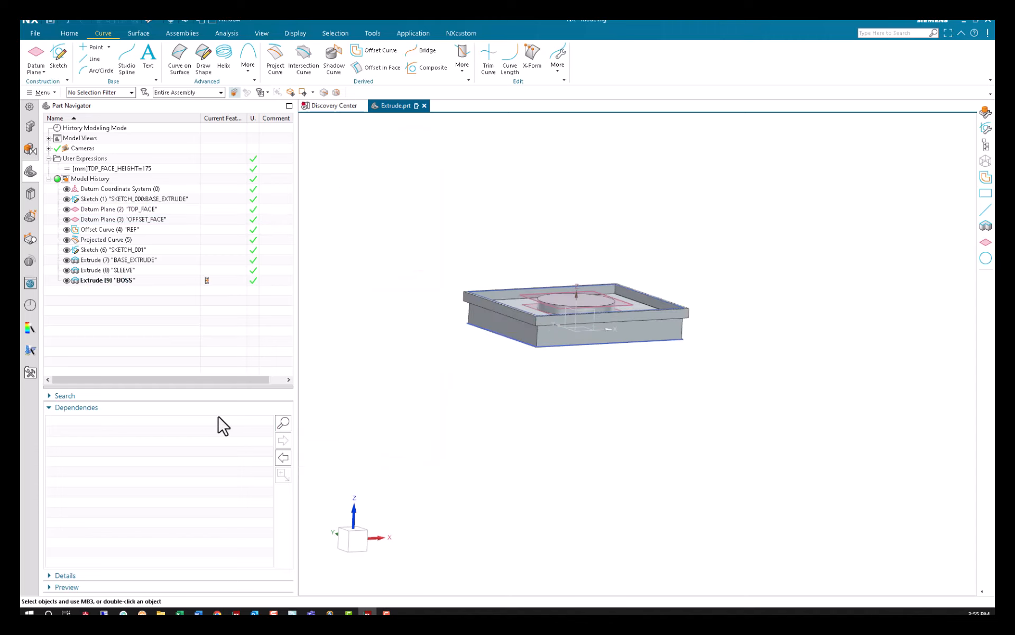
Open the BASE_EXTRUDE sketch, examine its plane relative to the solid, and finish the sketch.
click(97, 200)
double_click(97, 200)
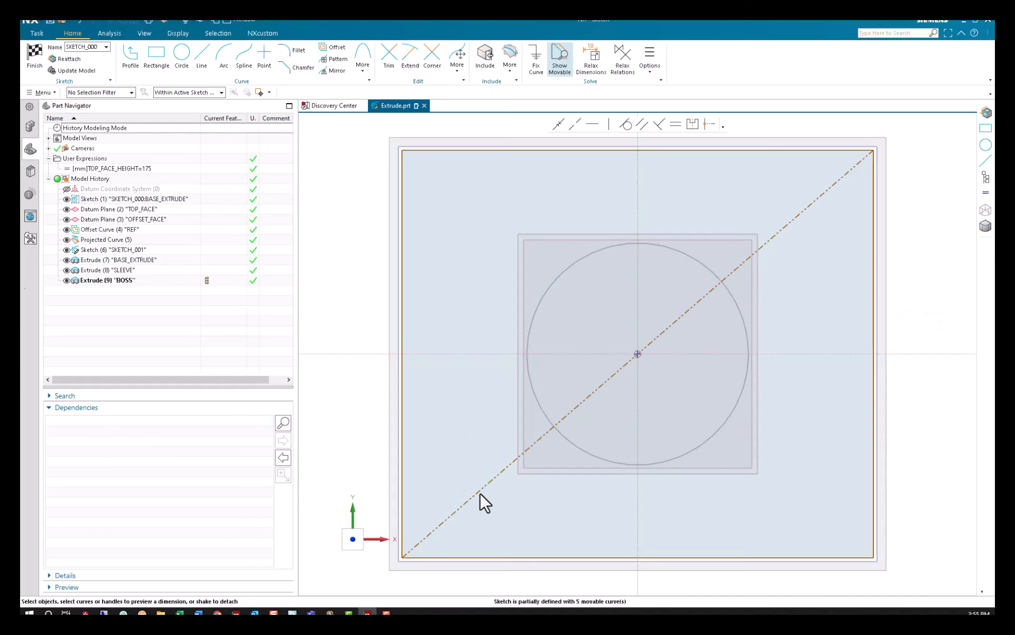
middle_drag(628, 513, 637, 424)
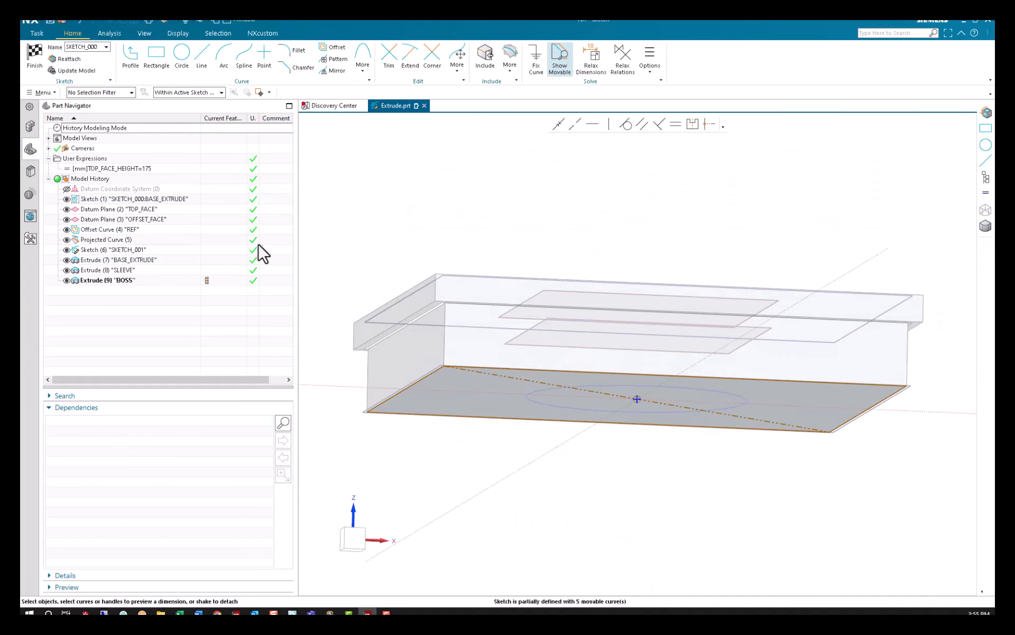
click(33, 71)
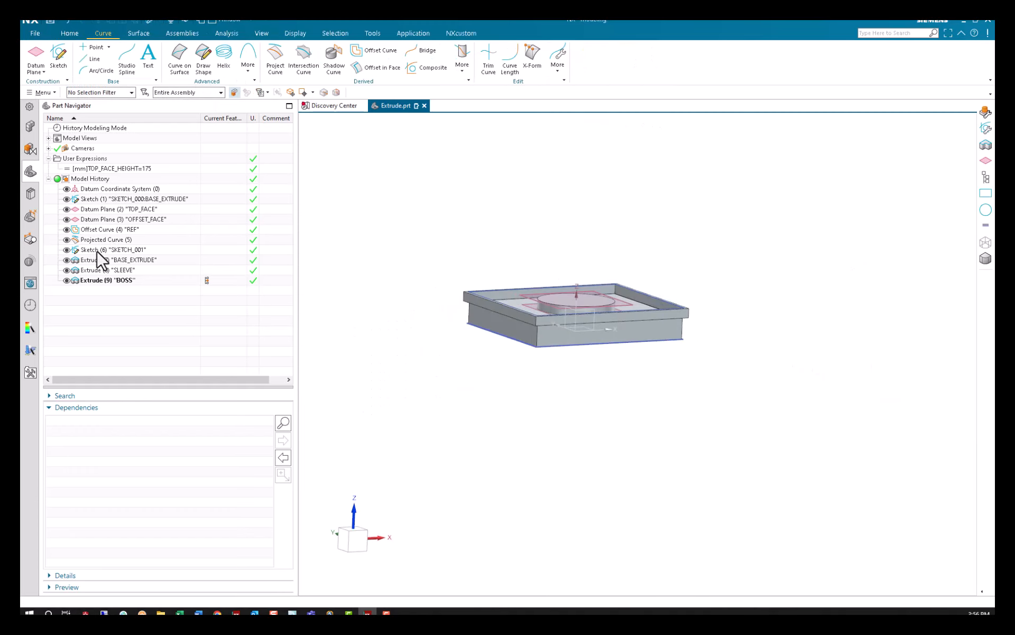
Set the BASE_EXTRUDE extrude's start distance to -100 mm, accept it, and undo the change.
click(94, 259)
double_click(94, 259)
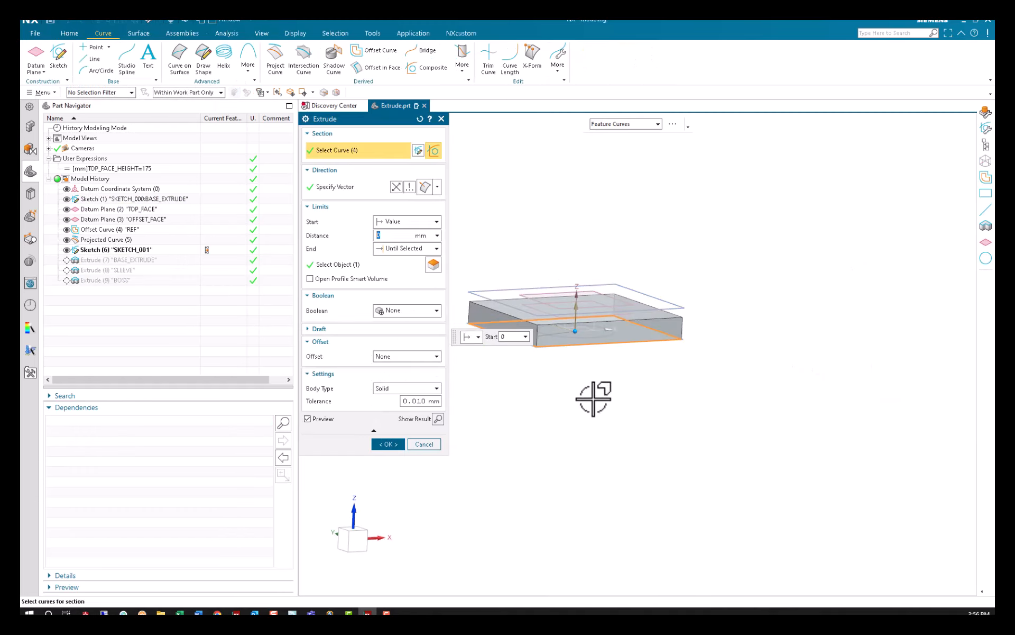
click(395, 237)
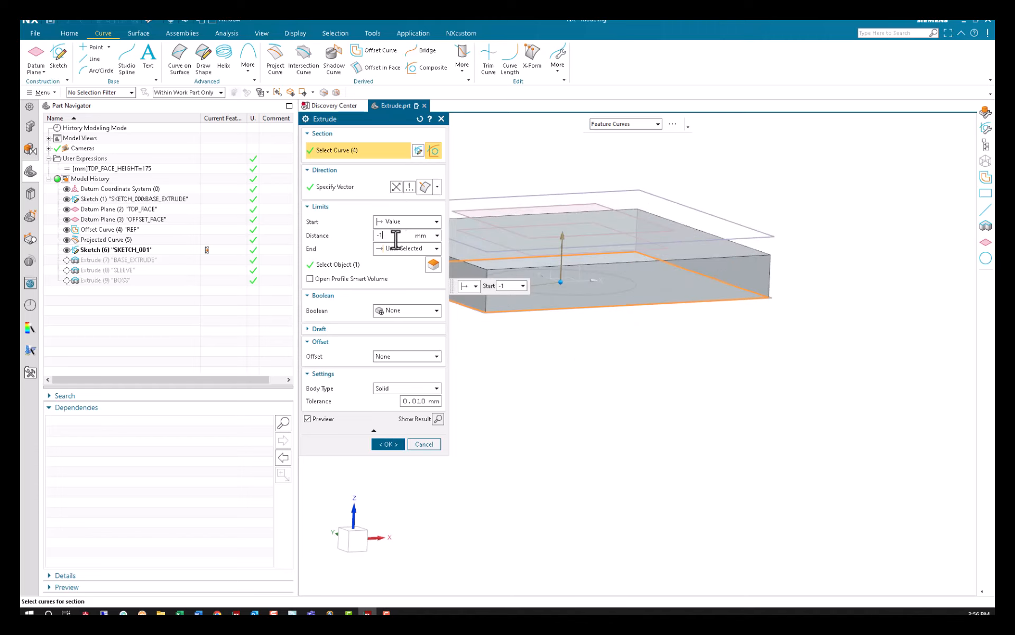
text(-100)
key(Return)
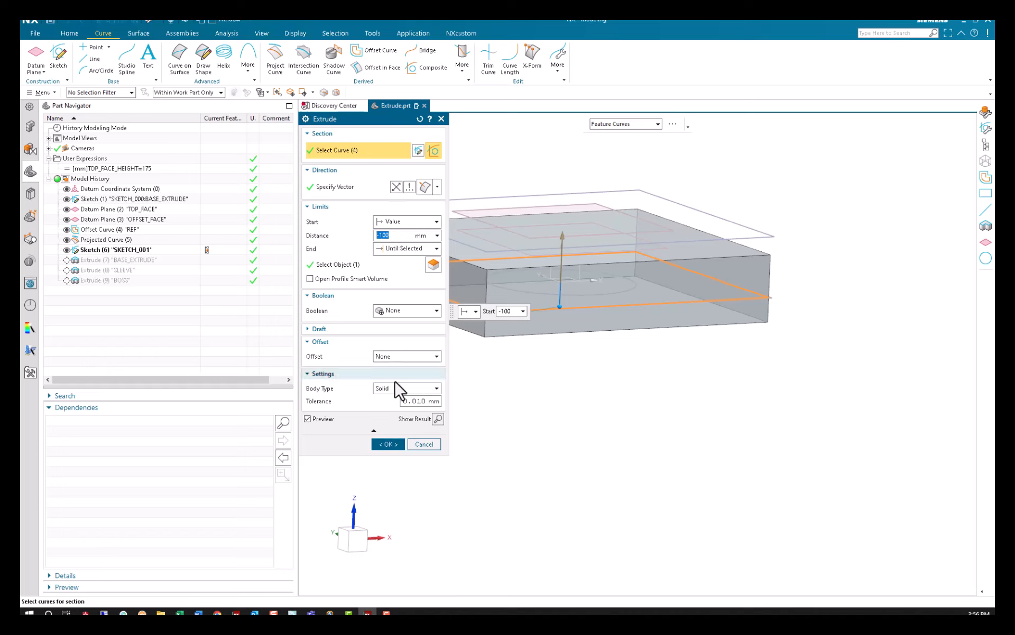
click(389, 444)
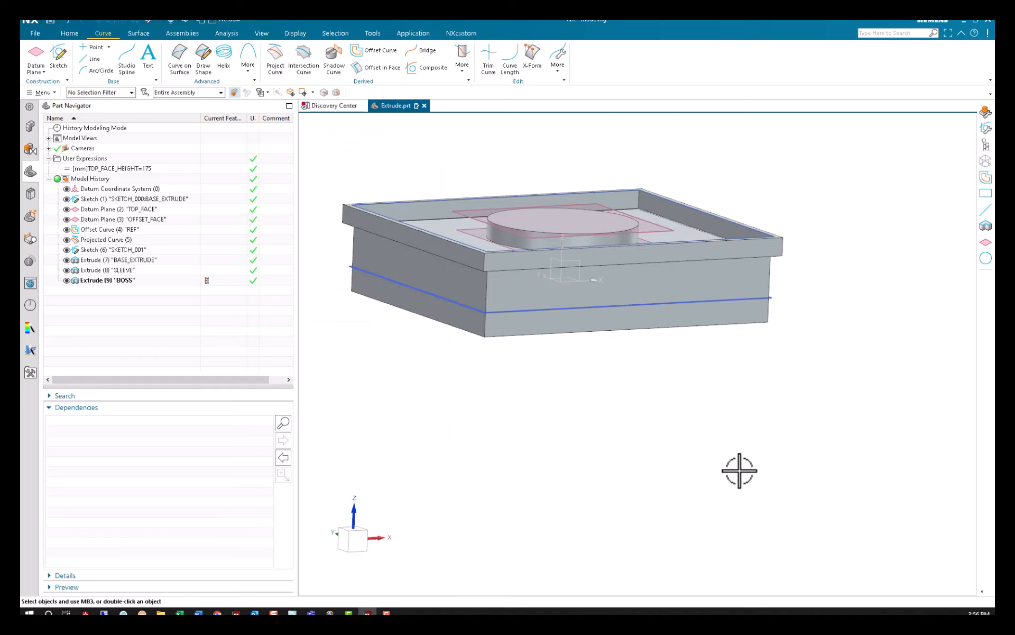
key(ctrl+z)
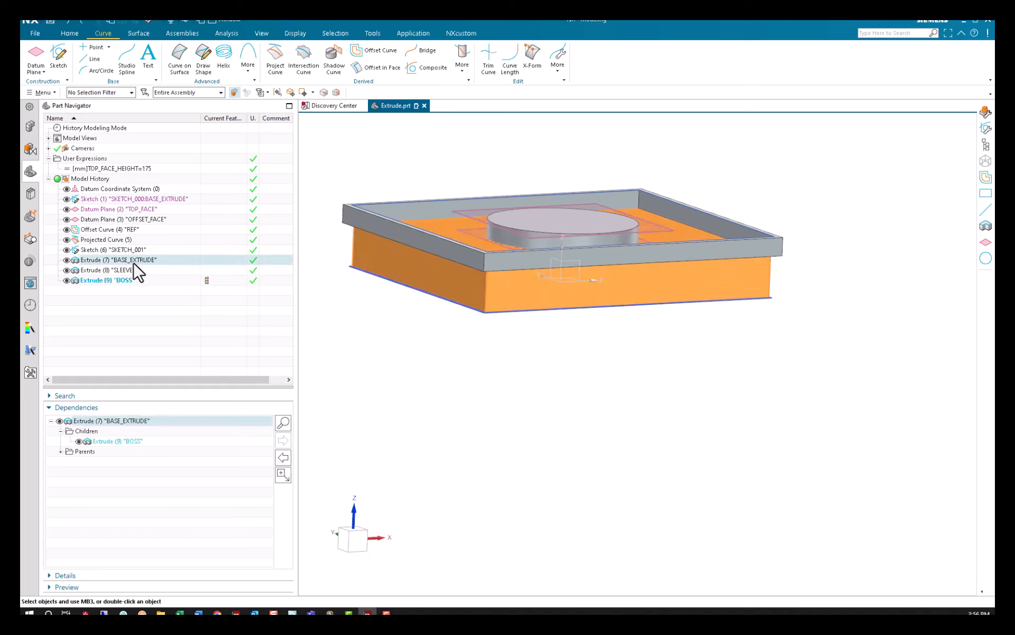
Edit the BASE_EXTRUDE extrude and apply a draft From Start Limit with an angle of 5 degrees.
double_click(130, 260)
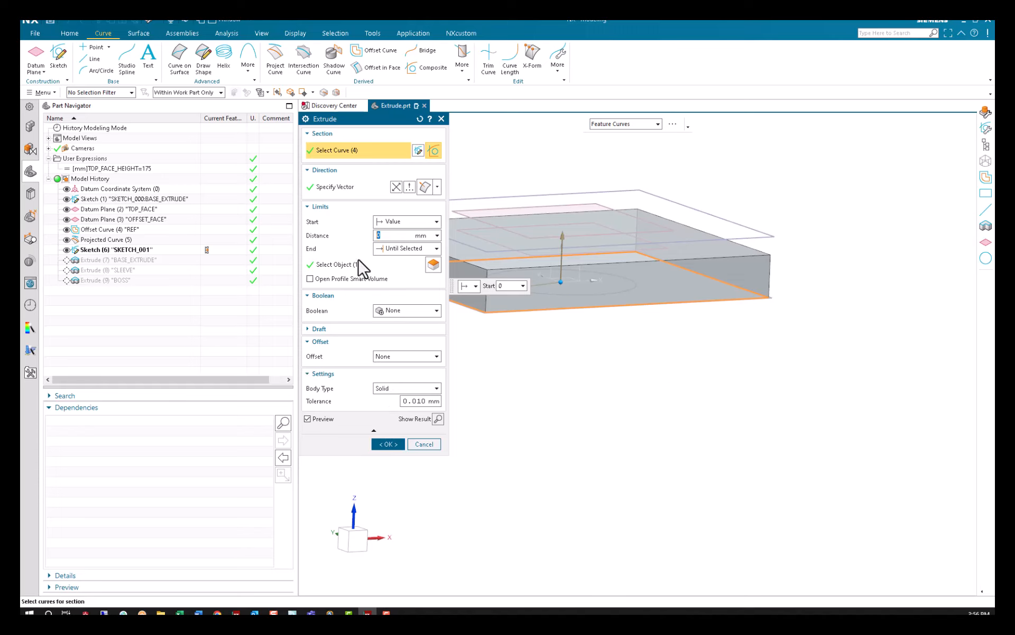
mouse_move(348, 288)
click(364, 332)
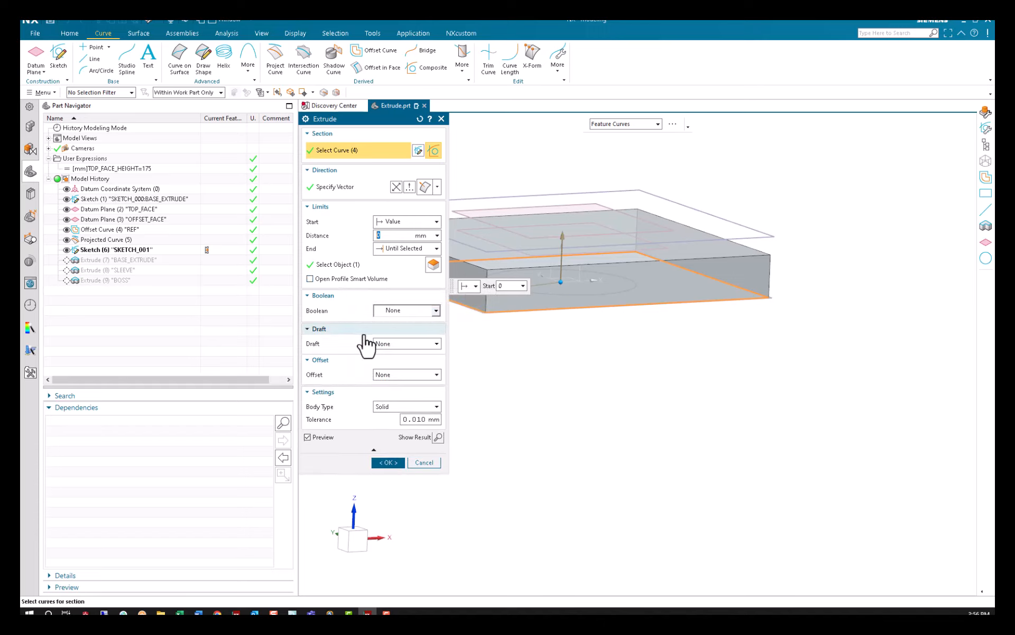
click(410, 344)
click(407, 364)
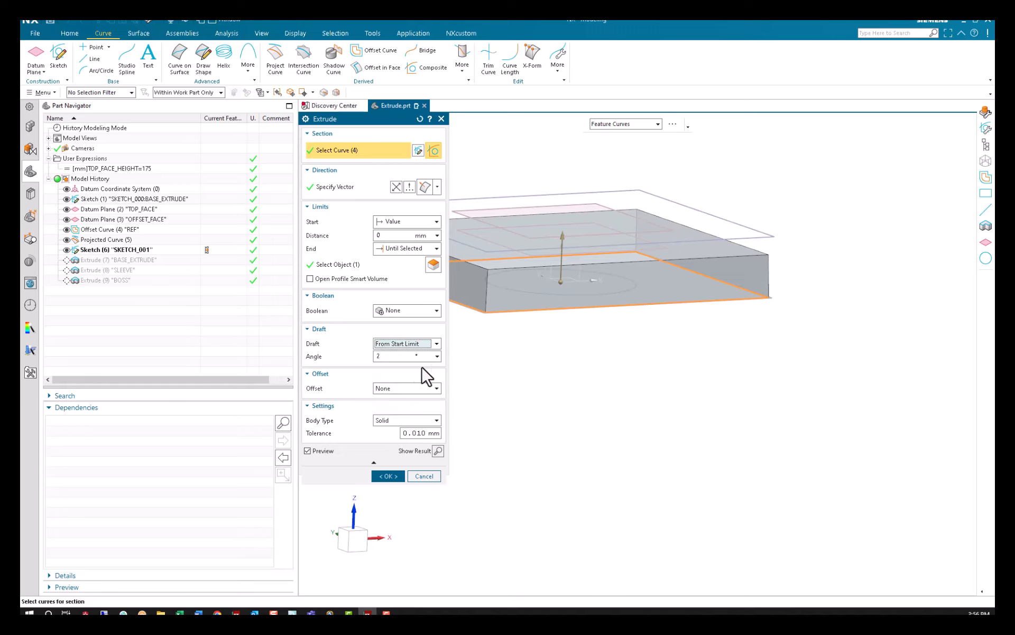
scroll(774, 259, up, 5)
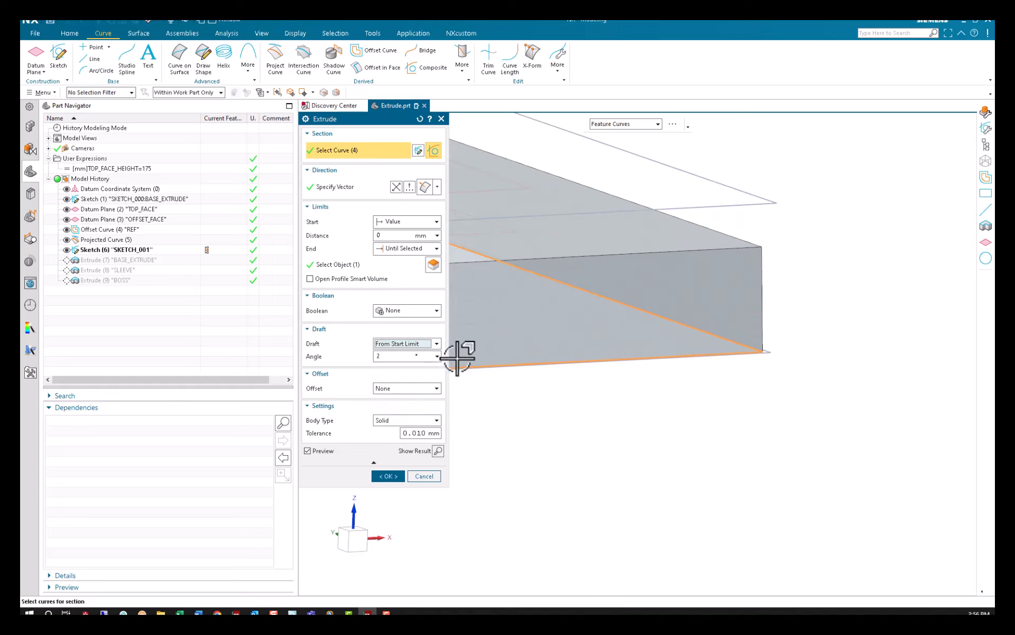
click(391, 356)
text(5)
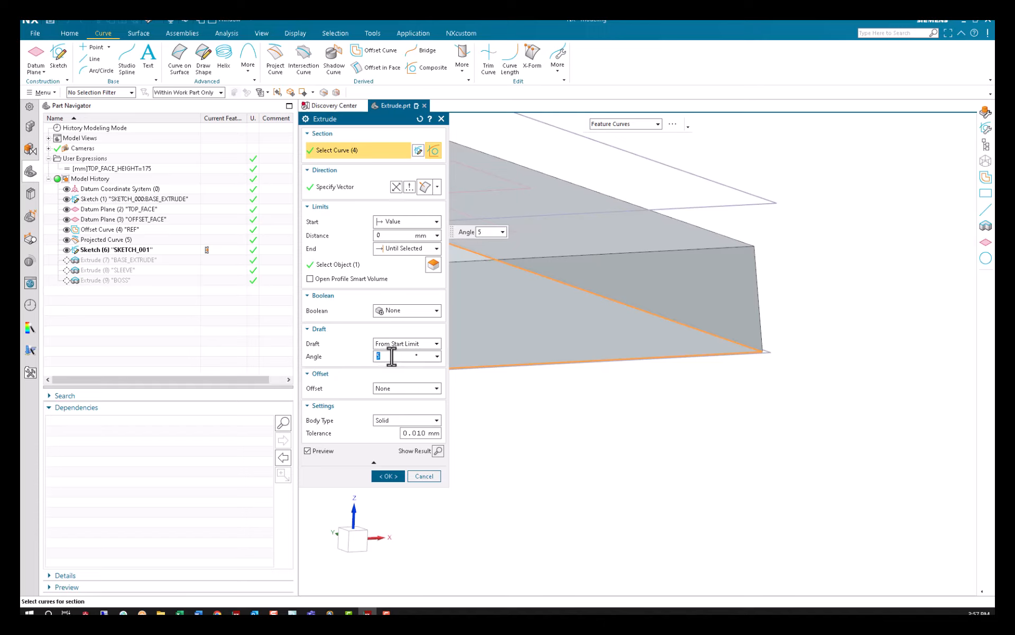
Try draft angles of -5 and 0 degrees on the base extrude, and set its draft to None.
click(395, 343)
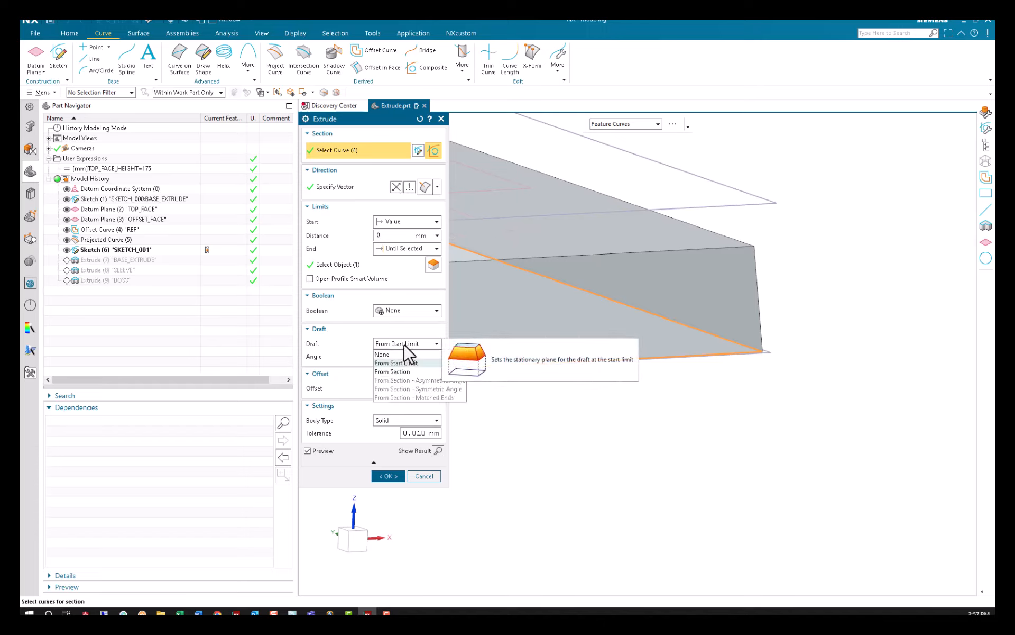
click(394, 341)
click(380, 356)
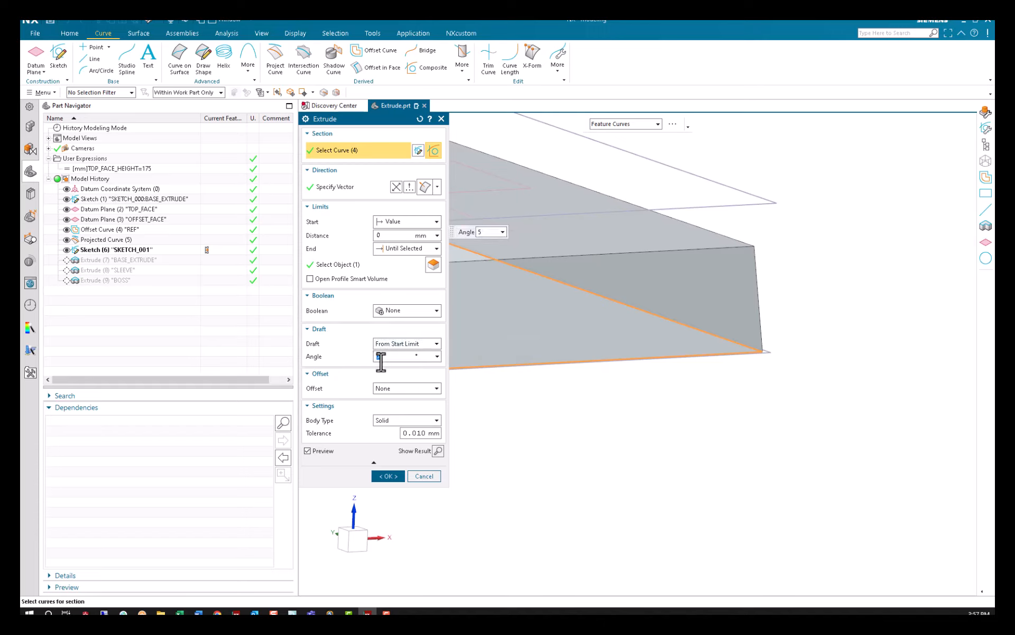
text(-5)
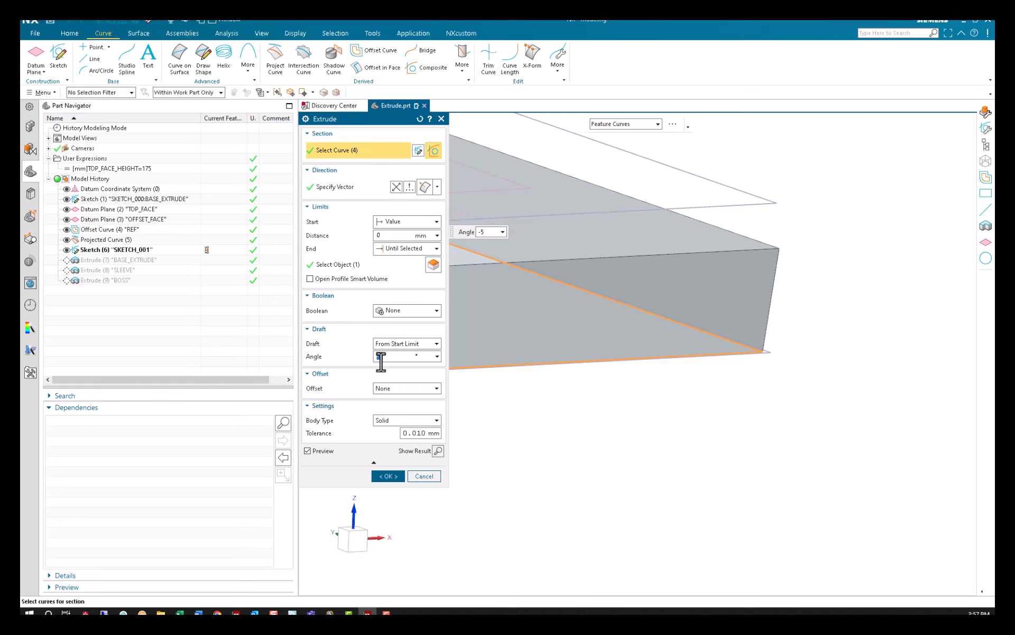
text(0)
click(394, 344)
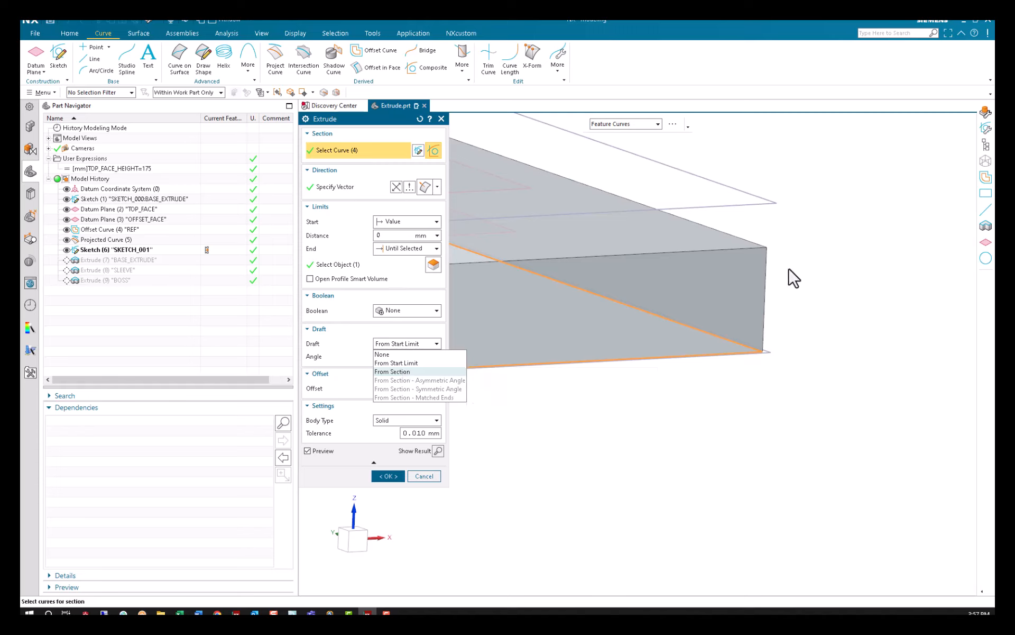
click(396, 356)
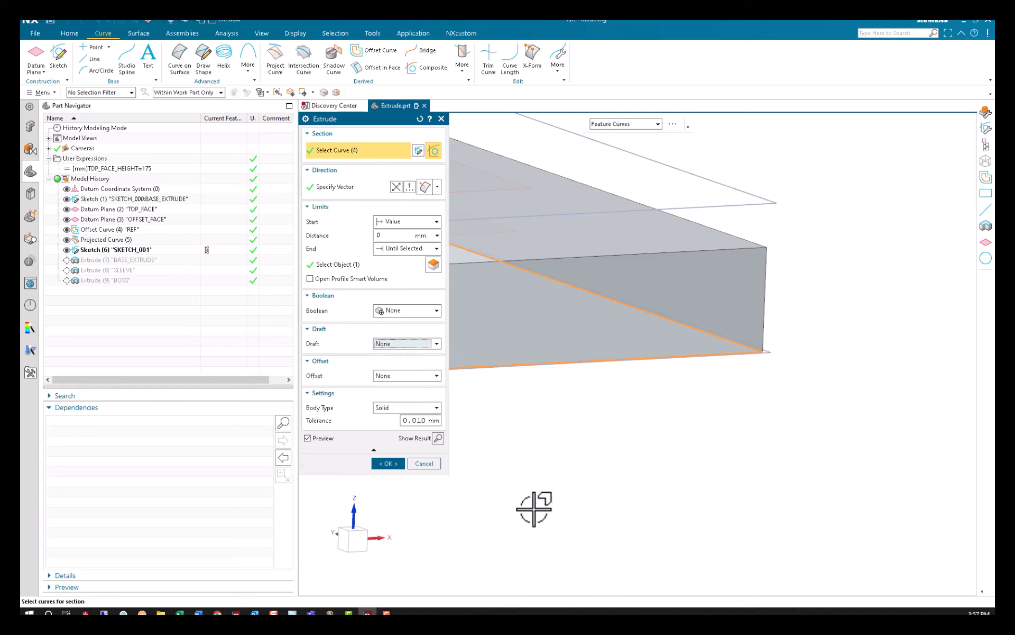
Review the base extrude's offset and body type options, keeping the offset at None and the body type at Solid.
click(386, 379)
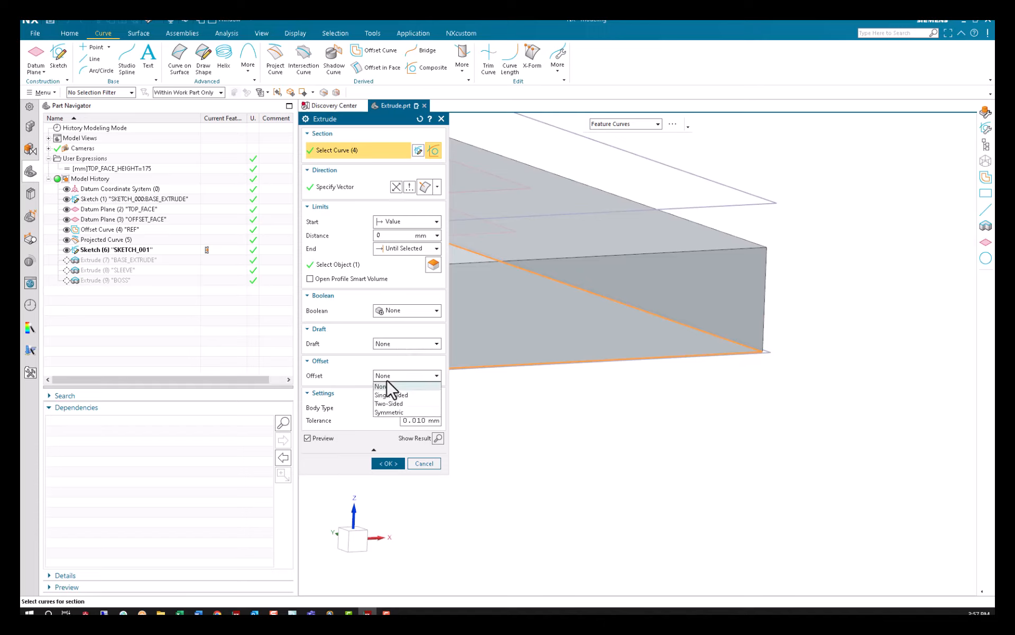
click(377, 386)
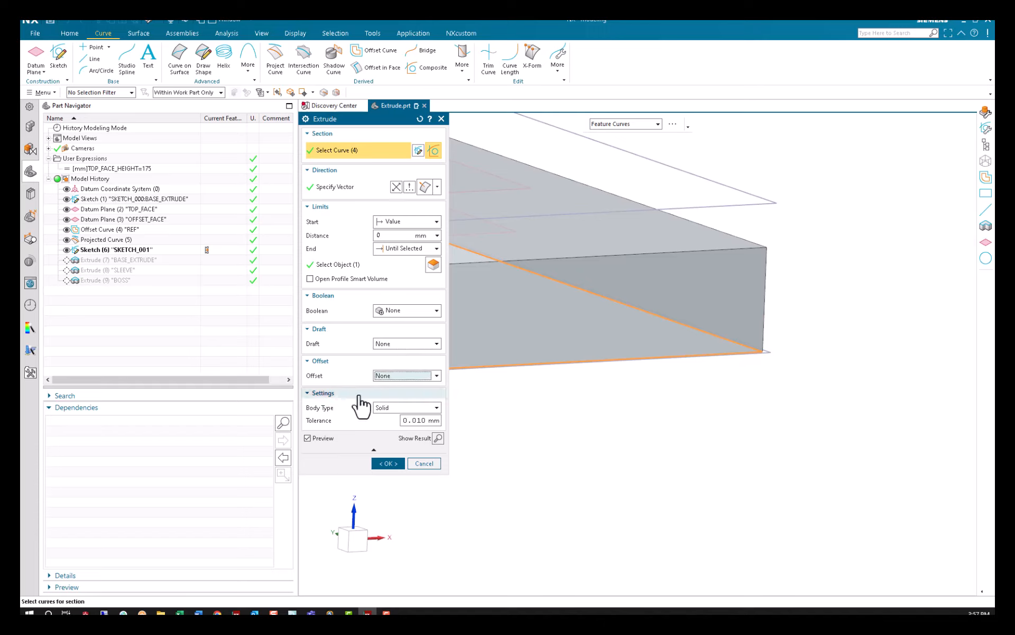
click(396, 409)
click(397, 416)
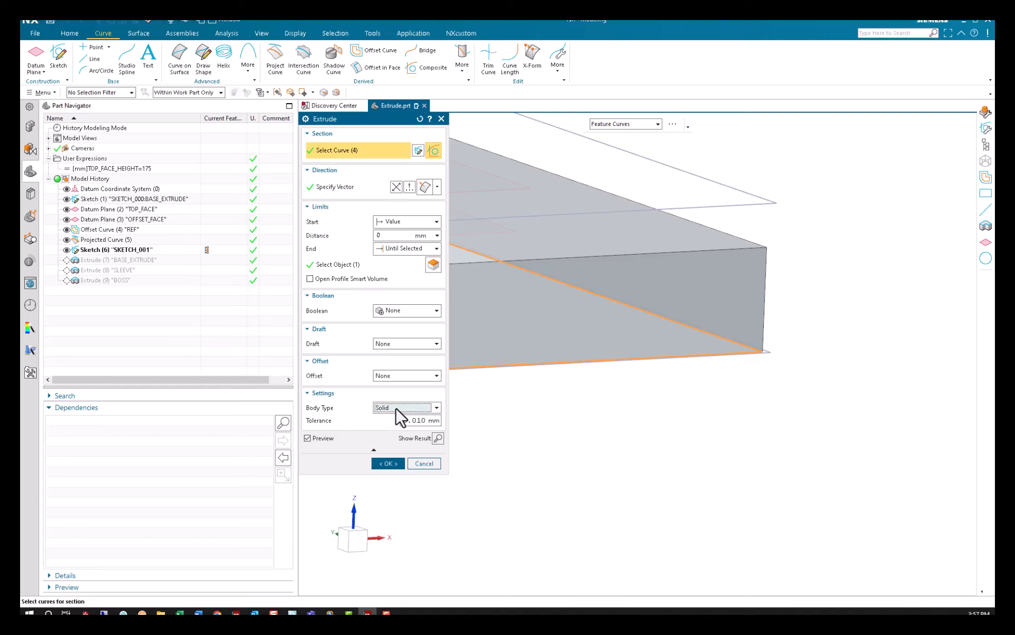
Review the base extrude's direction vector and its available vector types, keeping Face/Plane Normal, and accept the feature.
click(347, 189)
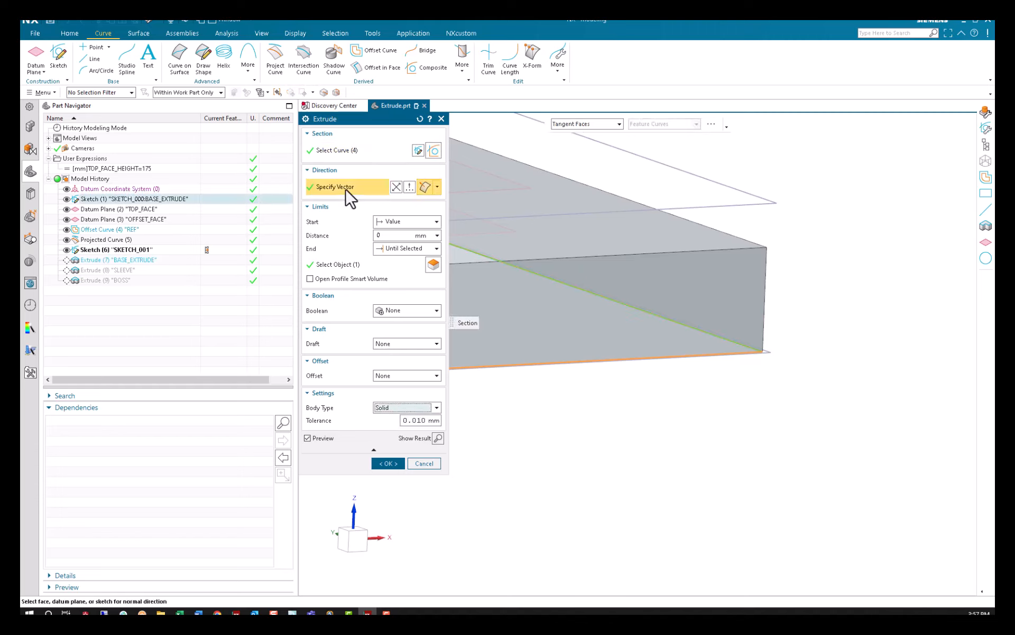
scroll(888, 392, down, 3)
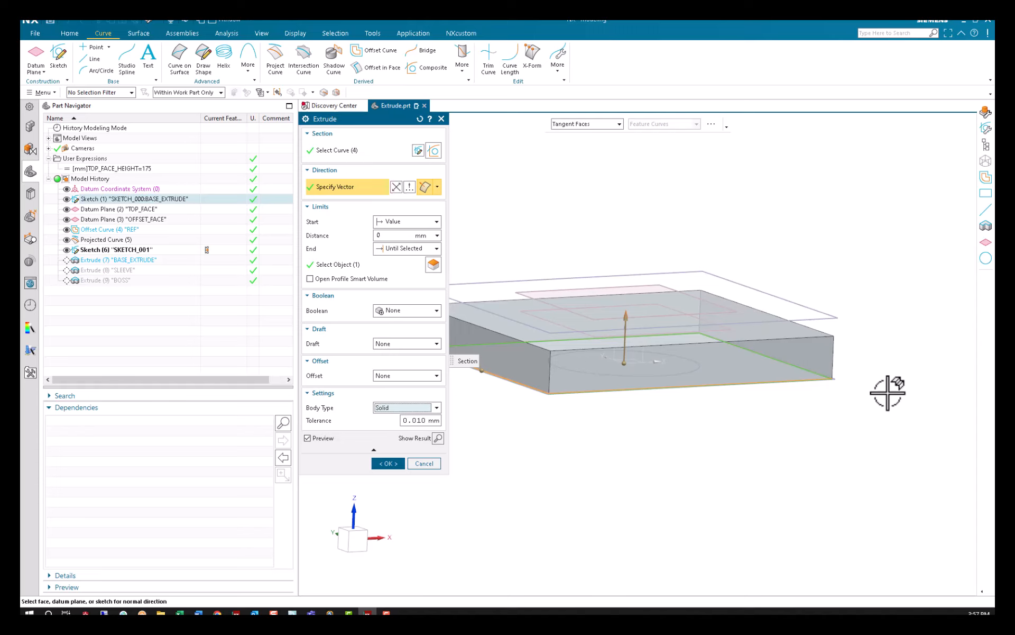
middle_drag(662, 460, 673, 475)
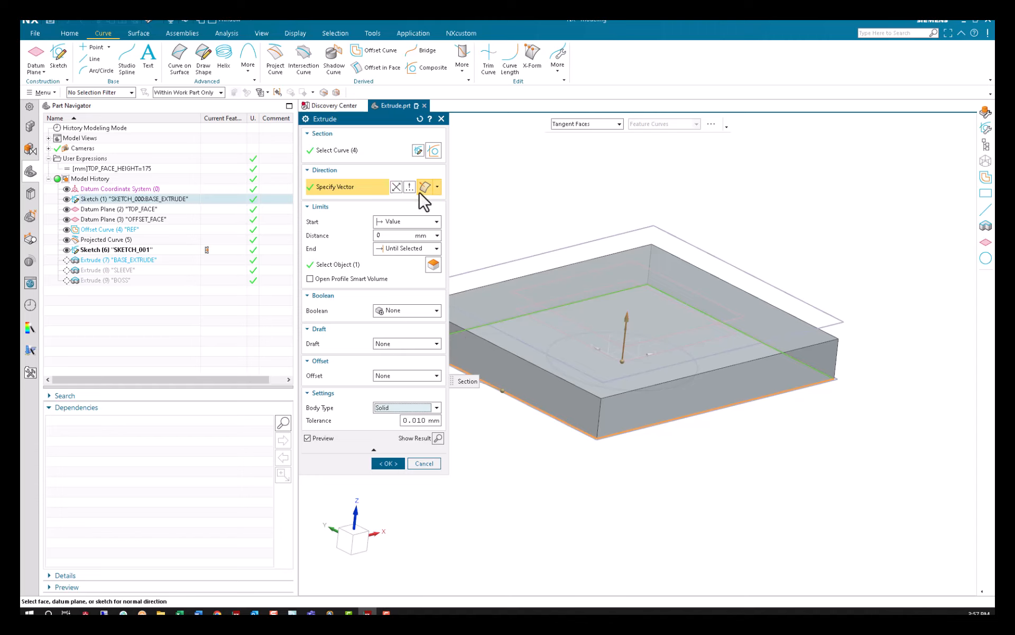
middle_drag(680, 527, 657, 496)
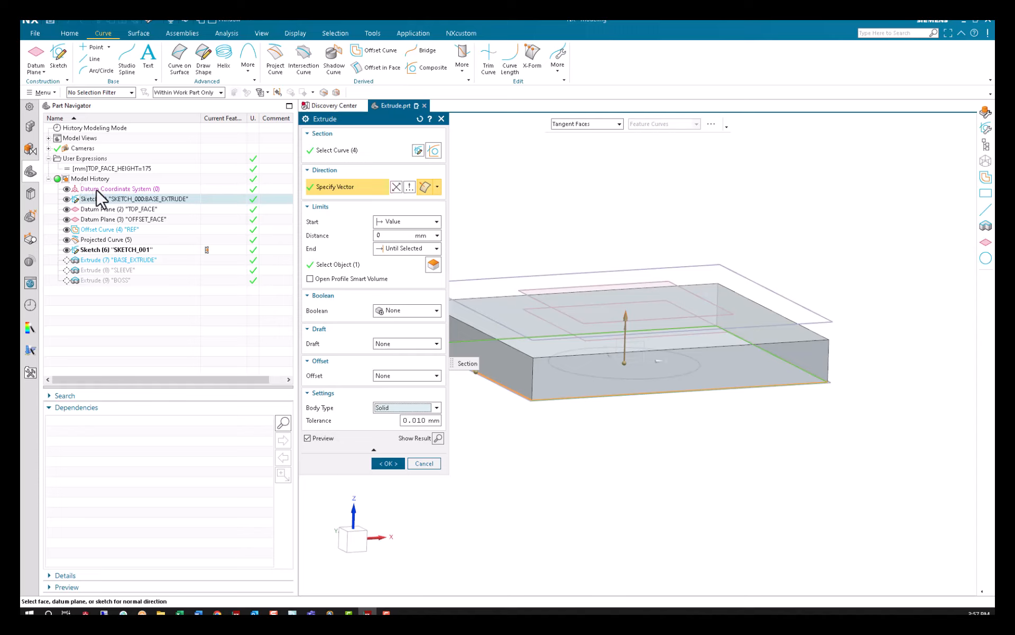
click(437, 188)
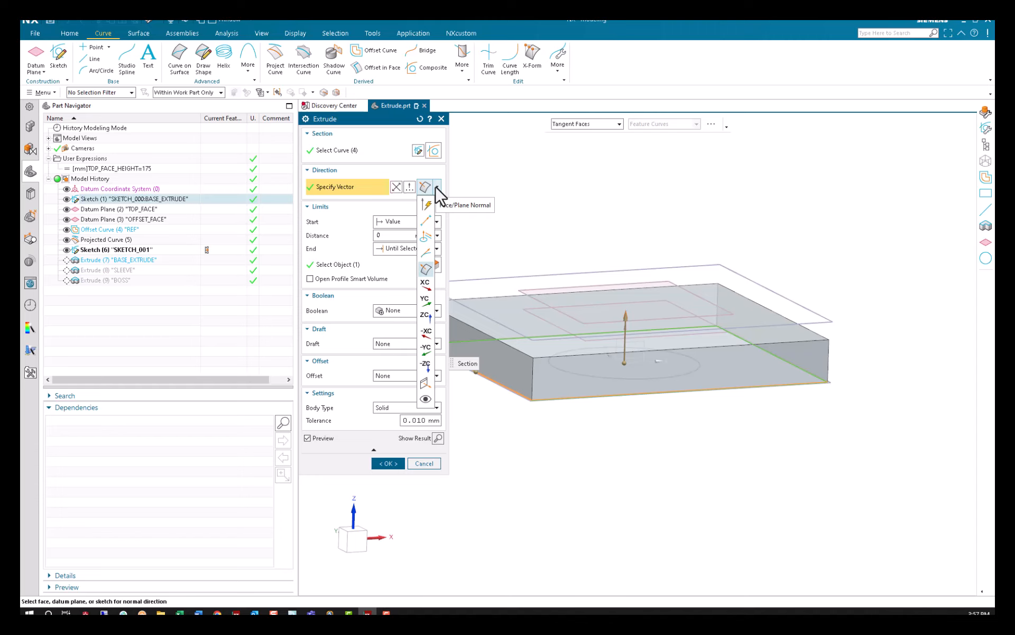
click(436, 188)
click(392, 464)
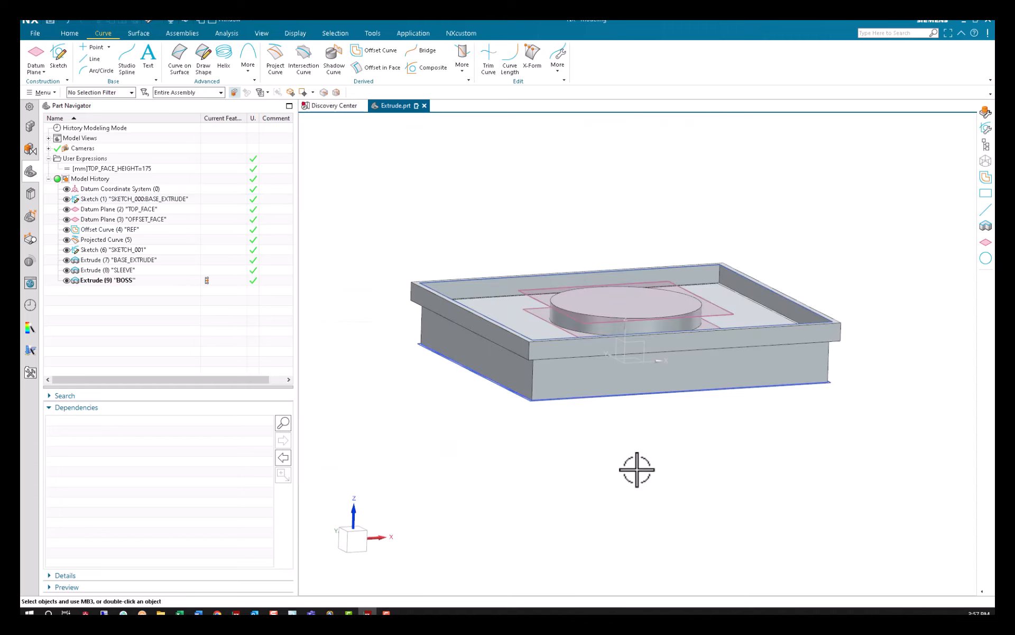
Rotate the base datum coordinate system with its dynamic manipulator to tilt the model, and accept the new orientation.
double_click(105, 188)
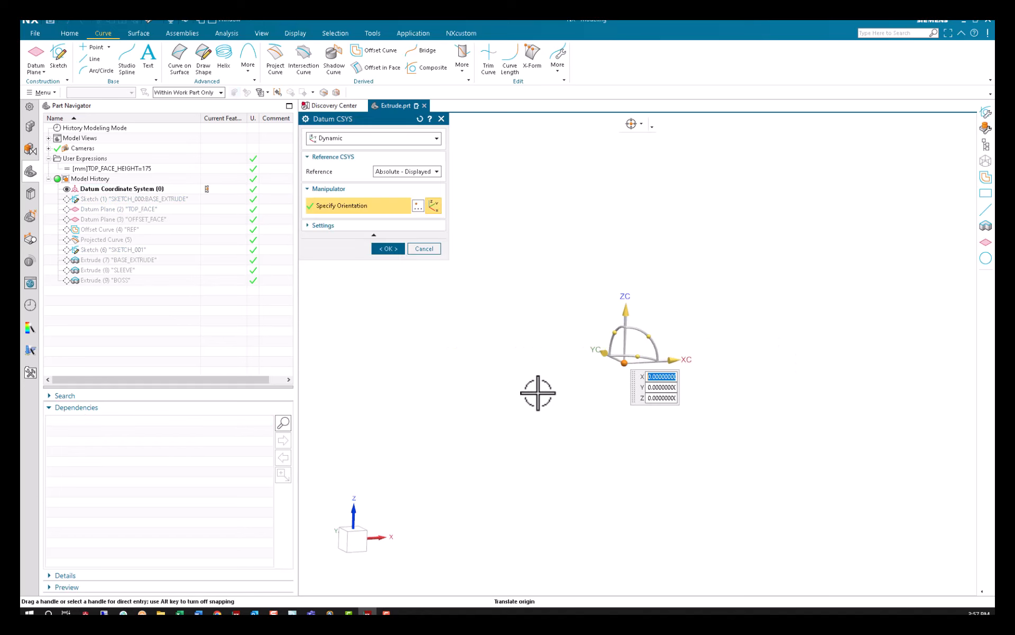
drag(614, 331, 625, 331)
click(388, 249)
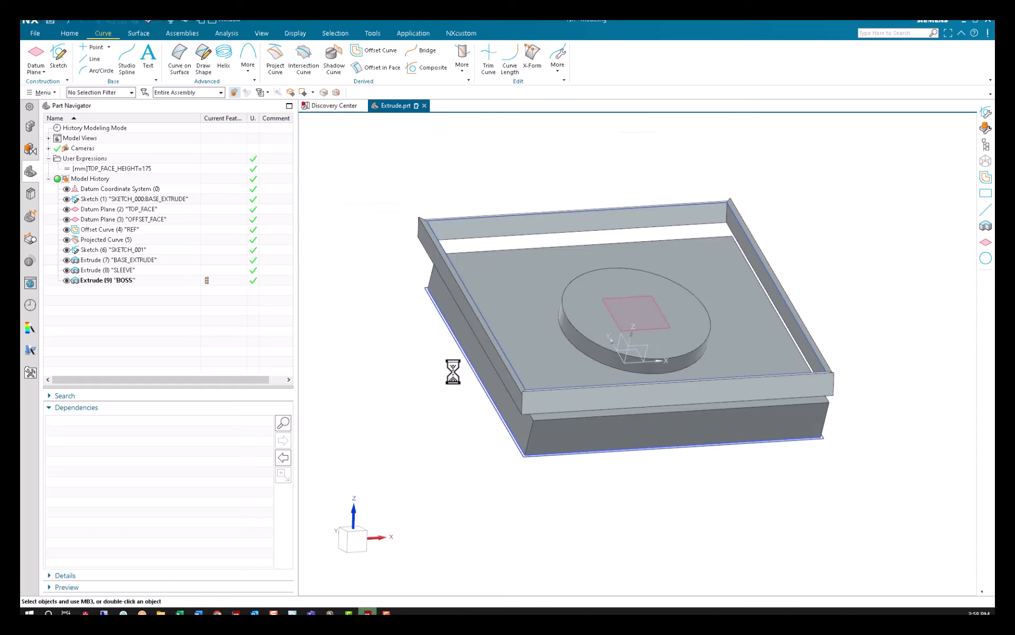
middle_drag(399, 374, 434, 382)
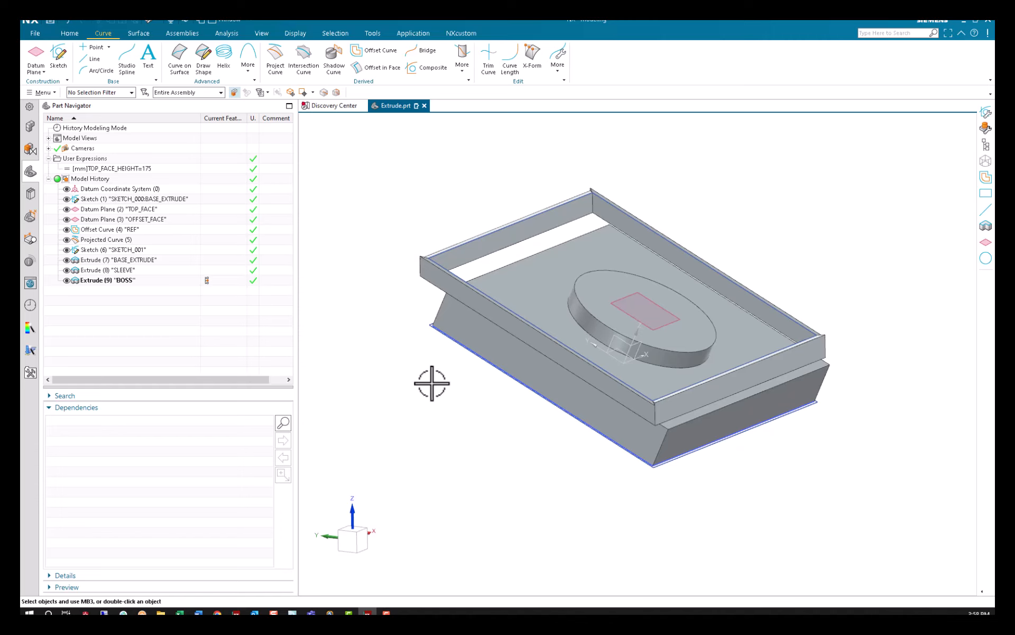
middle_drag(432, 383, 550, 384)
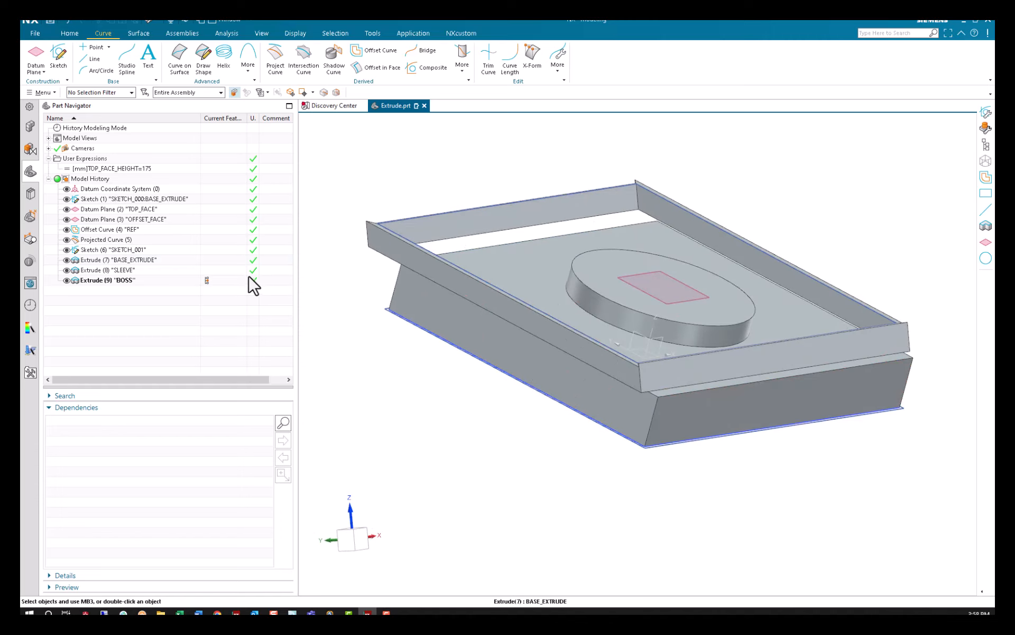
Edit the SLEEVE extrude and change its direction from a fixed vector to Face/Plane Normal, using the datum plane above the base.
click(100, 260)
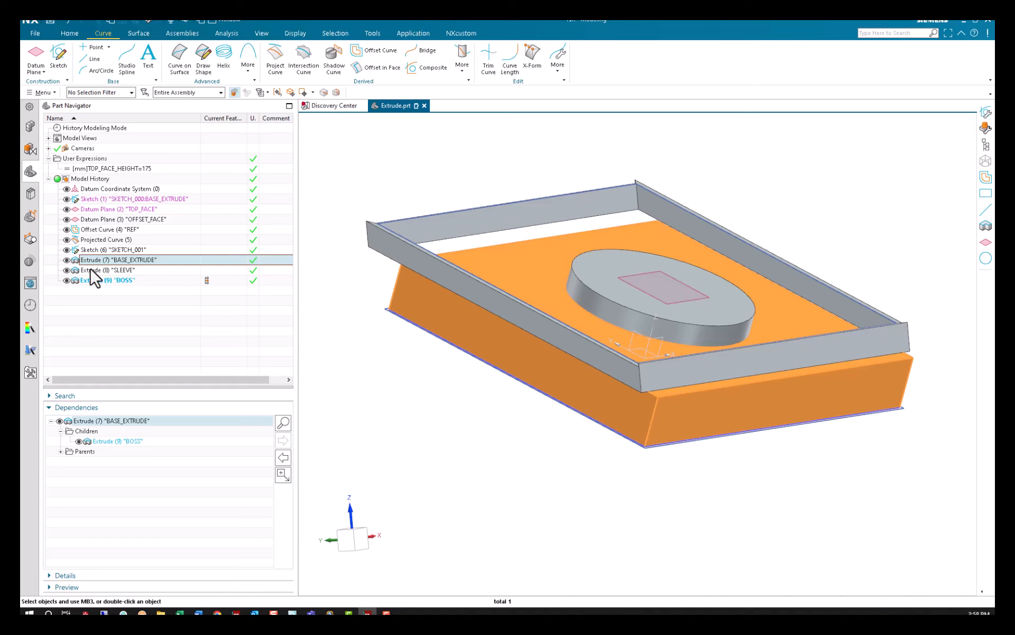
click(95, 270)
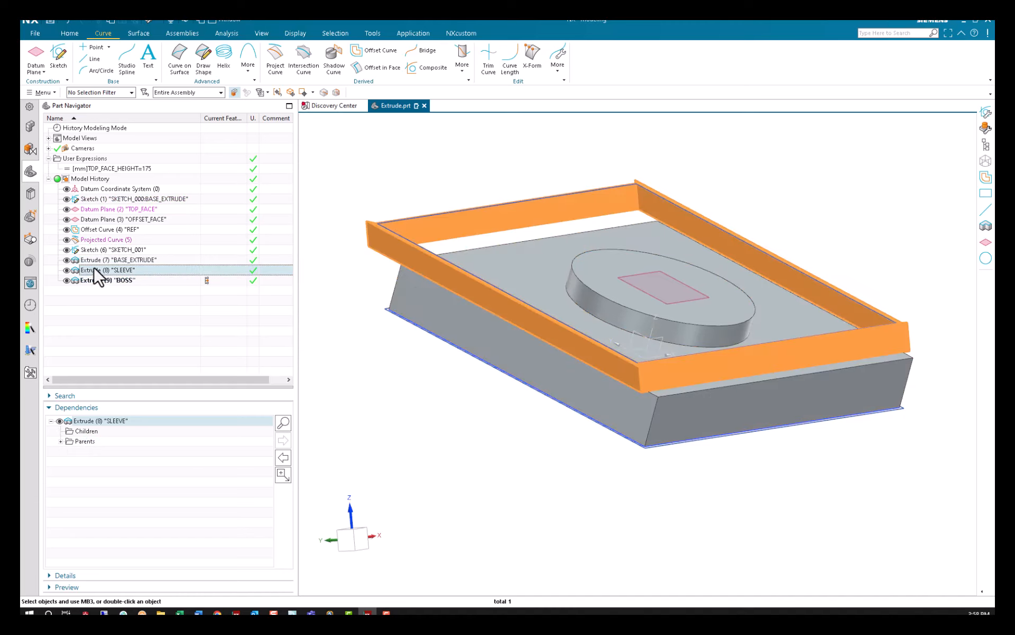
click(108, 317)
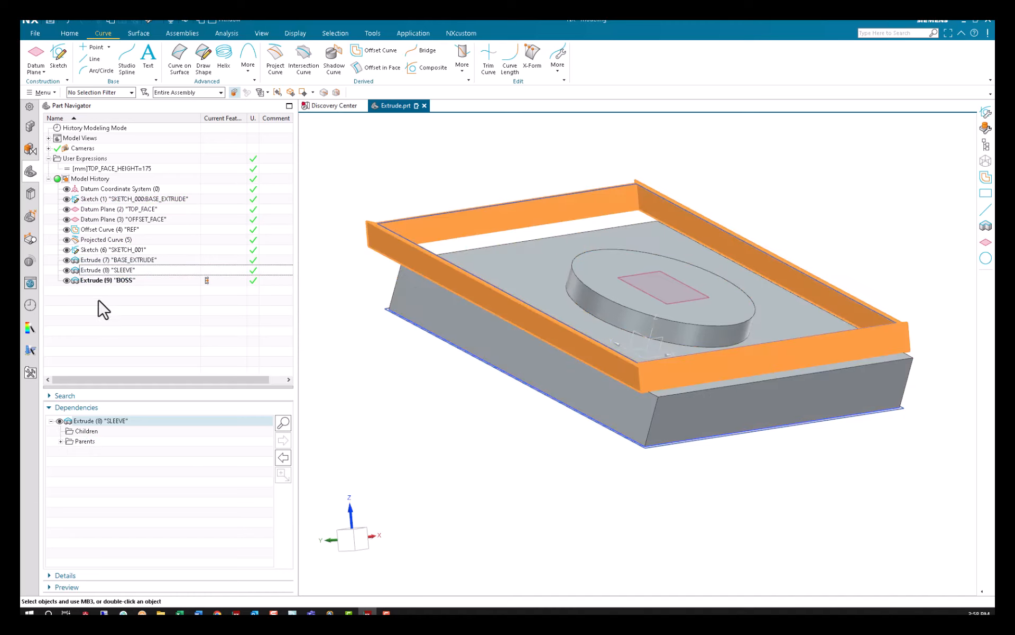
double_click(92, 270)
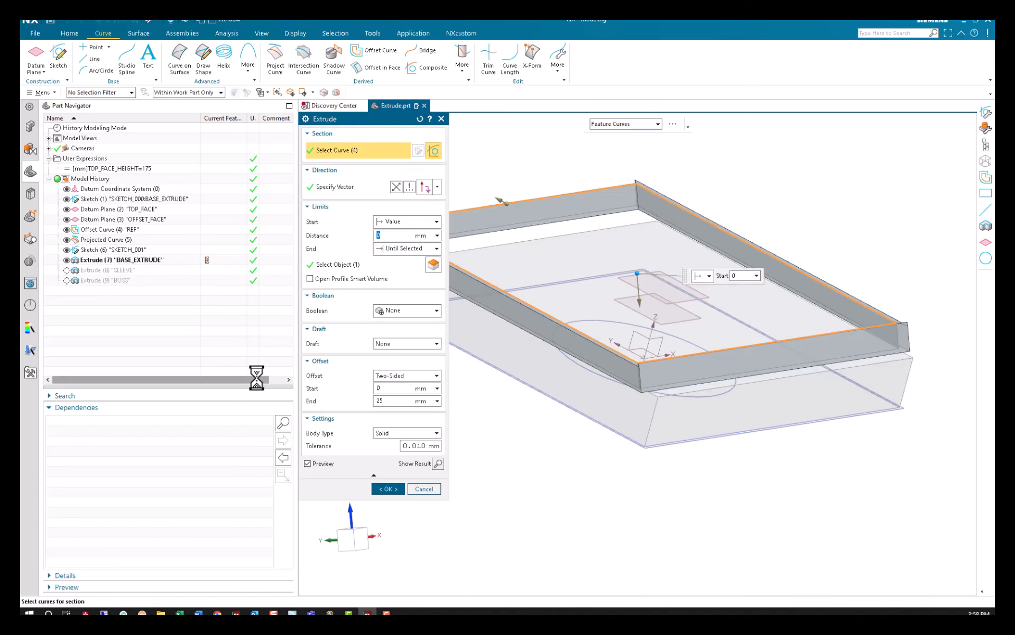
click(342, 190)
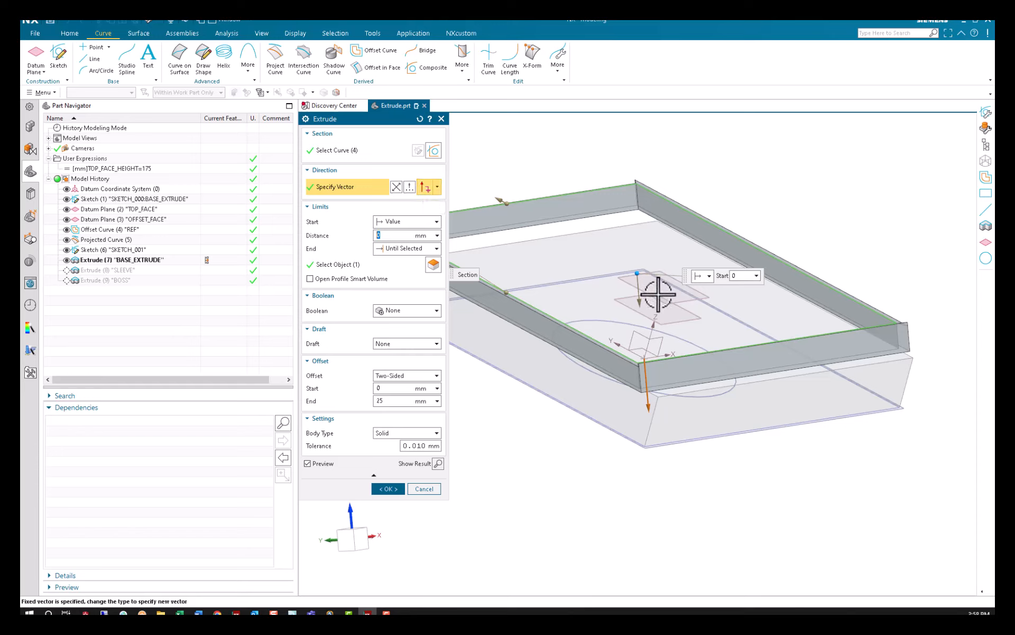
click(438, 187)
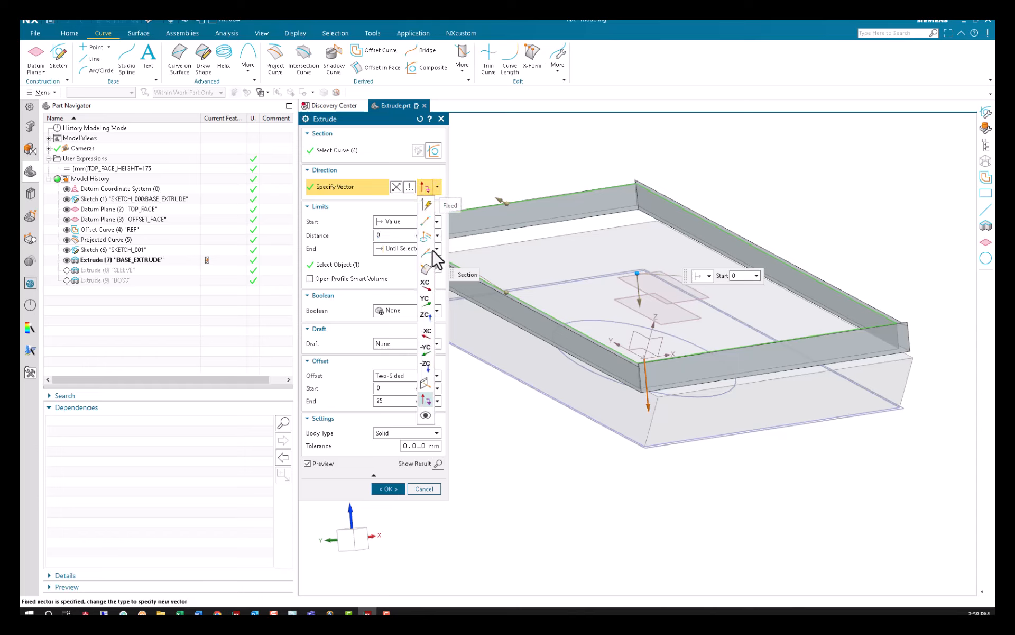
click(426, 272)
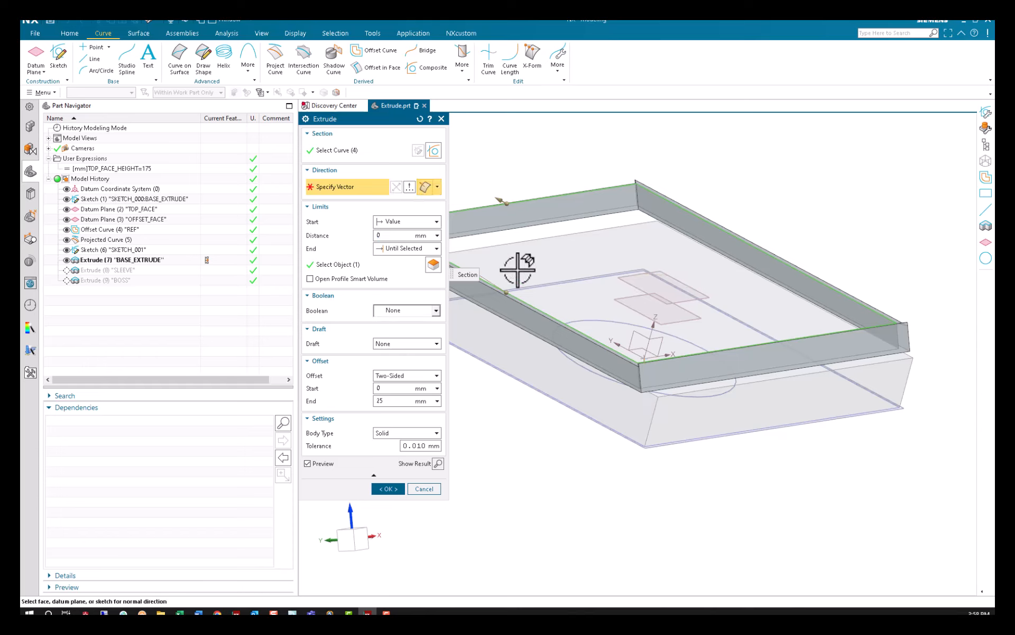
click(642, 291)
click(388, 489)
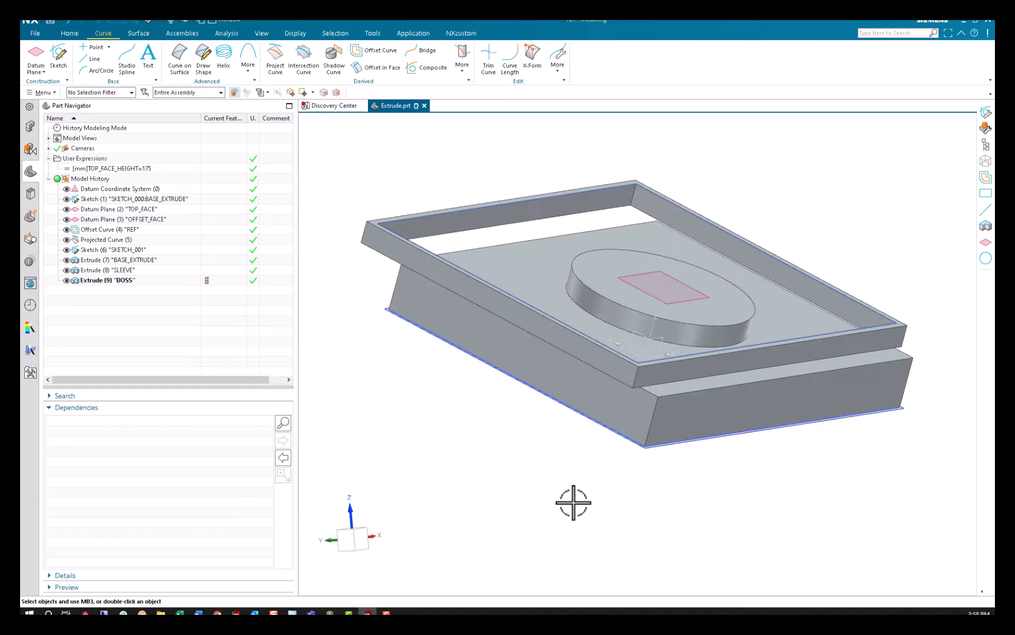
Edit the projected curve and set its projection vector to Face/Plane Normal, using the datum coordinate system's XY plane.
mouse_move(481, 453)
middle_down()
mouse_move(451, 482)
mouse_move(419, 483)
mouse_move(454, 483)
mouse_move(483, 464)
middle_up()
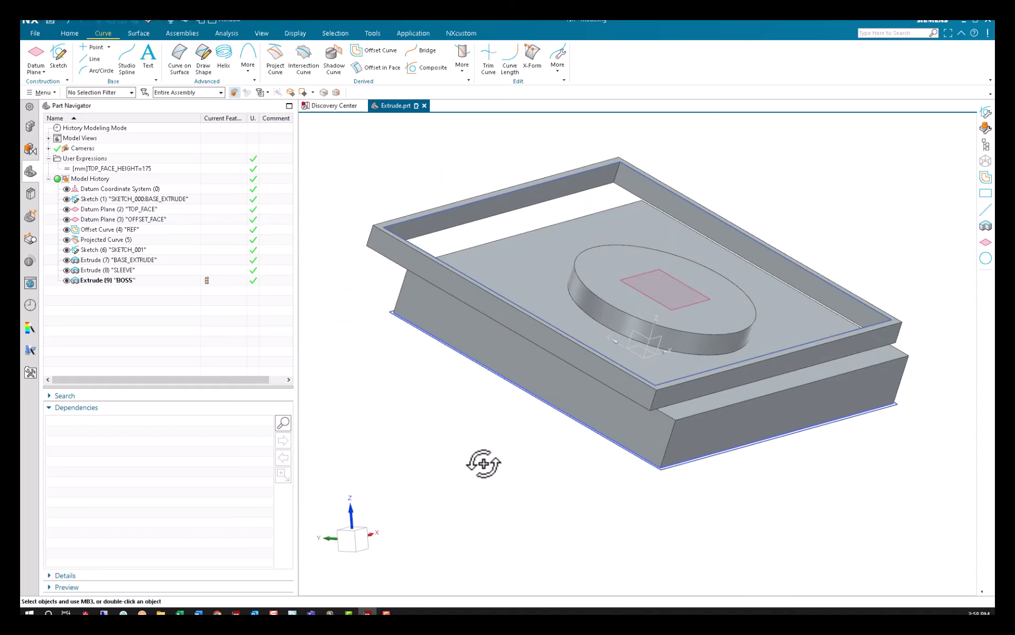
double_click(120, 240)
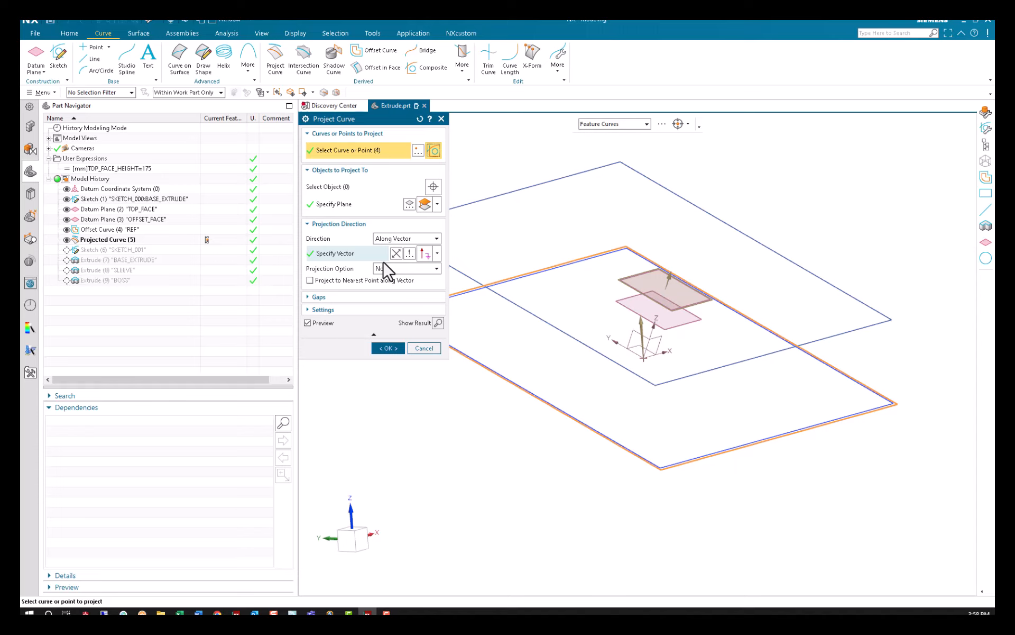
click(437, 253)
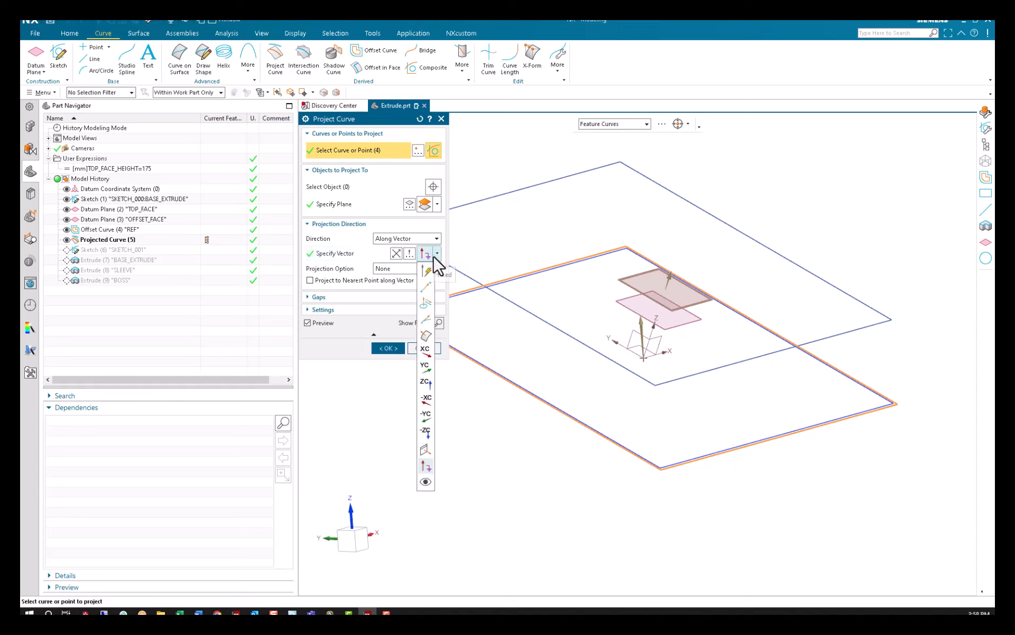
click(430, 338)
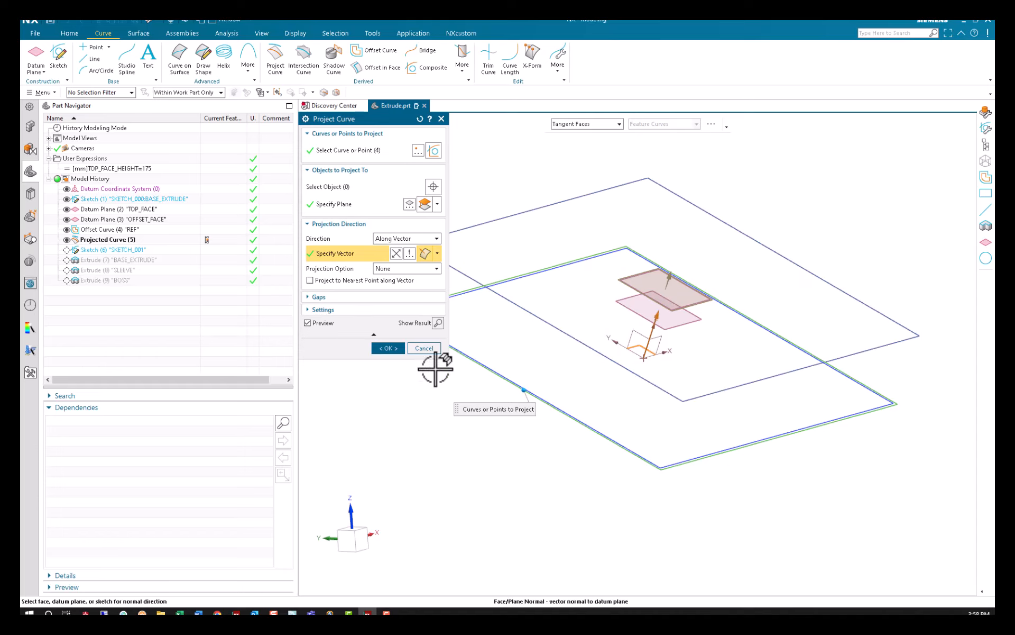
click(394, 348)
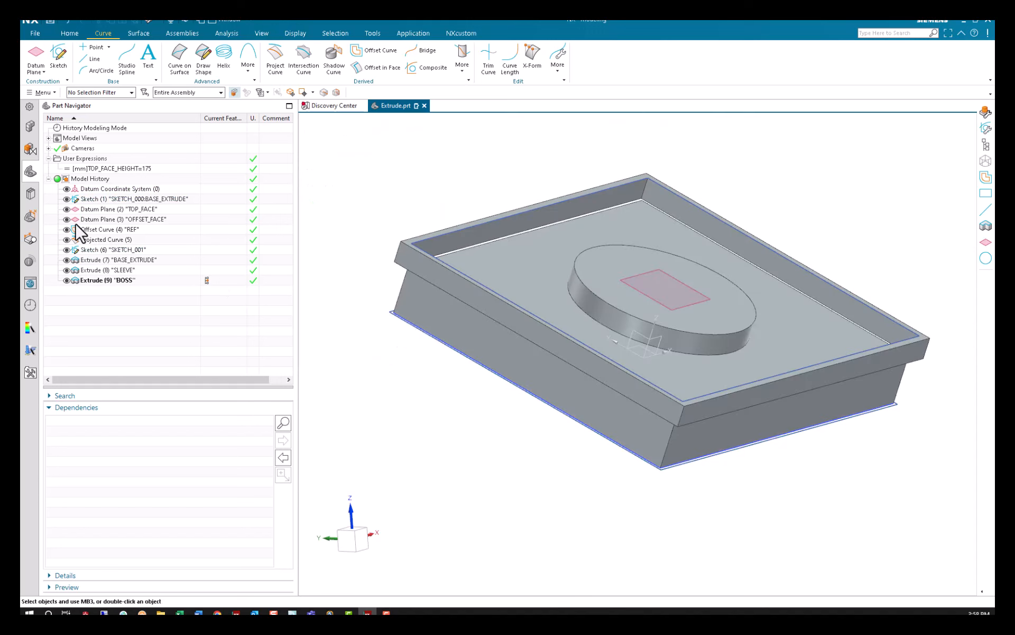
Examine the parent and child relationships of the datum coordinate system, REF offset curve, projected curve and BASE_EXTRUDE in the model history.
click(101, 231)
click(88, 243)
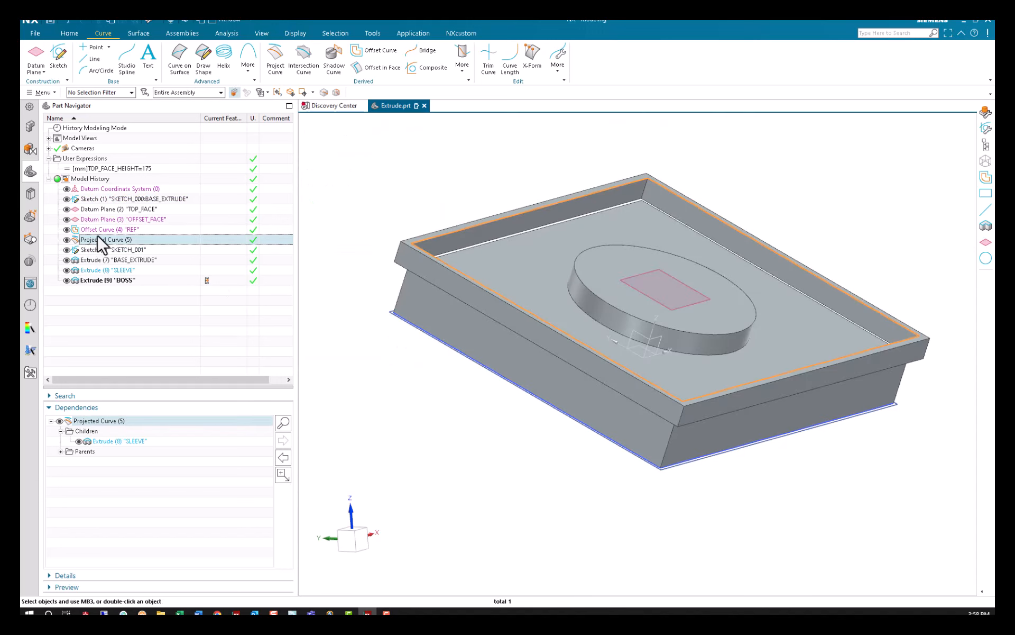
click(115, 192)
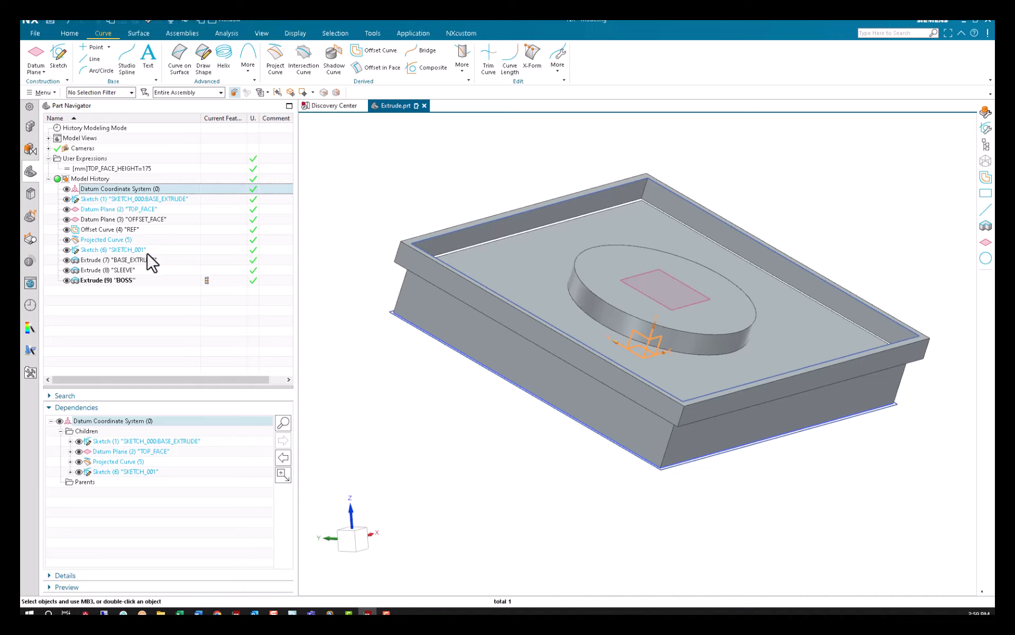
click(108, 239)
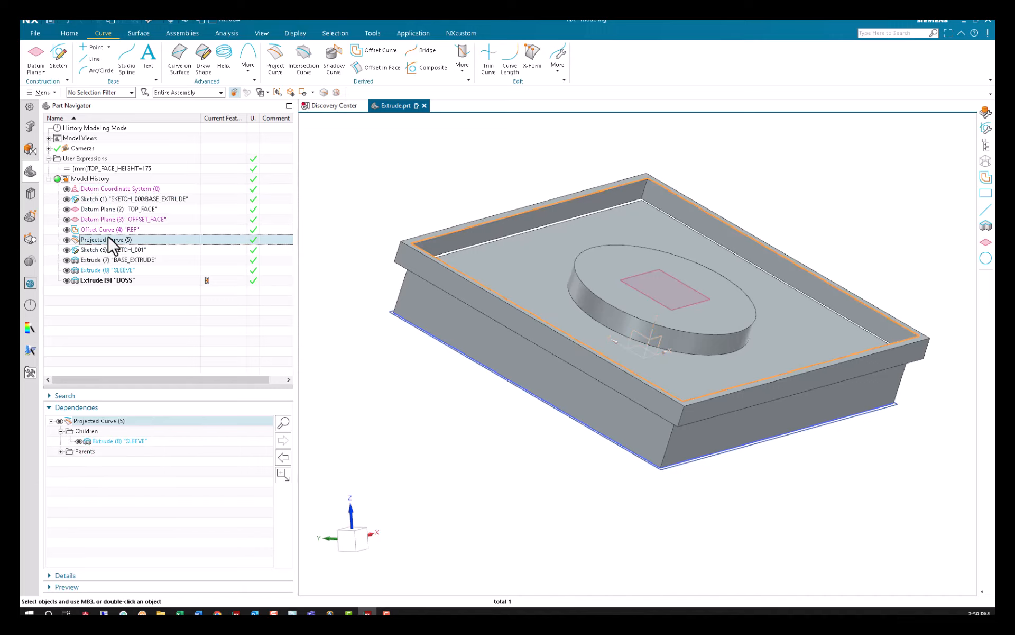
click(113, 260)
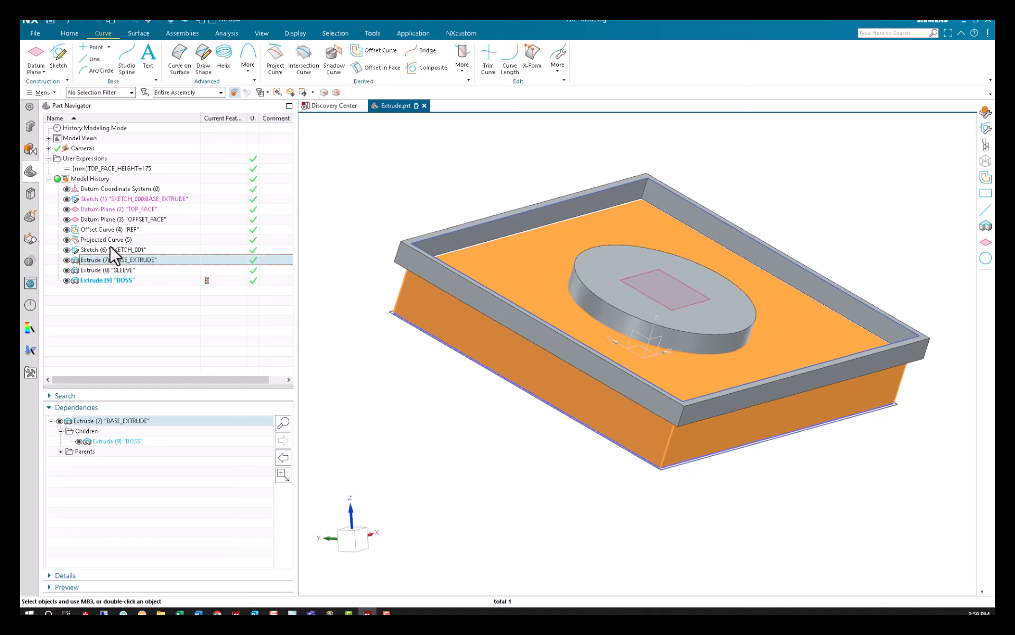
click(112, 241)
click(100, 229)
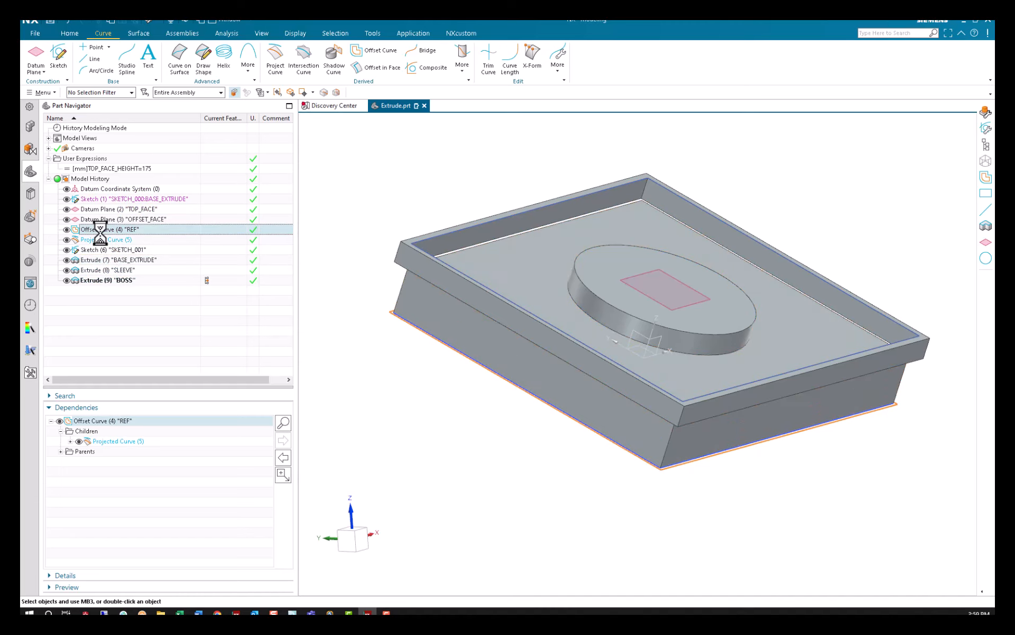
click(105, 240)
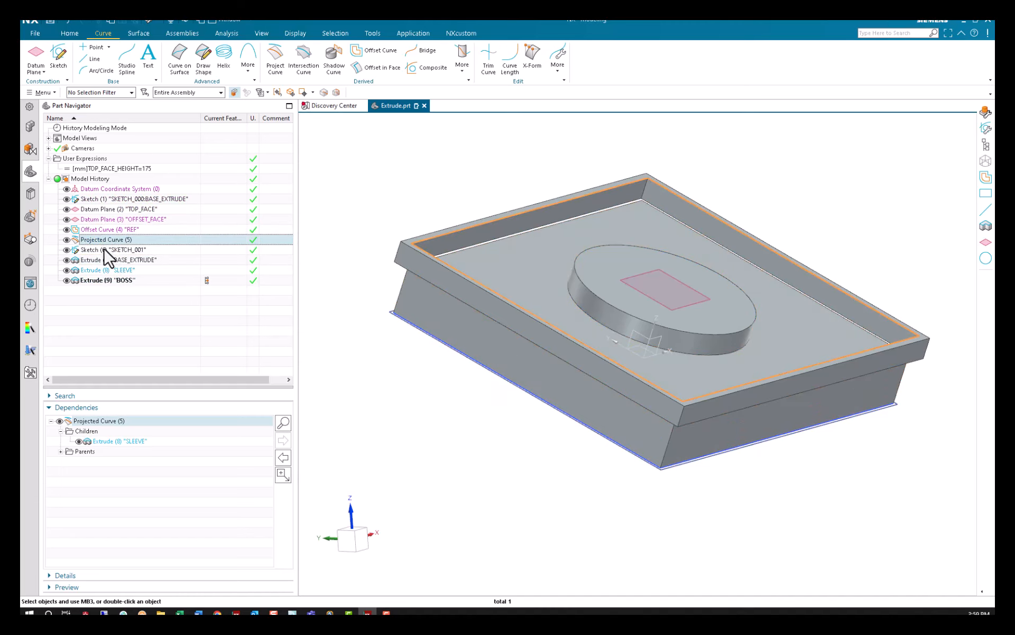
click(98, 229)
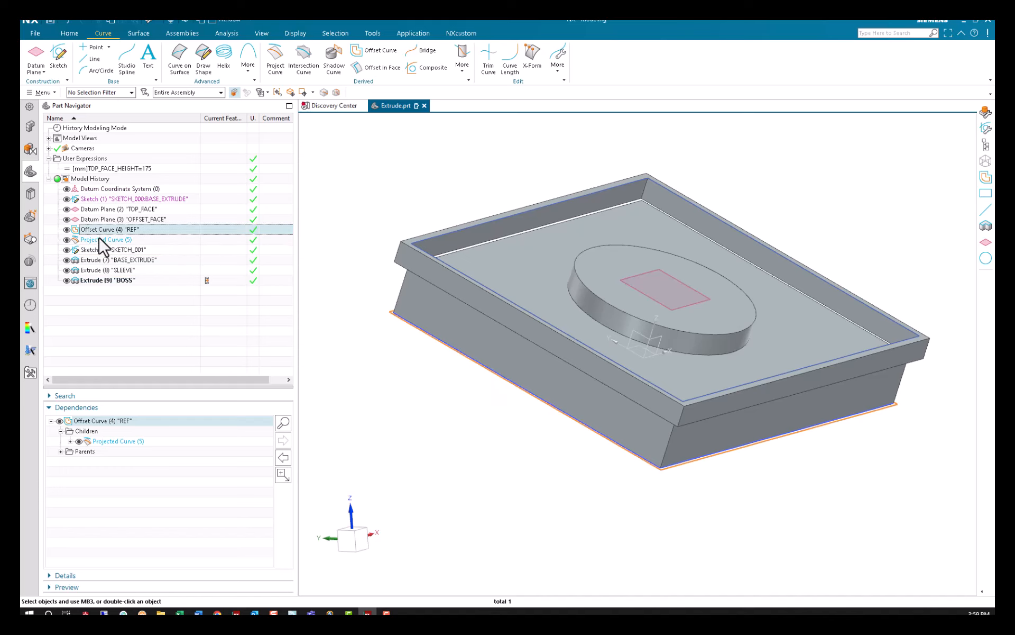
Reopen the projected curve, check its Along Vector projection direction, and accept it with the Face/Plane Normal vector kept.
double_click(100, 240)
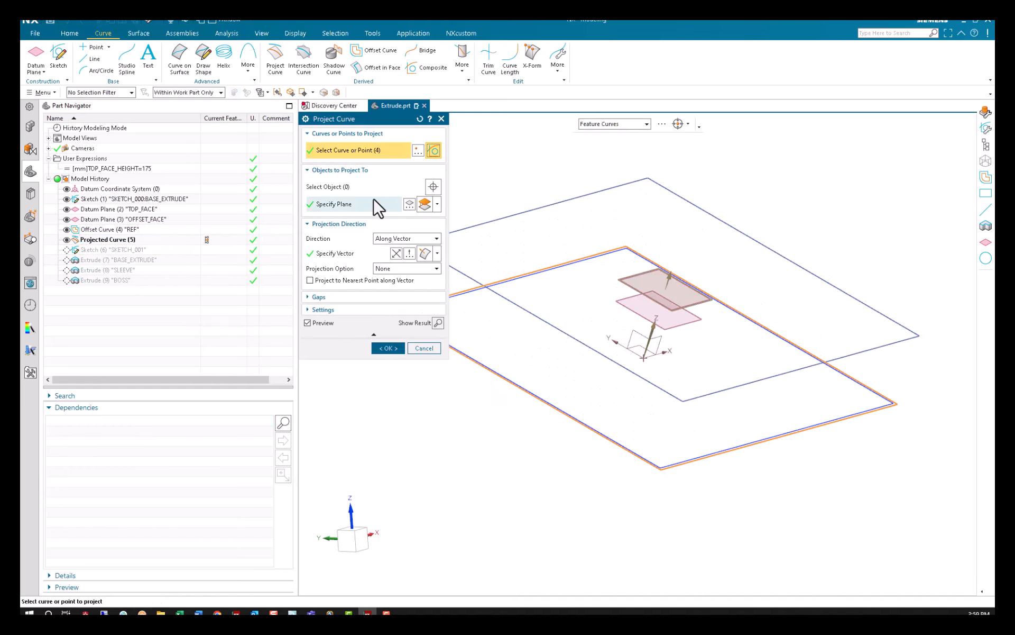
click(364, 255)
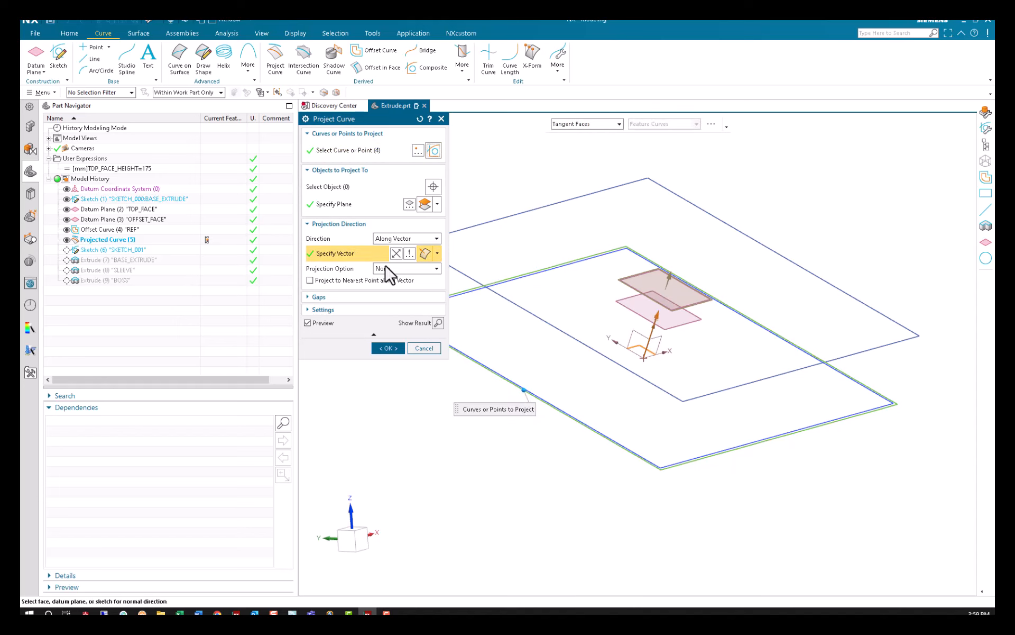
click(388, 347)
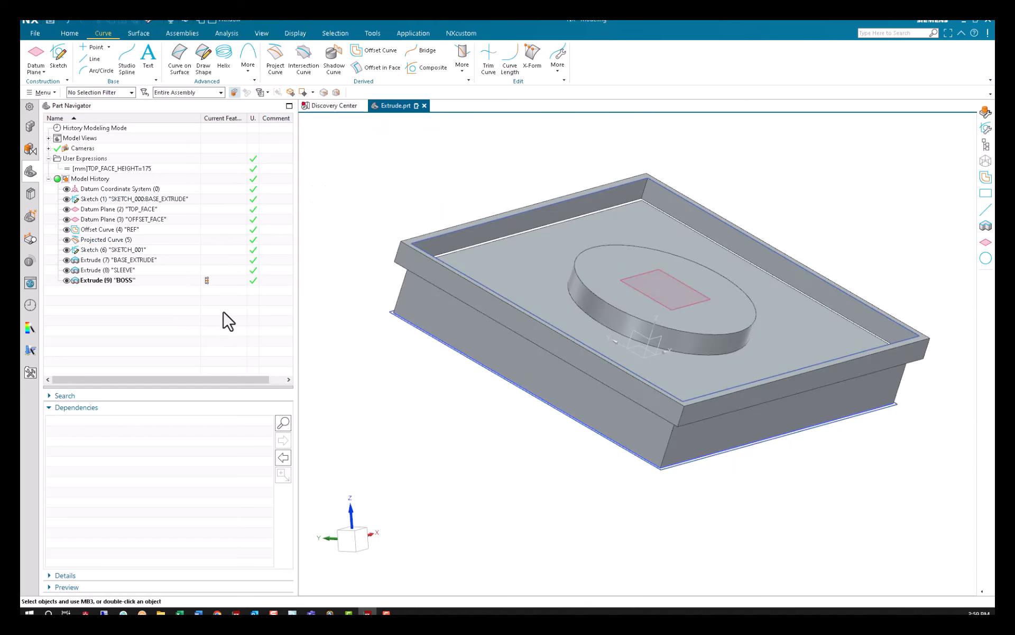
Reopen the BASE_EXTRUDE feature, check its direction vector, and accept it with the existing settings kept.
click(111, 259)
double_click(110, 260)
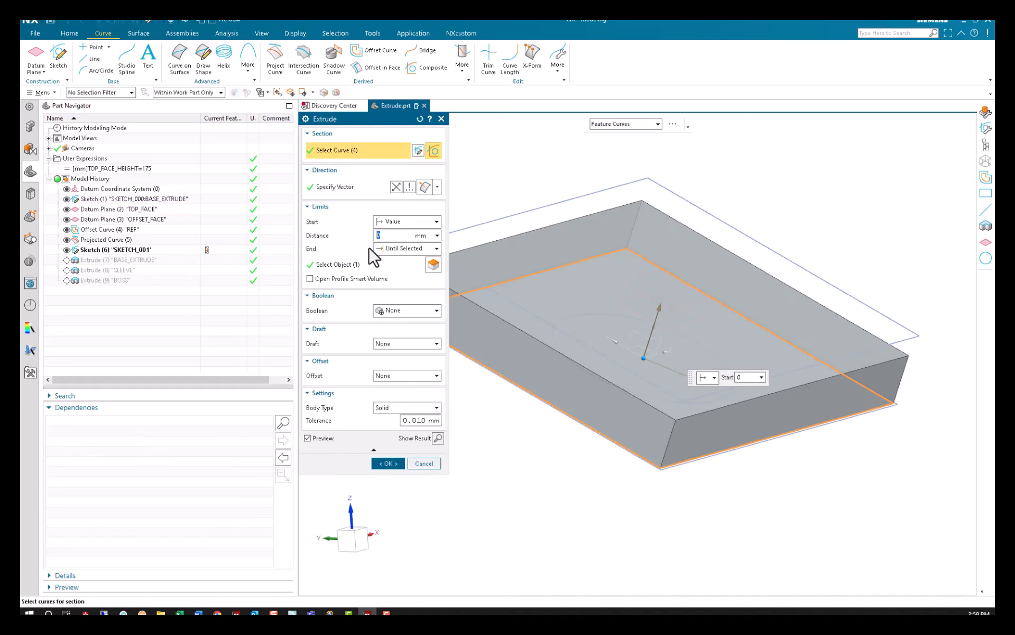
click(361, 189)
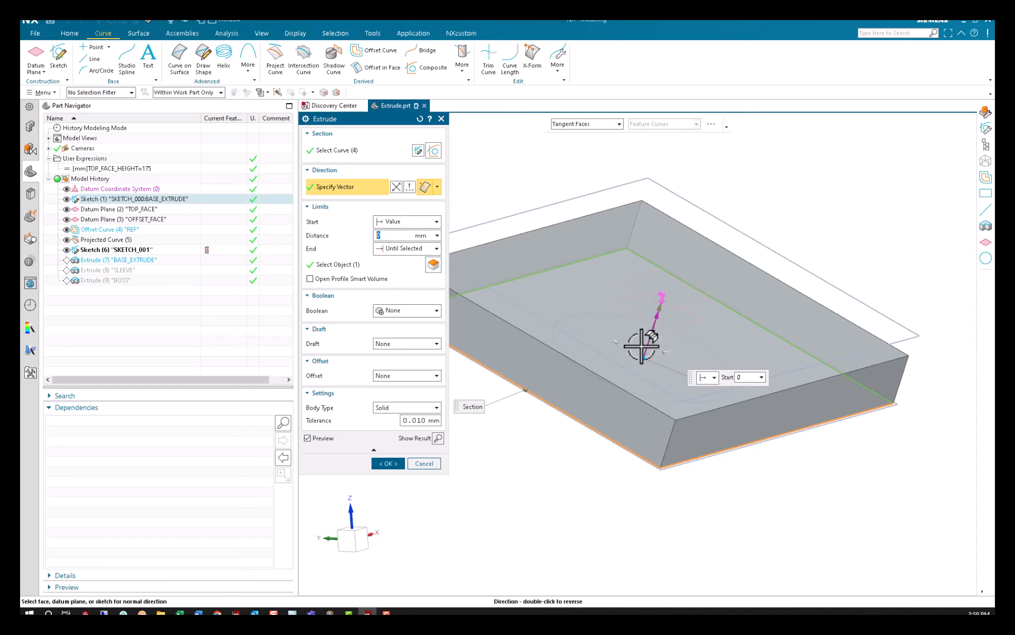
click(396, 464)
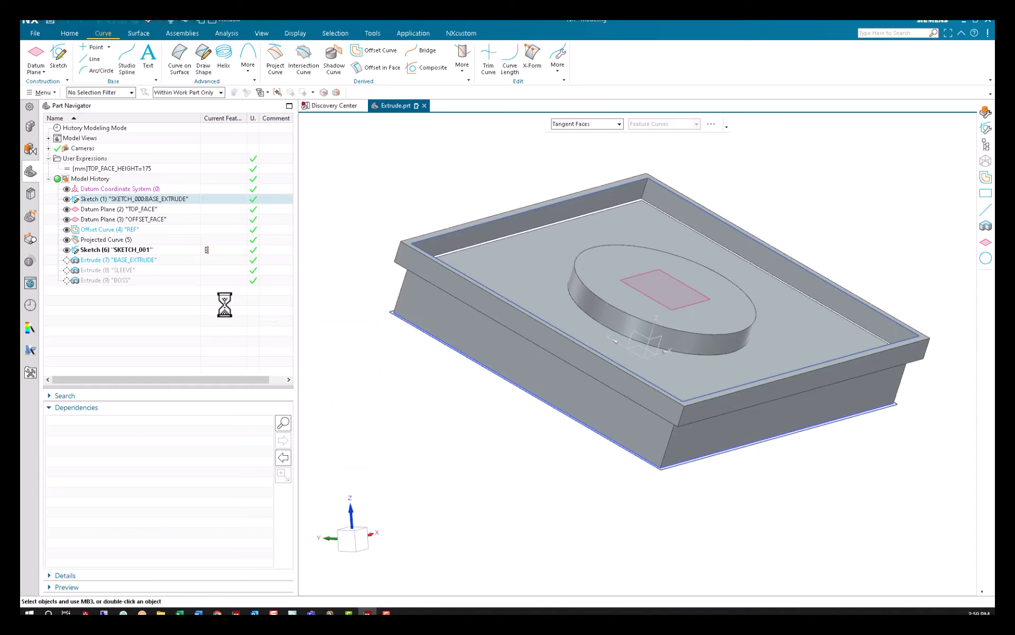
Edit the SLEEVE extrude and redefine its Face/Plane Normal direction using the datum coordinate system's XY plane.
double_click(106, 270)
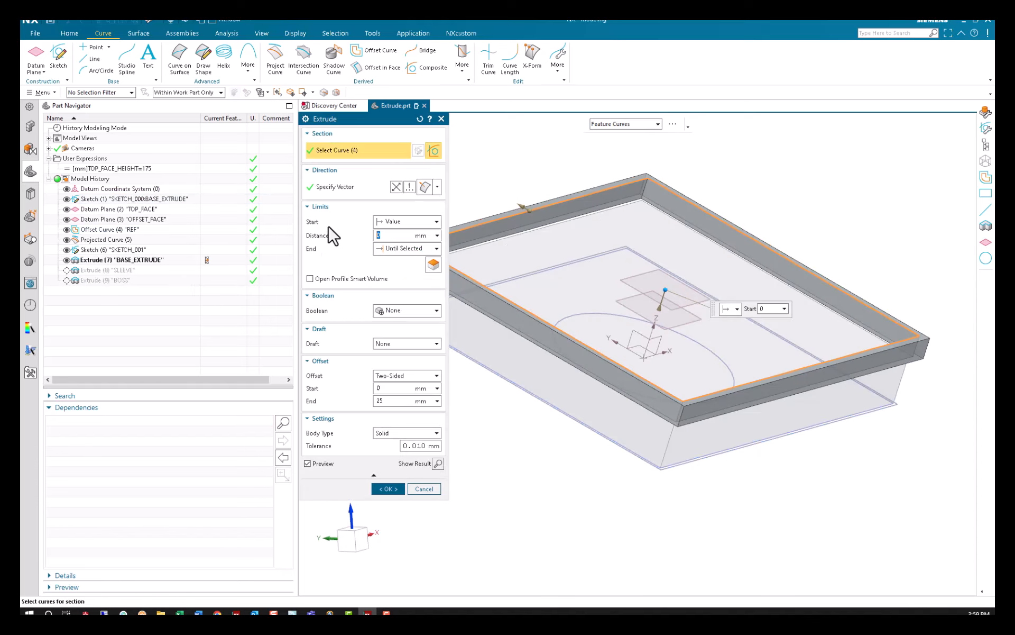
click(364, 190)
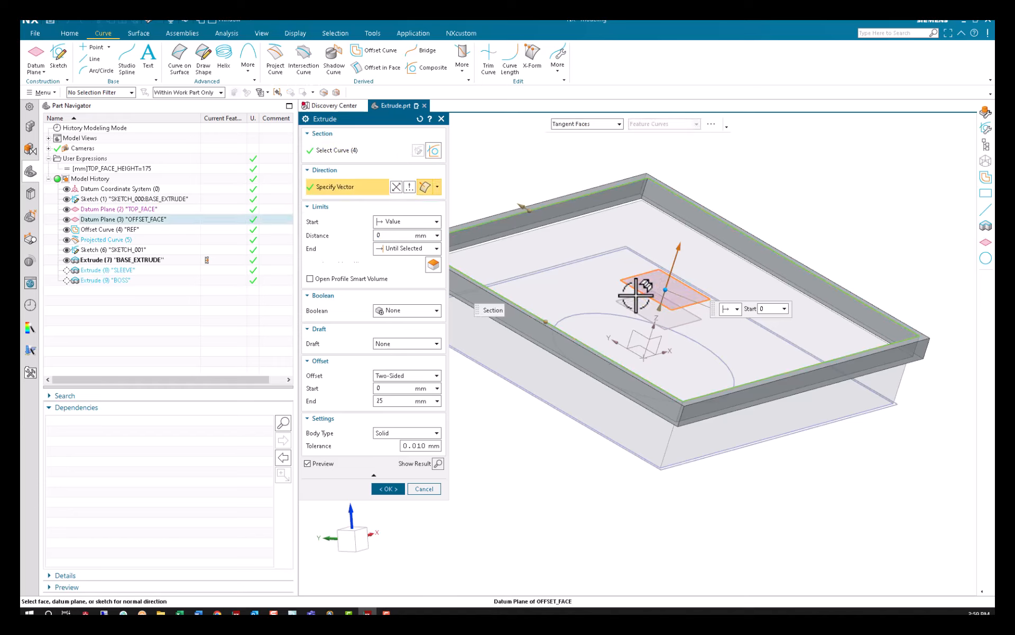
click(644, 347)
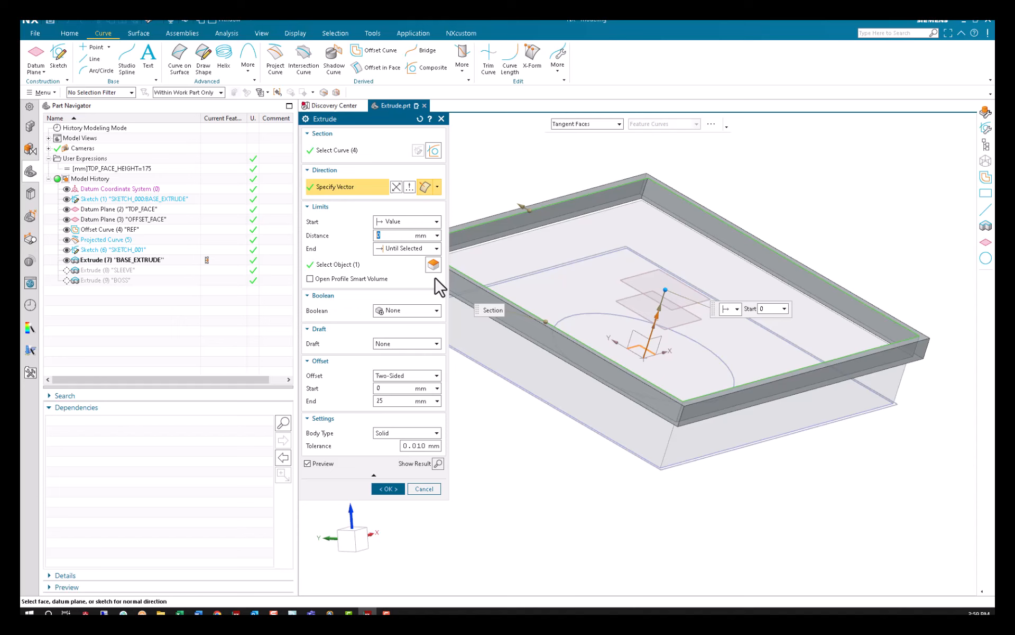
click(387, 489)
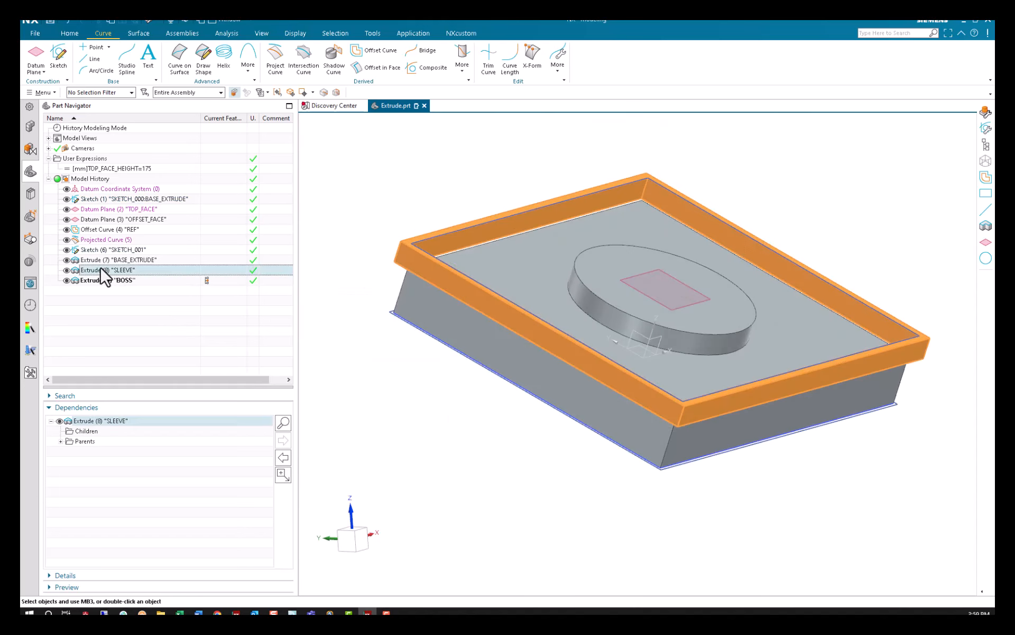
Reopen the BOSS extrude, check its direction vector, and accept it with the existing settings kept.
click(91, 280)
double_click(90, 281)
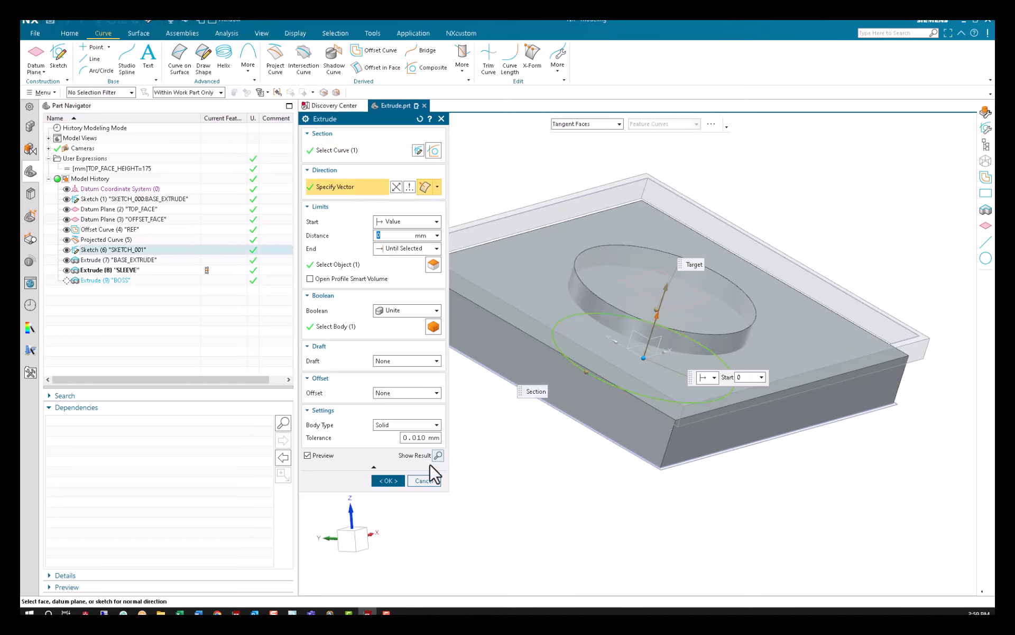
click(389, 481)
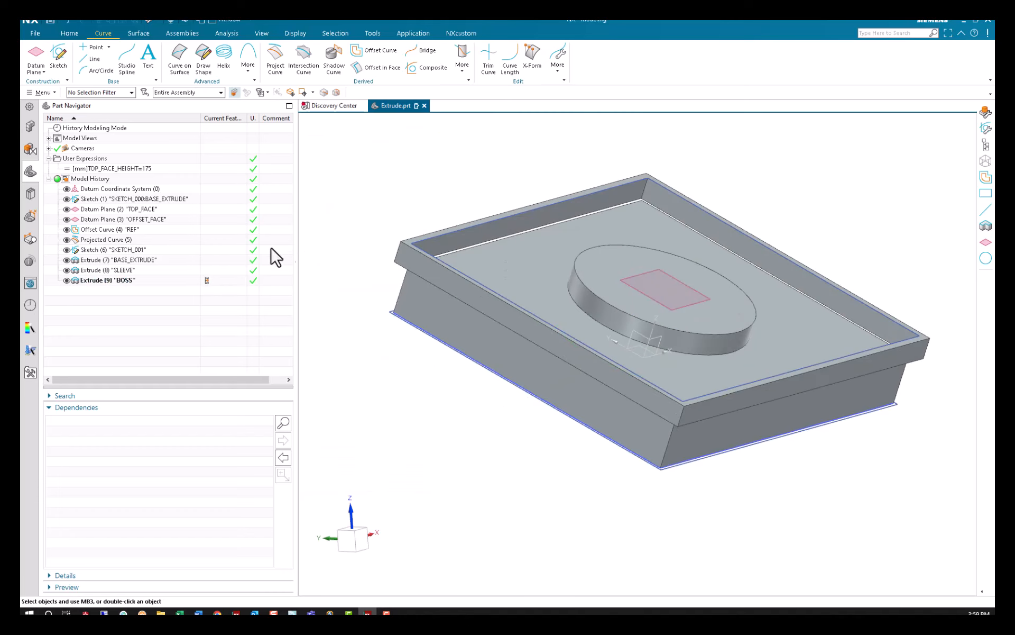
Edit the datum coordinate system and align its ZC axis with the vertical absolute Z vector.
double_click(111, 189)
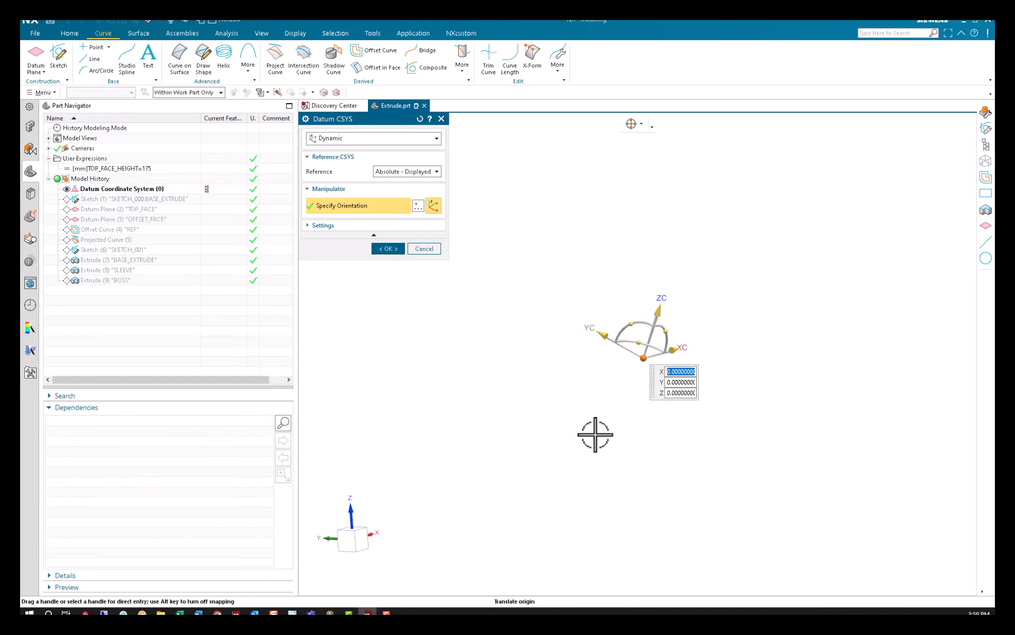
click(658, 309)
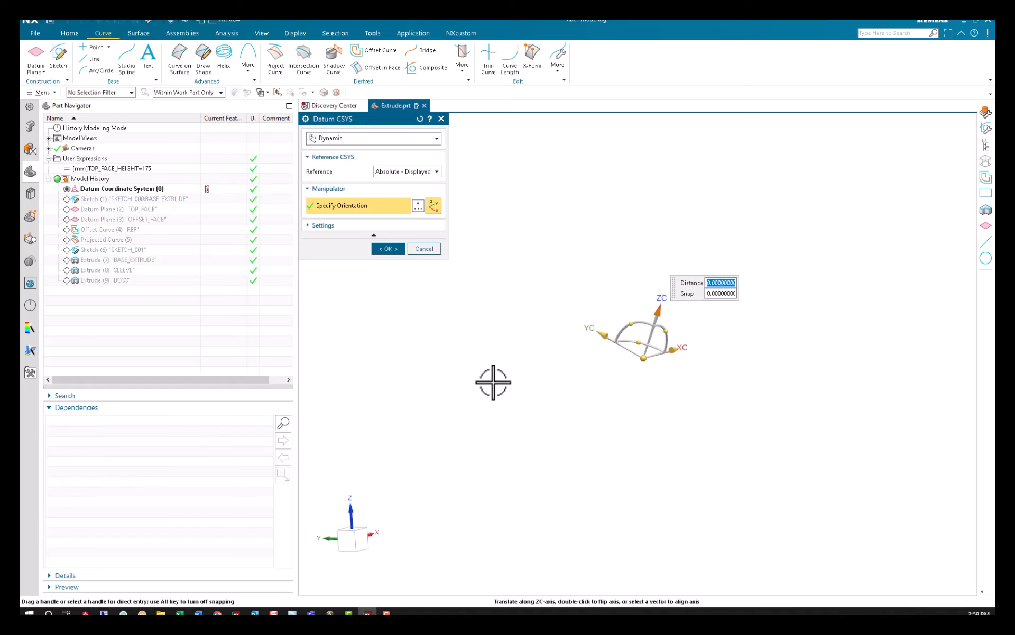
click(416, 205)
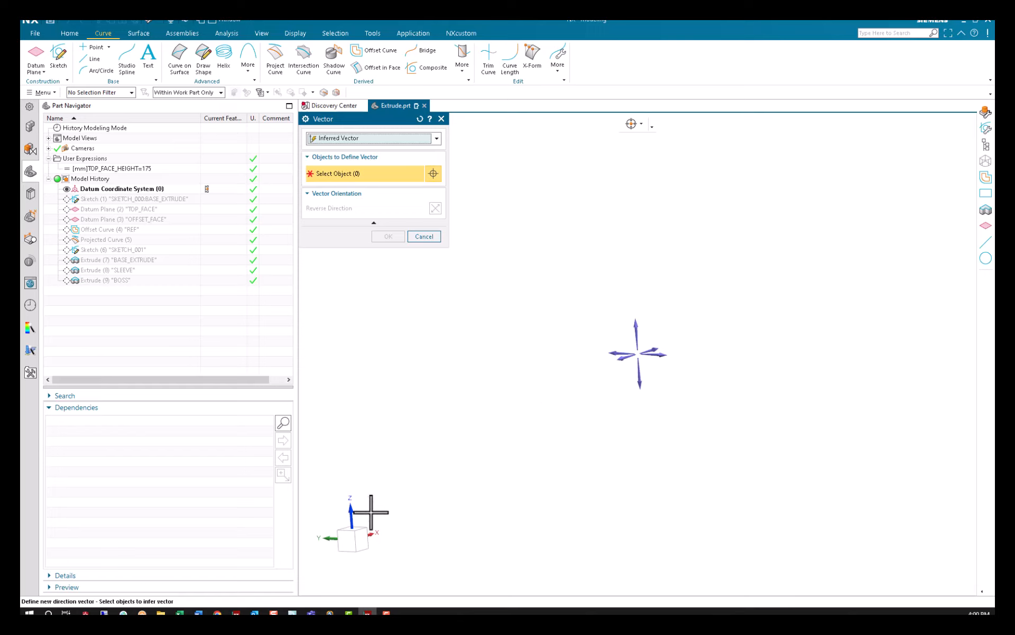
click(639, 322)
click(388, 236)
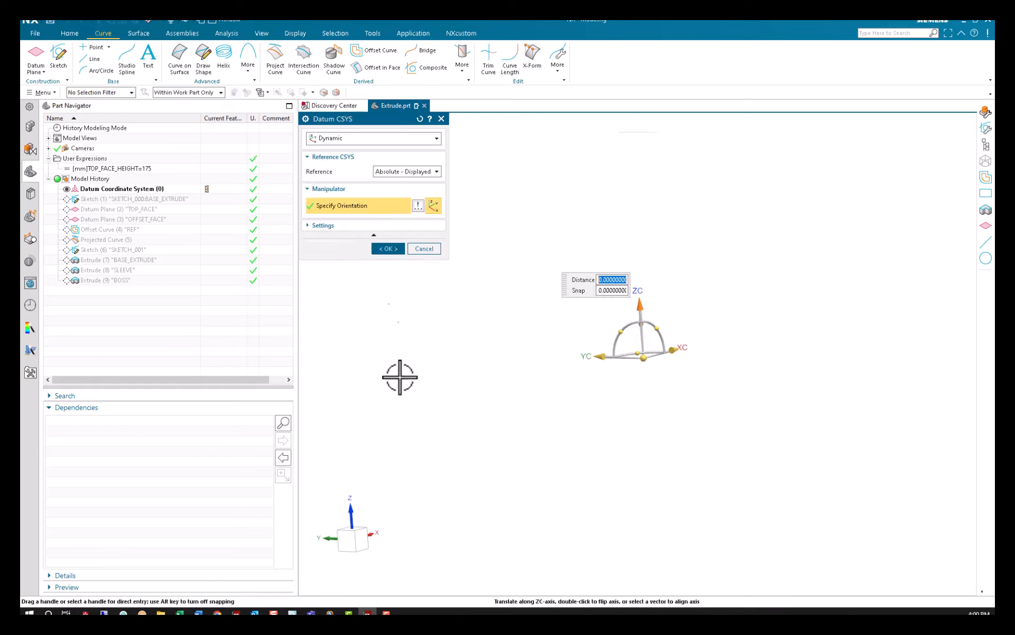
click(386, 248)
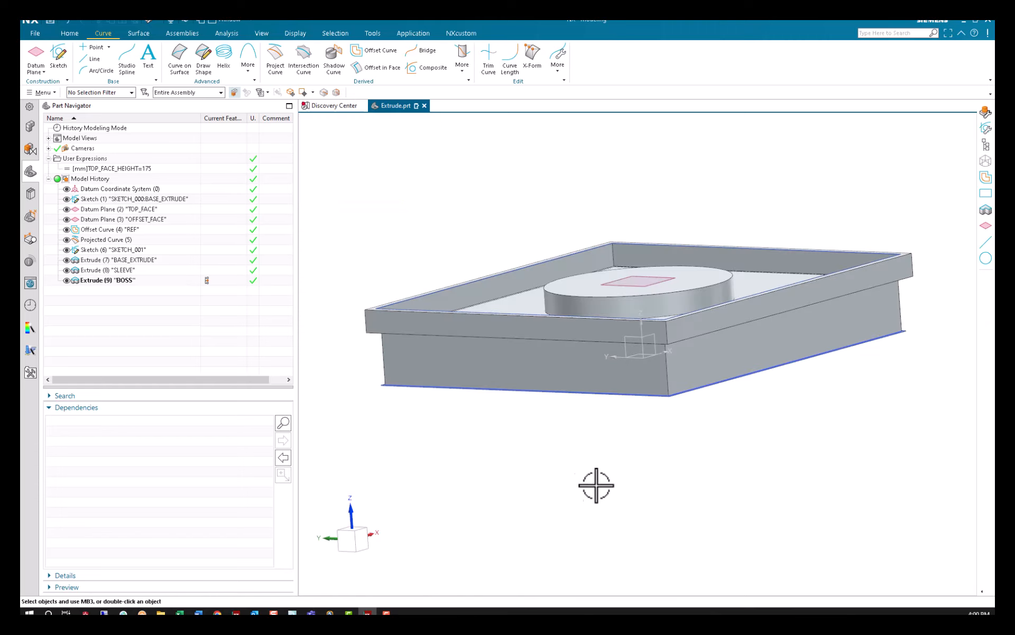
Inspect the realigned model from the front, from above and at an angle.
mouse_move(633, 482)
middle_down()
mouse_move(607, 492)
mouse_move(616, 491)
middle_up()
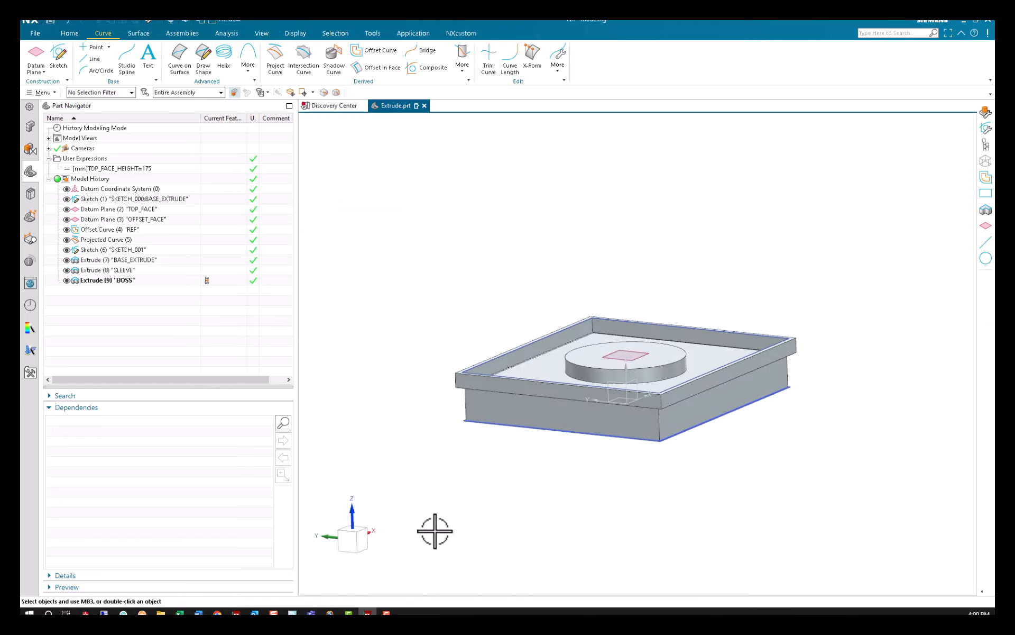
click(358, 537)
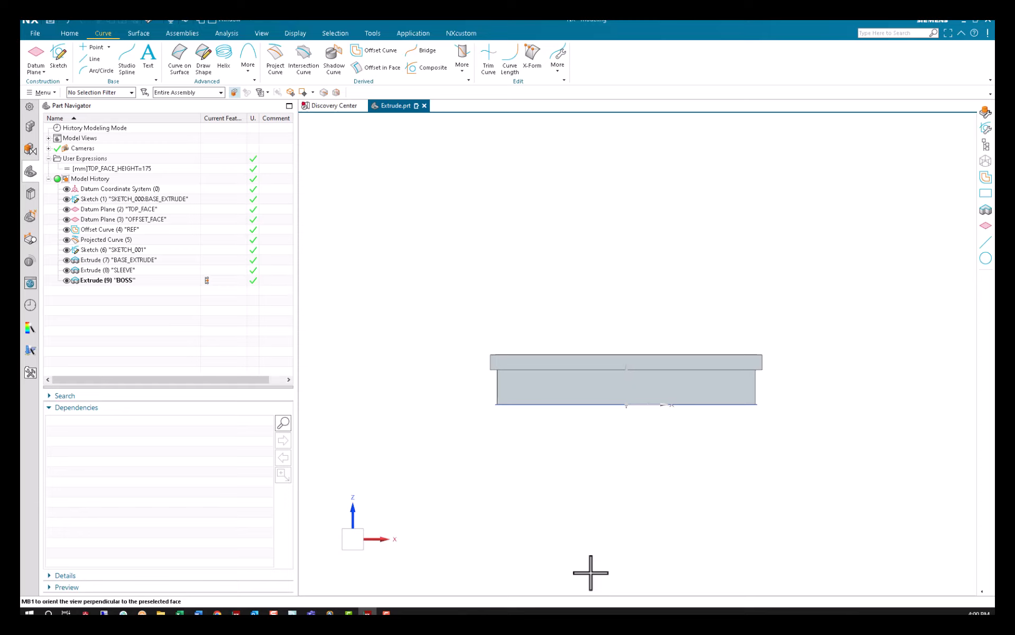
middle_drag(483, 480, 480, 508)
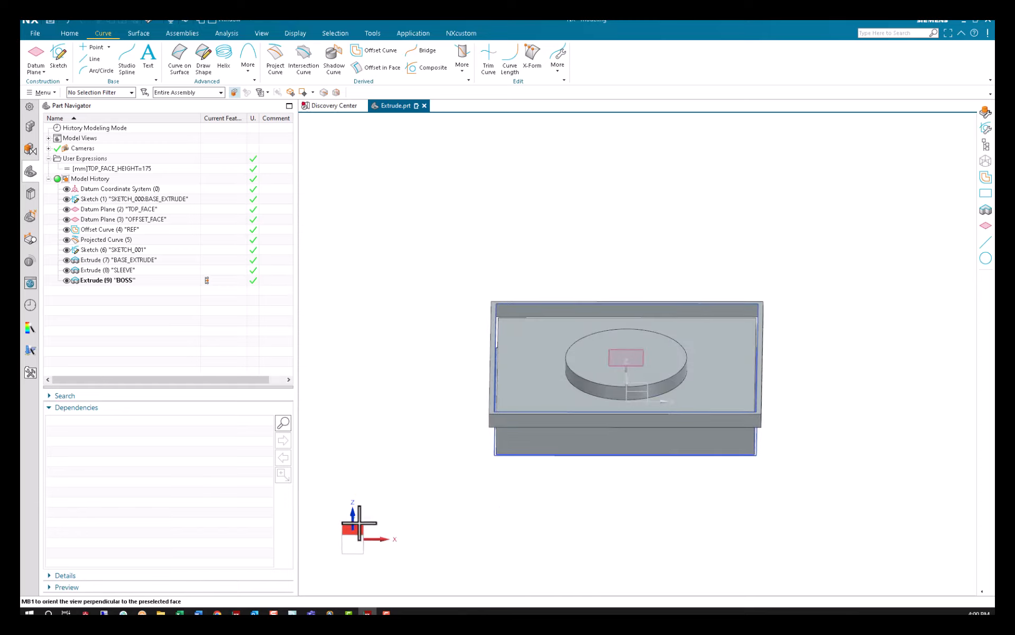
click(354, 528)
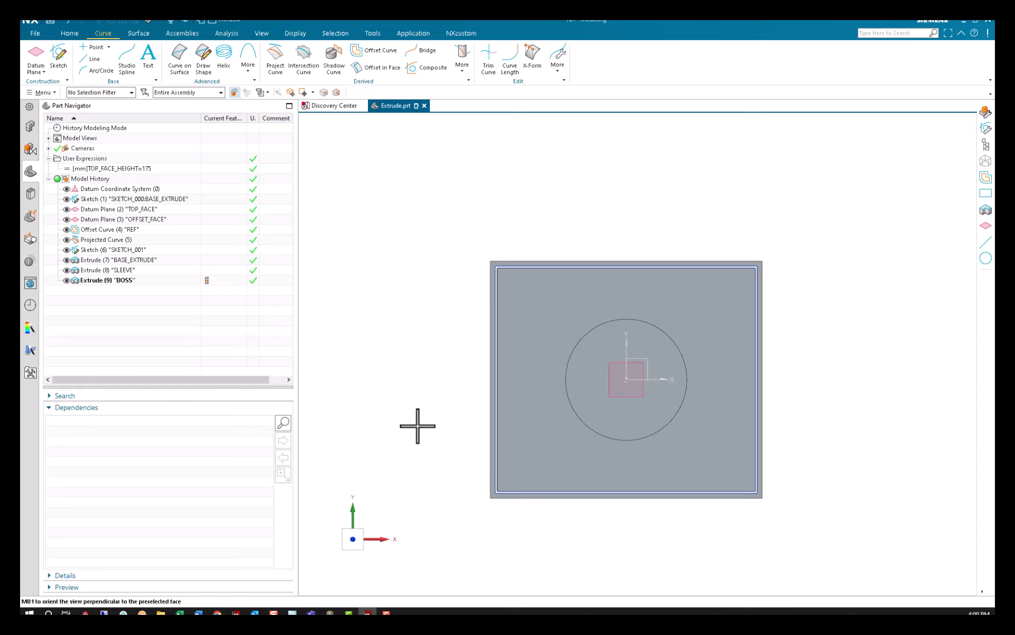
middle_drag(418, 426, 425, 332)
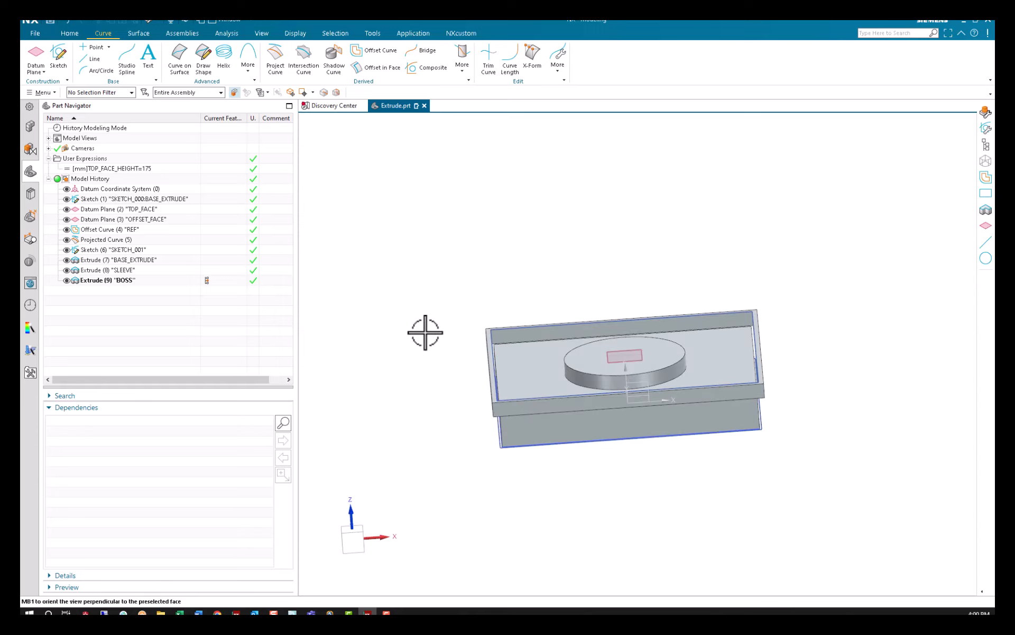